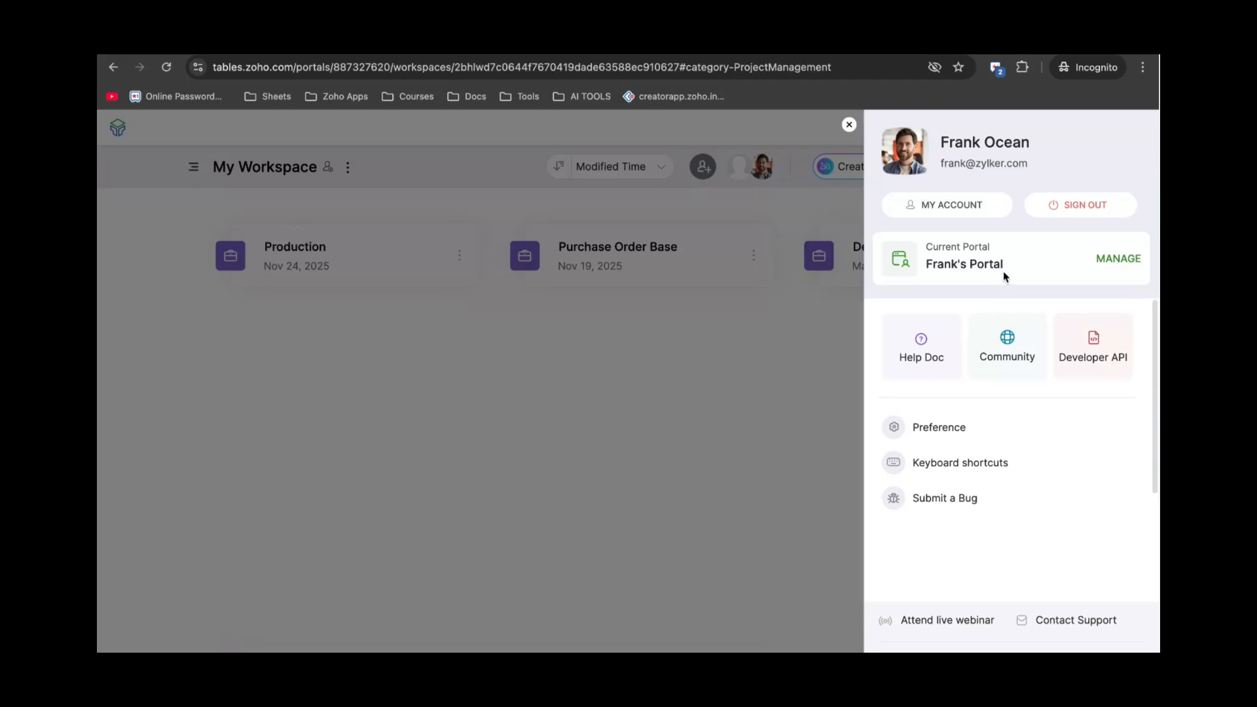
Close the account panel, check the workspace list, and bring up Share Workspace for My Workspace.
click(849, 125)
click(194, 169)
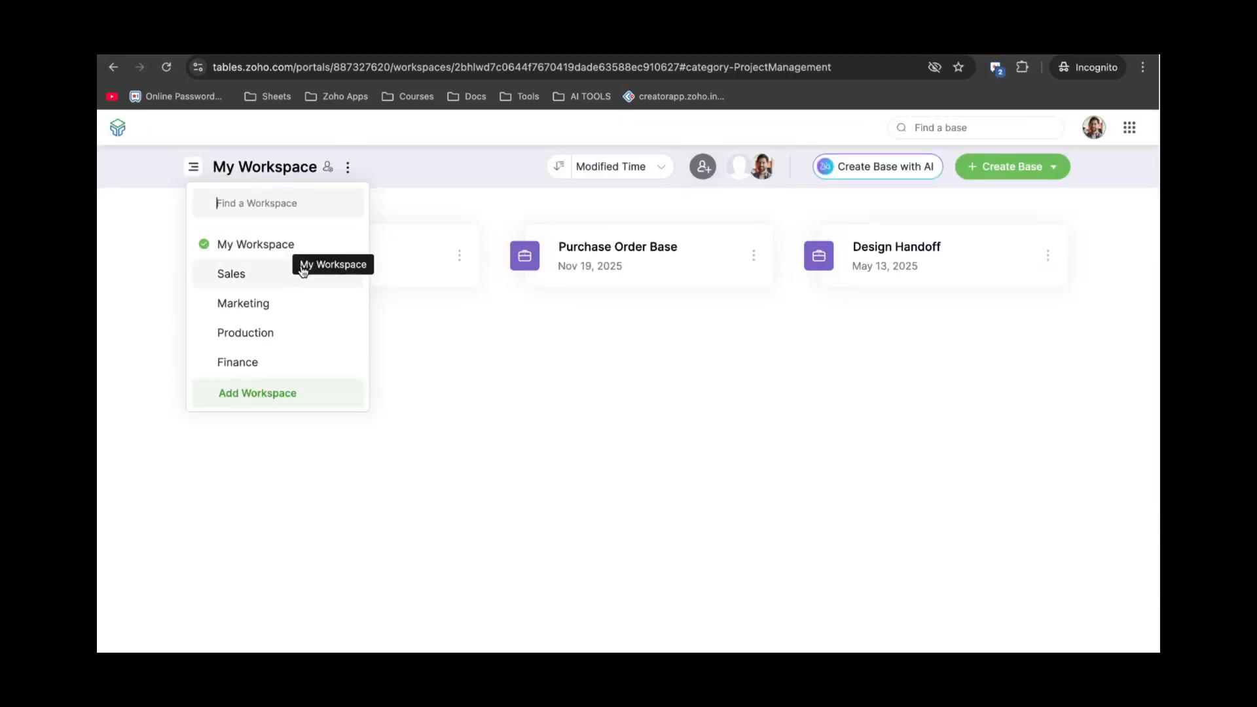
click(430, 330)
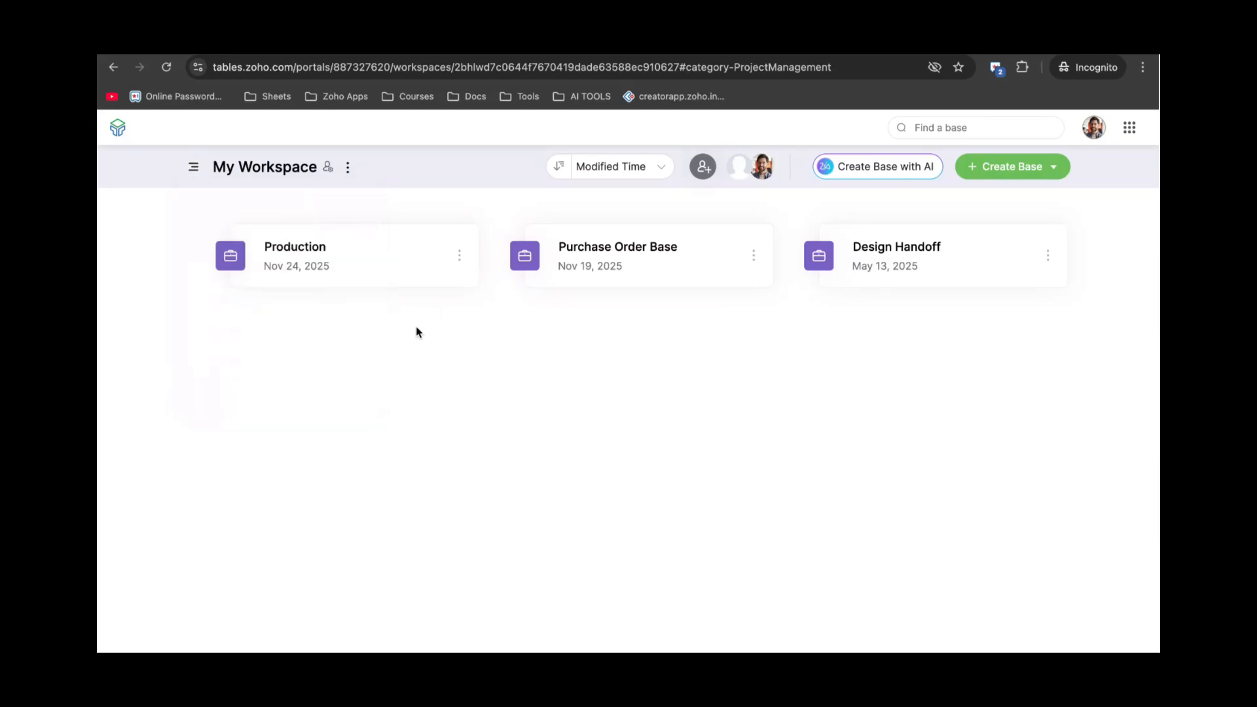
click(192, 165)
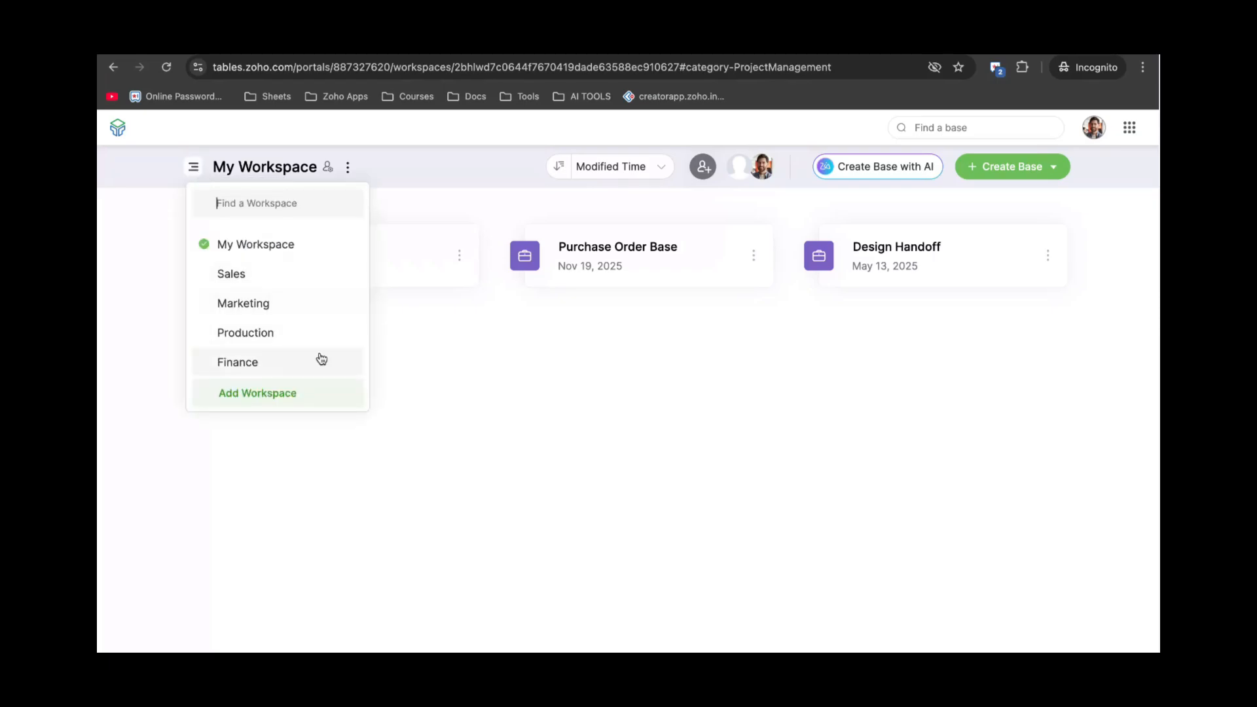
click(583, 239)
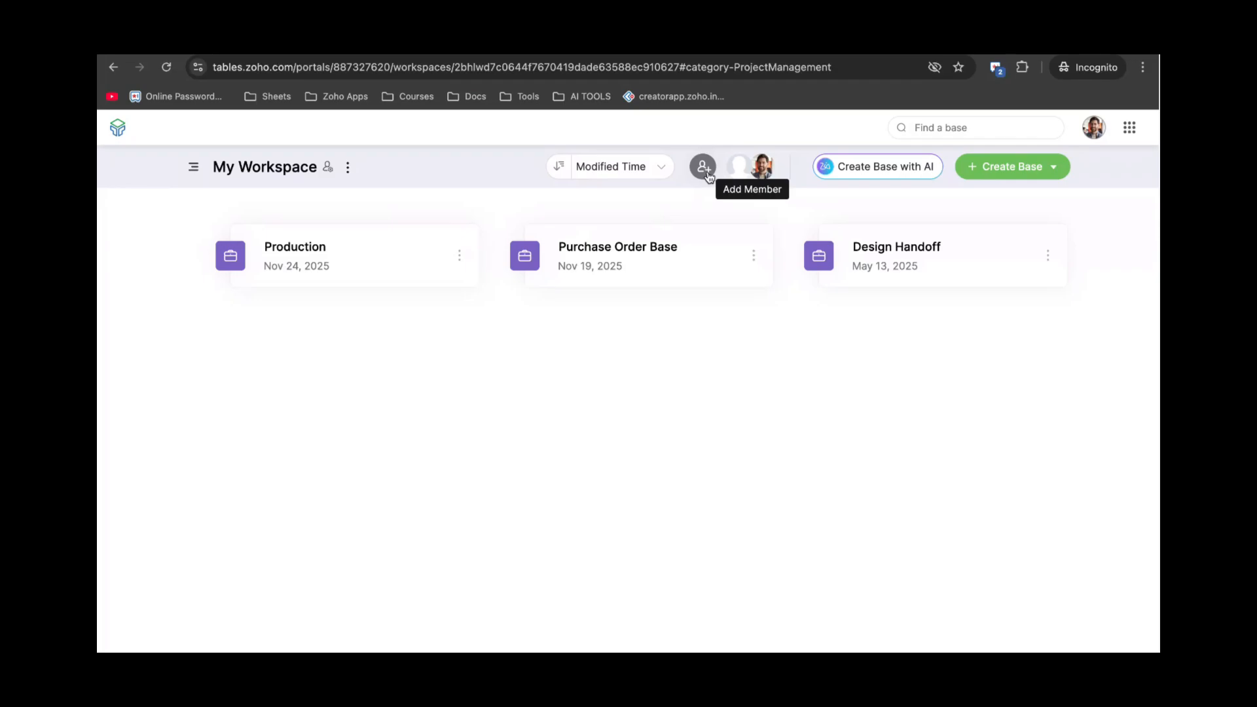
click(706, 172)
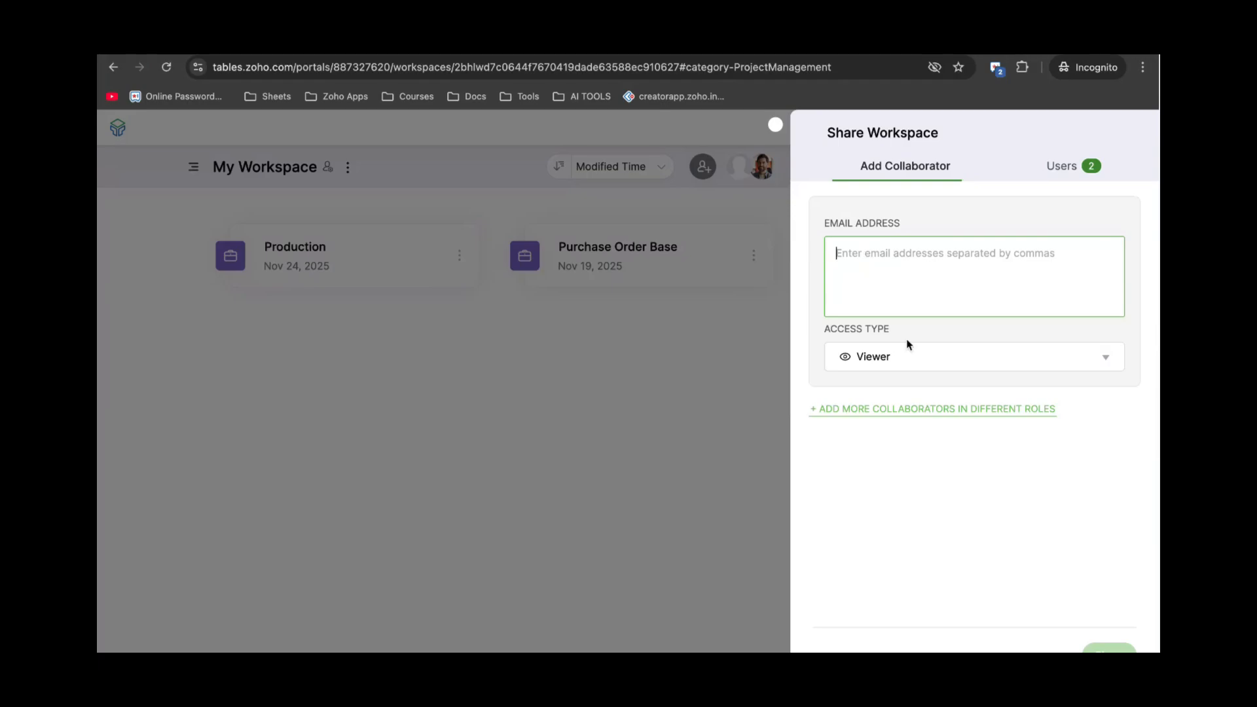
Review the collaborator access roles, keep Viewer, and close Share Workspace.
click(961, 364)
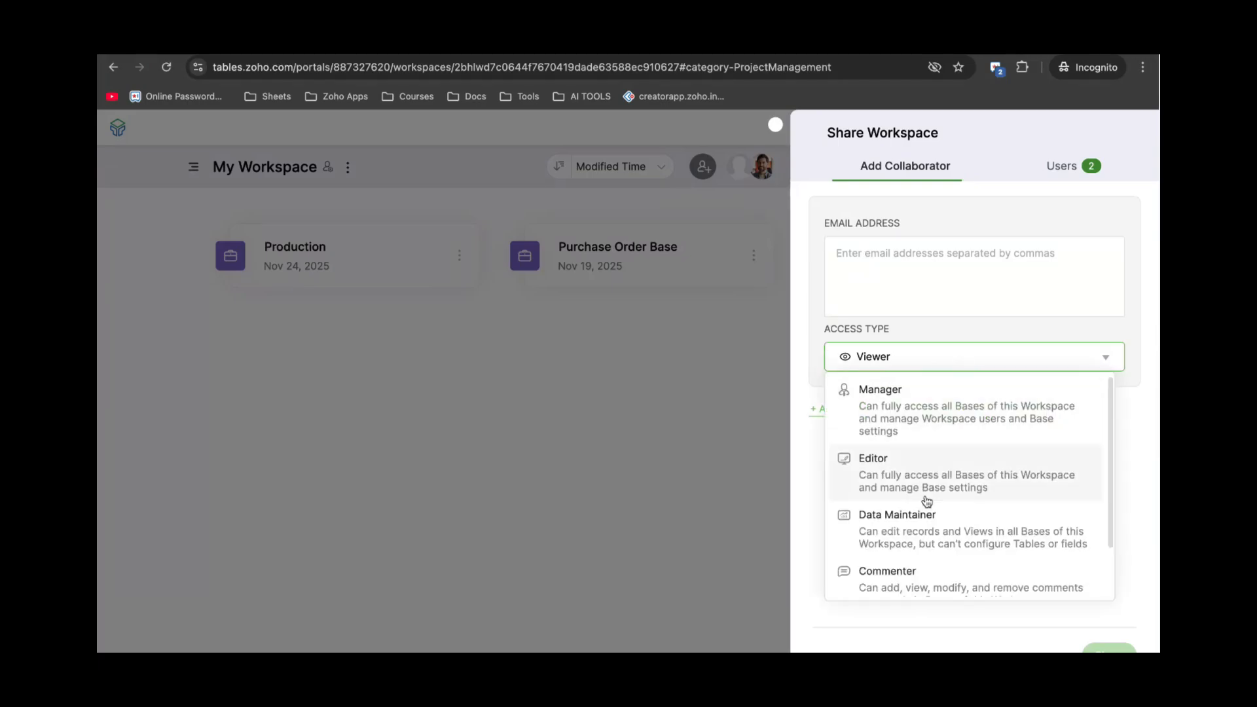
scroll(926, 500, down, 1)
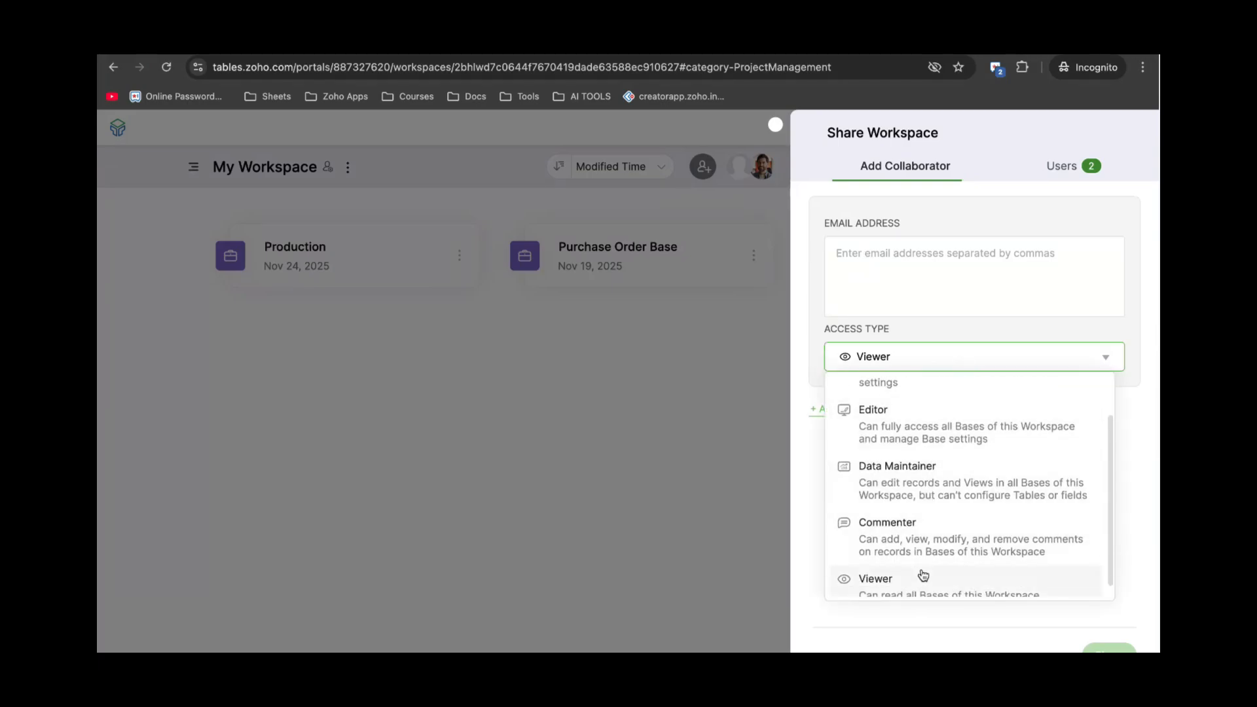
scroll(923, 576, down, 1)
click(968, 626)
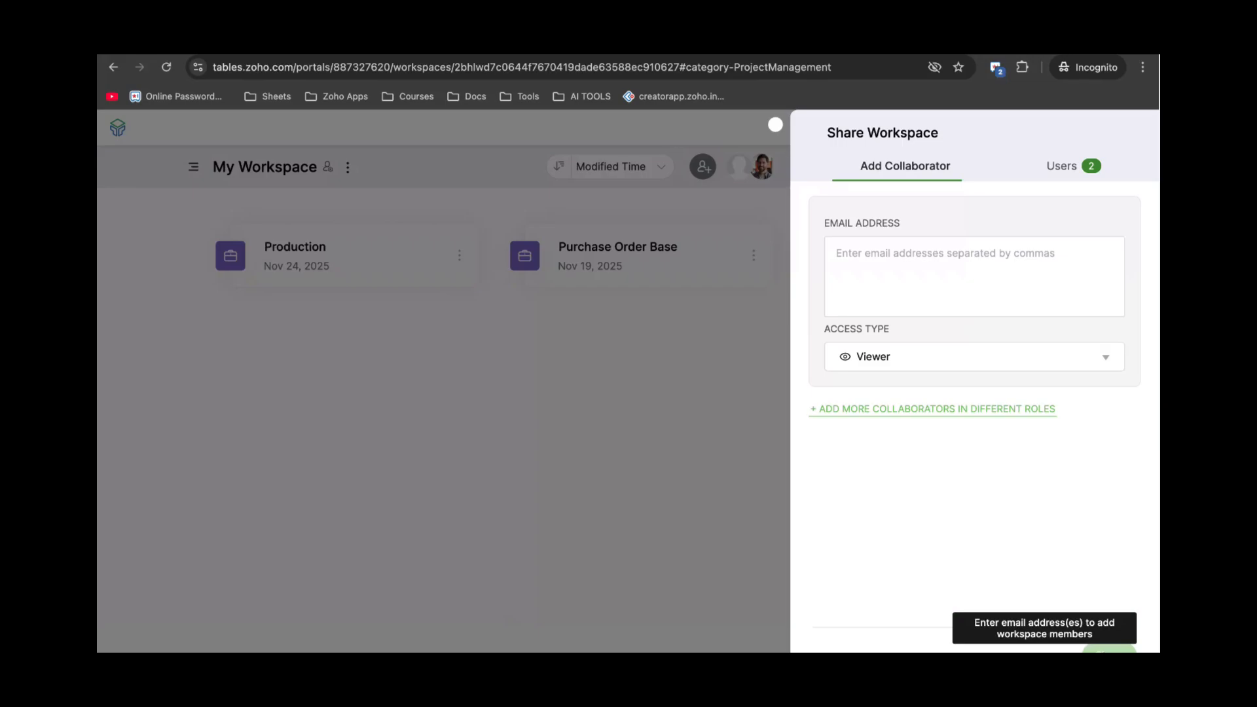
click(776, 126)
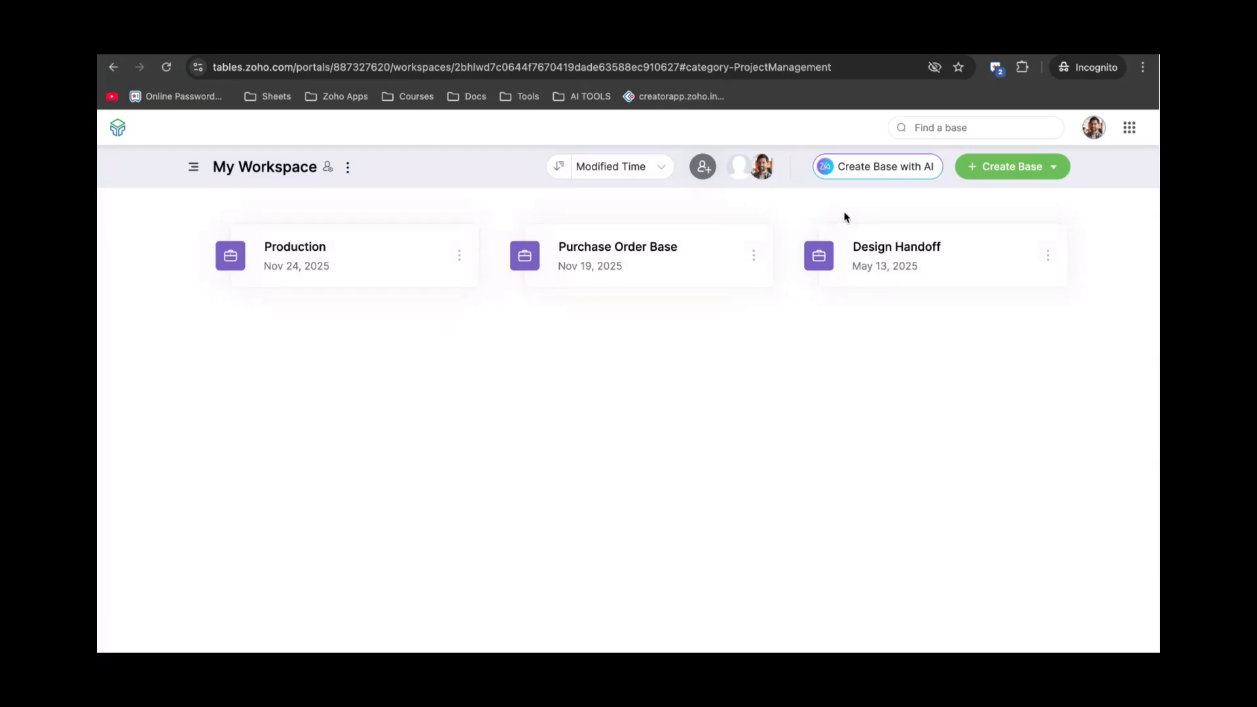
click(891, 174)
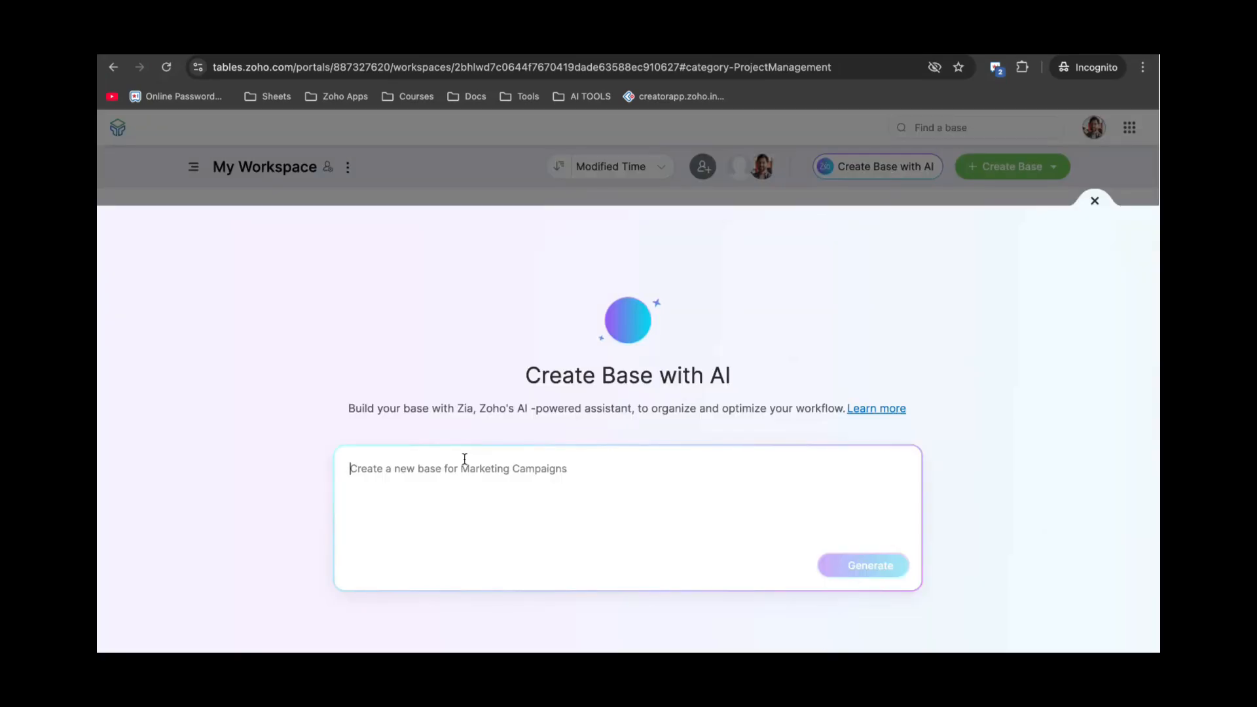
text(C)
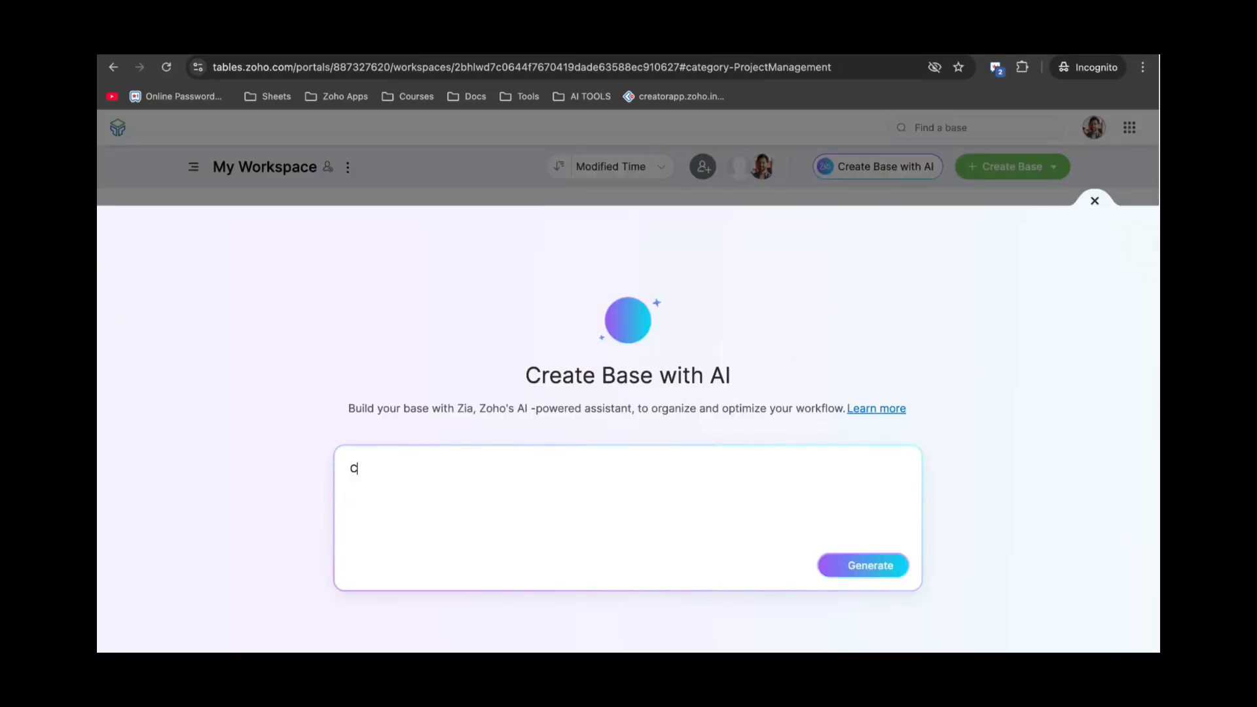
text(reate a new )
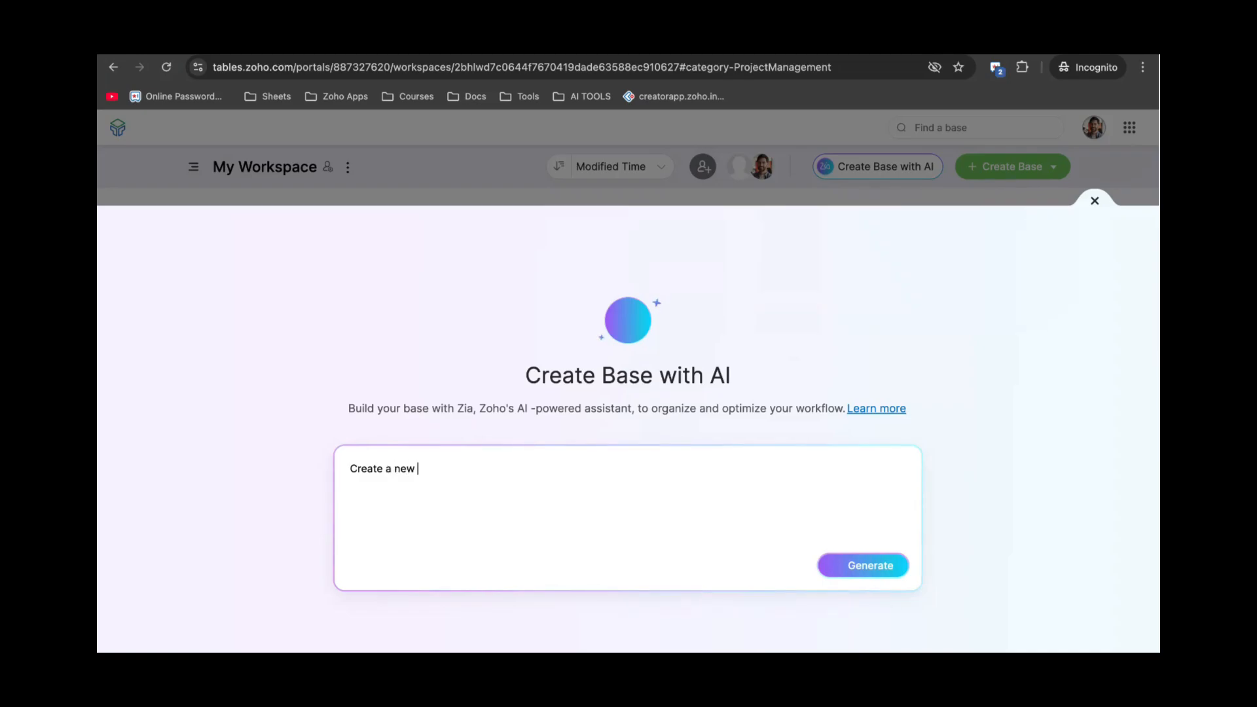
text(base with the name )
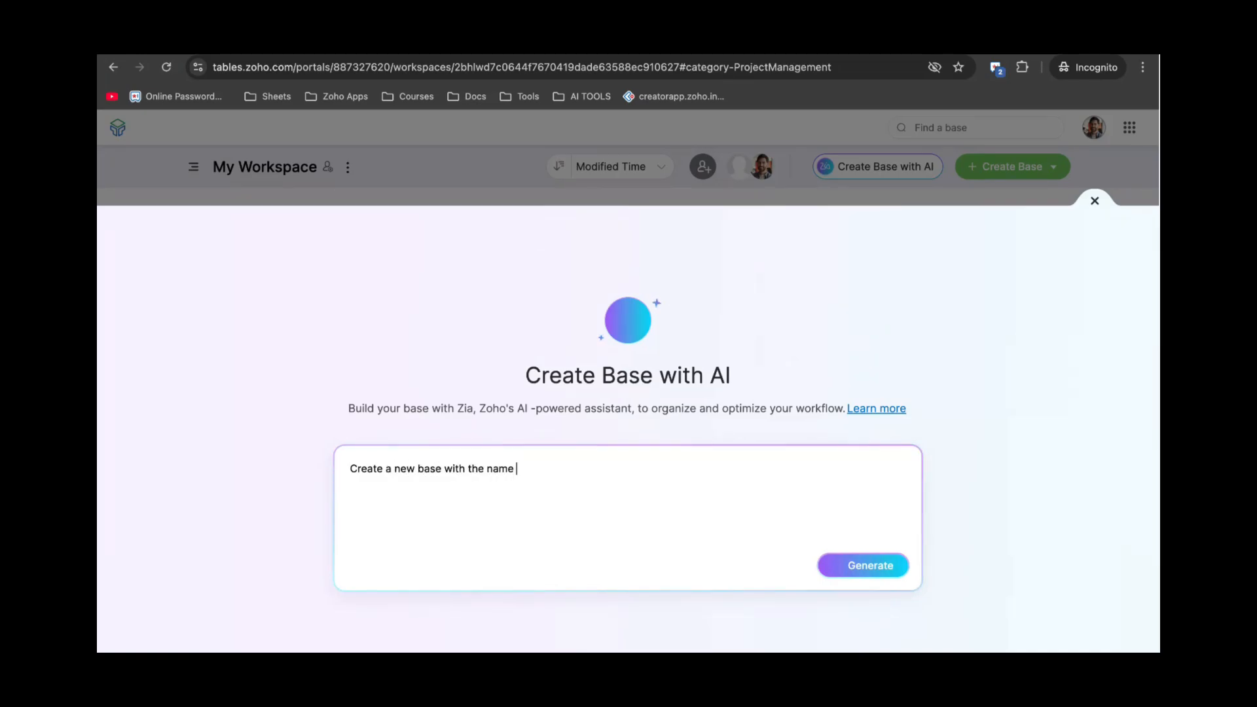
text(purchase orders)
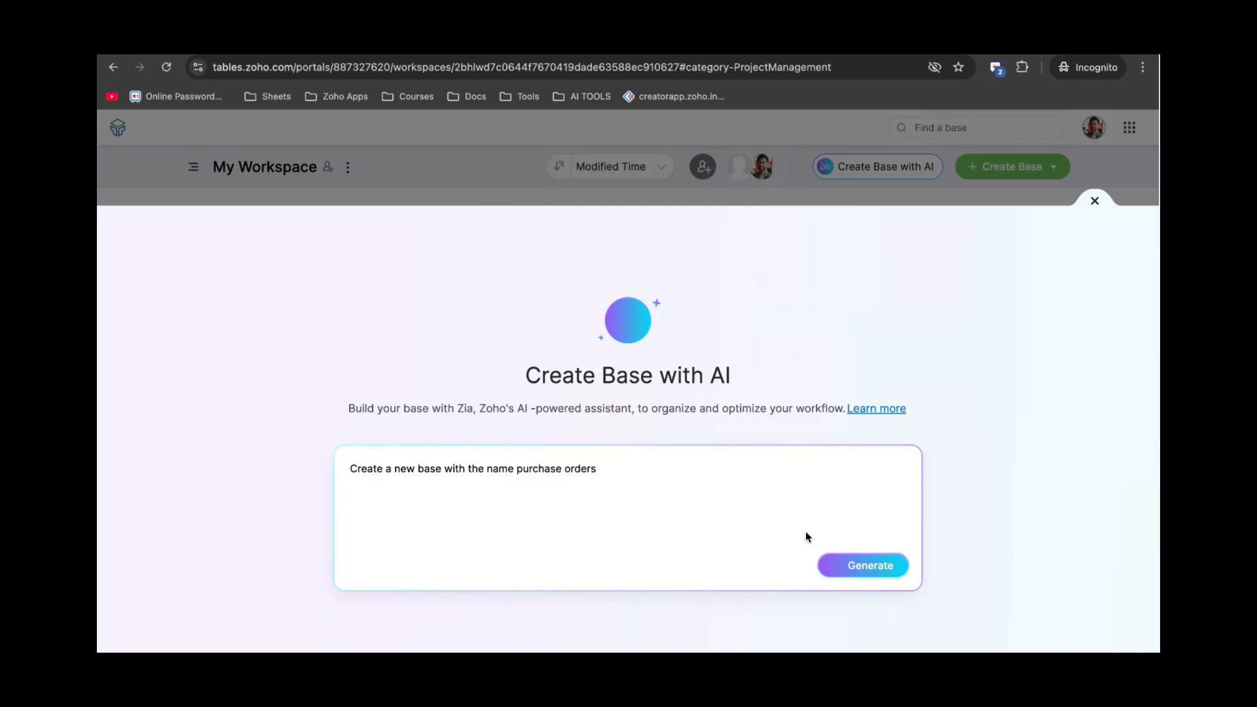
click(847, 564)
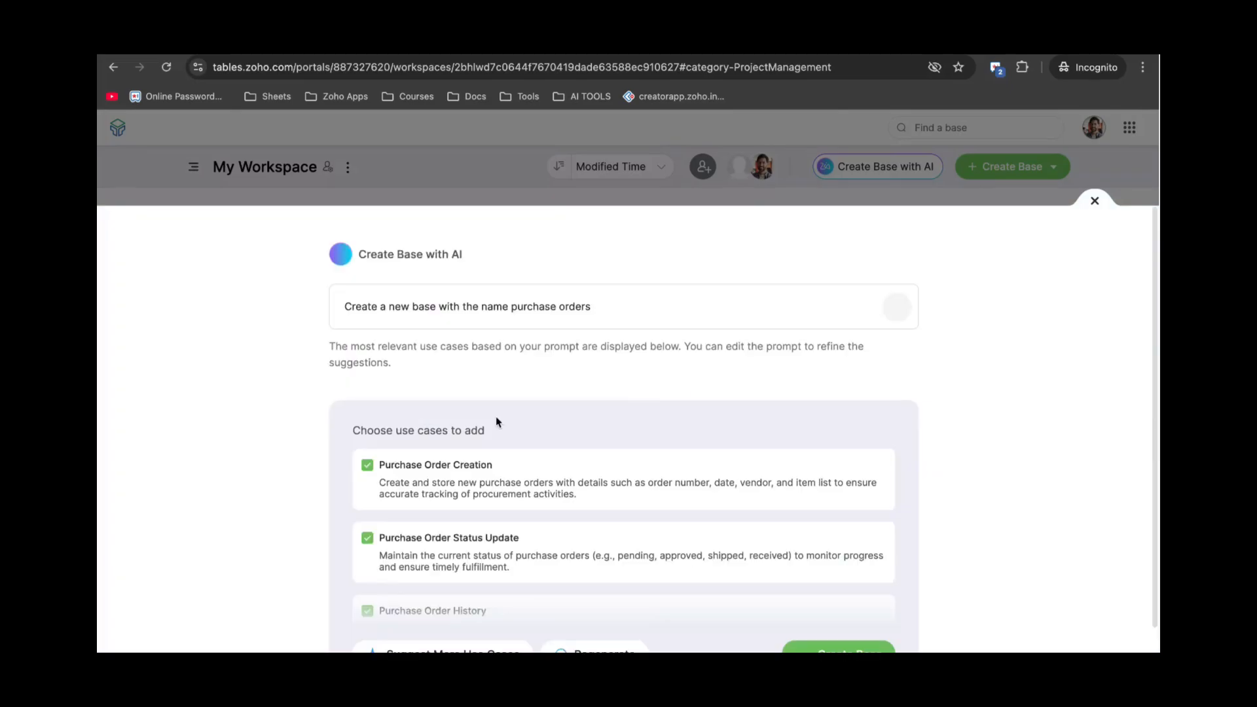
scroll(466, 499, down, 1)
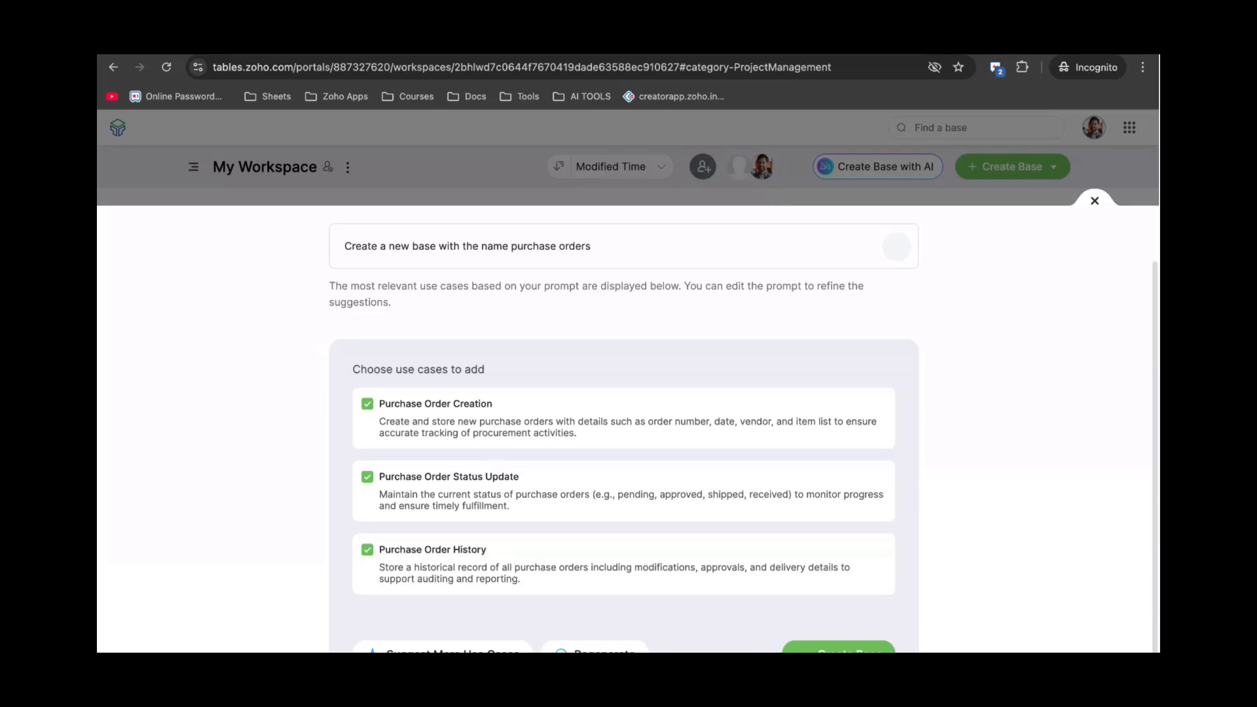
click(838, 648)
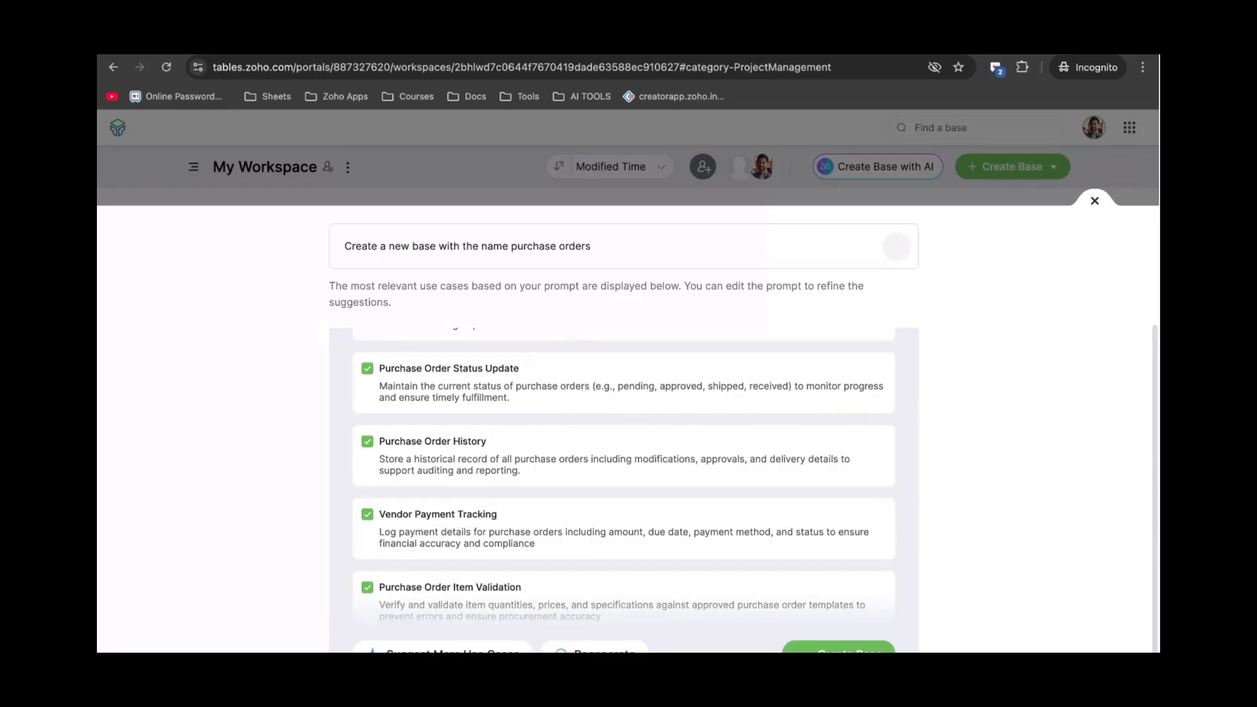
click(1093, 203)
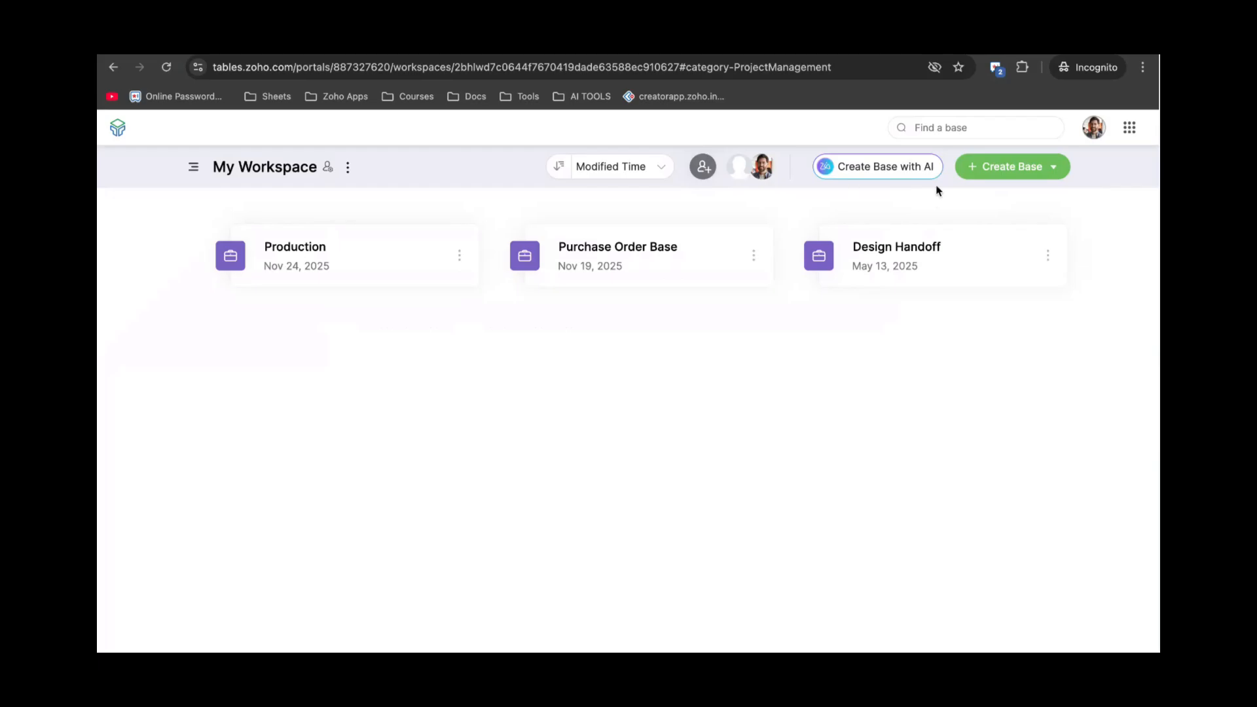
Browse the HR Management, Sales and Marketing base templates, then close the template gallery.
click(1014, 171)
click(988, 204)
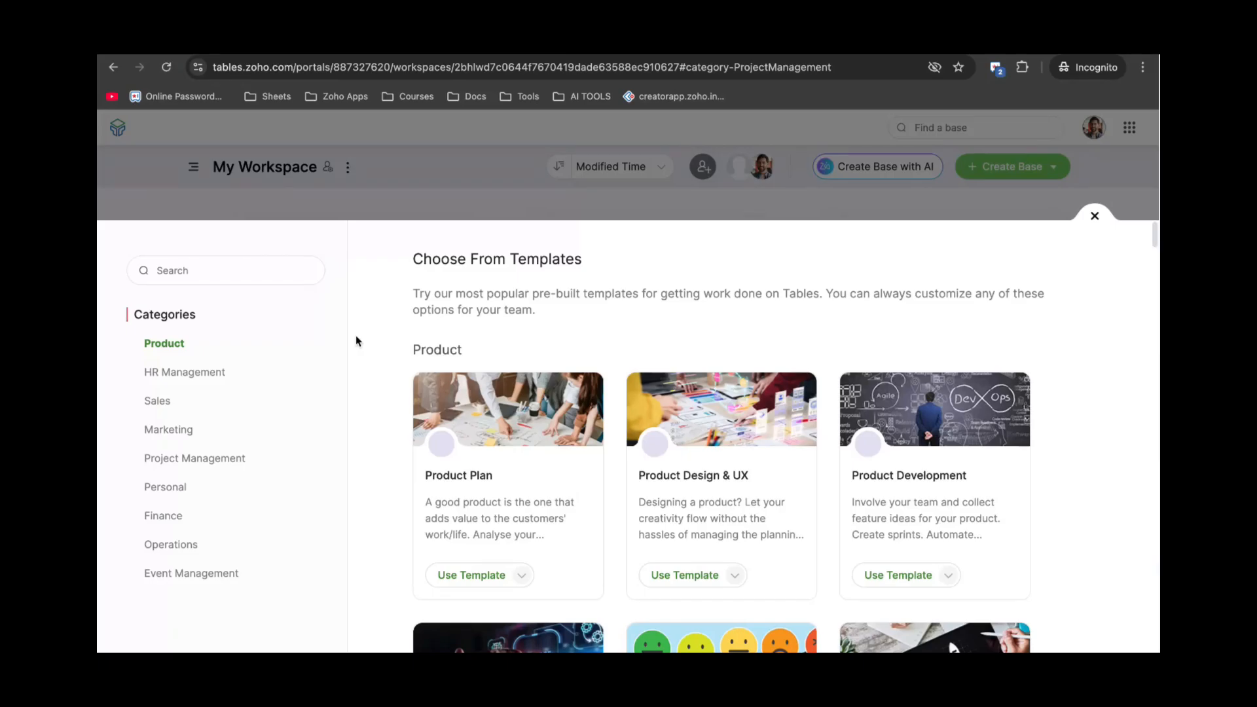
click(190, 373)
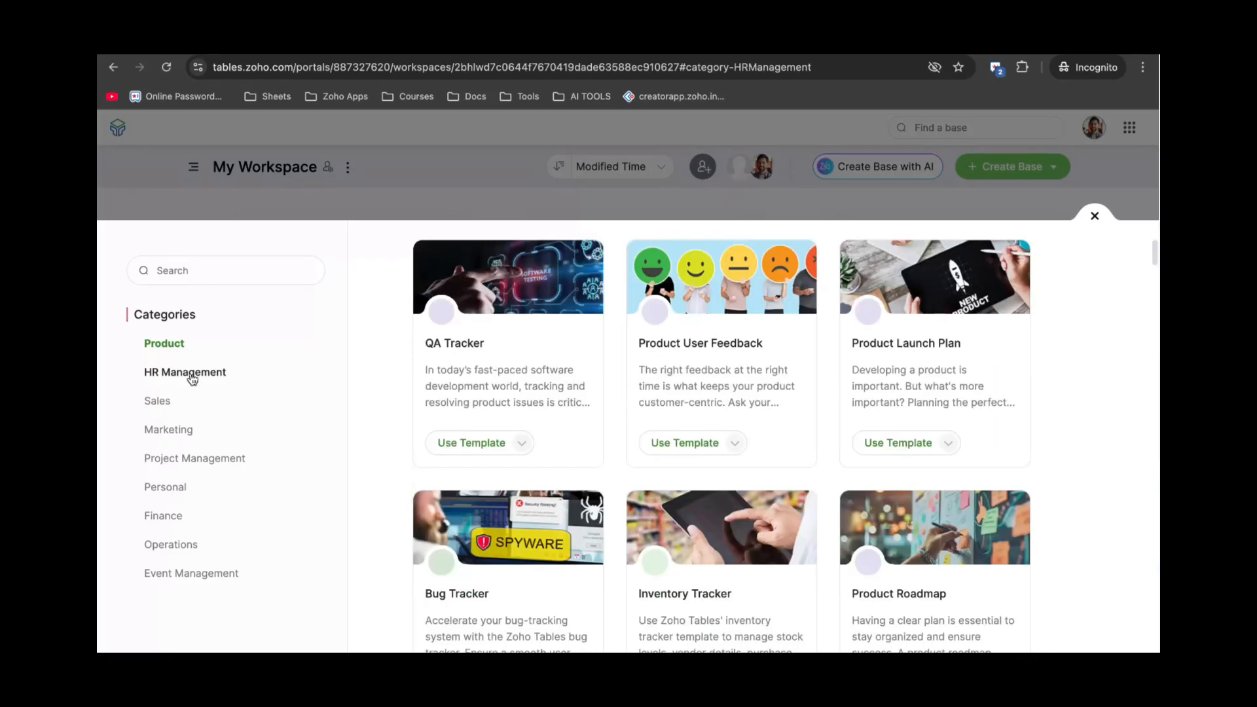
click(162, 405)
click(174, 431)
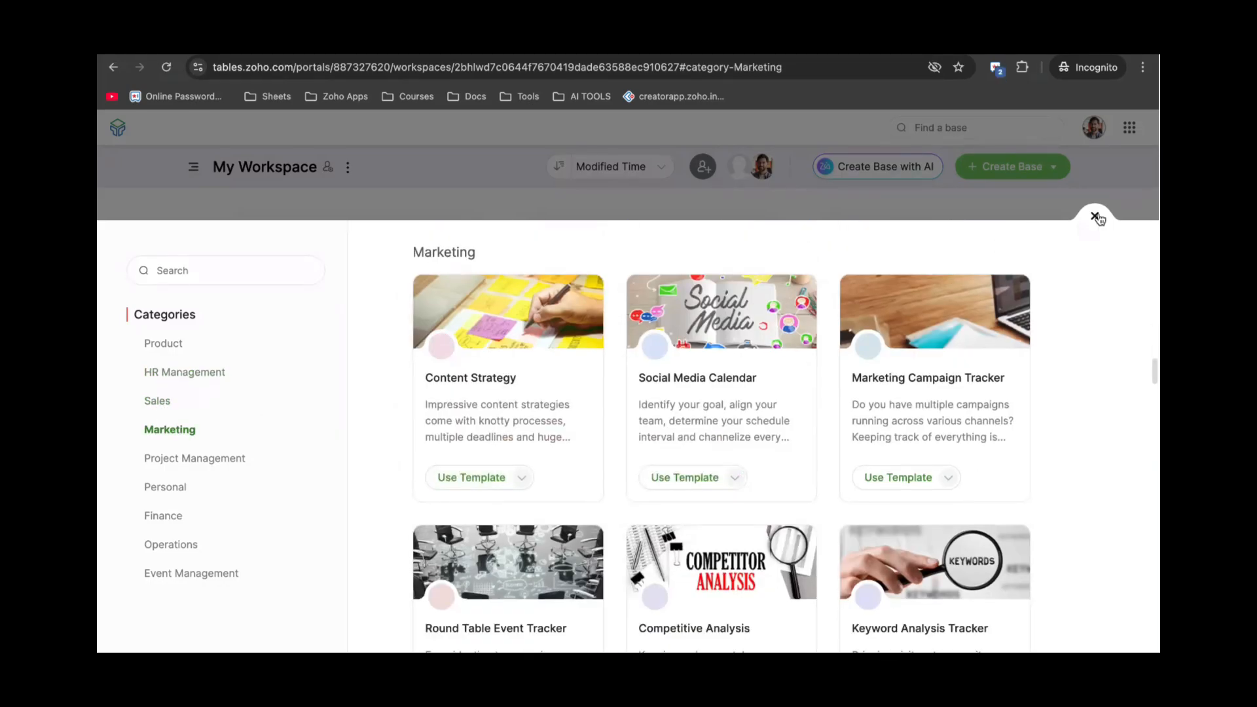
click(1095, 217)
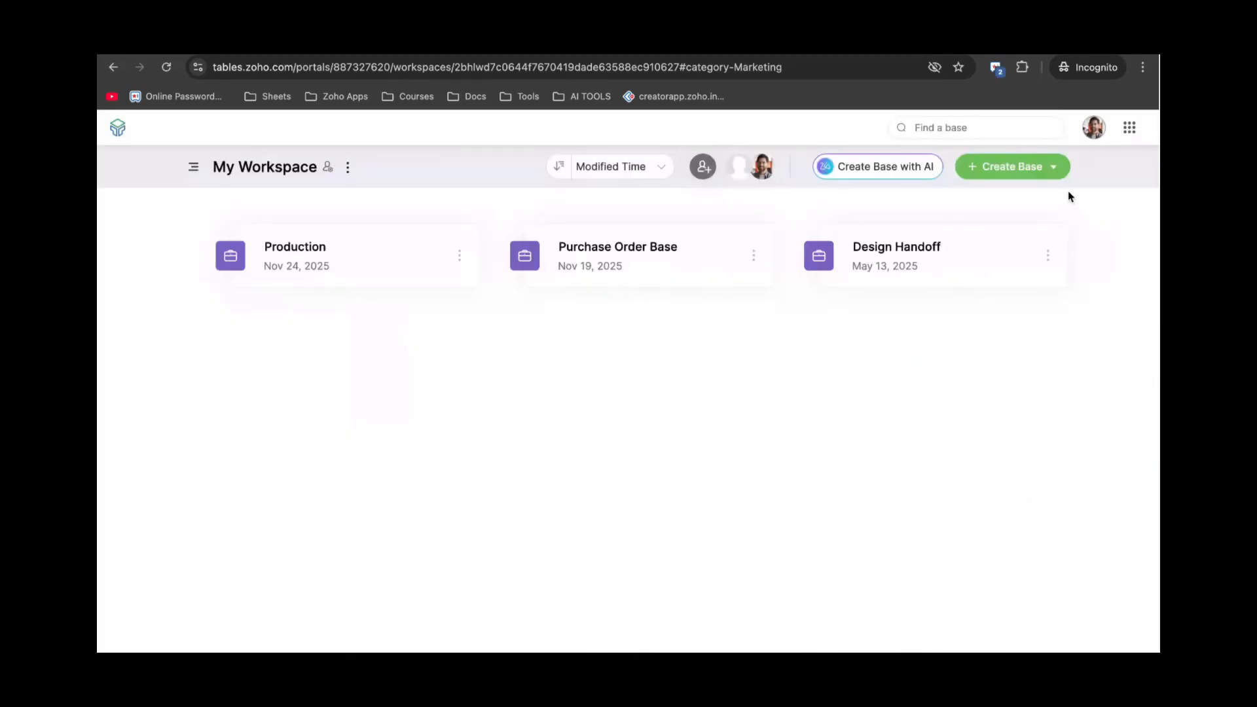
Look at the base import screen and close it without importing anything.
click(996, 171)
click(990, 230)
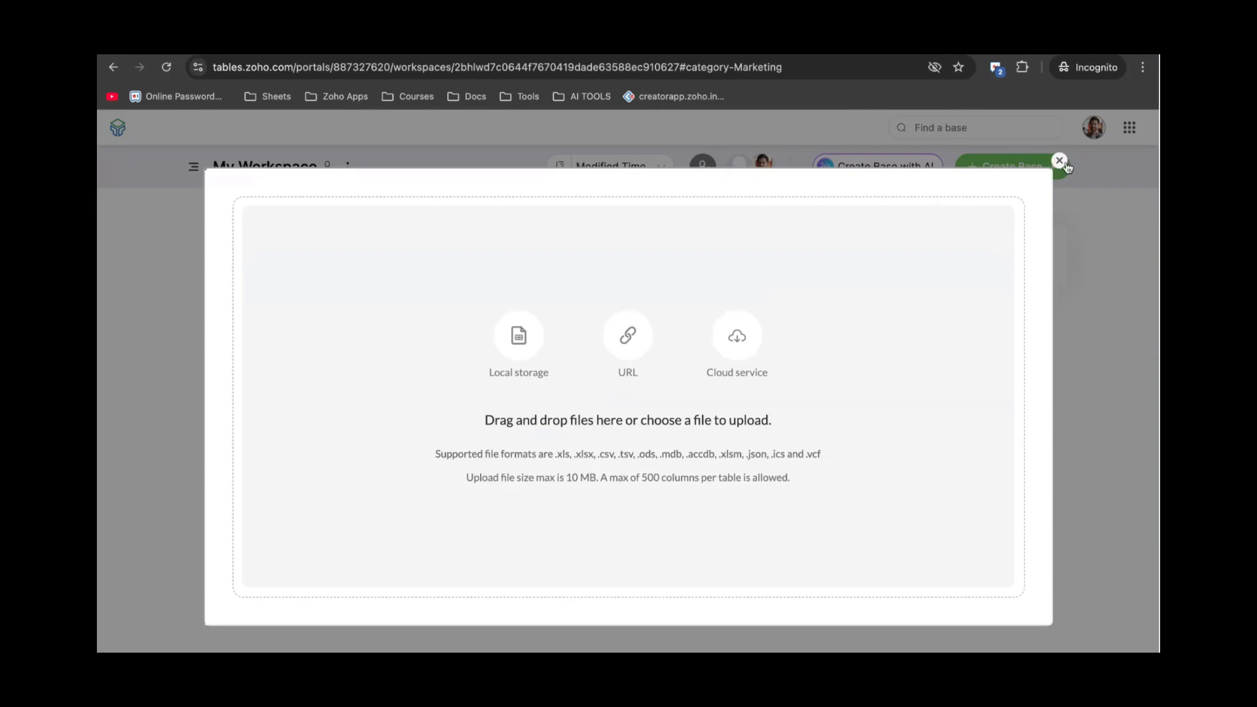
click(1059, 160)
click(1026, 166)
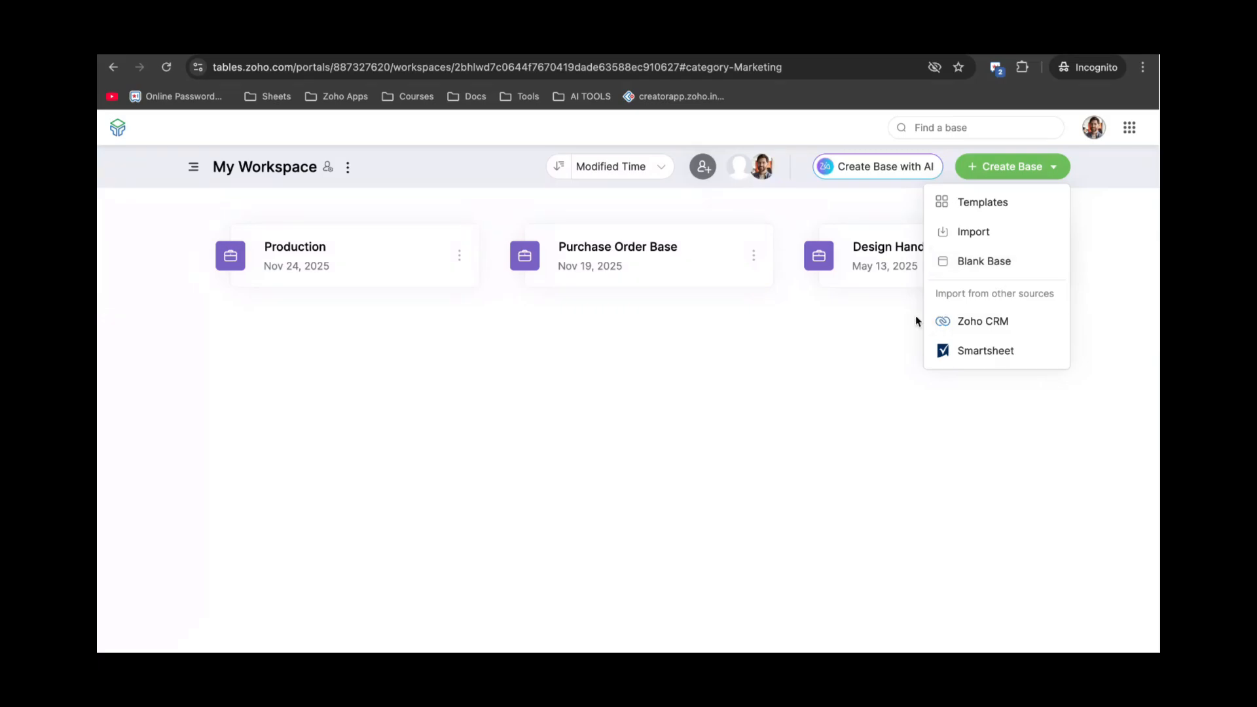
Create blank base Base 8, leave its name unchanged, and select record 1's Task cell.
click(864, 330)
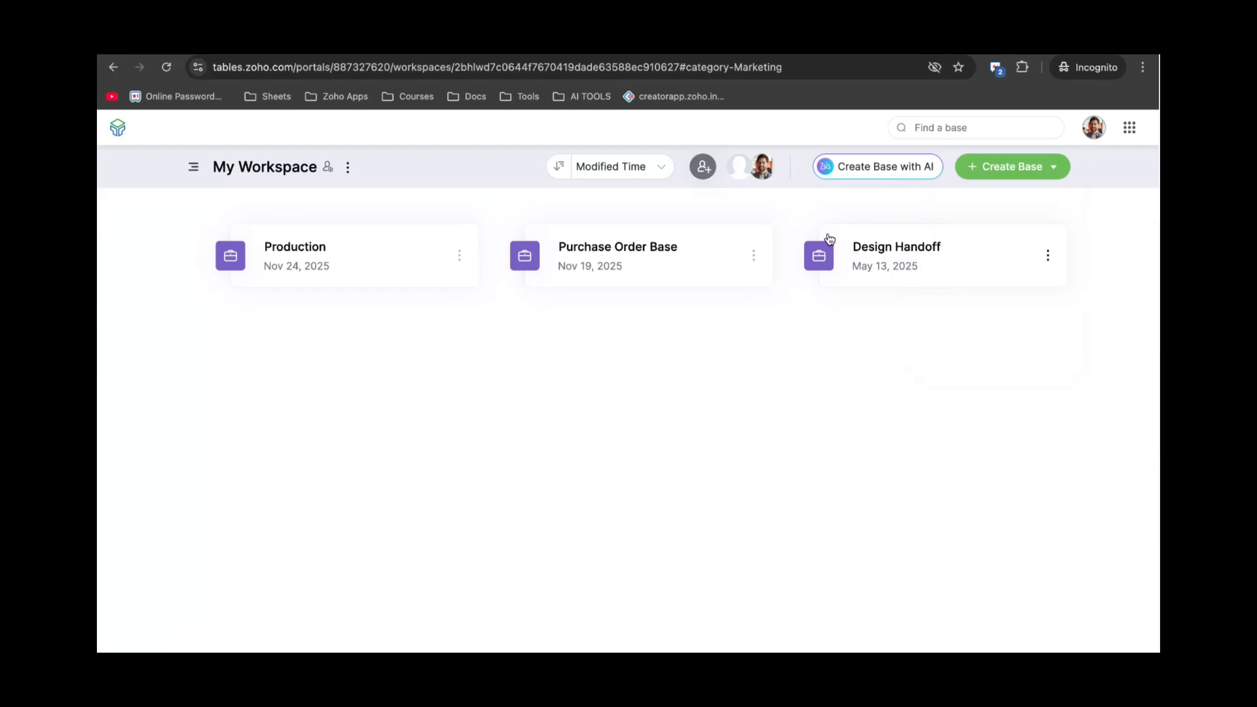
click(990, 169)
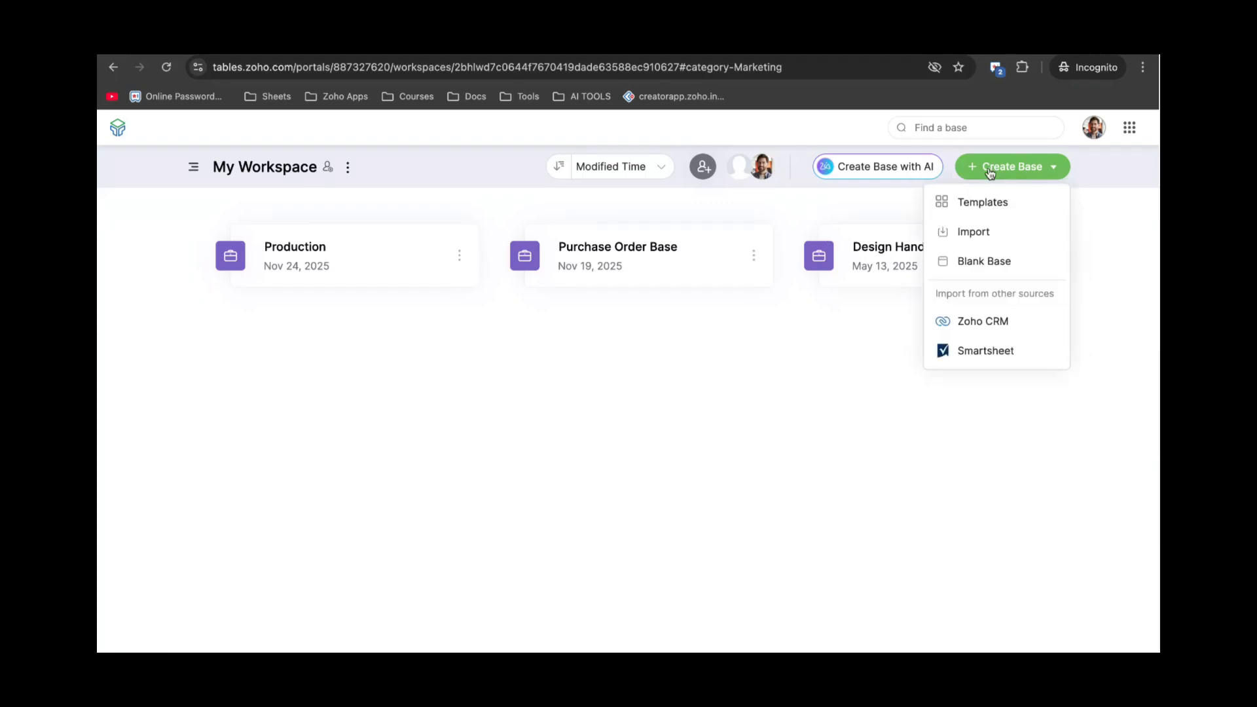
click(996, 261)
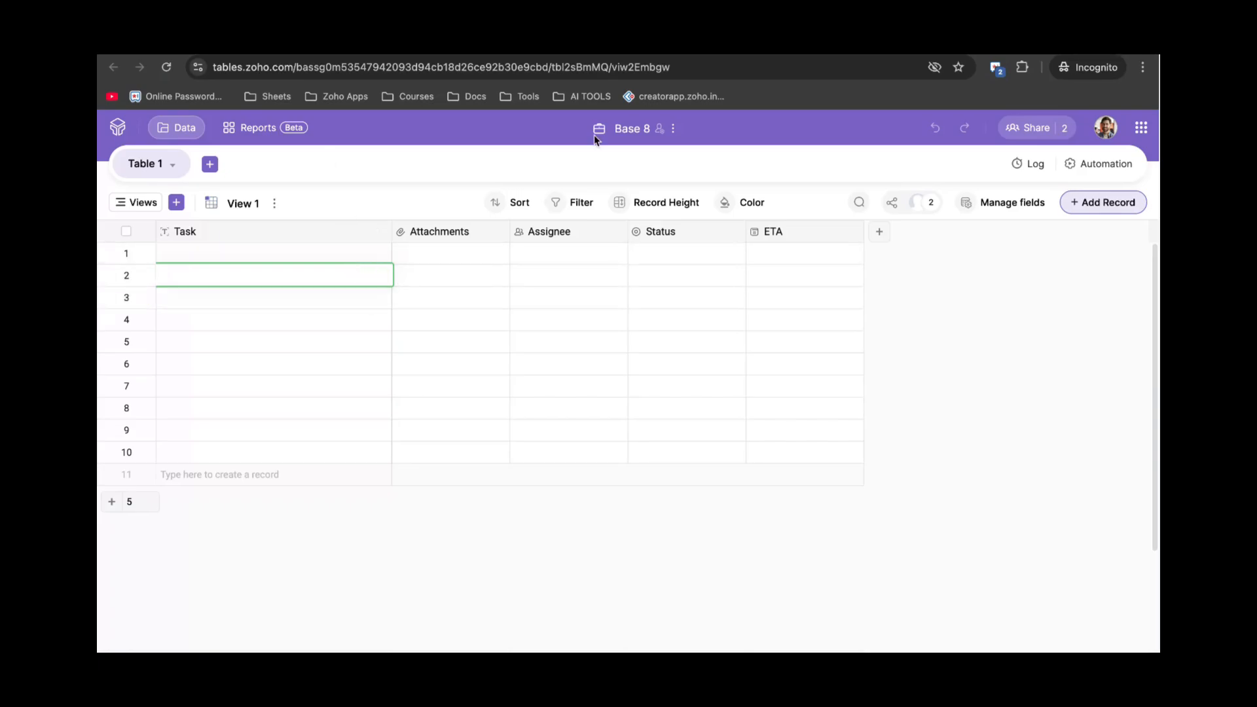
click(628, 135)
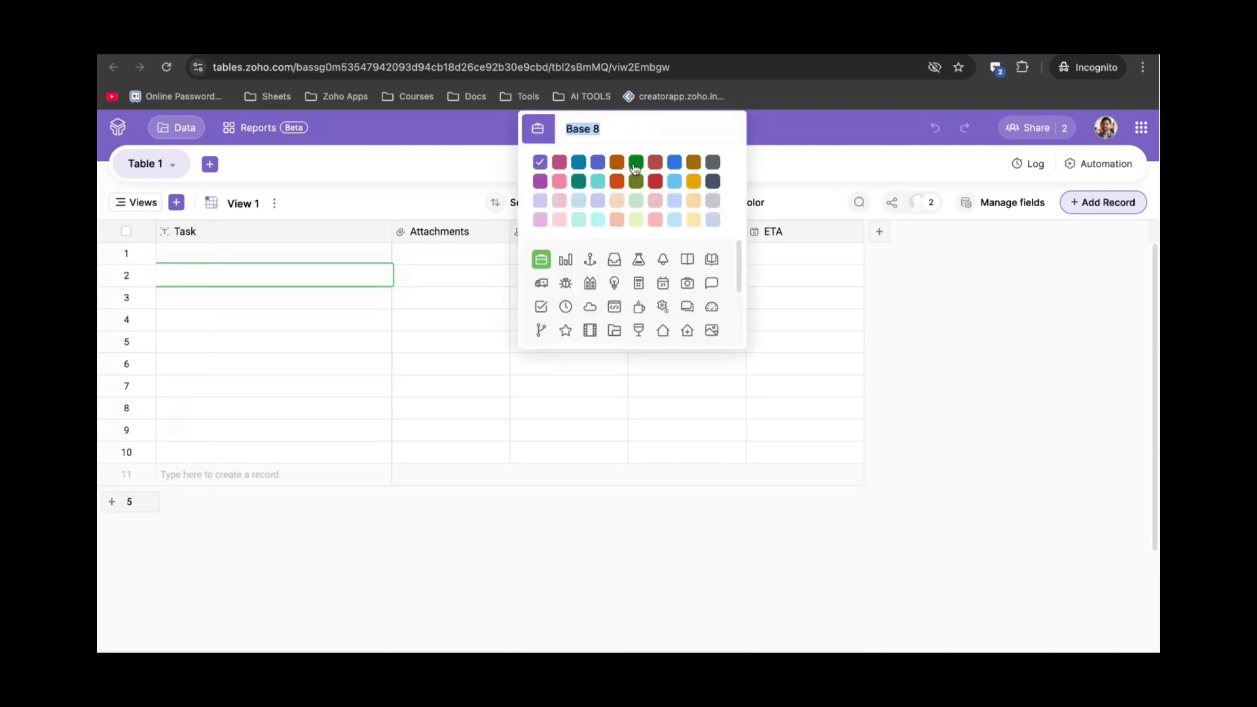
click(774, 174)
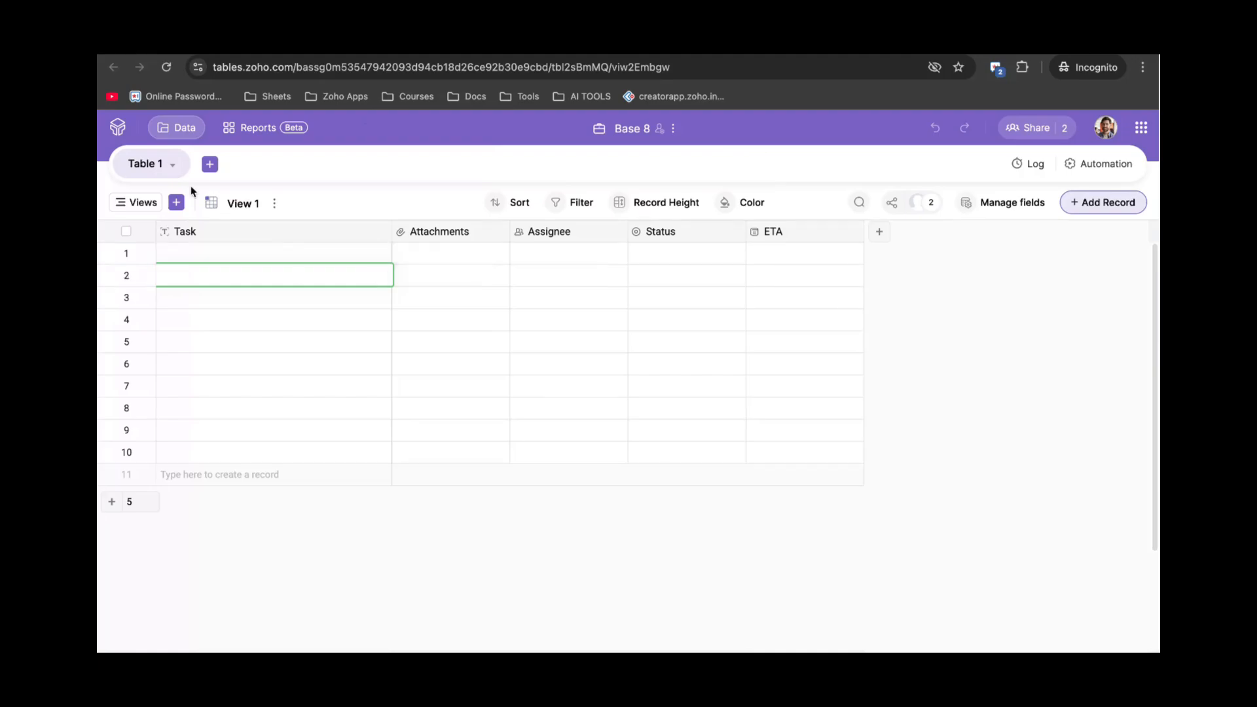
click(300, 255)
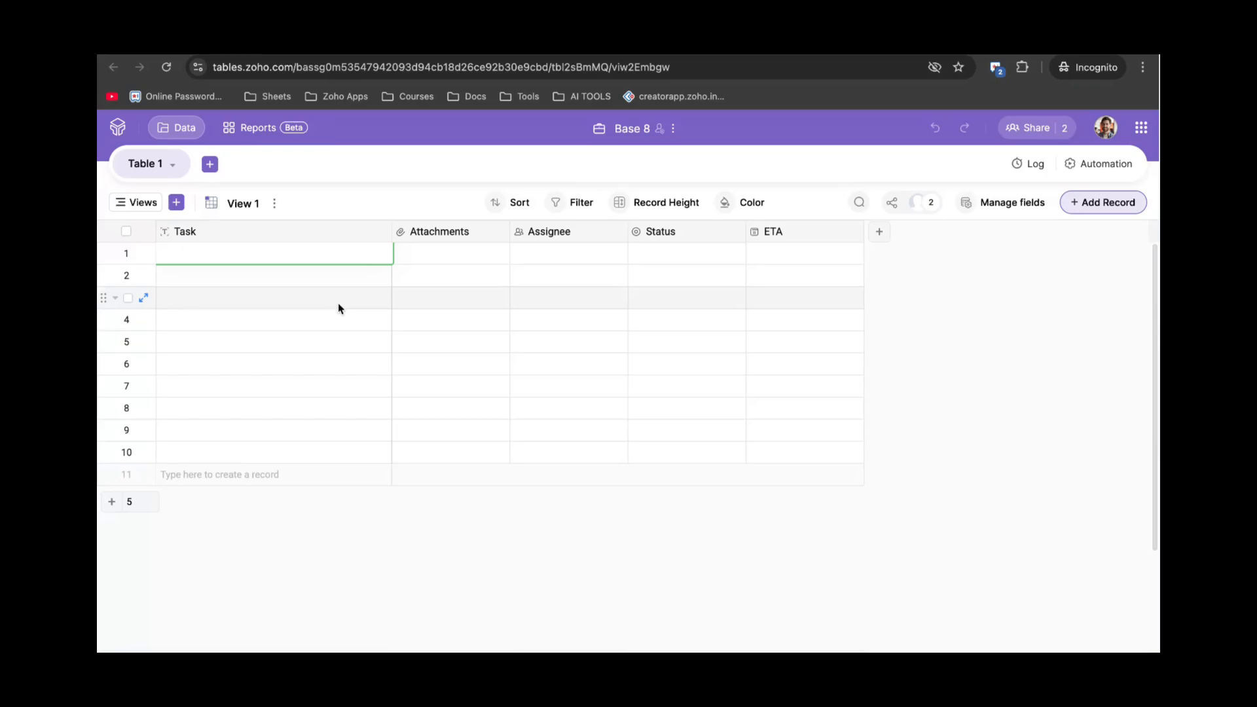
Close Base 8's sharing panel and the view sharing panel without adding collaborators.
click(1027, 133)
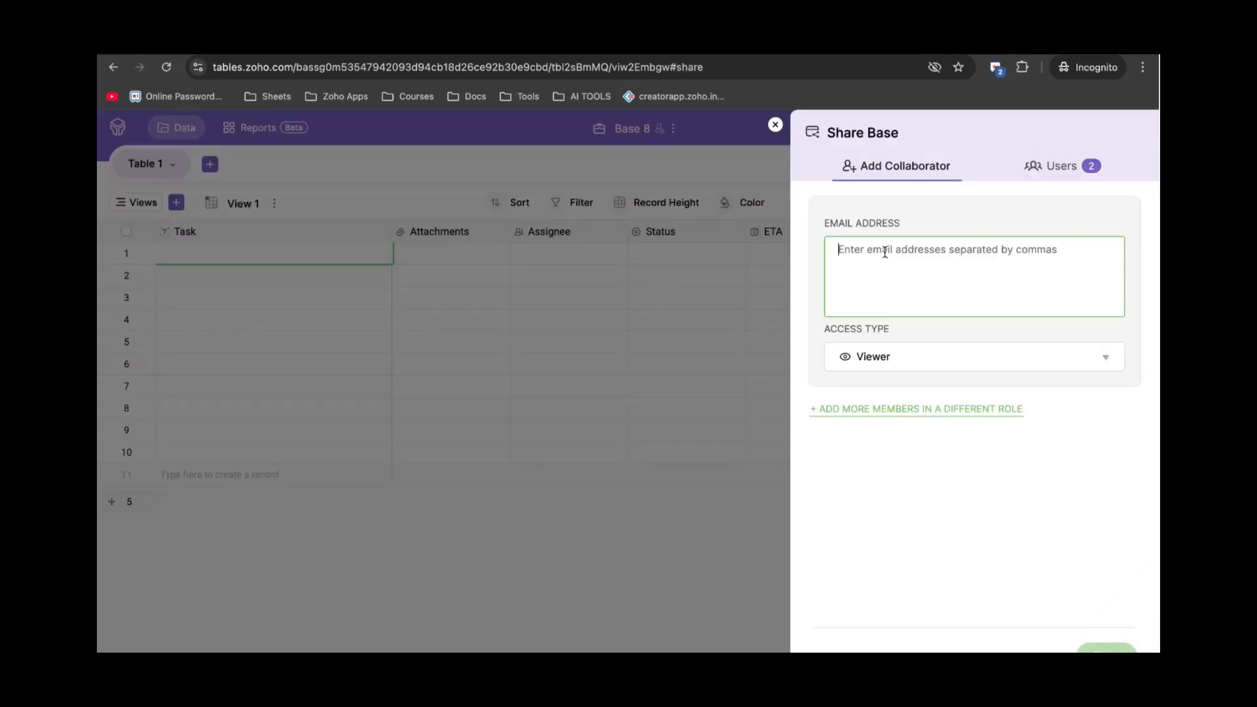
click(775, 125)
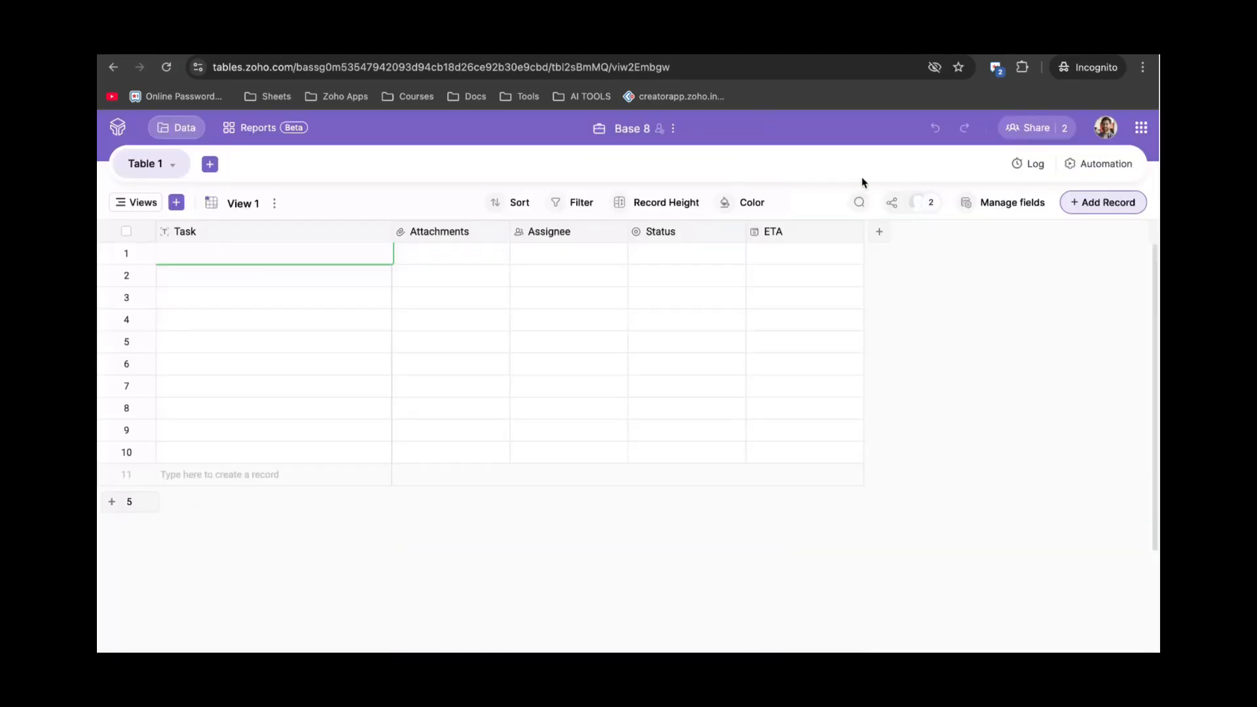
click(893, 204)
click(775, 124)
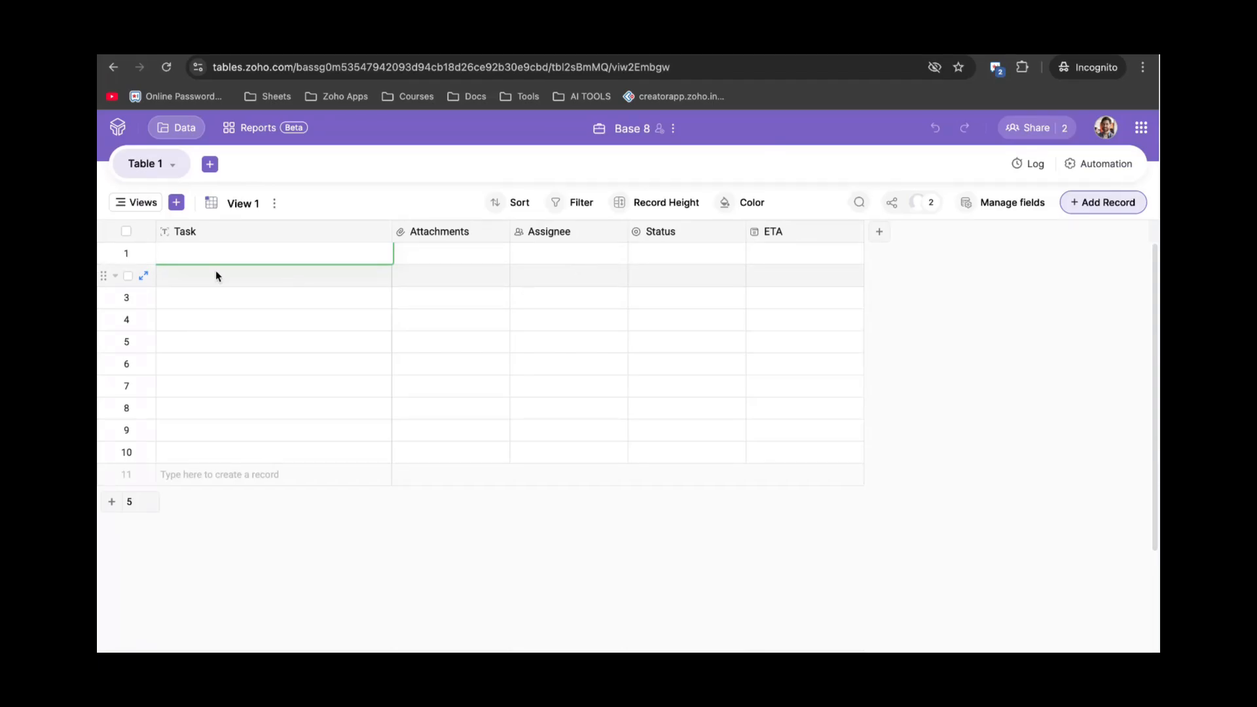
click(145, 256)
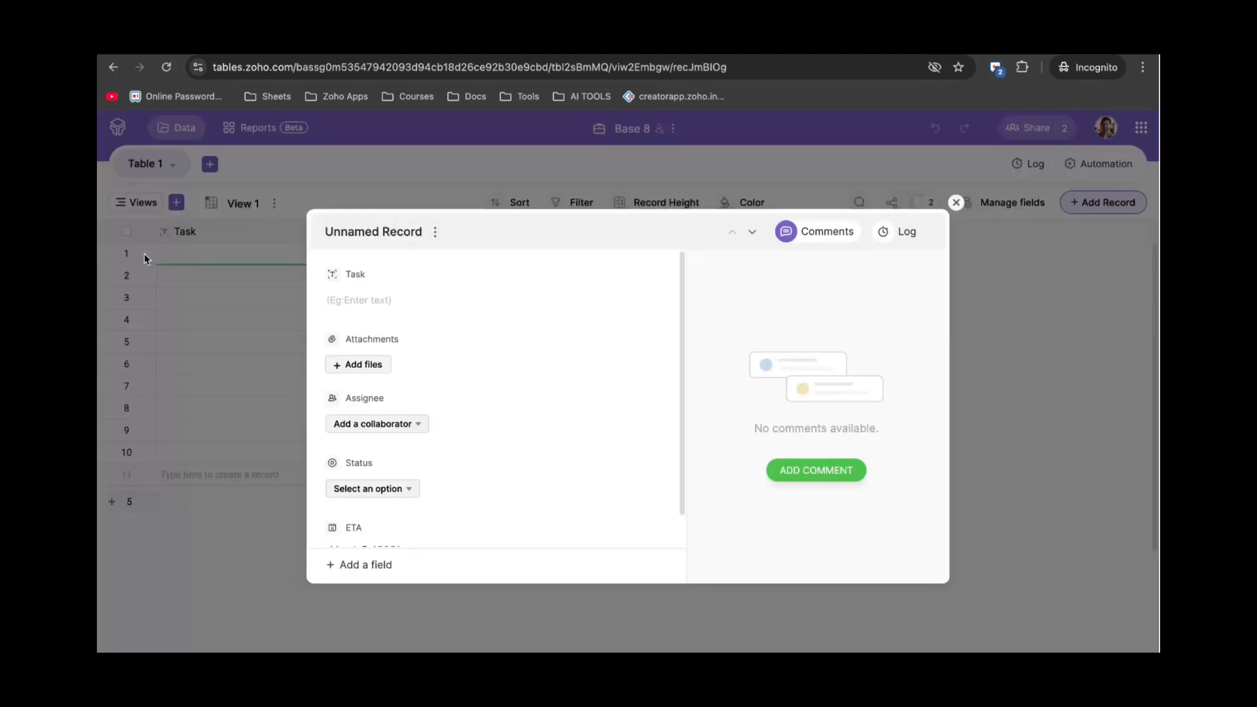
scroll(458, 428, down, 1)
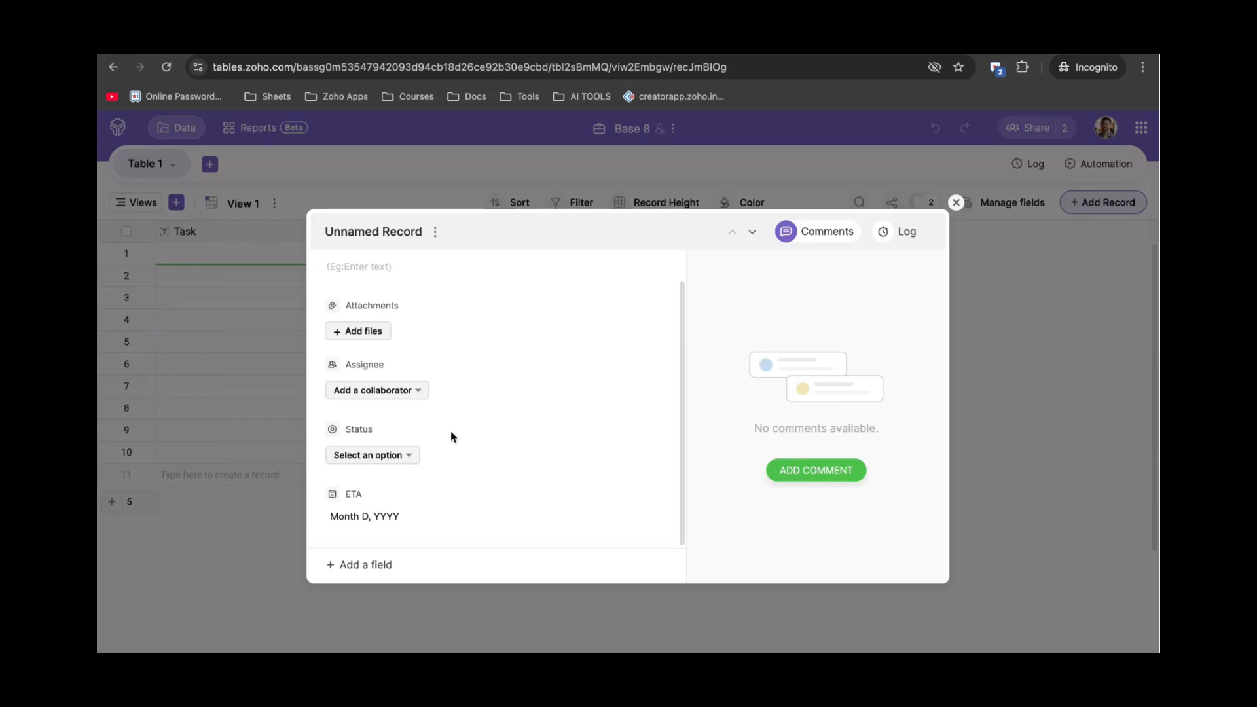
click(813, 235)
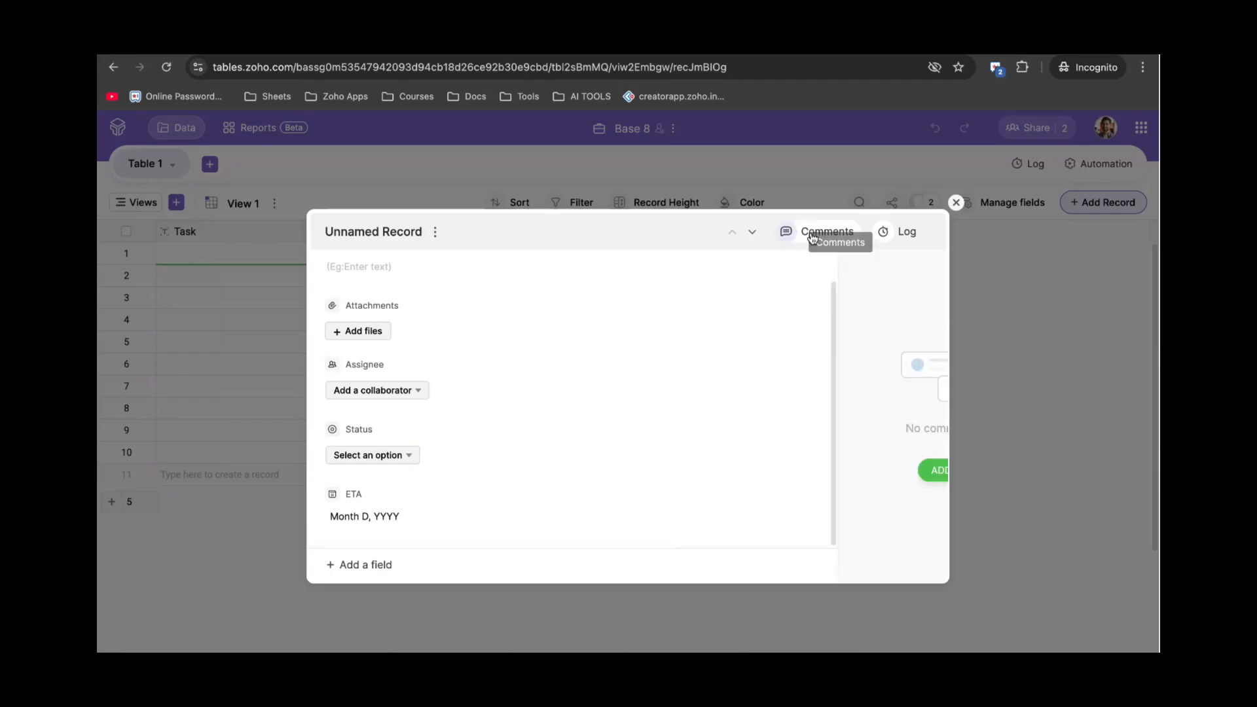
click(811, 236)
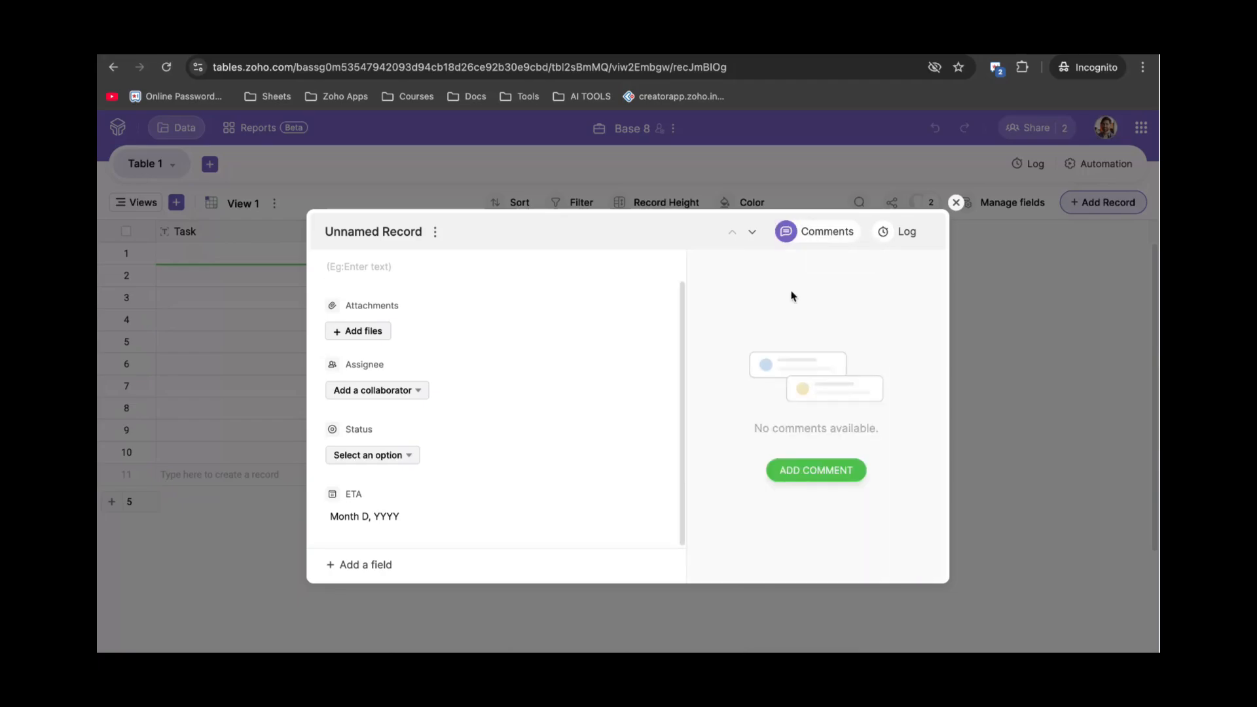
click(815, 478)
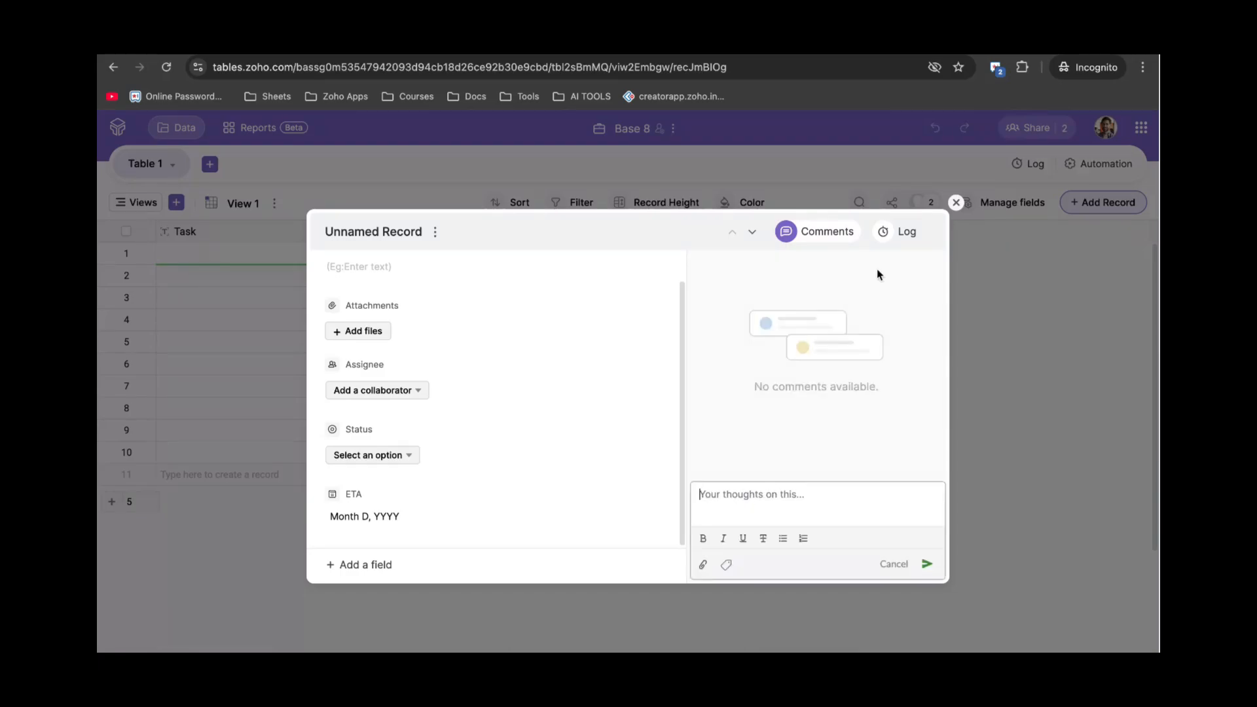
click(893, 236)
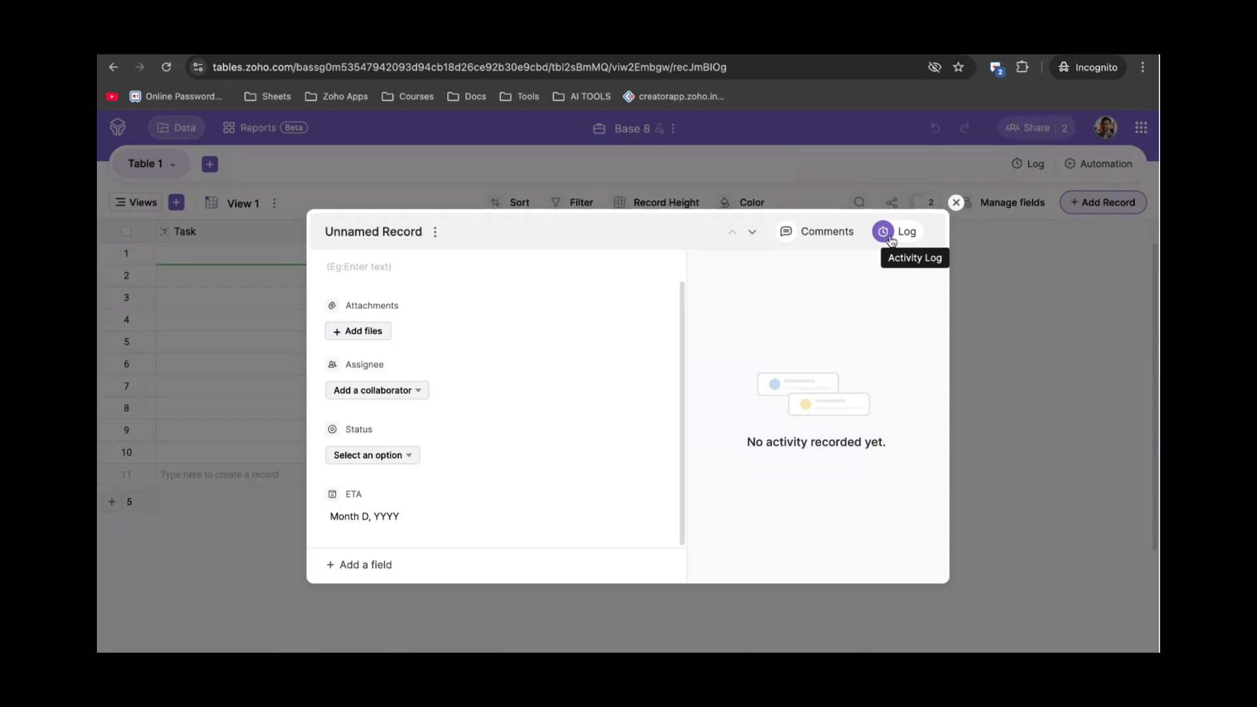
click(956, 203)
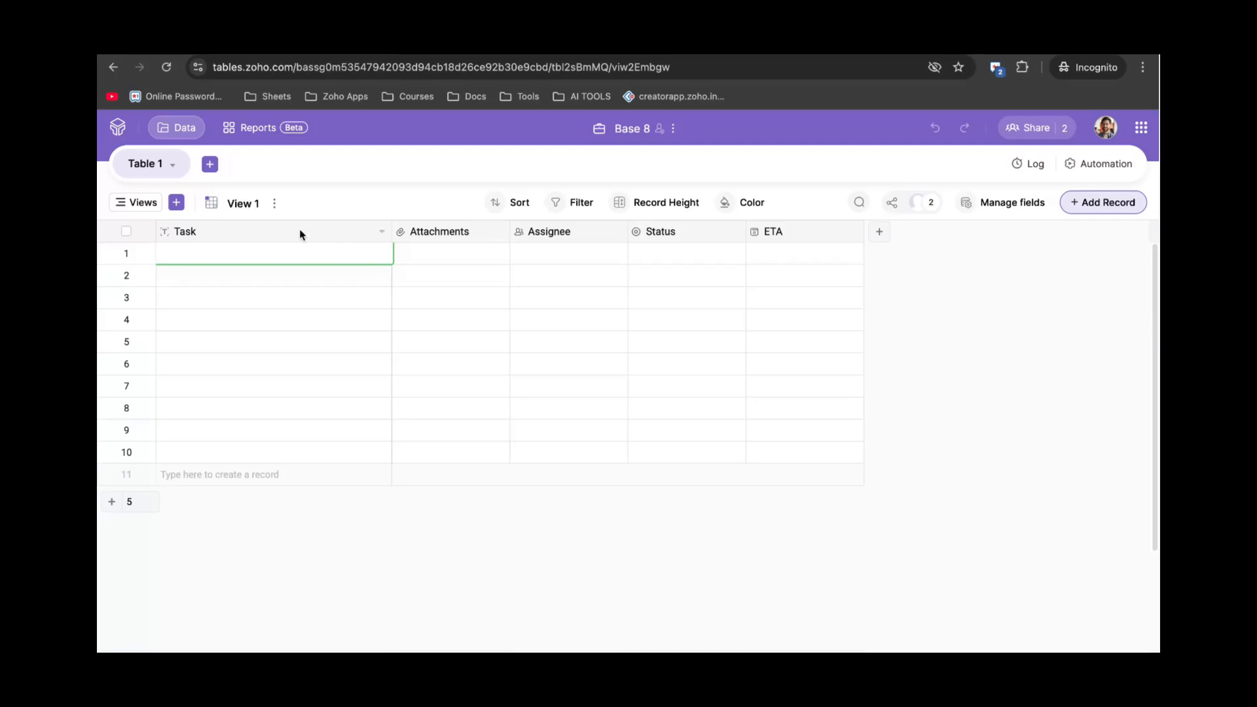
Edit the Task field and browse the list of field types for changing it.
click(381, 235)
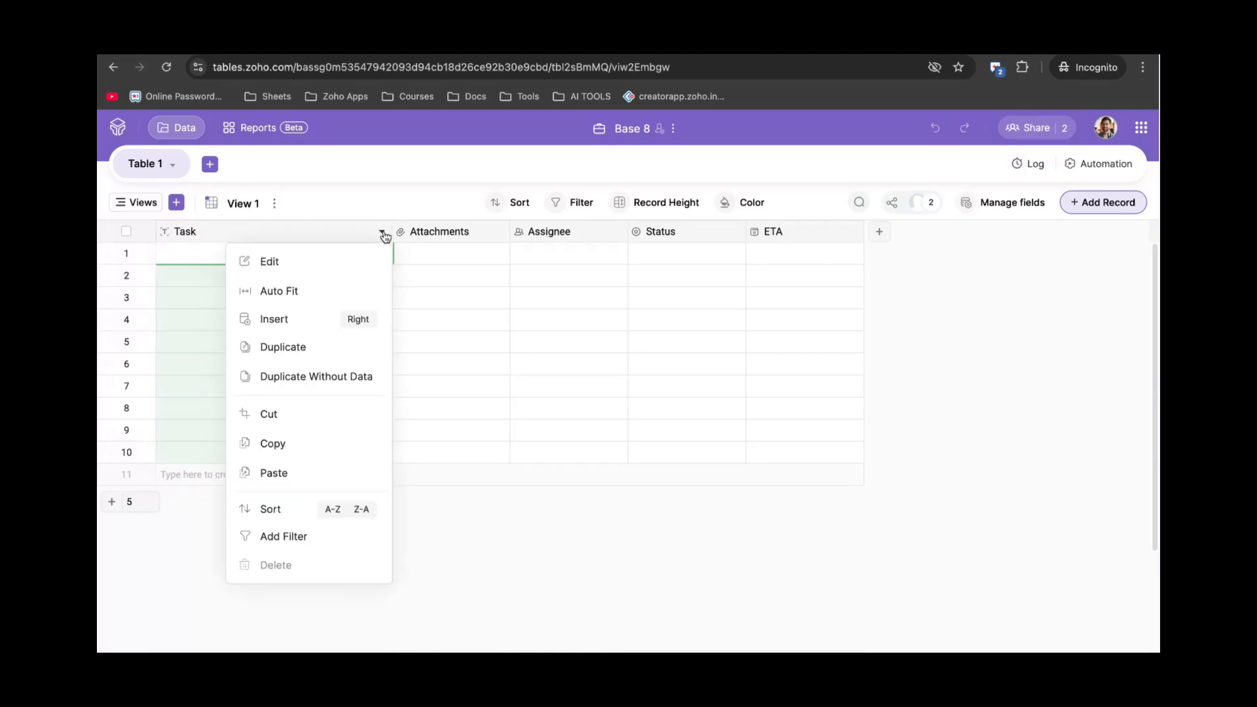
click(337, 263)
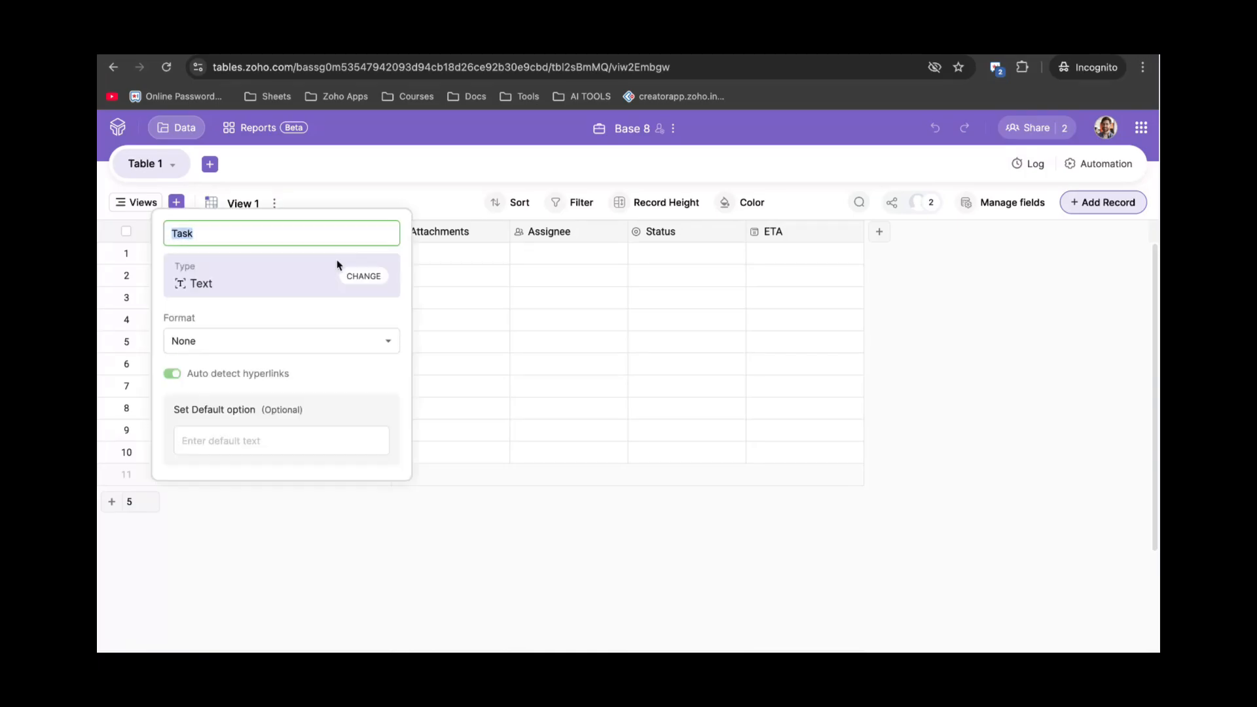
click(285, 231)
click(369, 277)
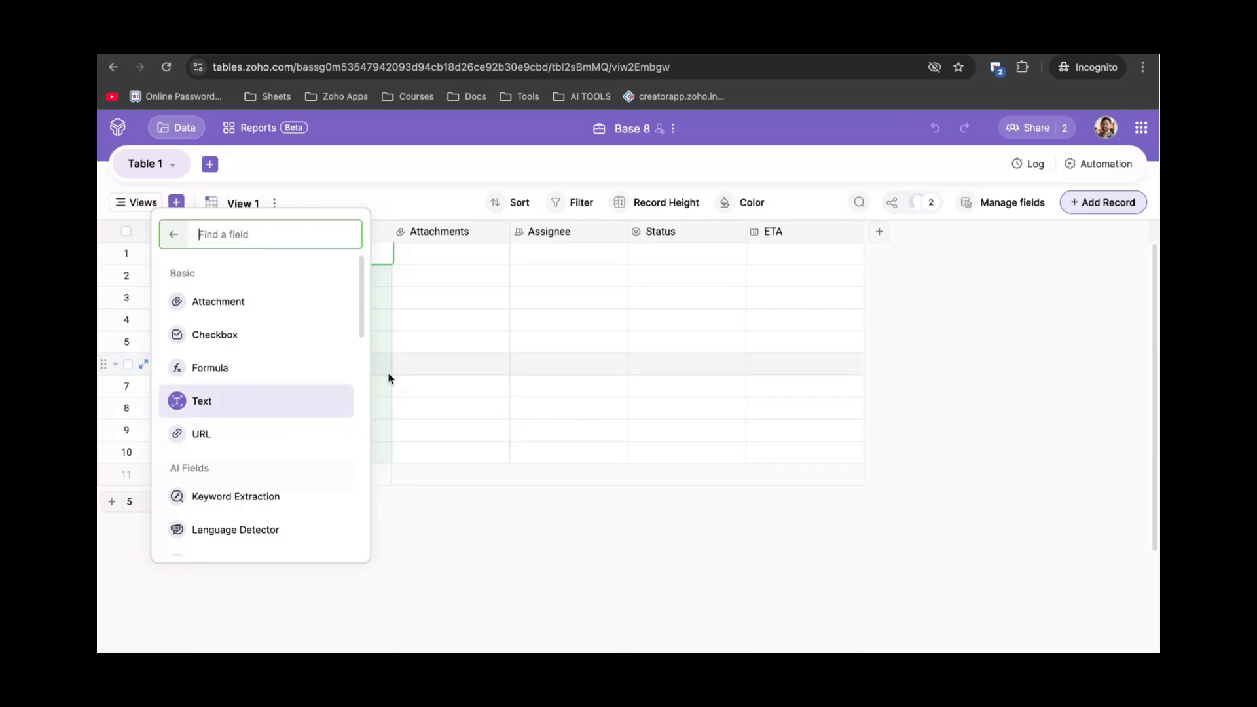
scroll(280, 430, down, 3)
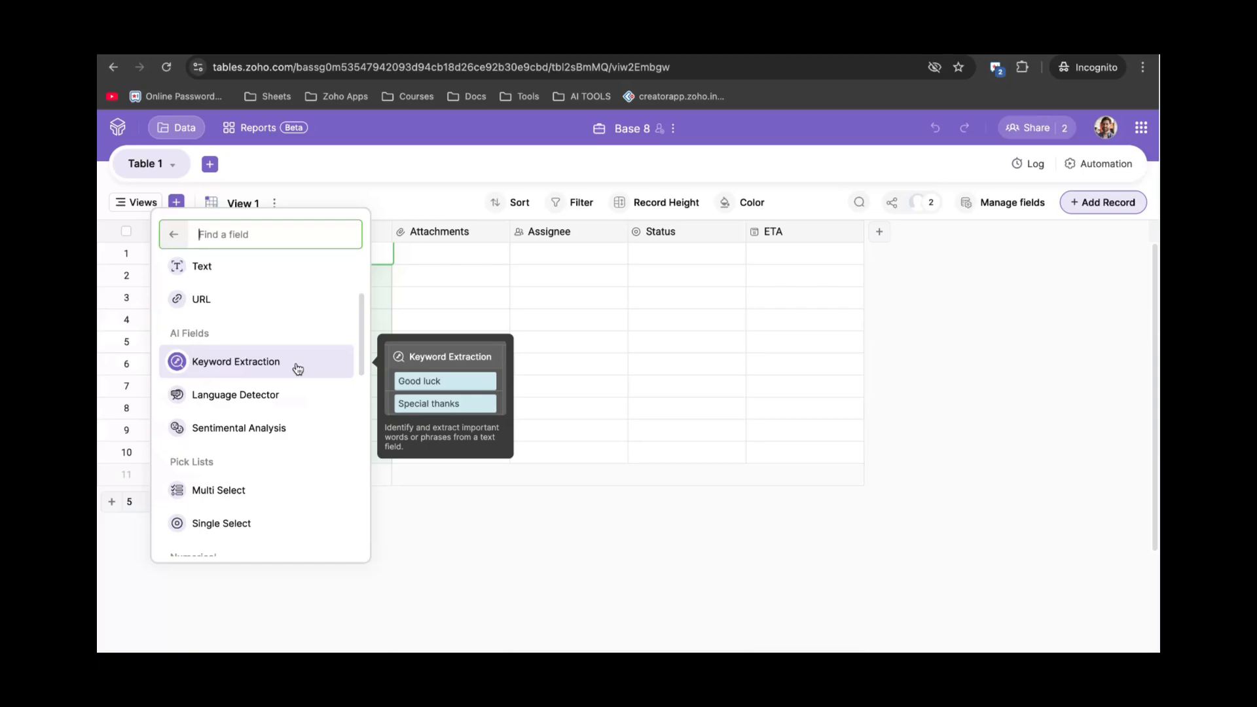
Dismiss the field-type list and browse the new-field types without adding a field.
click(553, 336)
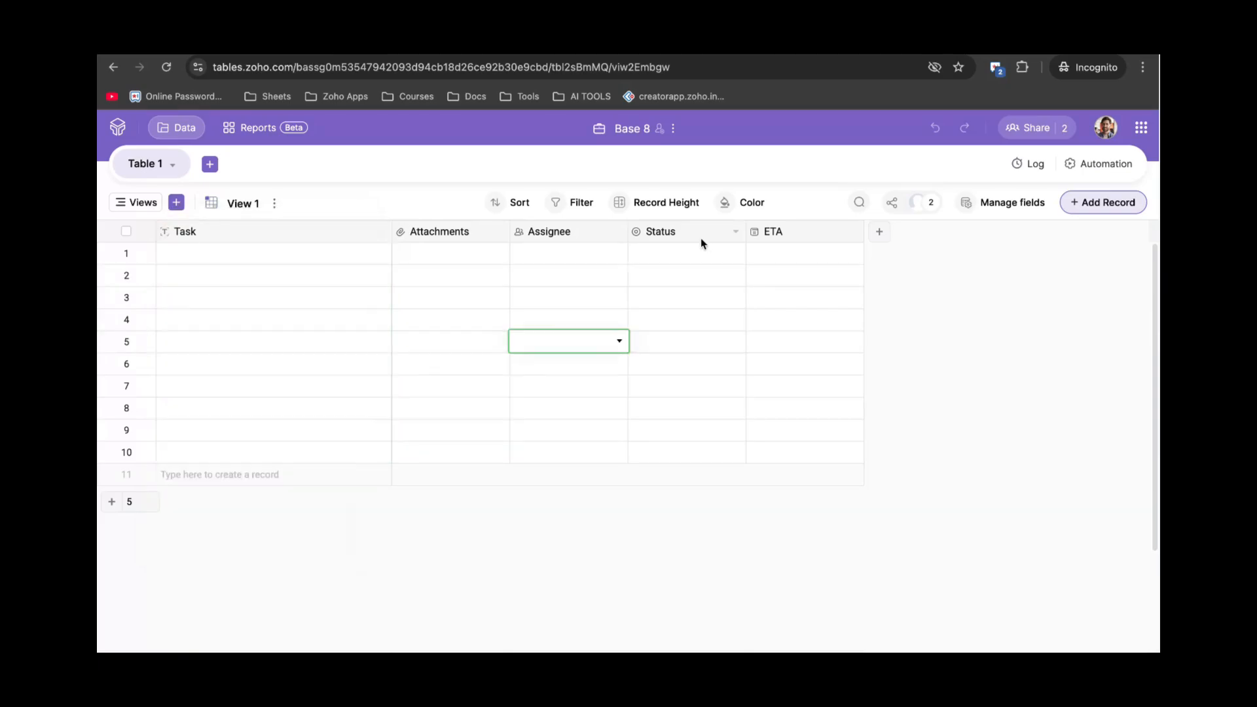
click(881, 235)
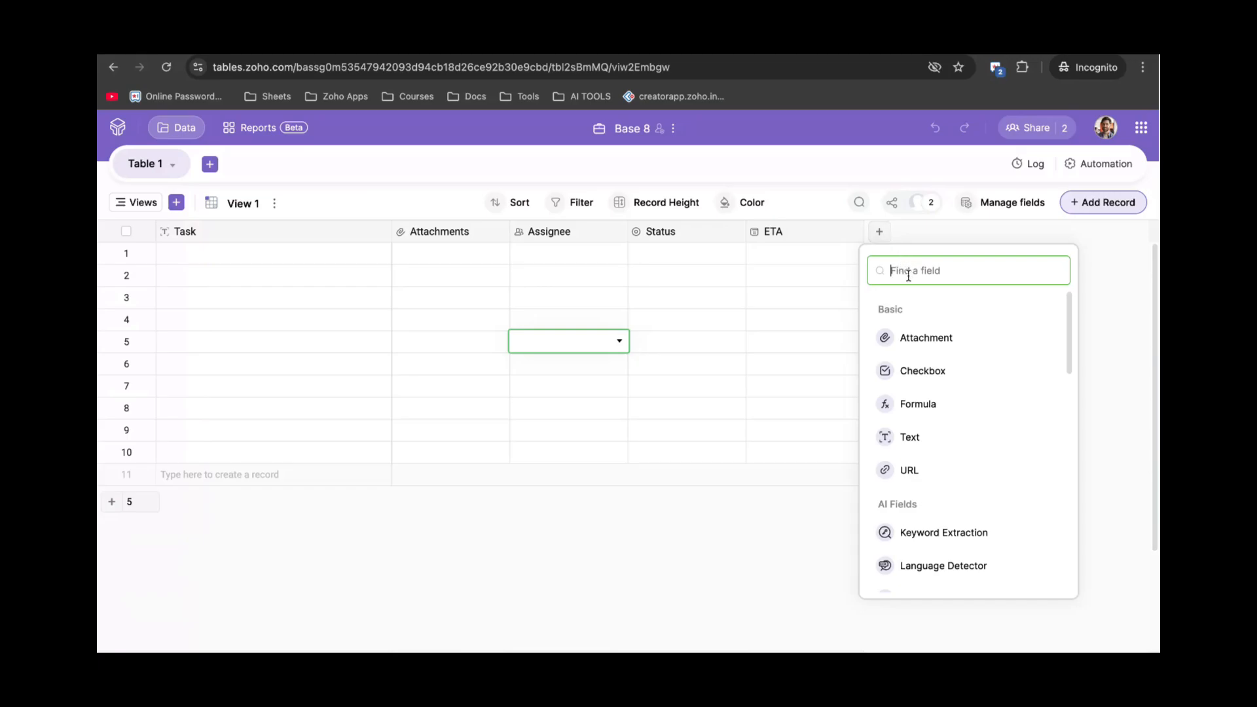
scroll(929, 381, down, 1)
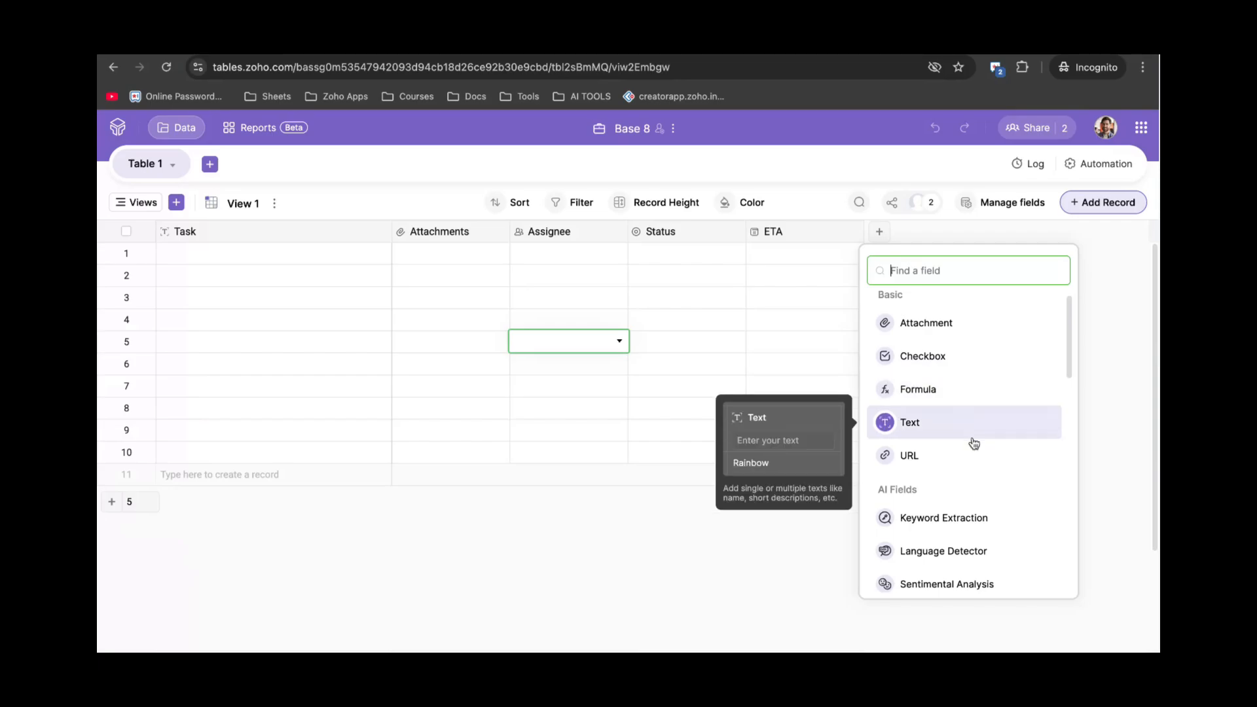
scroll(1001, 457, down, 1)
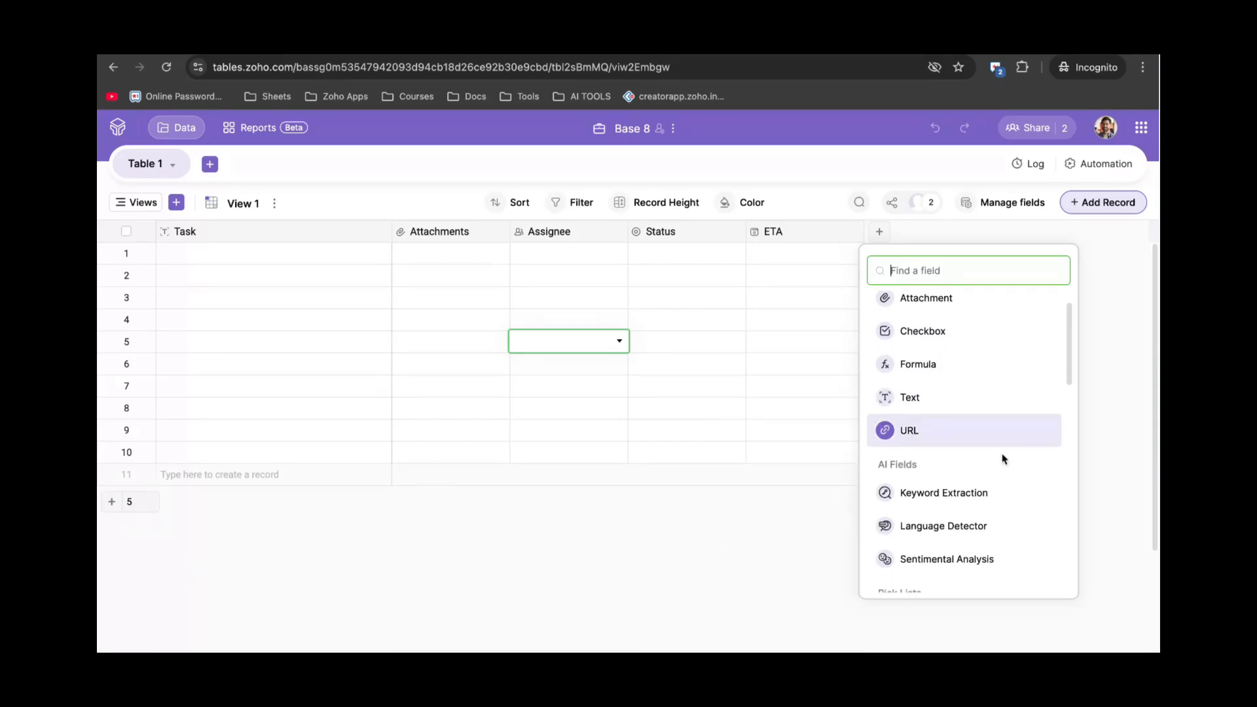
click(719, 409)
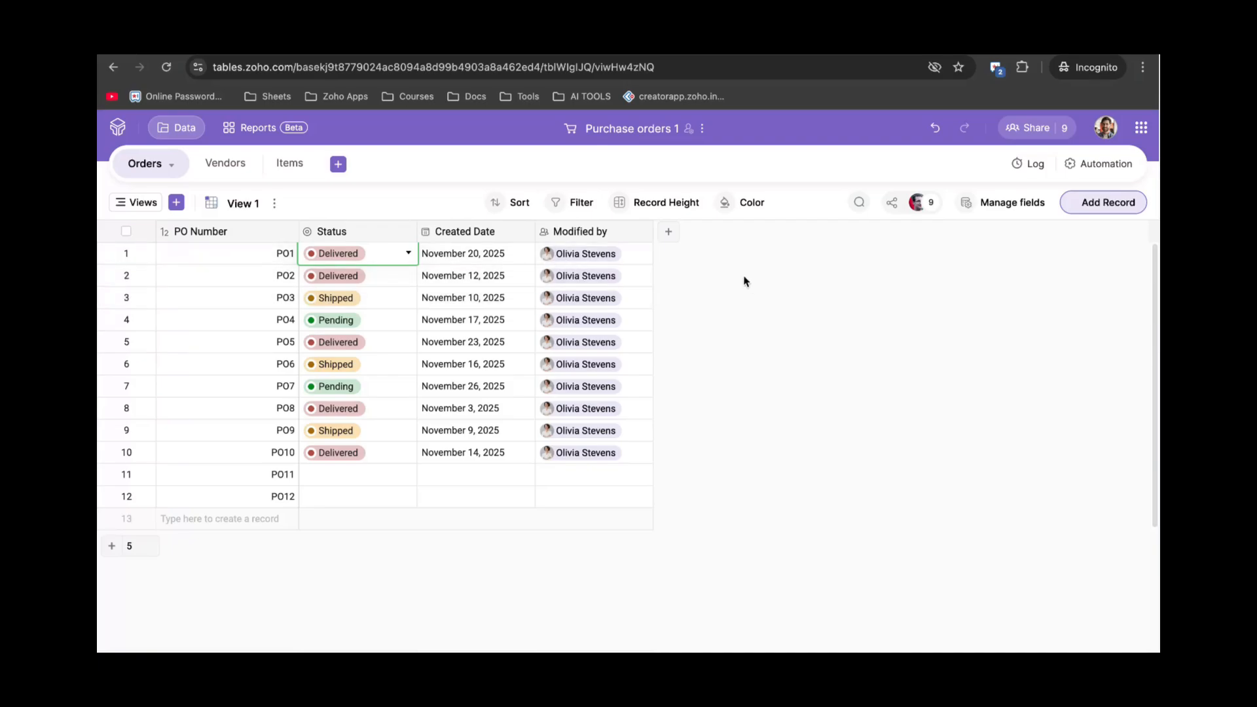
Add Field 1 to Orders as a Link field pointing to the Vendors table.
click(671, 234)
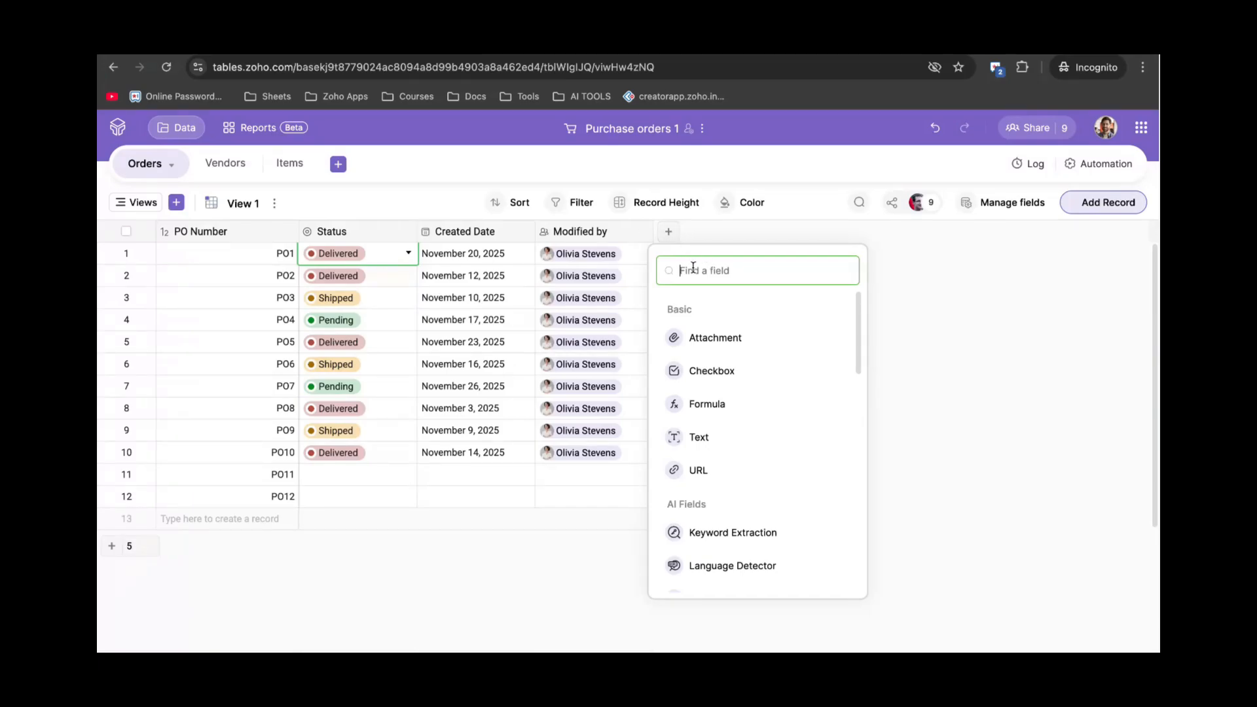
text(link)
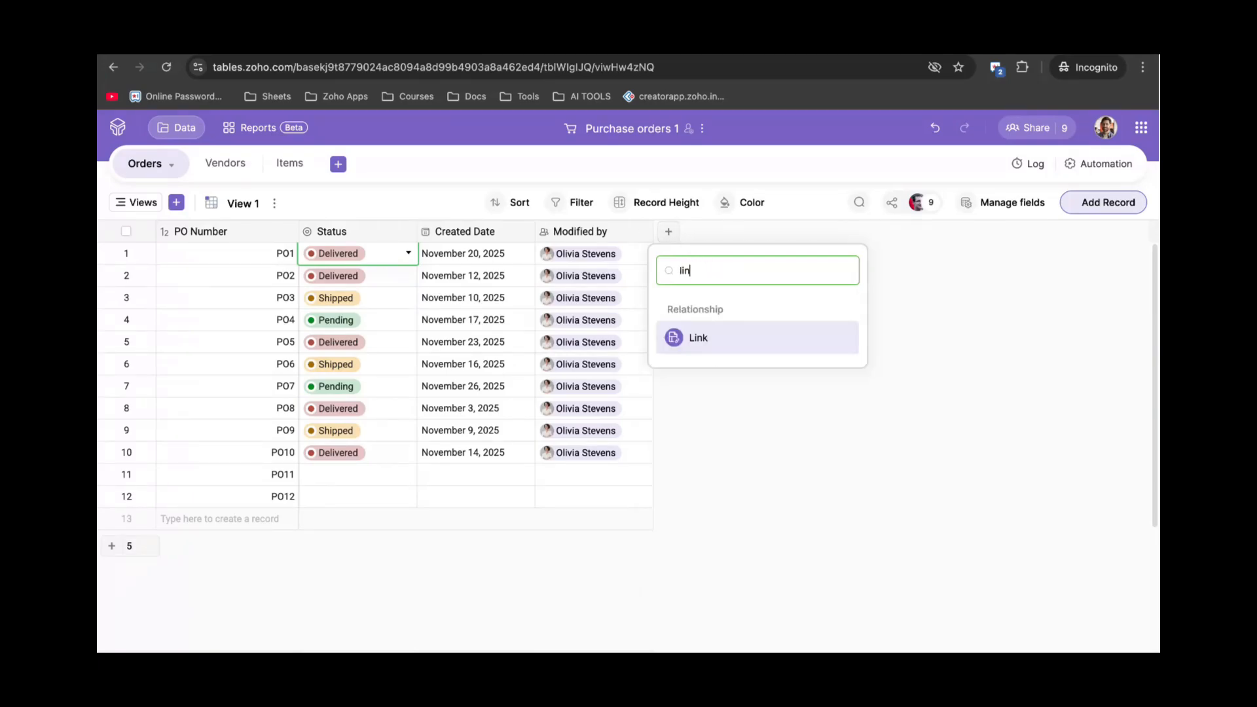
click(707, 337)
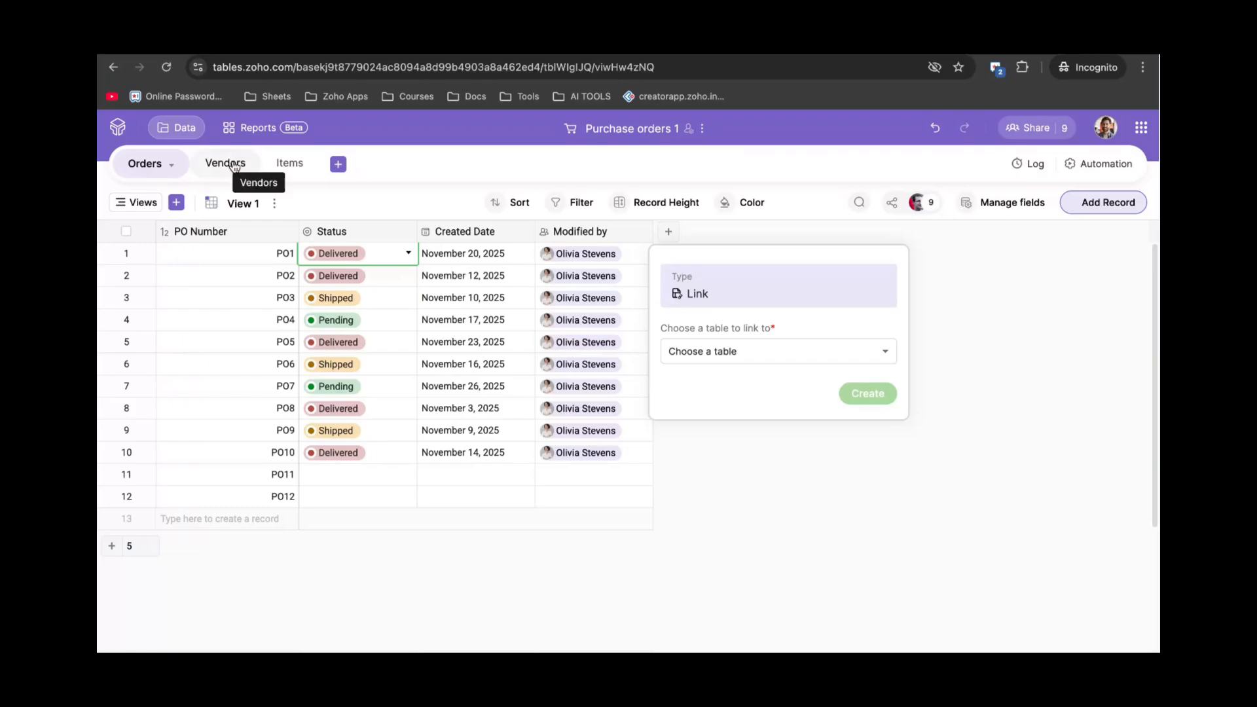
click(741, 356)
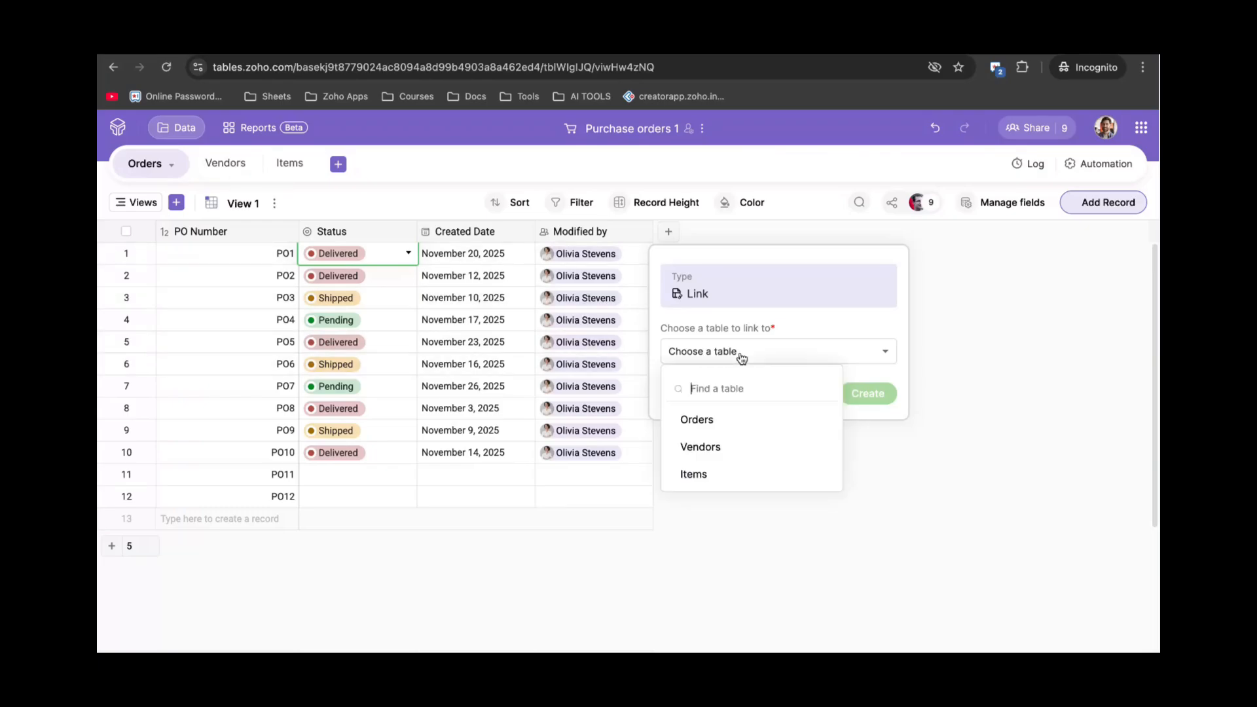
click(738, 446)
click(748, 395)
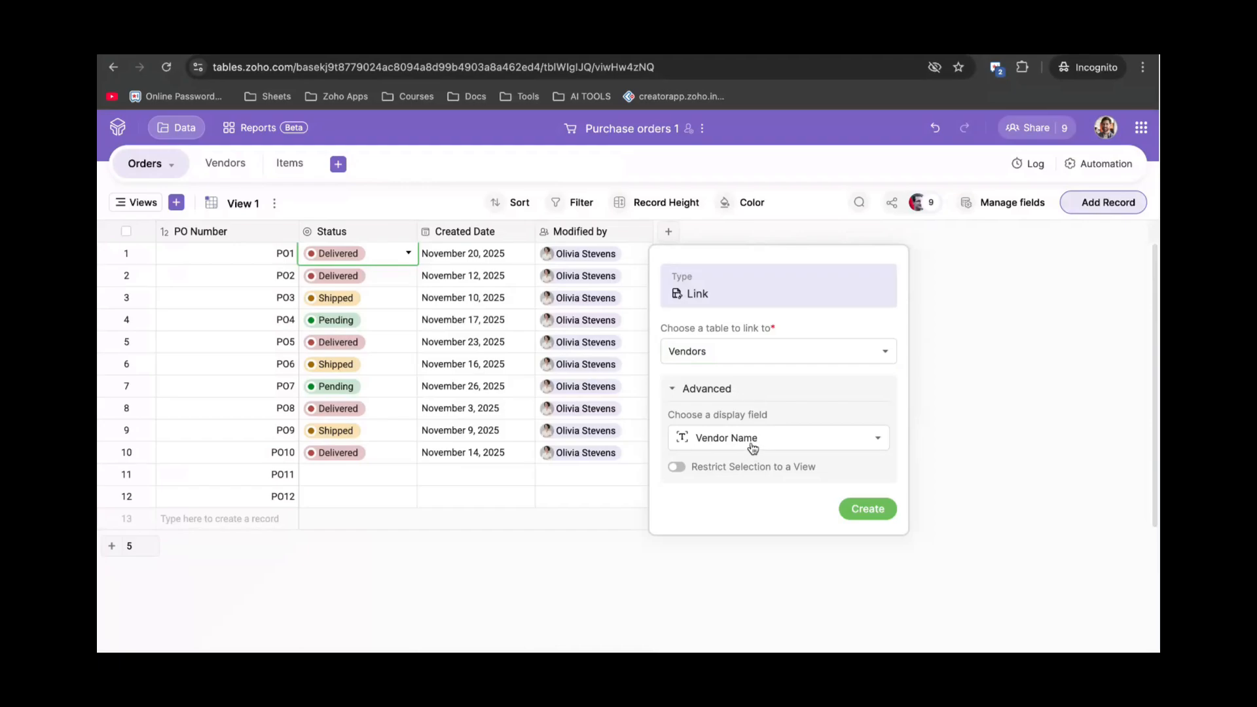
click(866, 516)
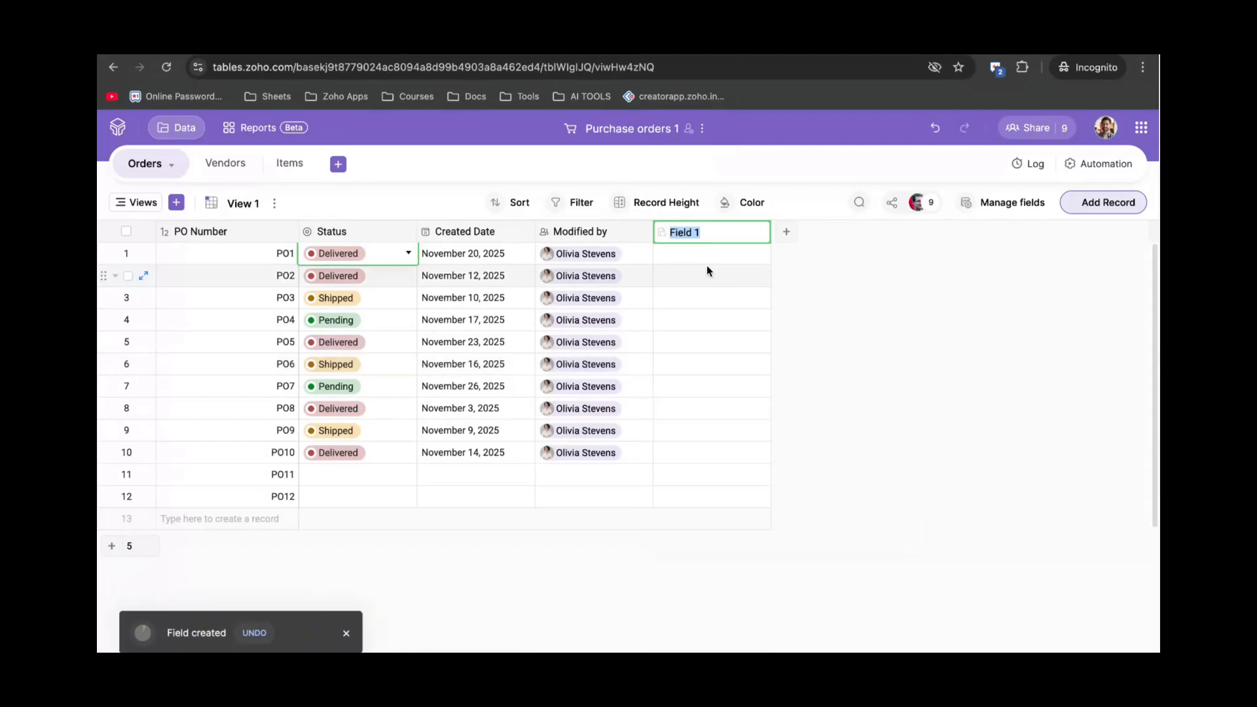
click(690, 256)
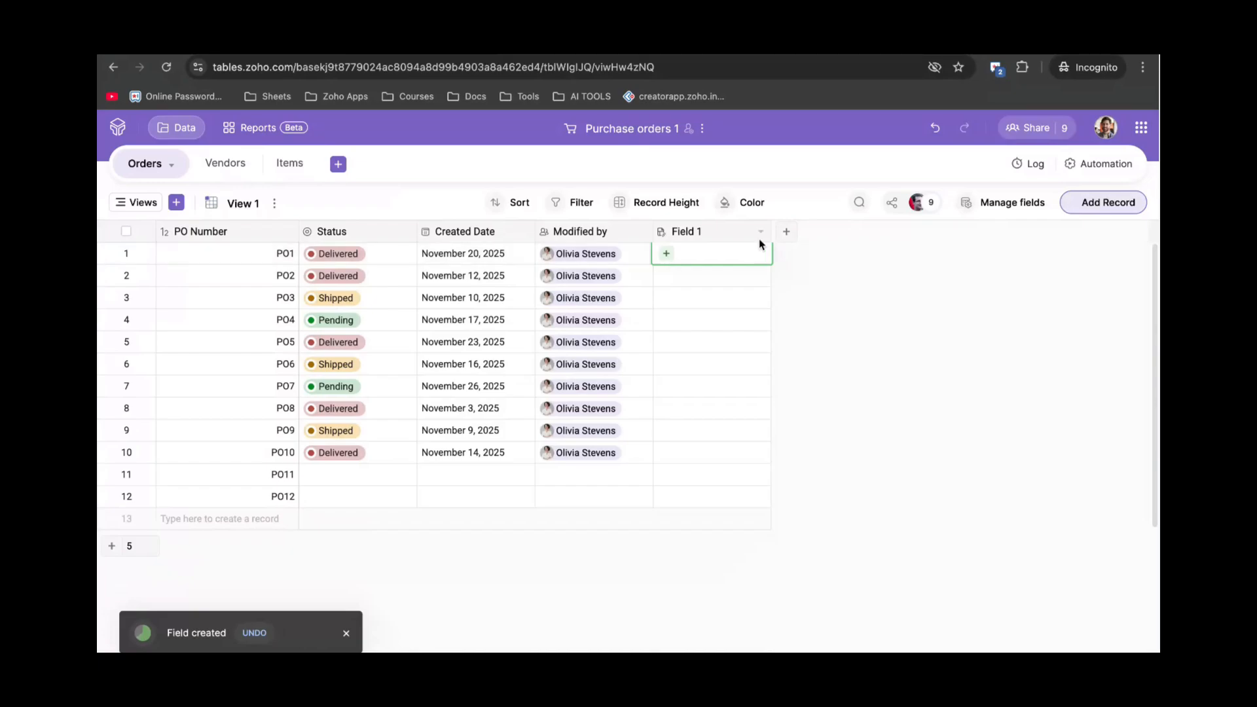
Widen Field 1, then link PO1 to Threadworks and PO2 to Global Fit garments.
drag(771, 229, 793, 231)
click(667, 254)
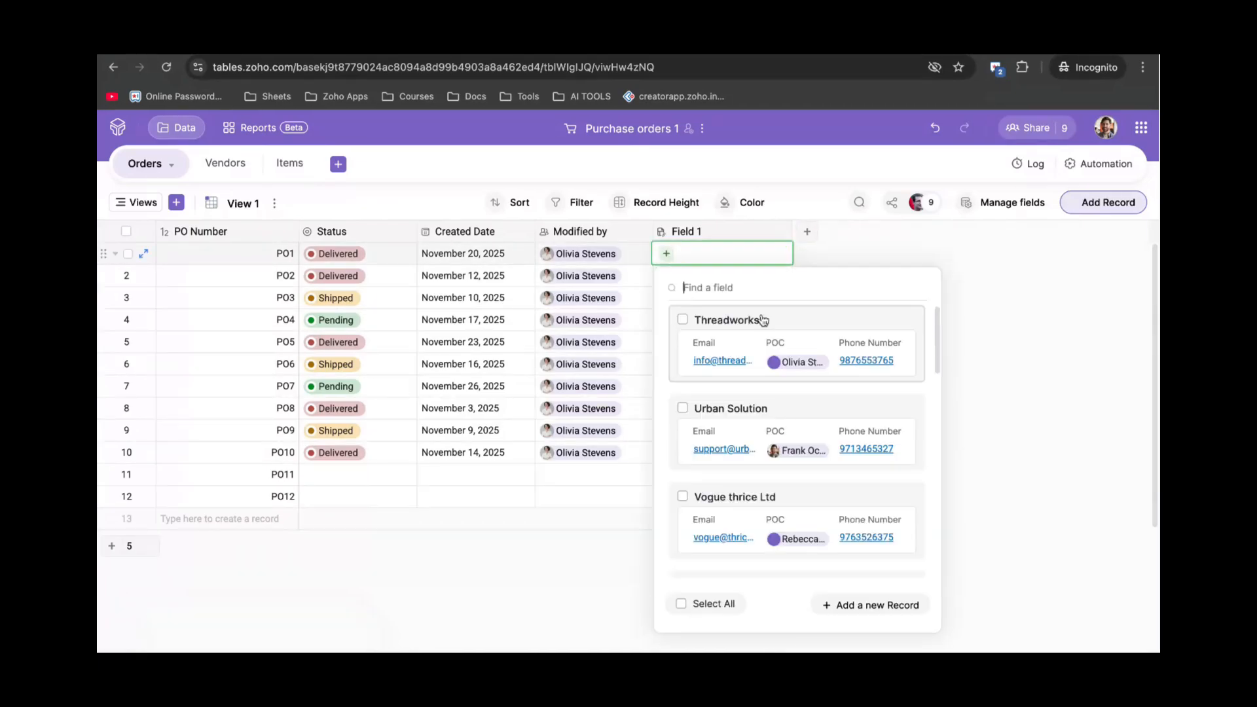
click(682, 321)
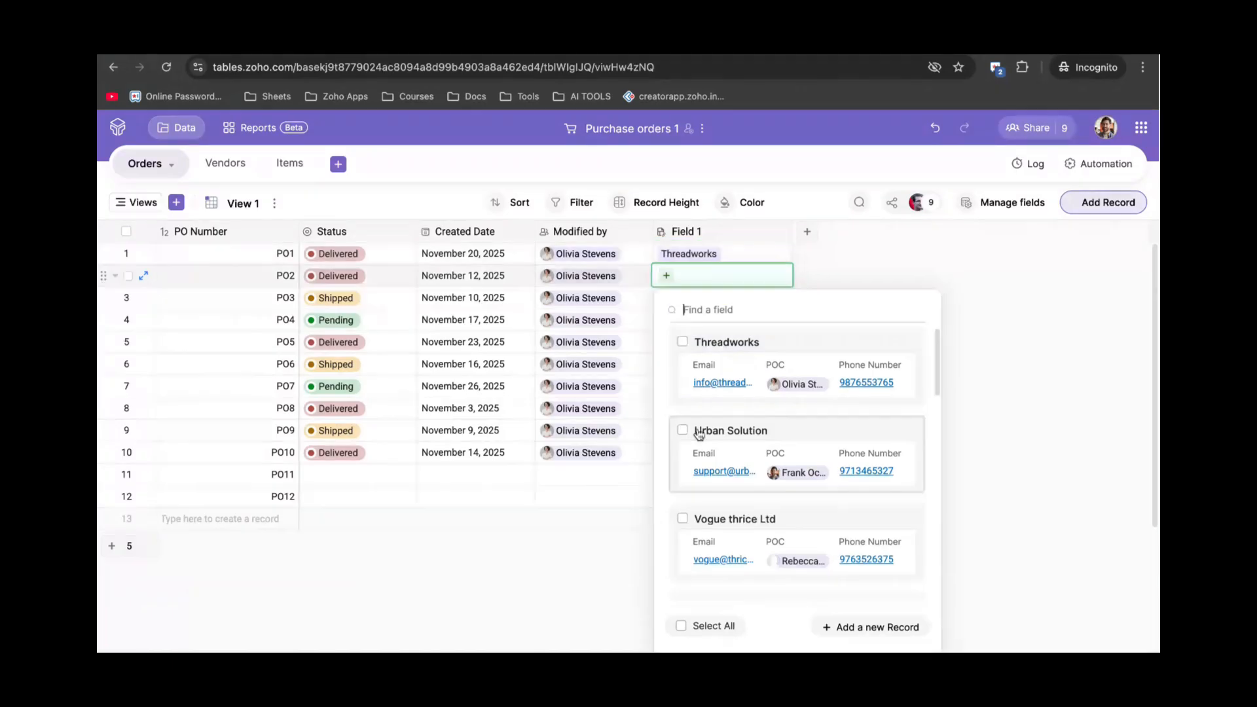
scroll(701, 445, down, 4)
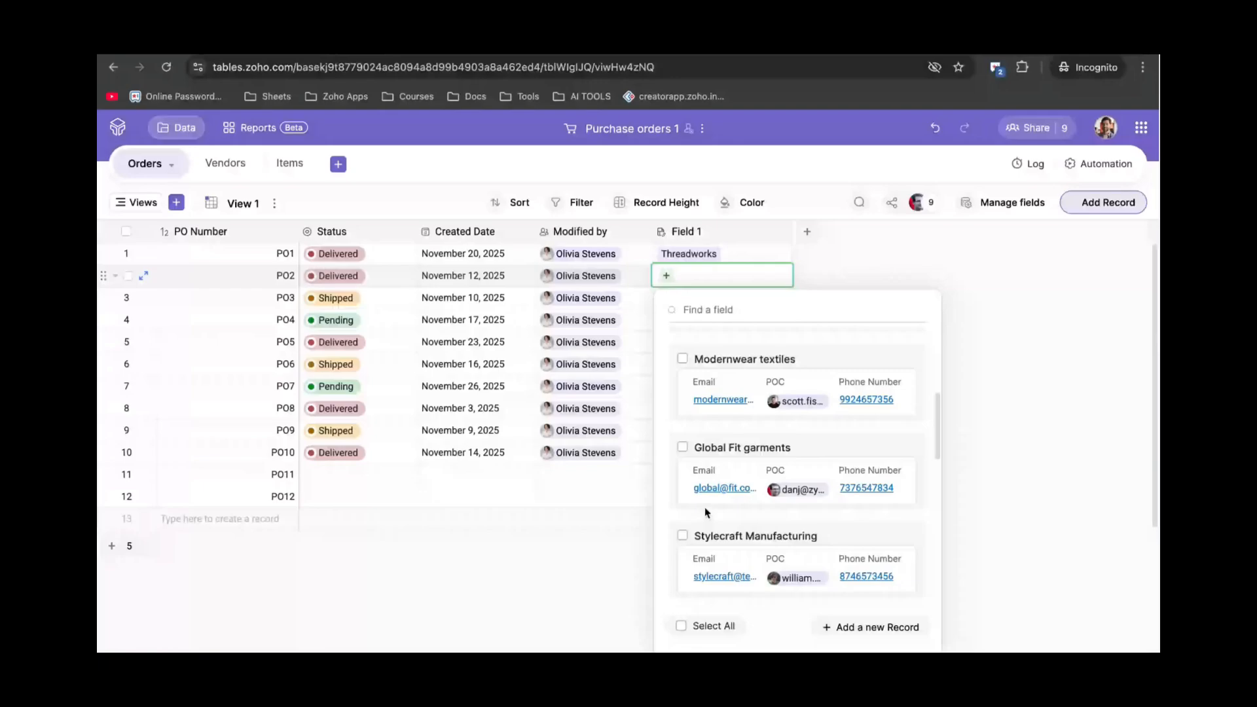
click(682, 447)
click(920, 262)
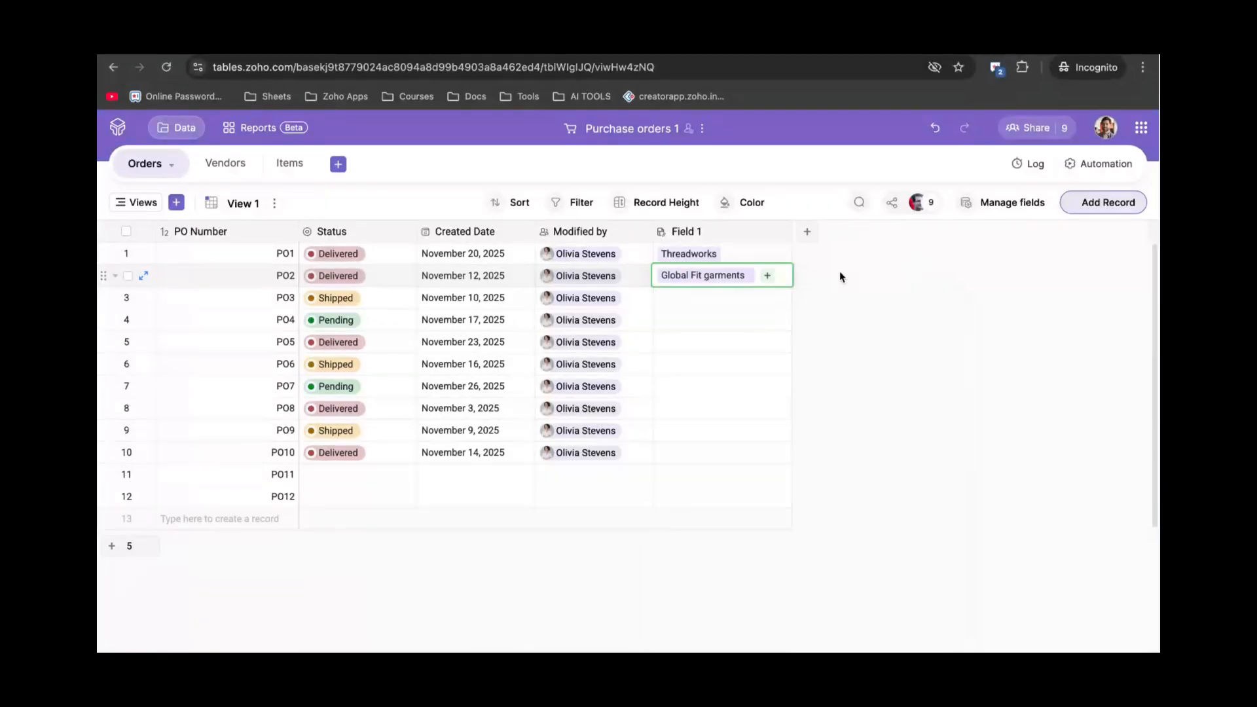
click(769, 300)
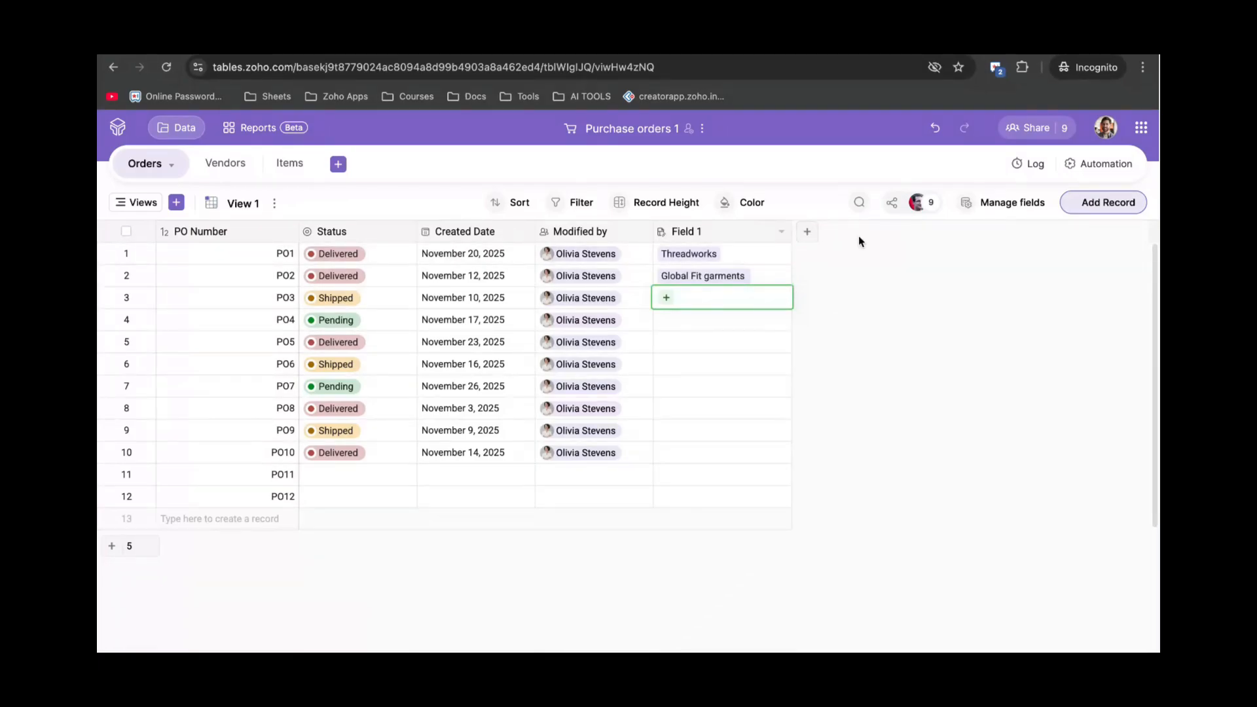
Add Field 2 as a Lookup field showing the vendor Email through Field 1.
click(807, 233)
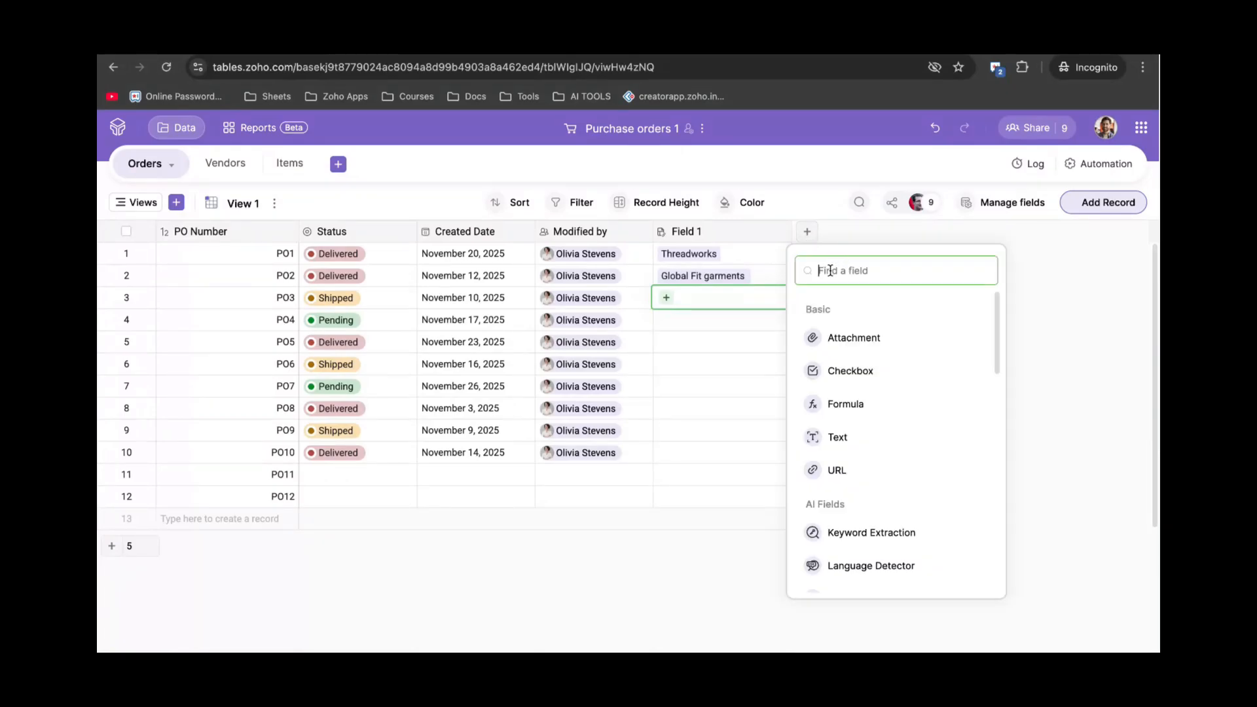
text(loo)
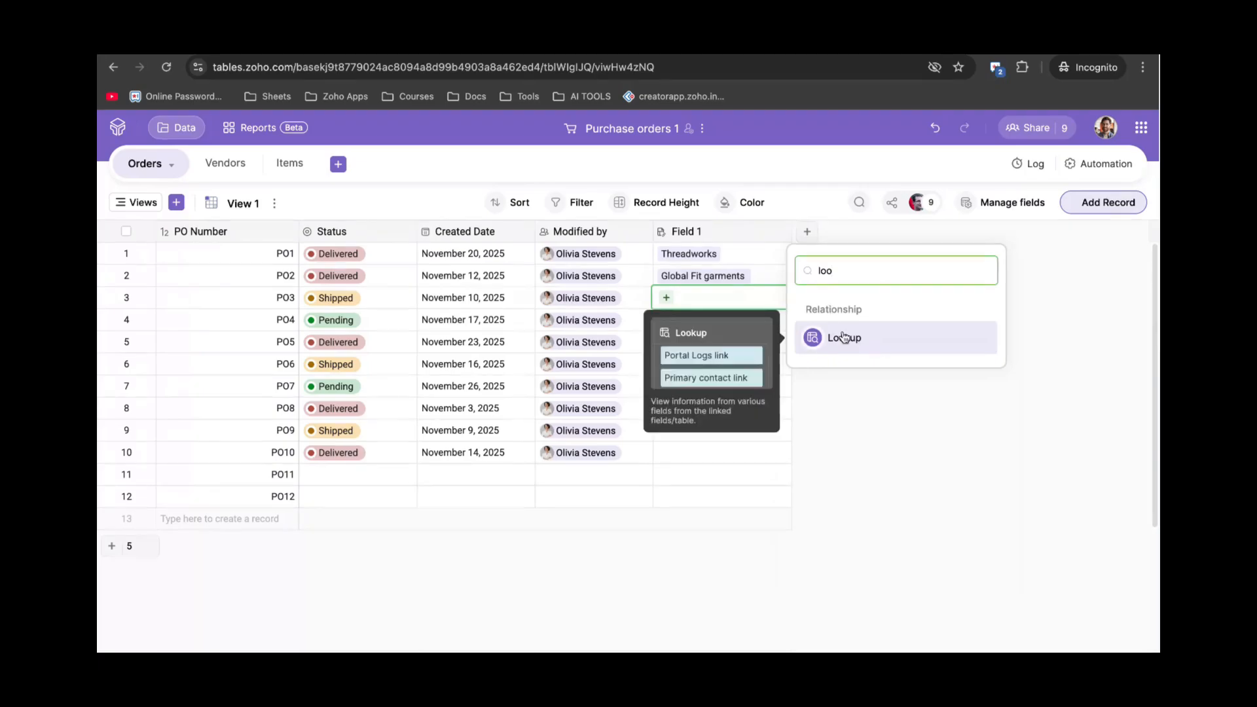
click(844, 336)
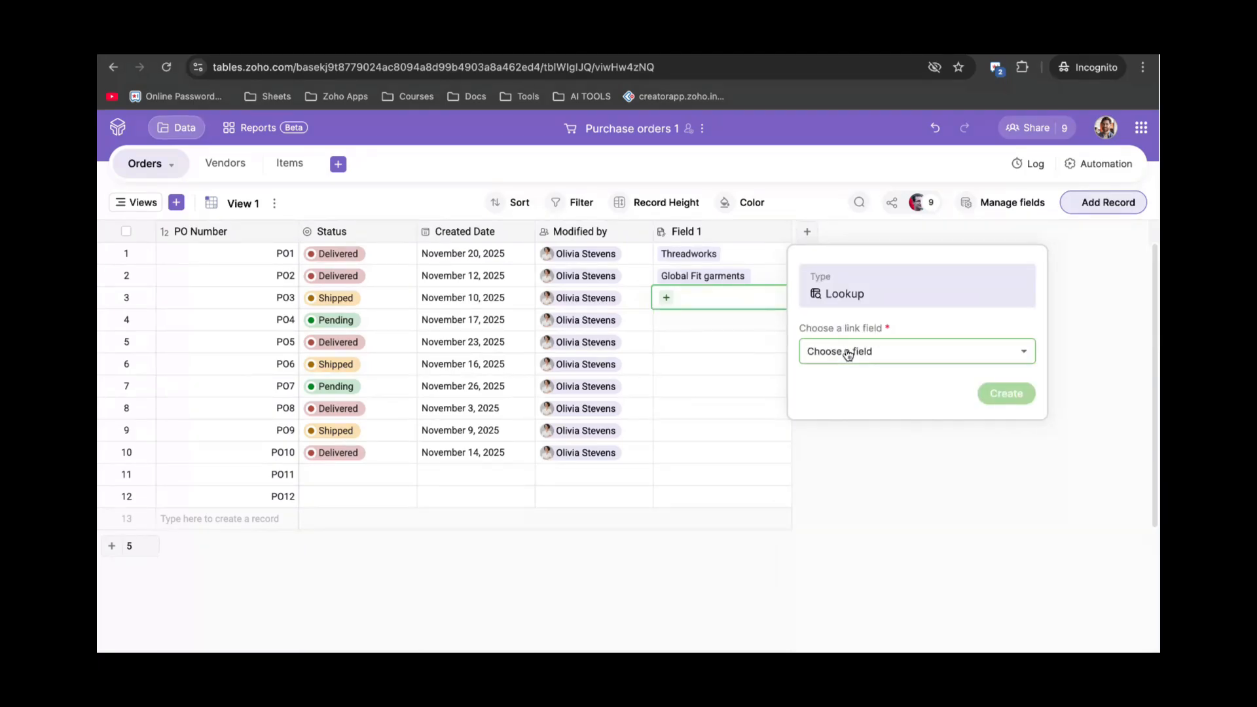
click(848, 352)
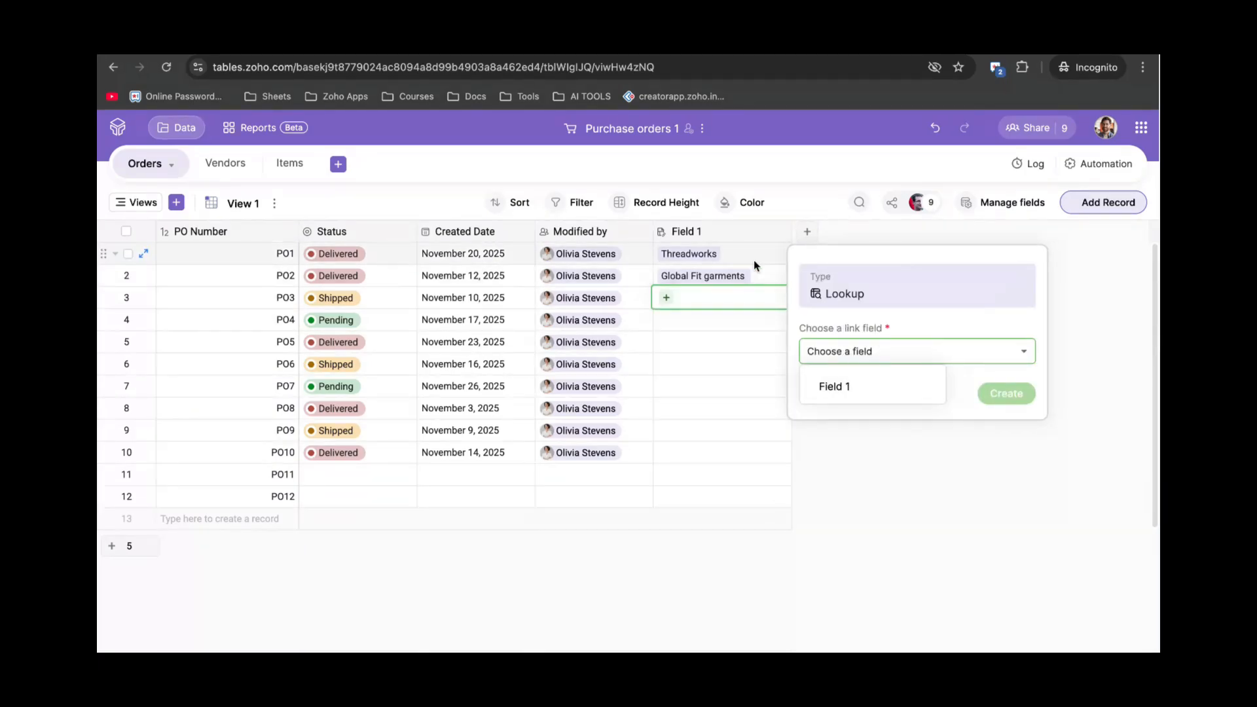
click(871, 387)
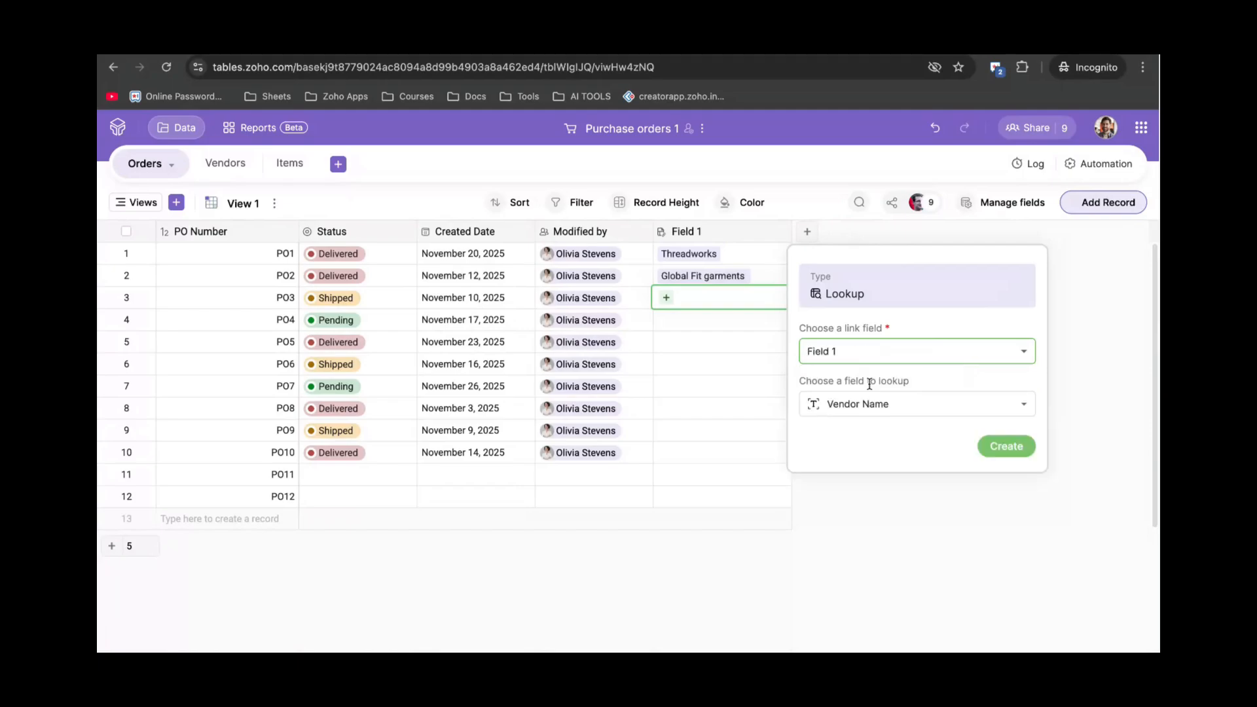
click(901, 404)
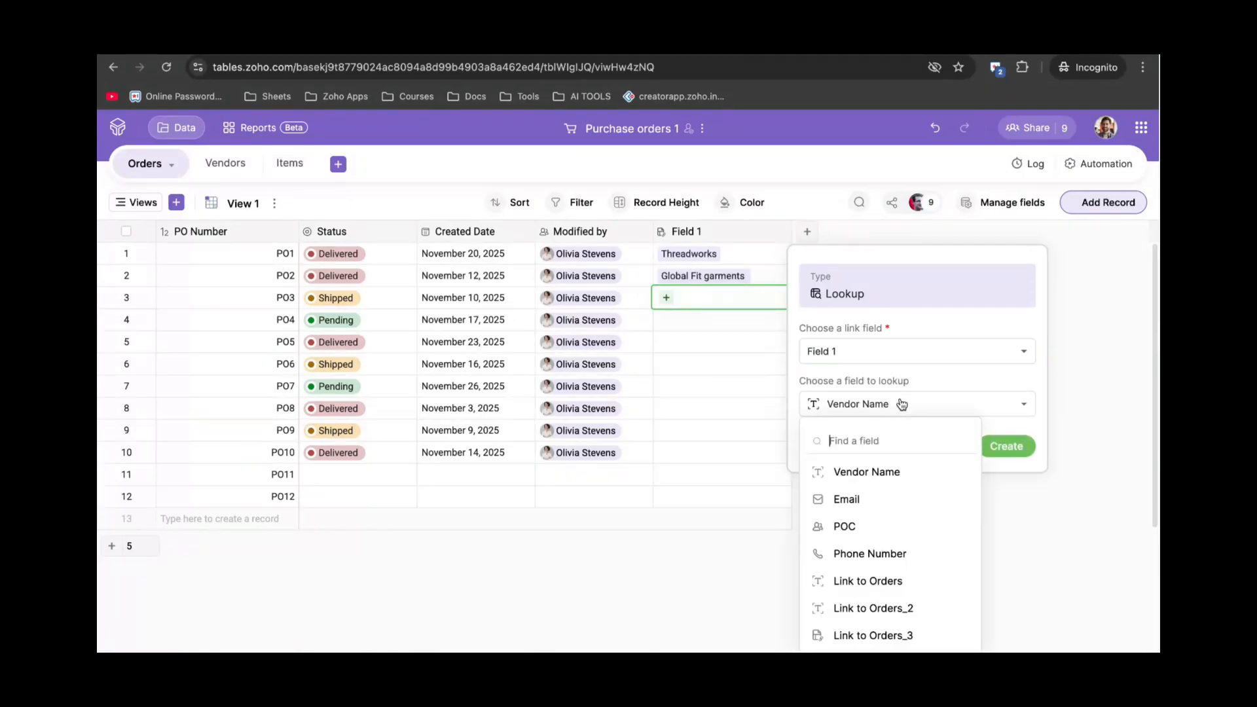
click(870, 501)
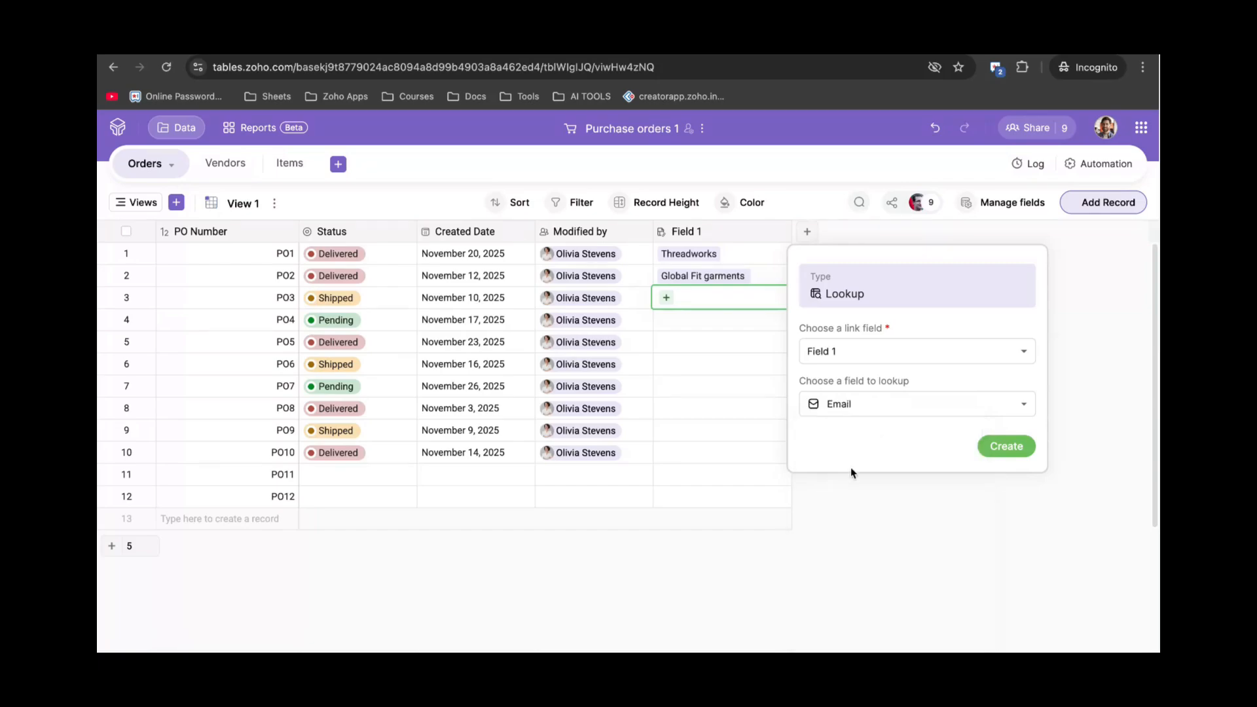
click(998, 449)
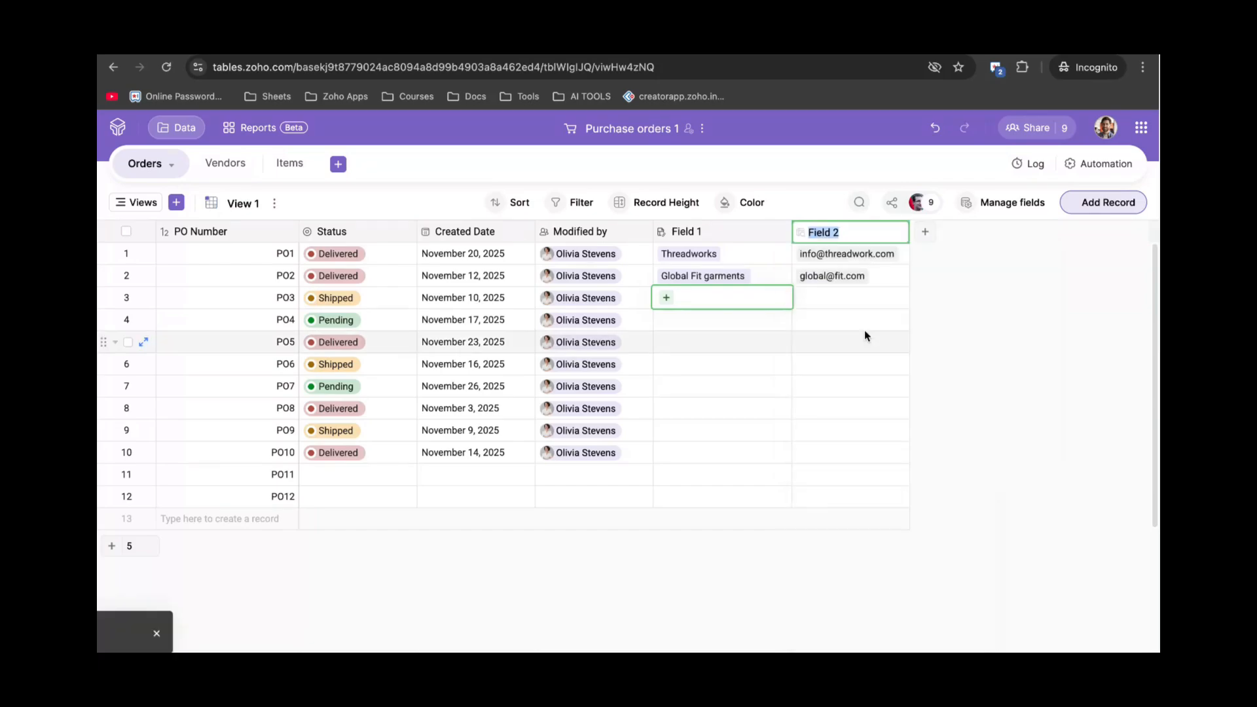
click(809, 315)
Link order PO3 to the vendor Urban Solution in Field 1.
click(725, 302)
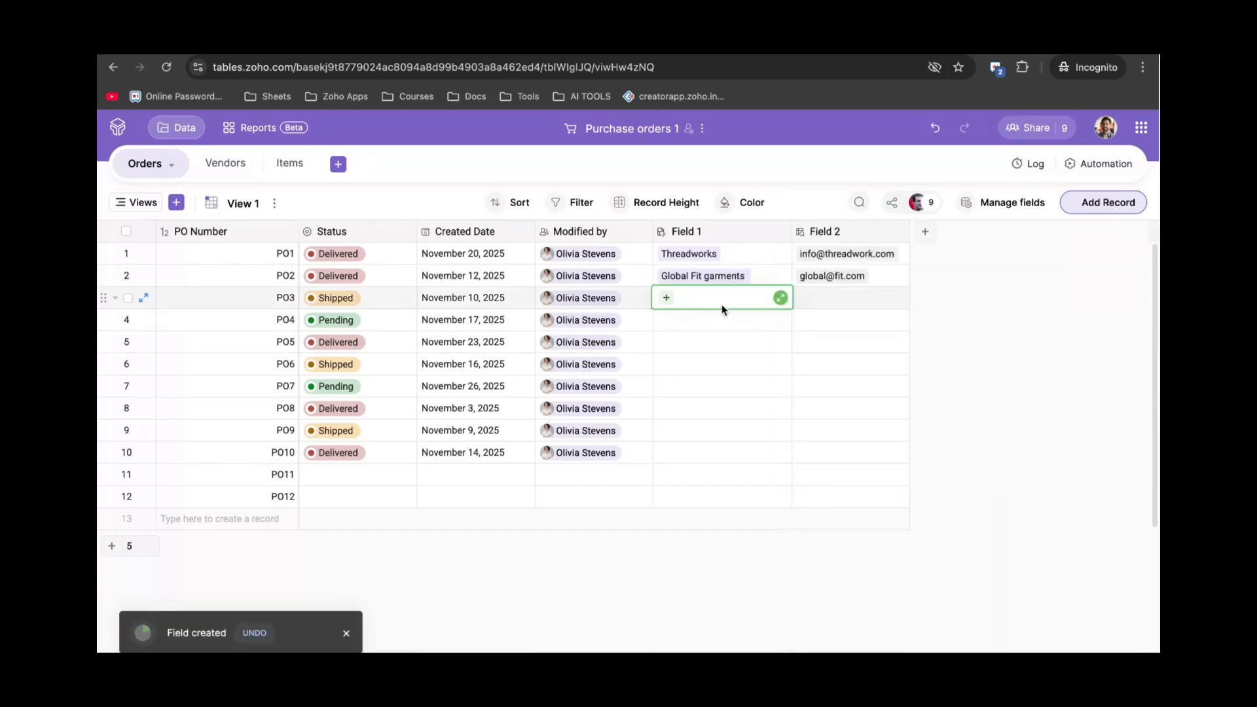
click(667, 298)
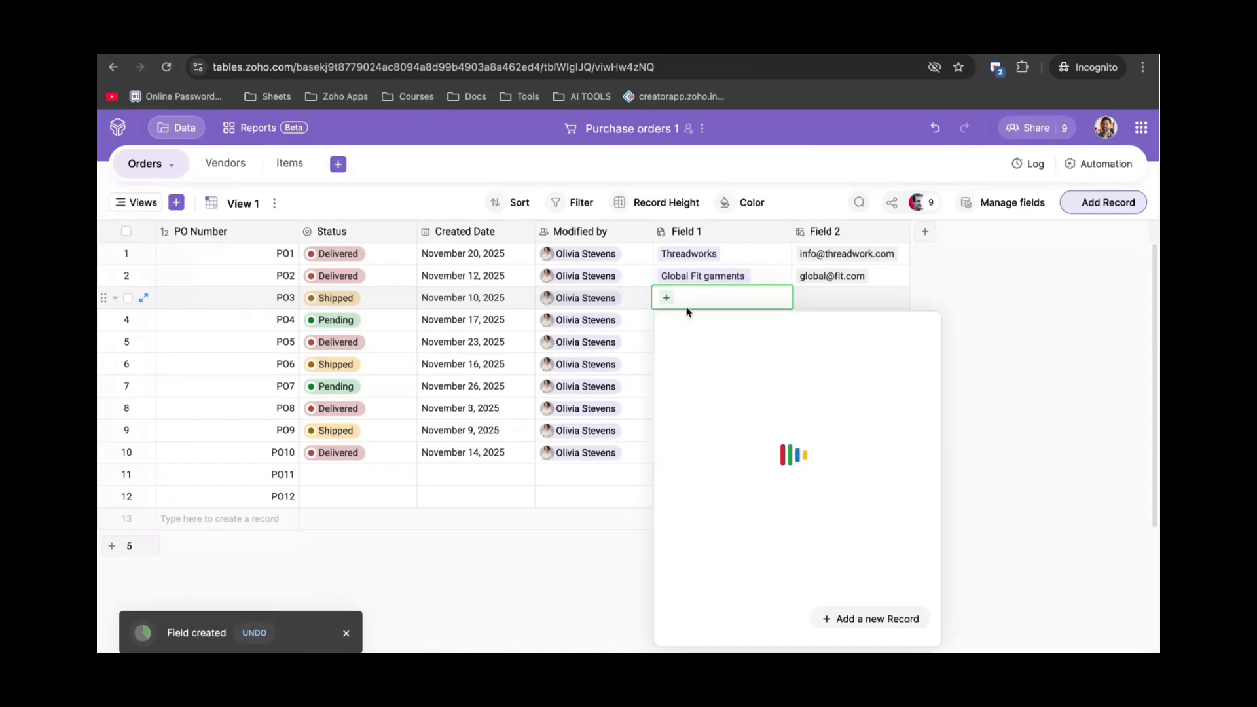
scroll(700, 393, down, 2)
click(683, 379)
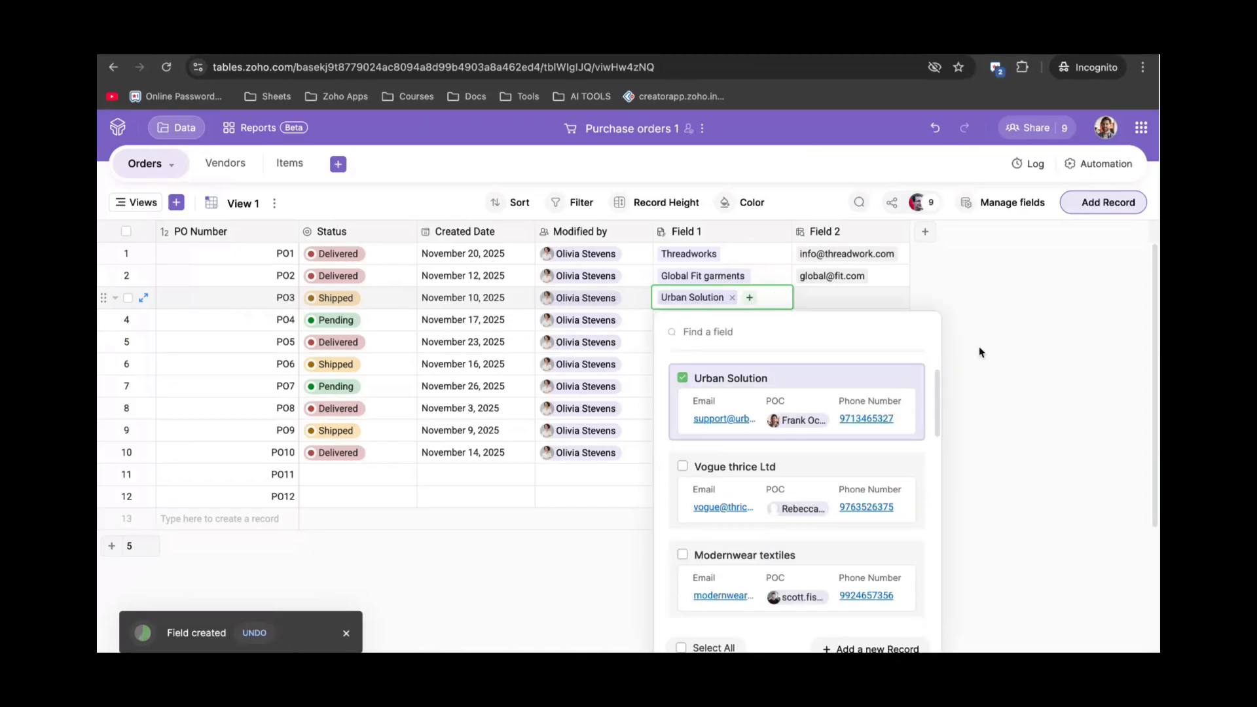
click(1043, 337)
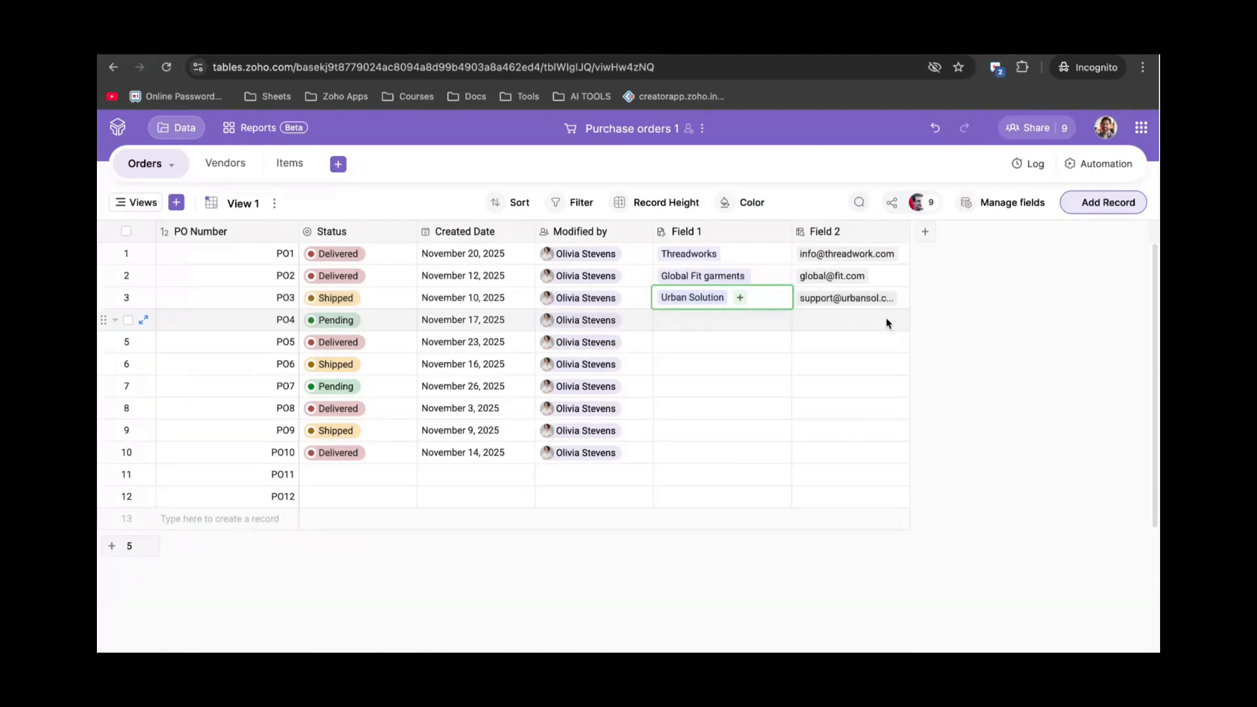
click(835, 318)
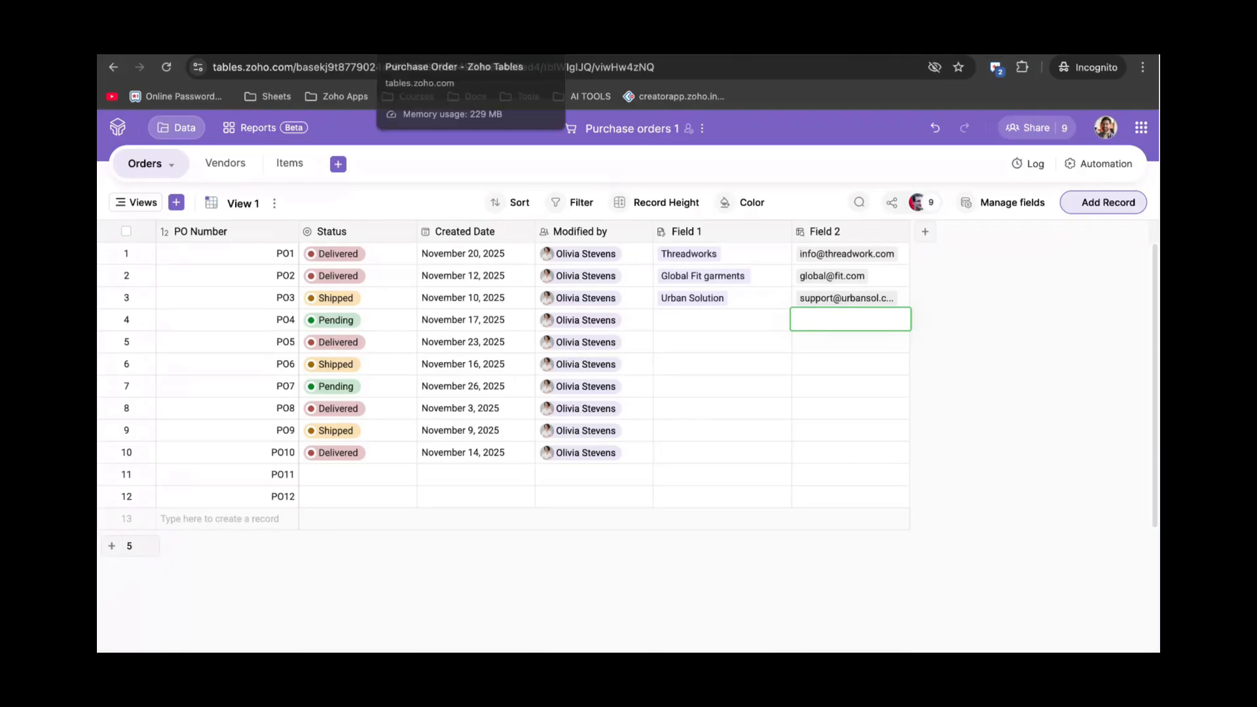
In the Purchase Order base, start and cancel a Rollup column in Orders, then open Vendors.
click(445, 41)
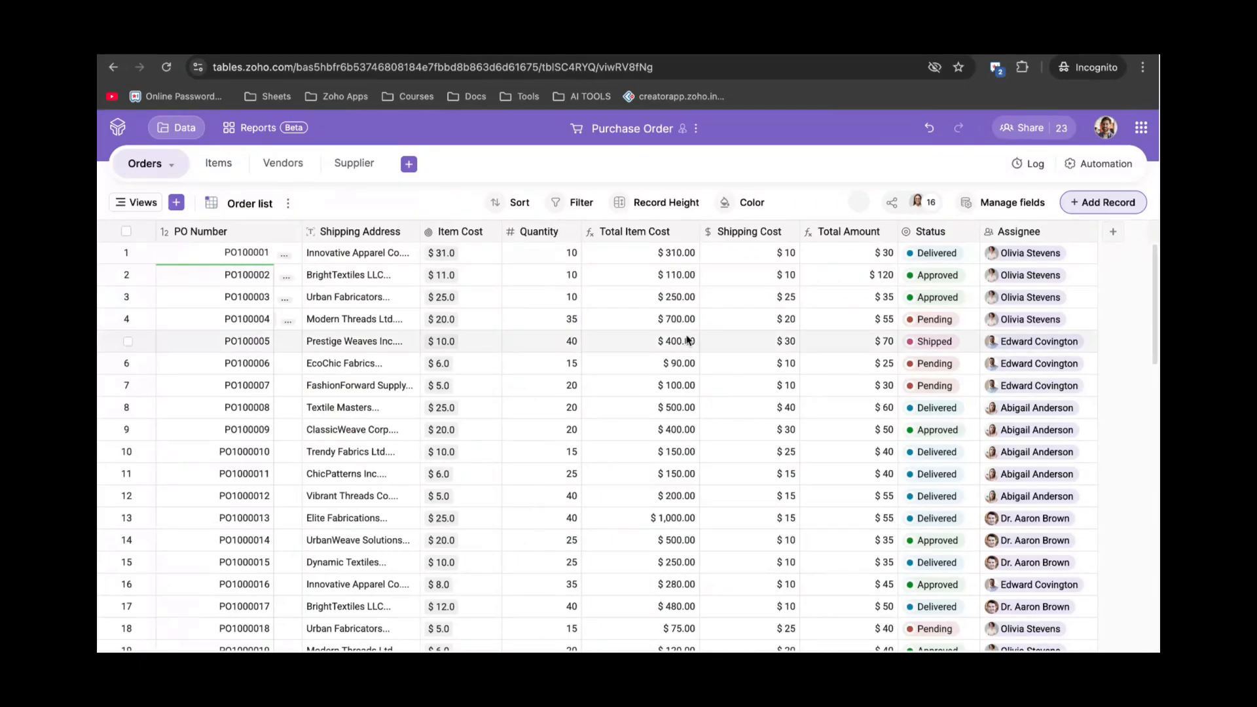
scroll(687, 341, right, 4)
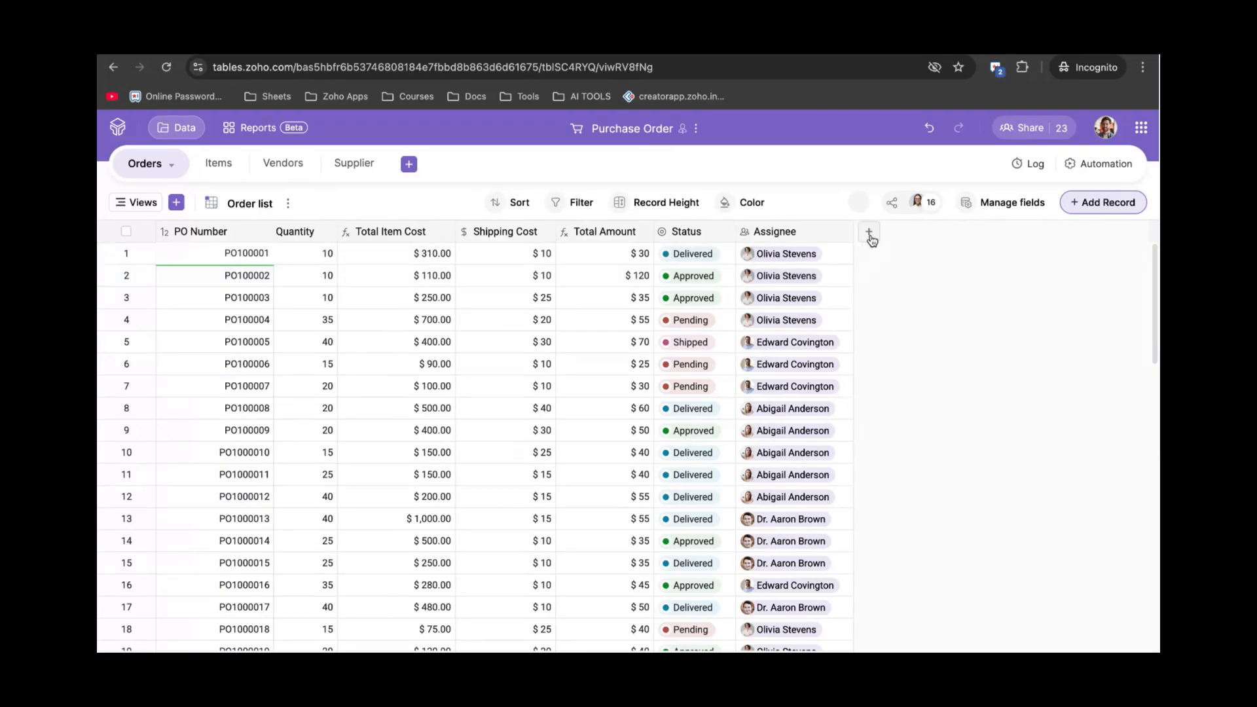
click(869, 232)
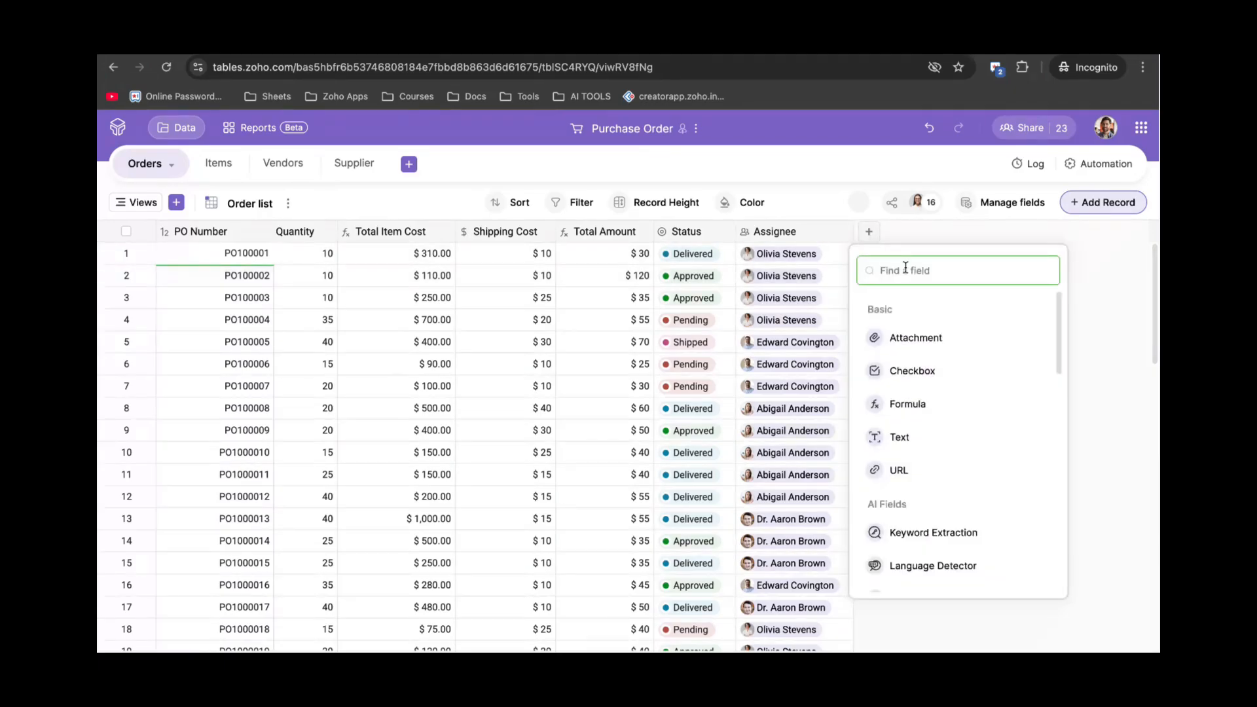
text(roll)
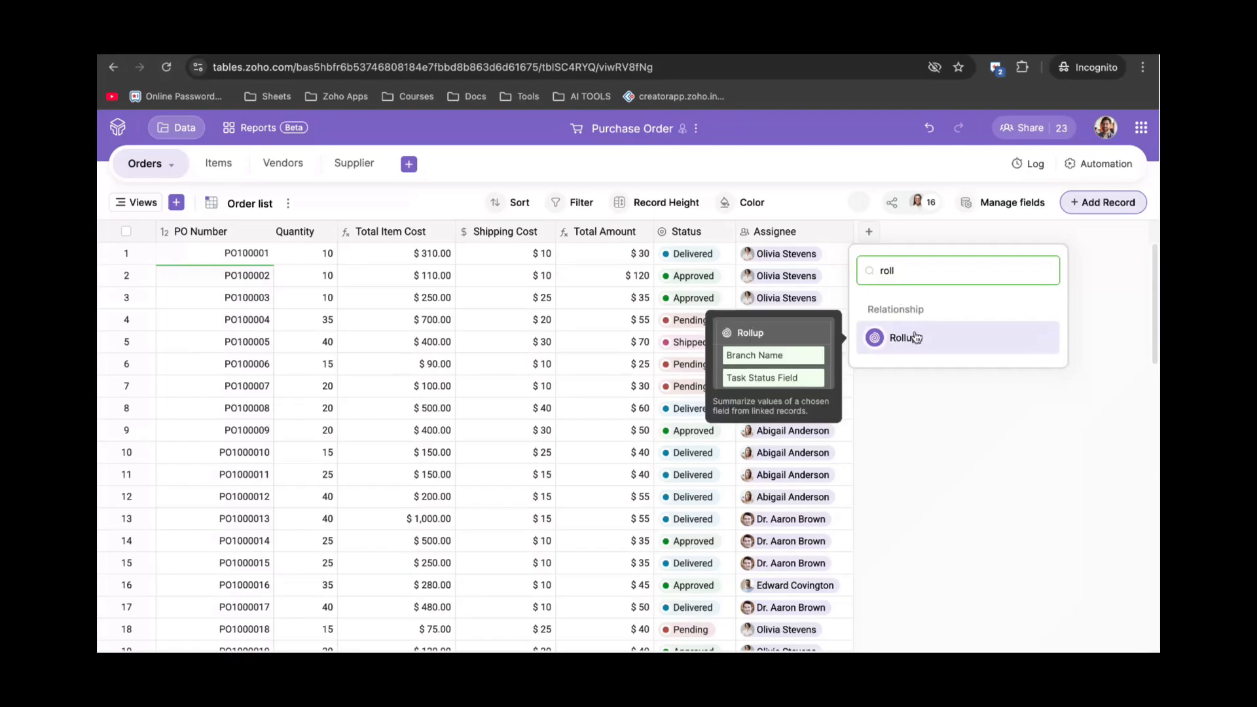
click(916, 338)
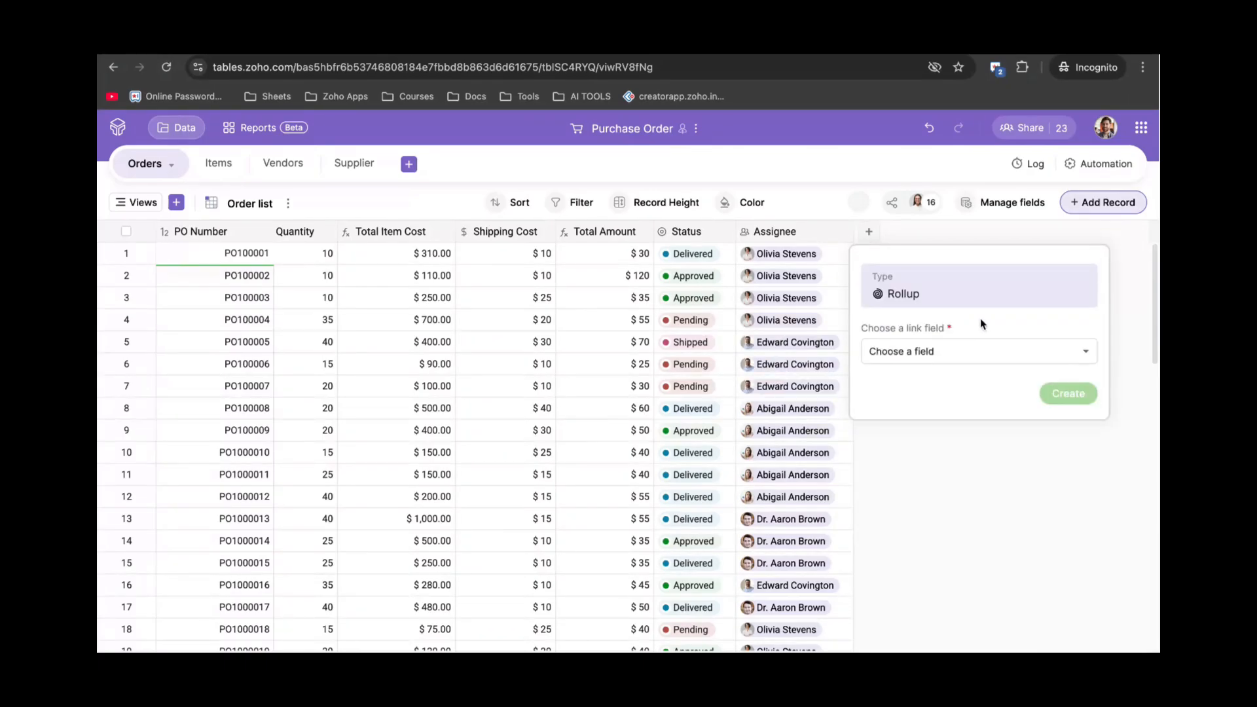
click(922, 236)
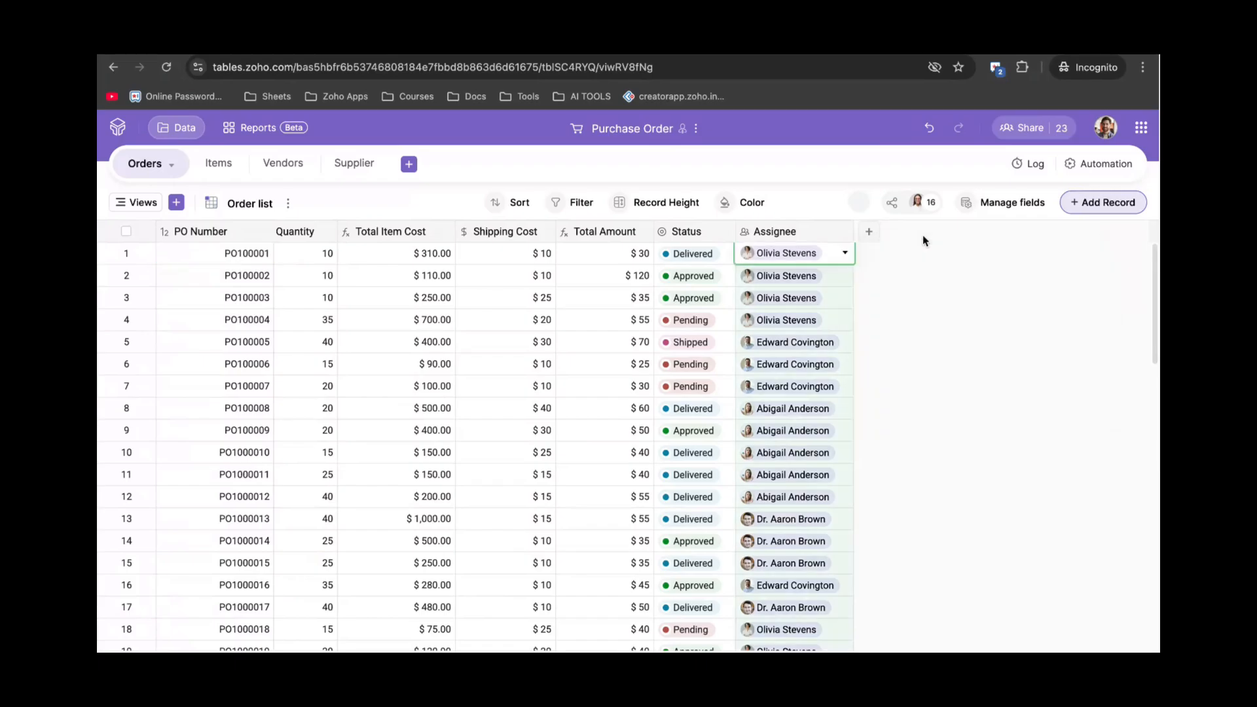
click(281, 167)
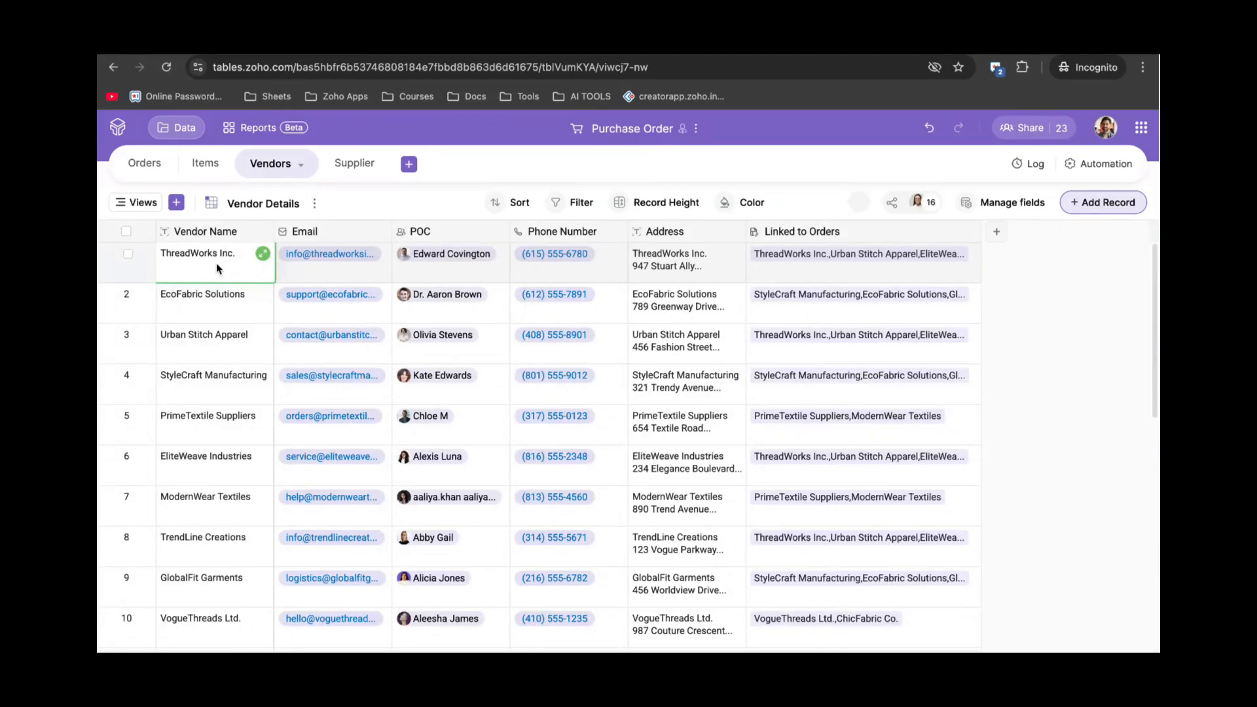
Add a Rollup column to Vendors that sums Quantity through Linked to Orders with SUM.
click(996, 233)
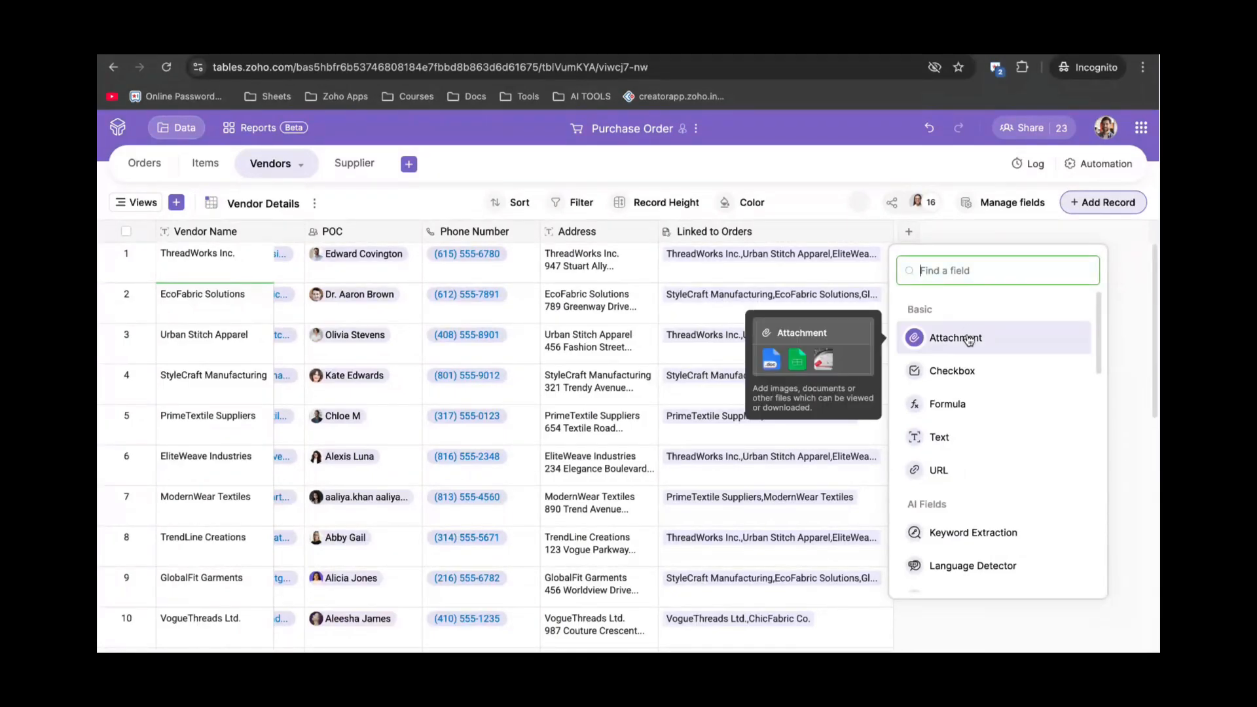
text(roll)
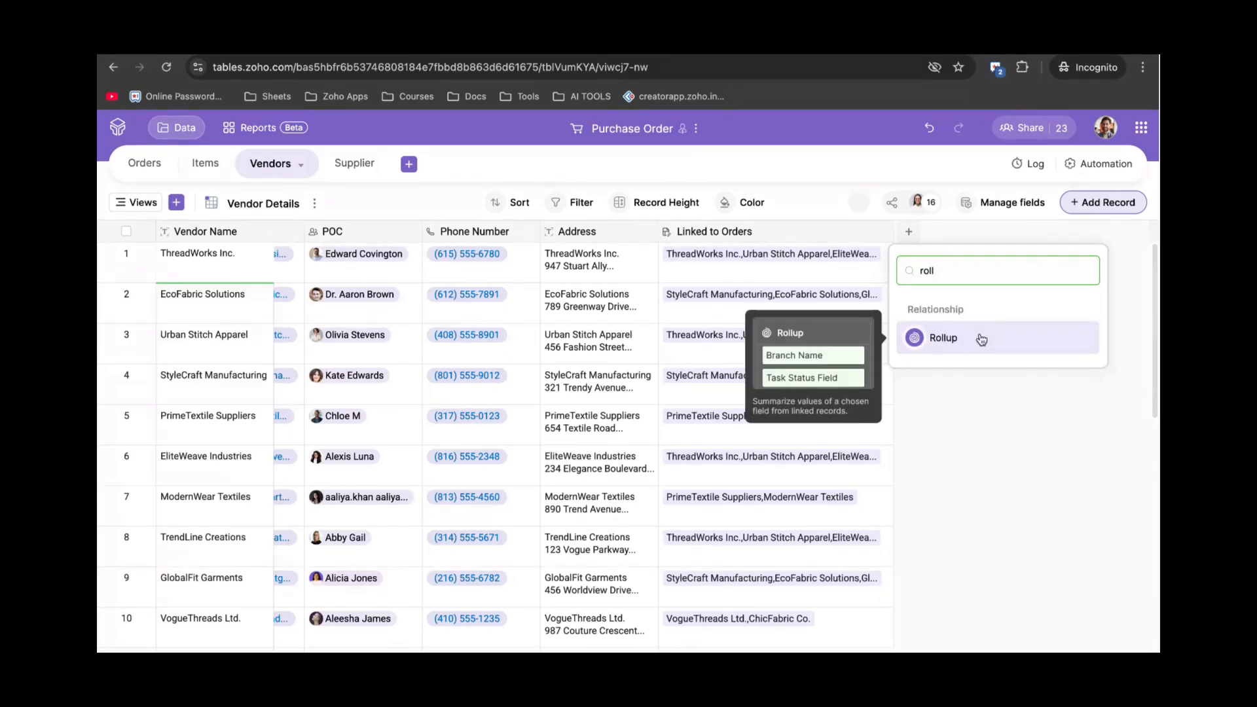
click(949, 339)
click(953, 347)
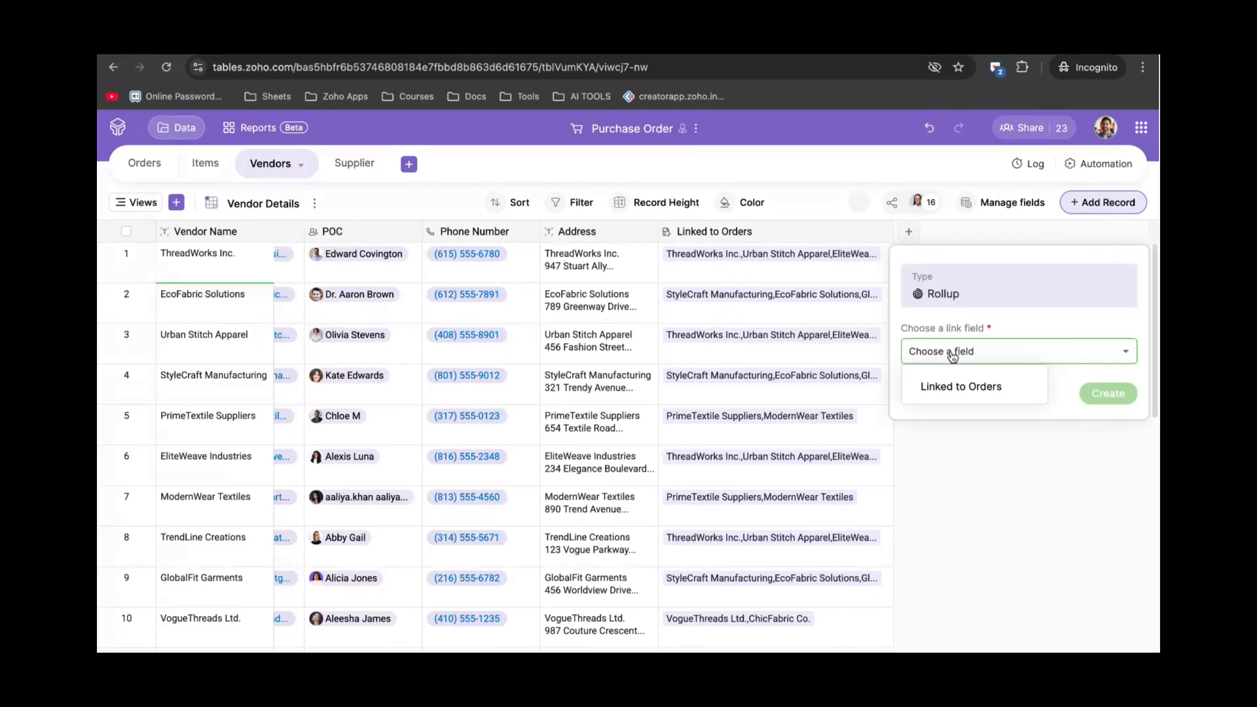
click(966, 387)
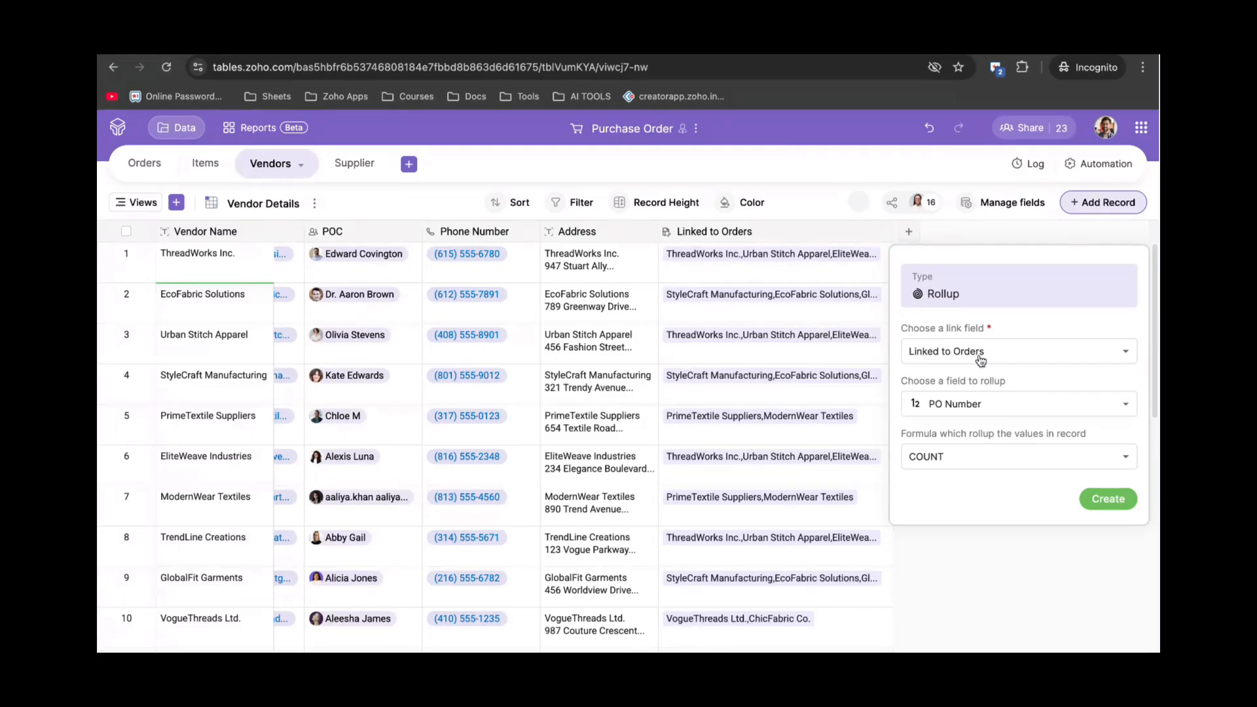
click(981, 403)
scroll(972, 554, down, 3)
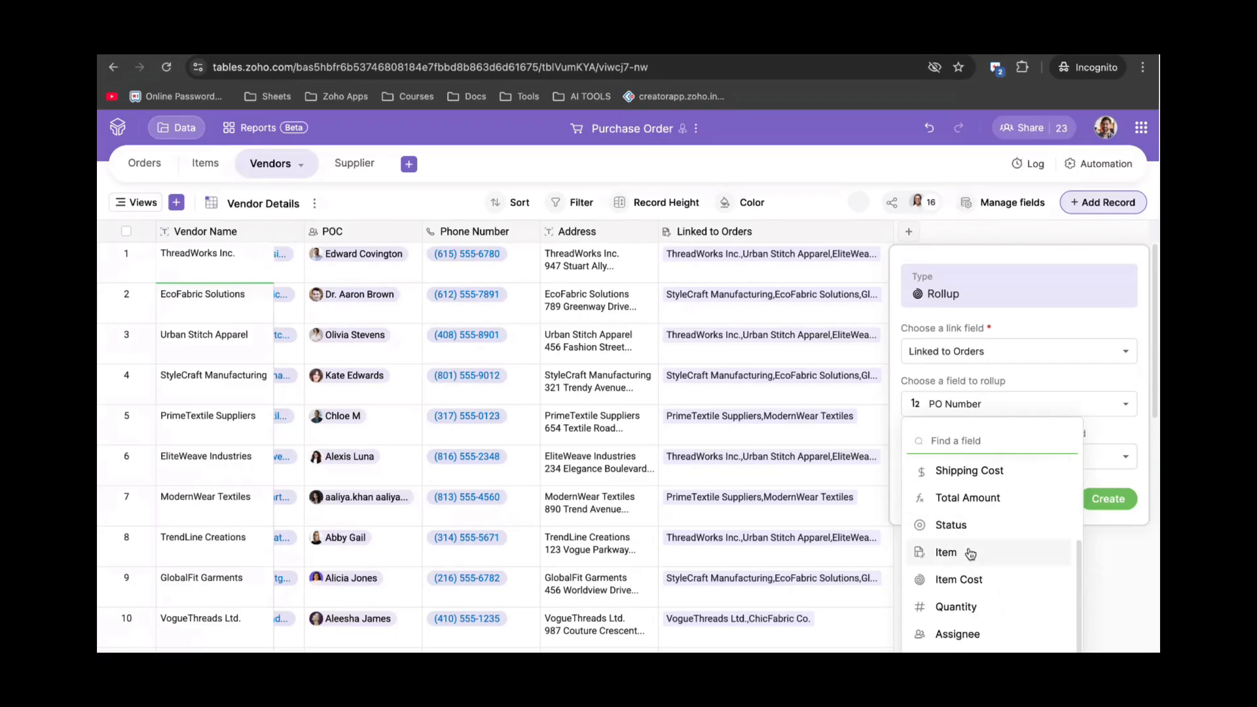
click(968, 606)
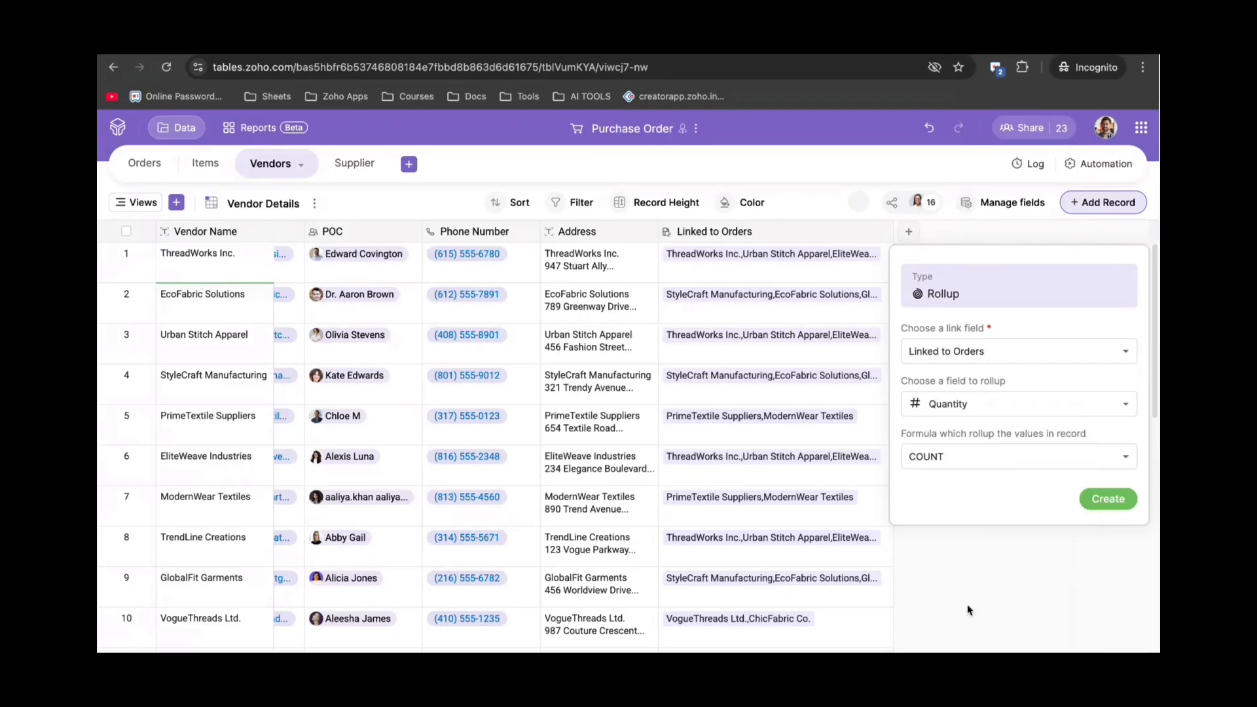
click(946, 462)
scroll(962, 589, down, 1)
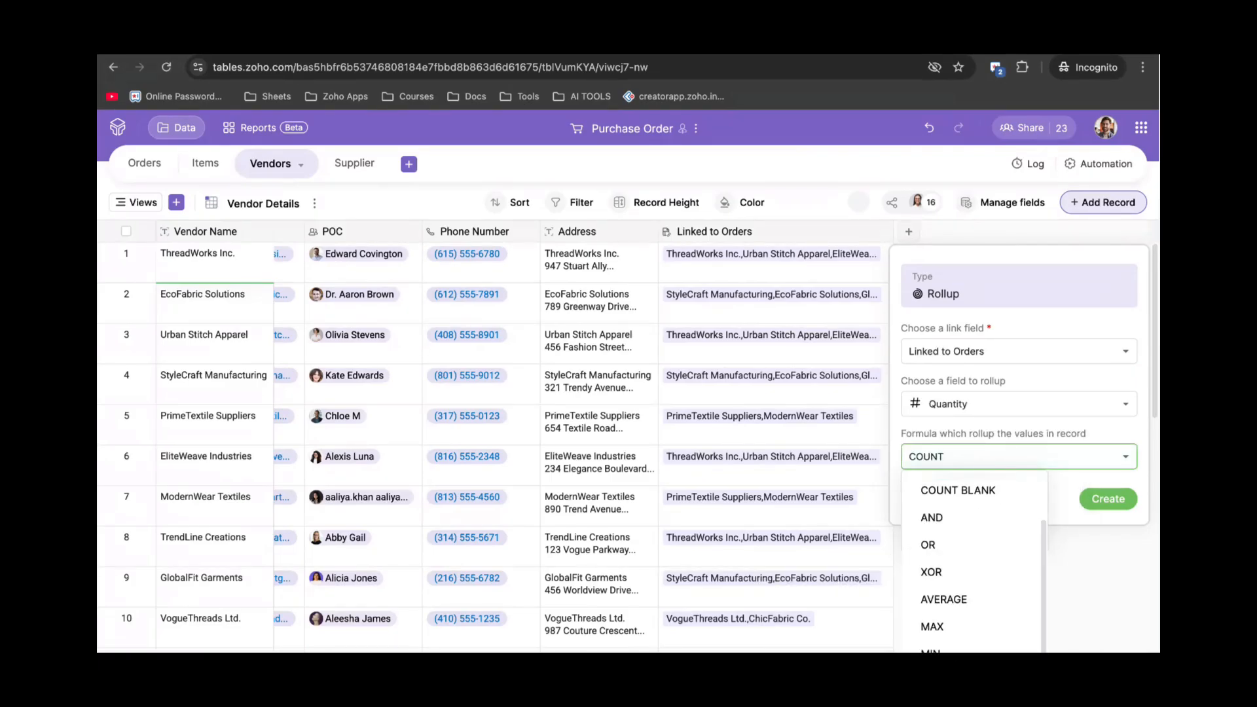
click(1040, 573)
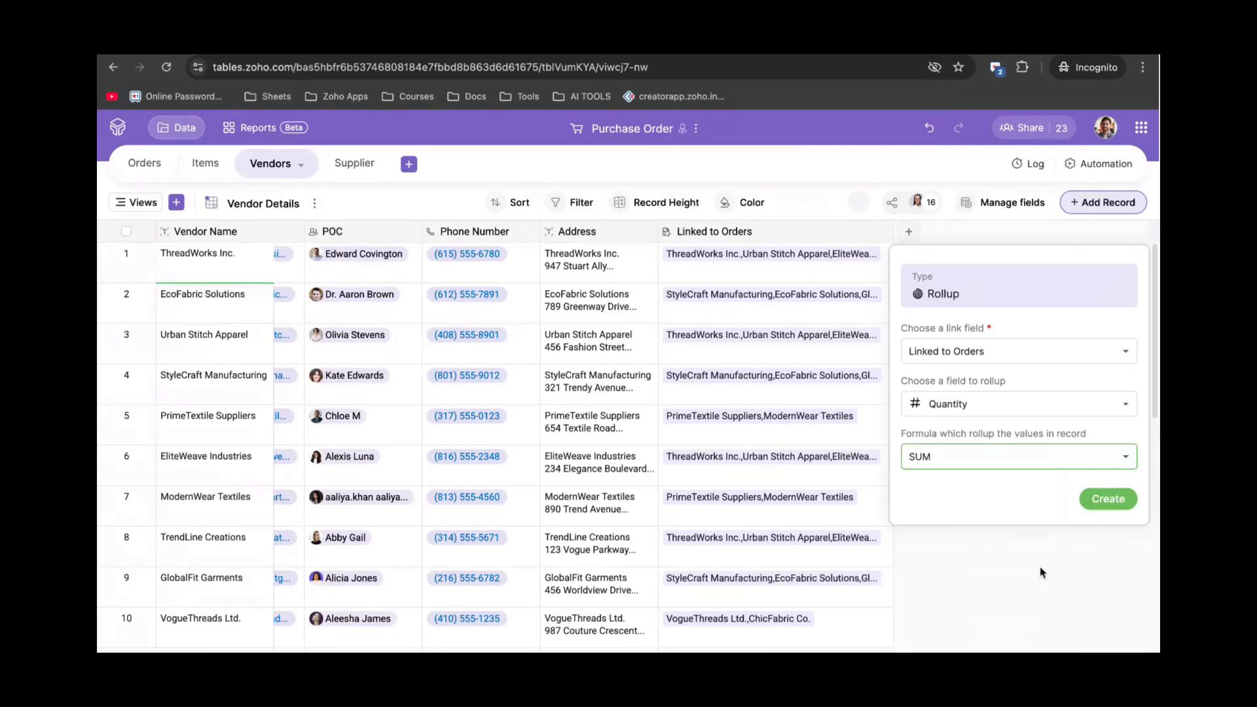
click(1099, 506)
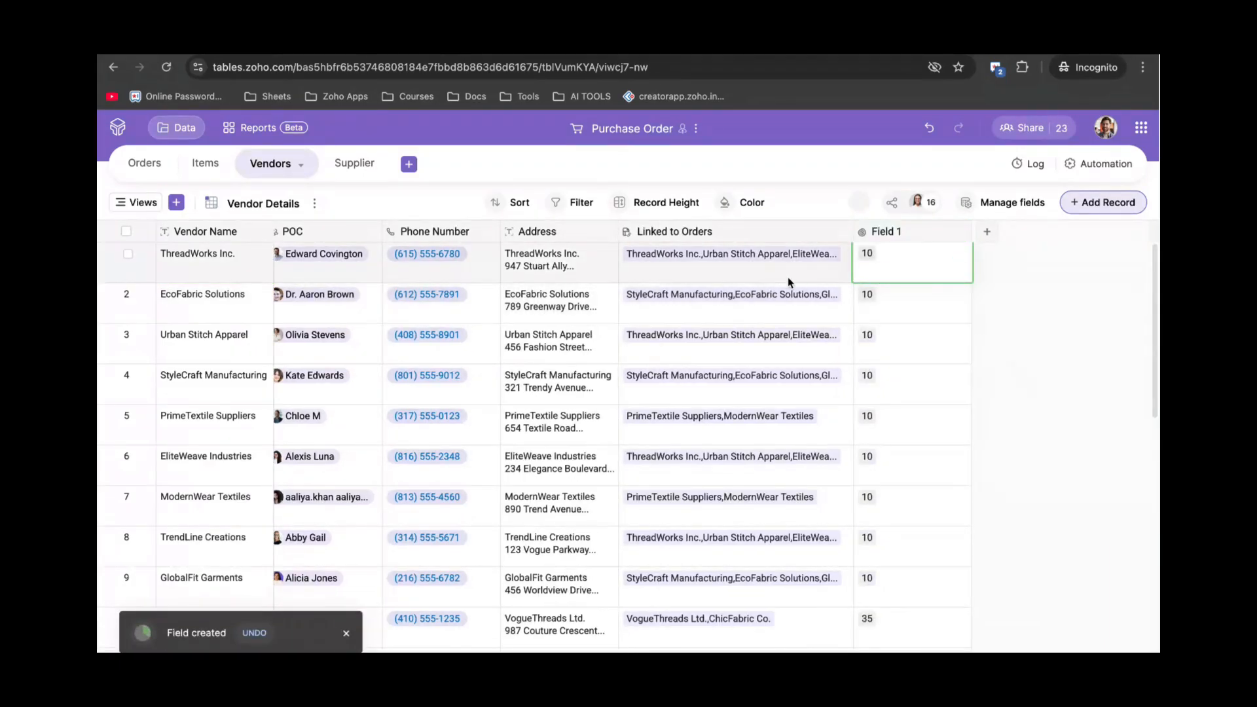
scroll(891, 317, left, 1)
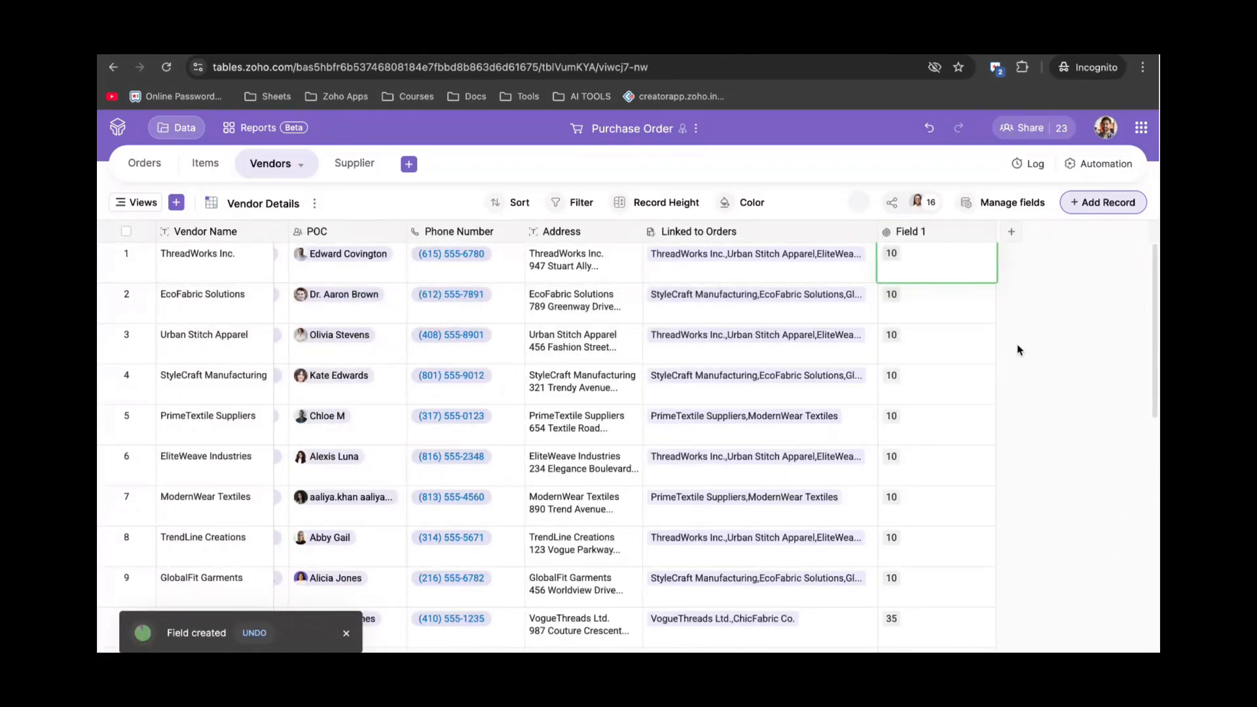
scroll(962, 411, down, 3)
scroll(962, 411, left, 1)
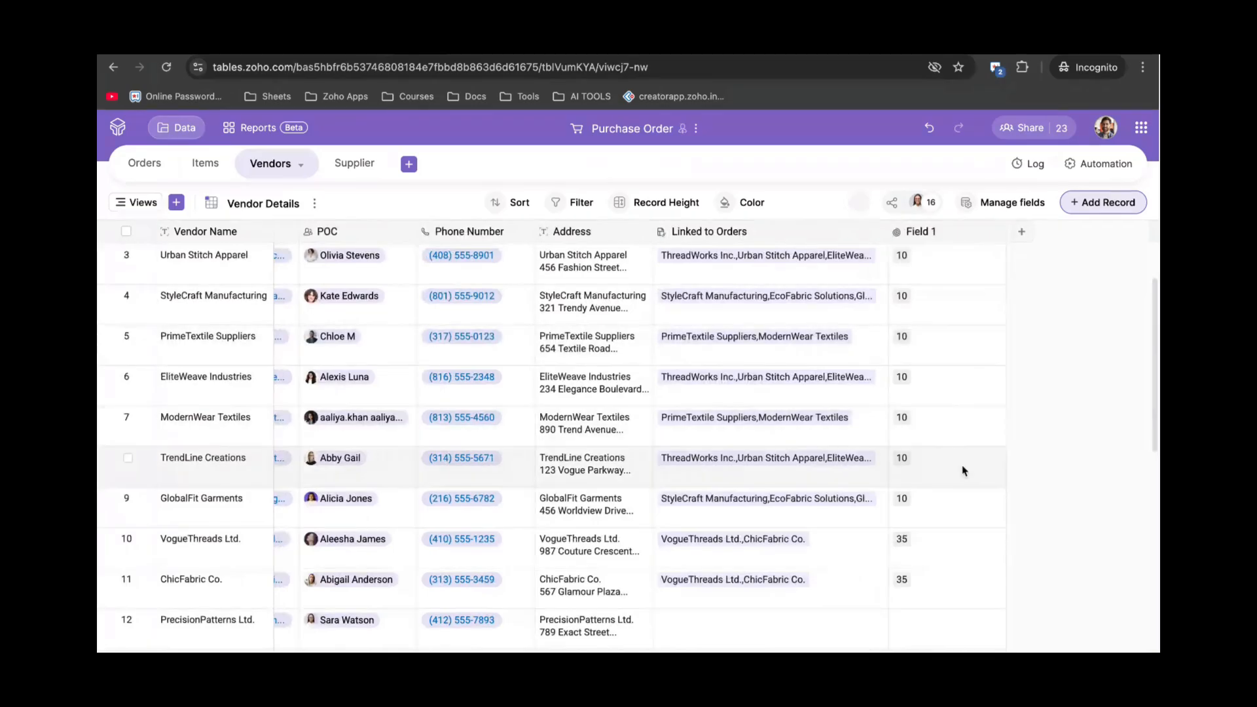
click(957, 485)
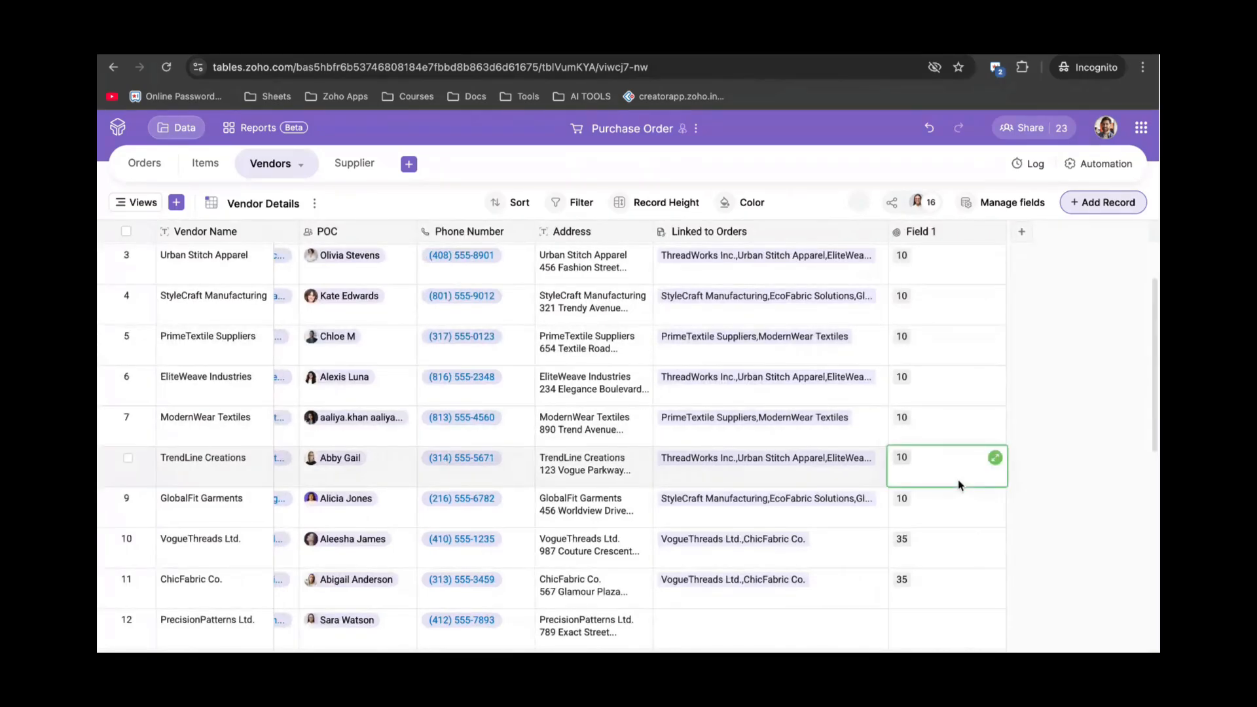
scroll(959, 485, up, 1)
scroll(957, 485, up, 2)
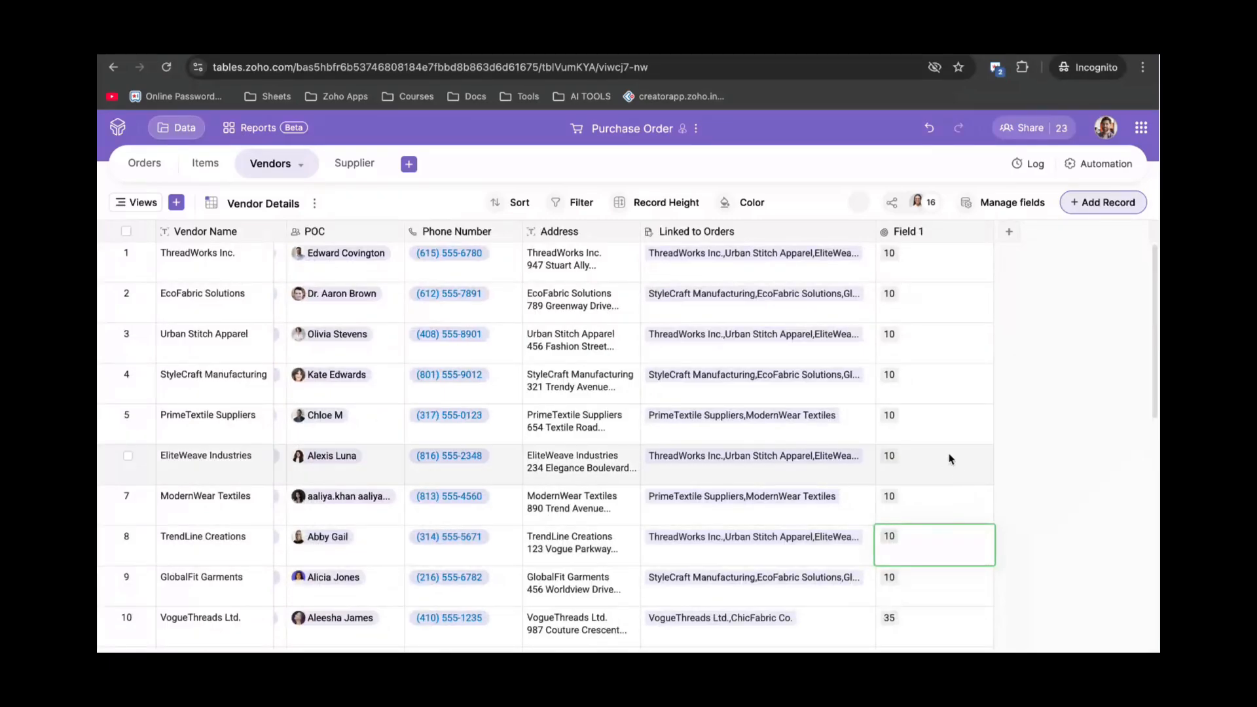
scroll(949, 459, left, 1)
scroll(949, 458, left, 1)
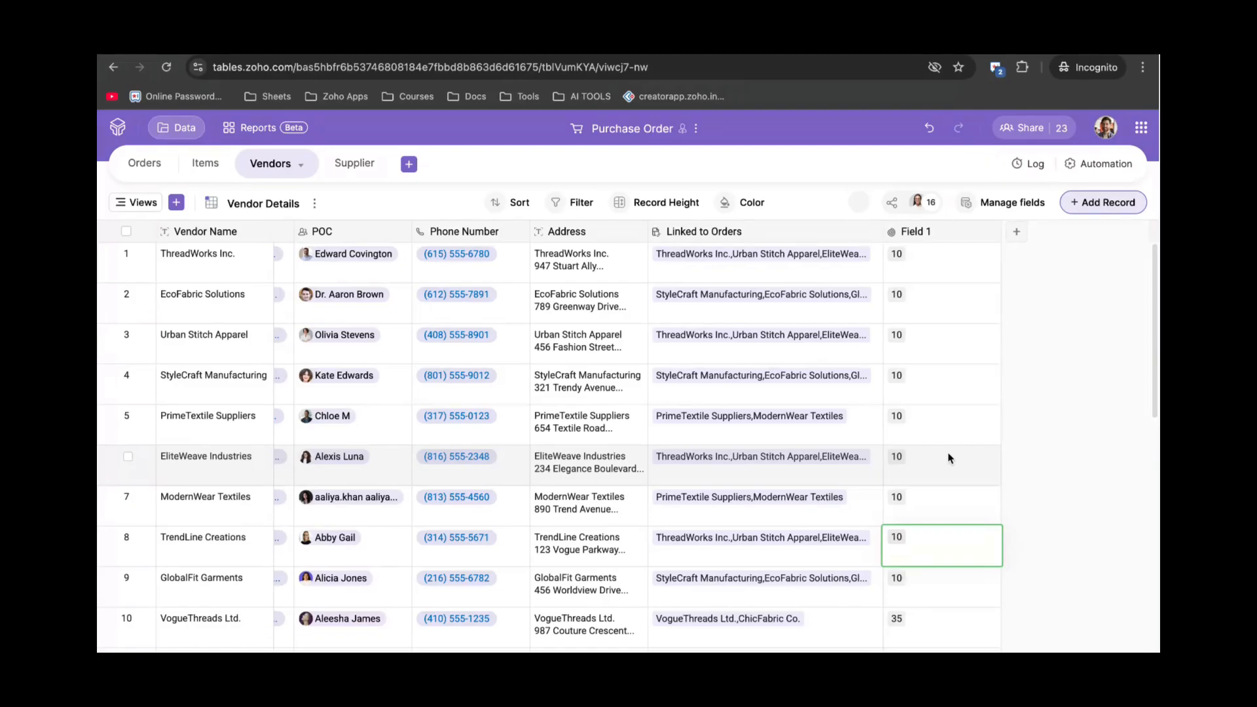
Add a Collaborator field, Field 2, to the Vendors table.
click(1017, 233)
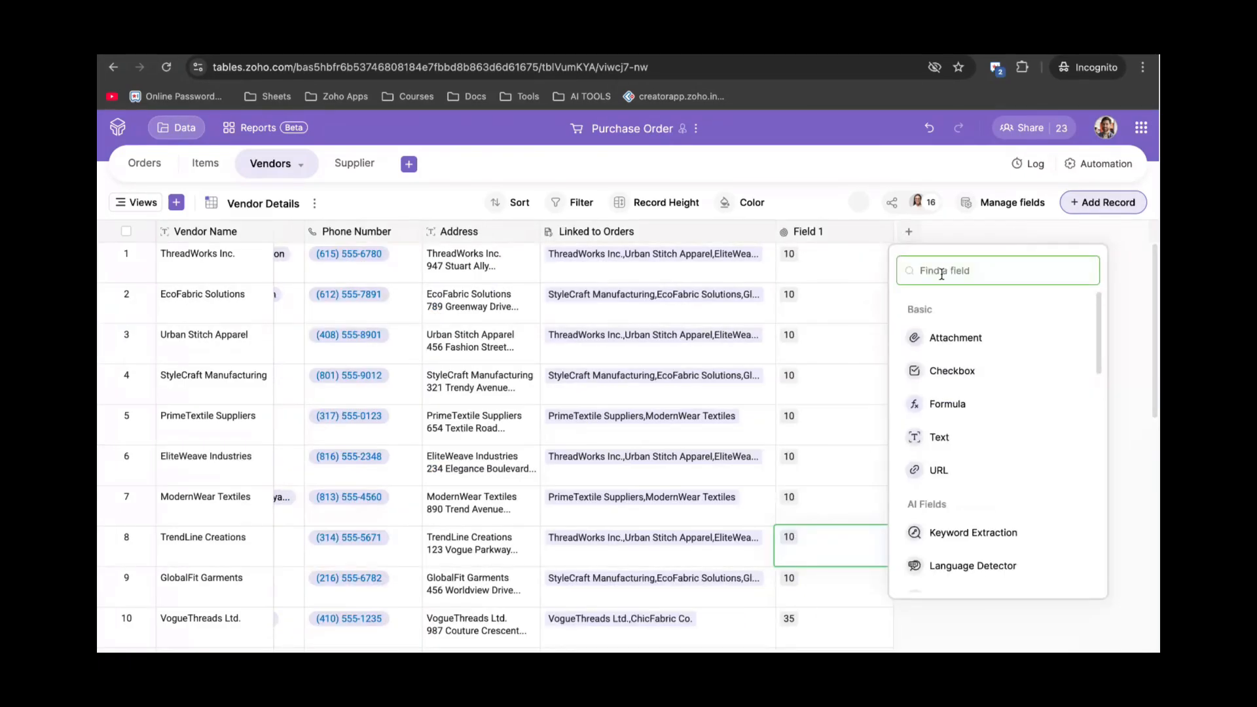
text(col)
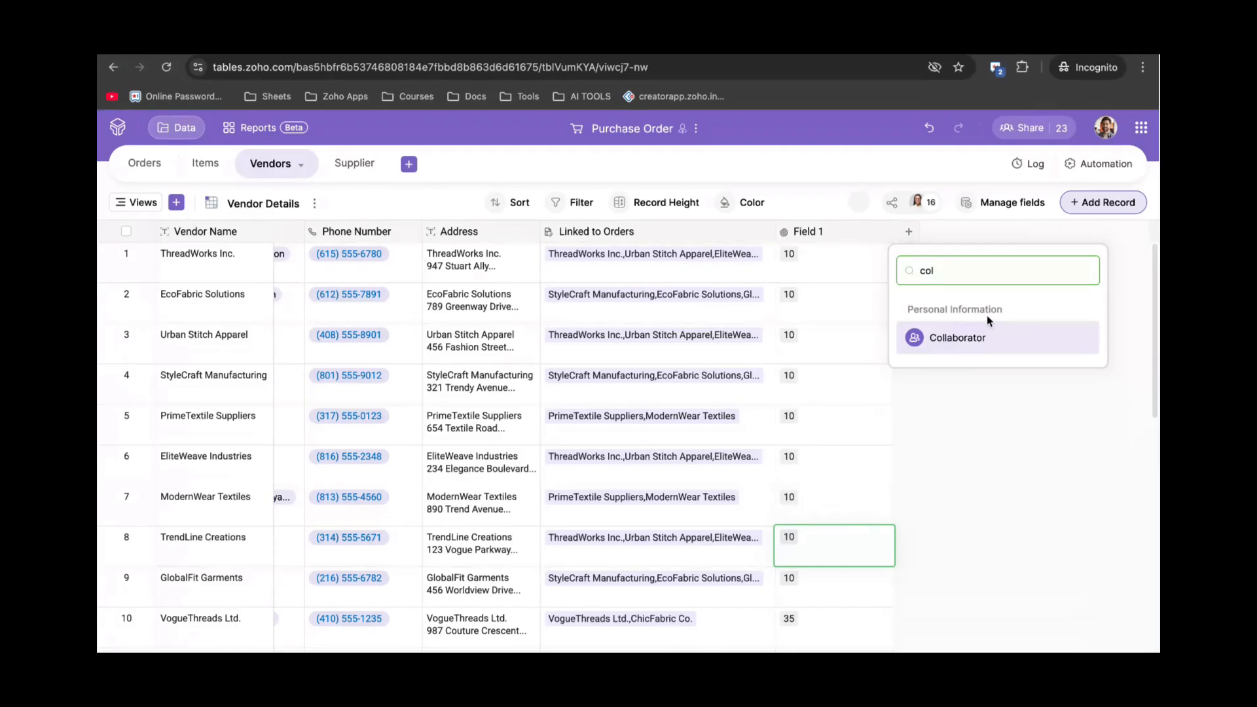
click(968, 336)
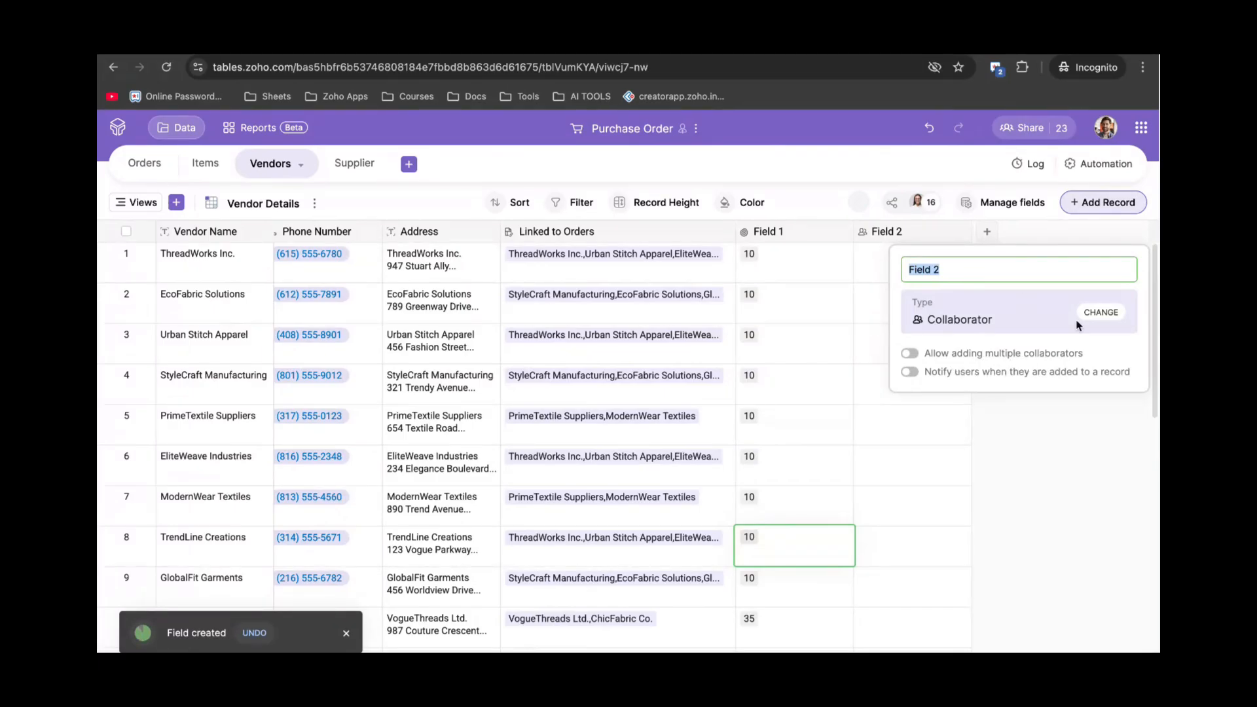
click(876, 291)
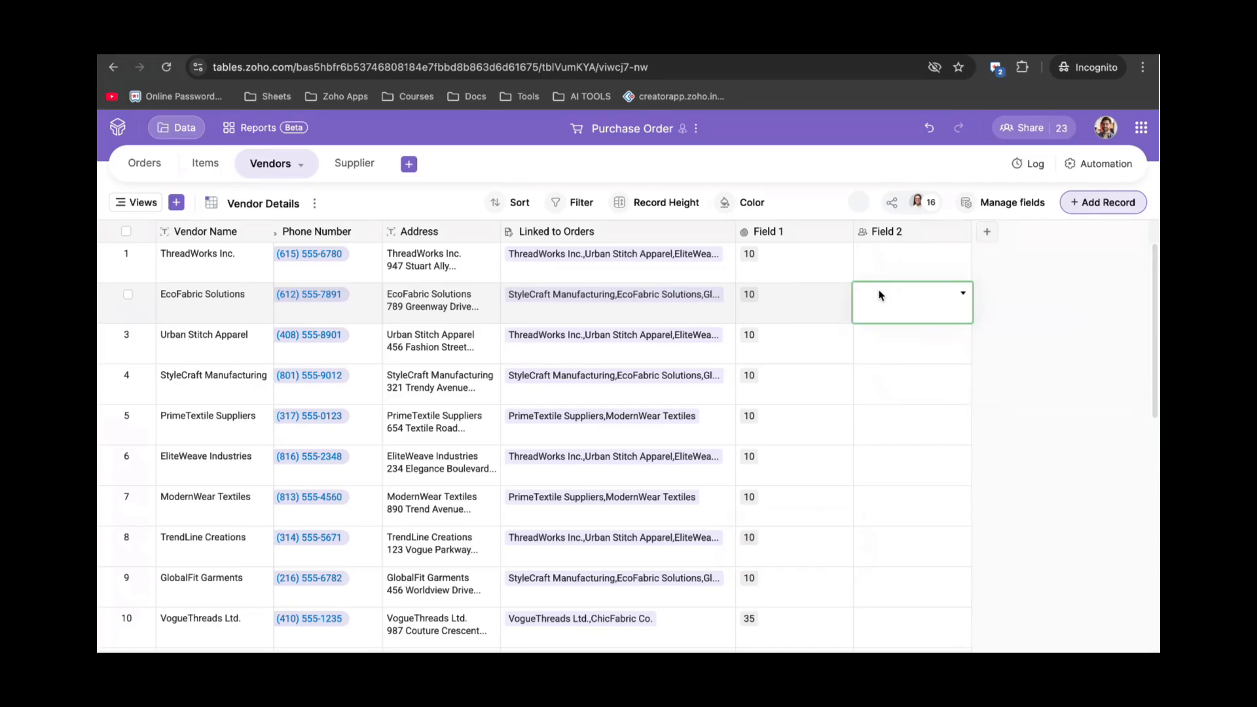
Assign a collaborator in Field 2 to ThreadWorks Inc. and EcoFabric Solutions.
click(895, 276)
click(963, 252)
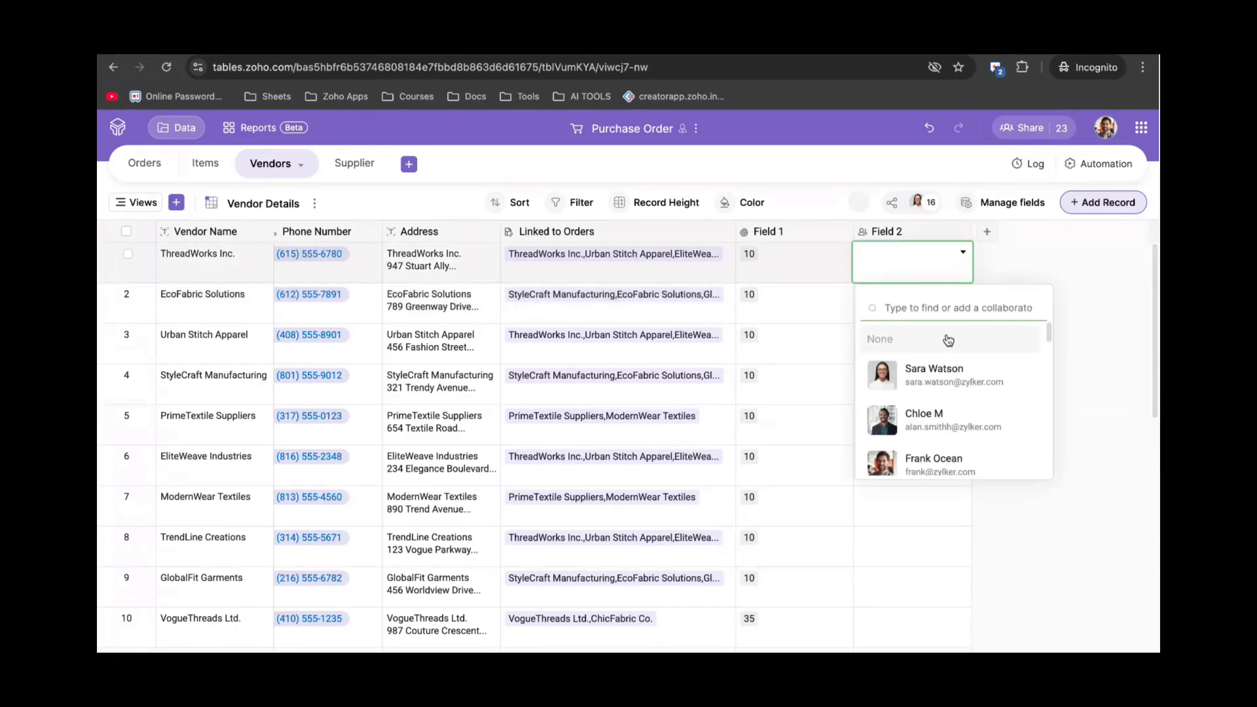
click(932, 383)
click(914, 293)
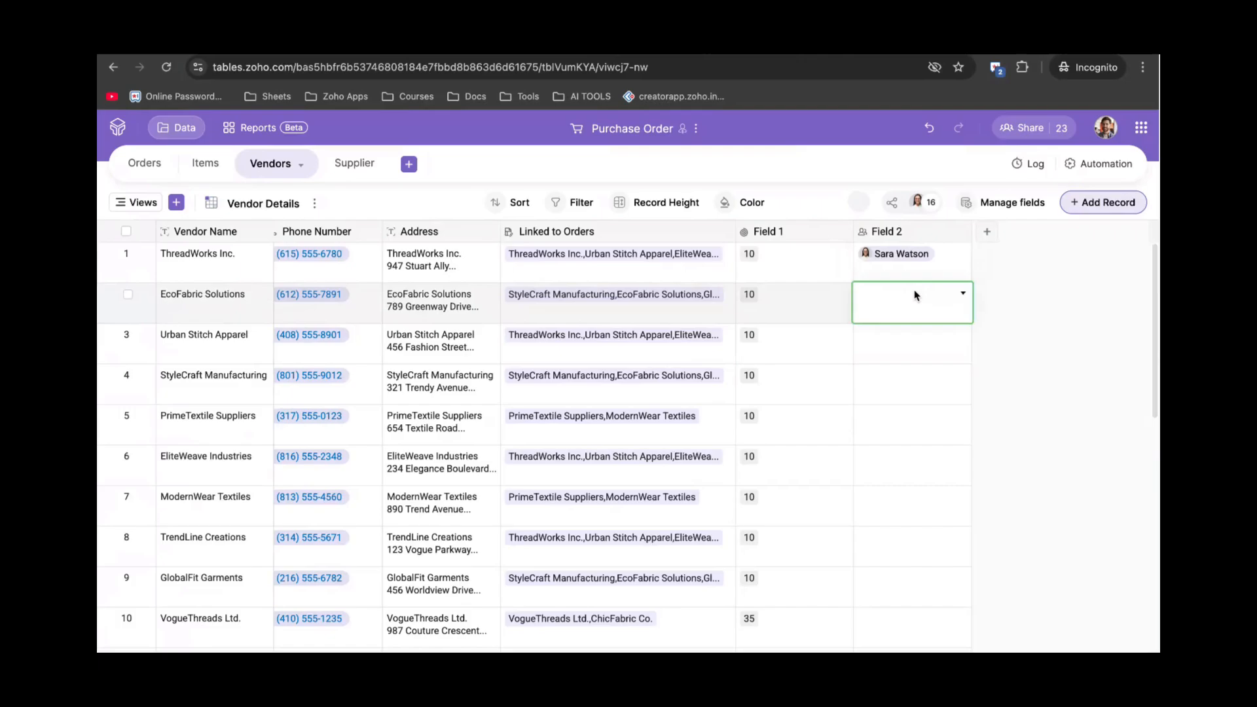
click(961, 296)
click(940, 466)
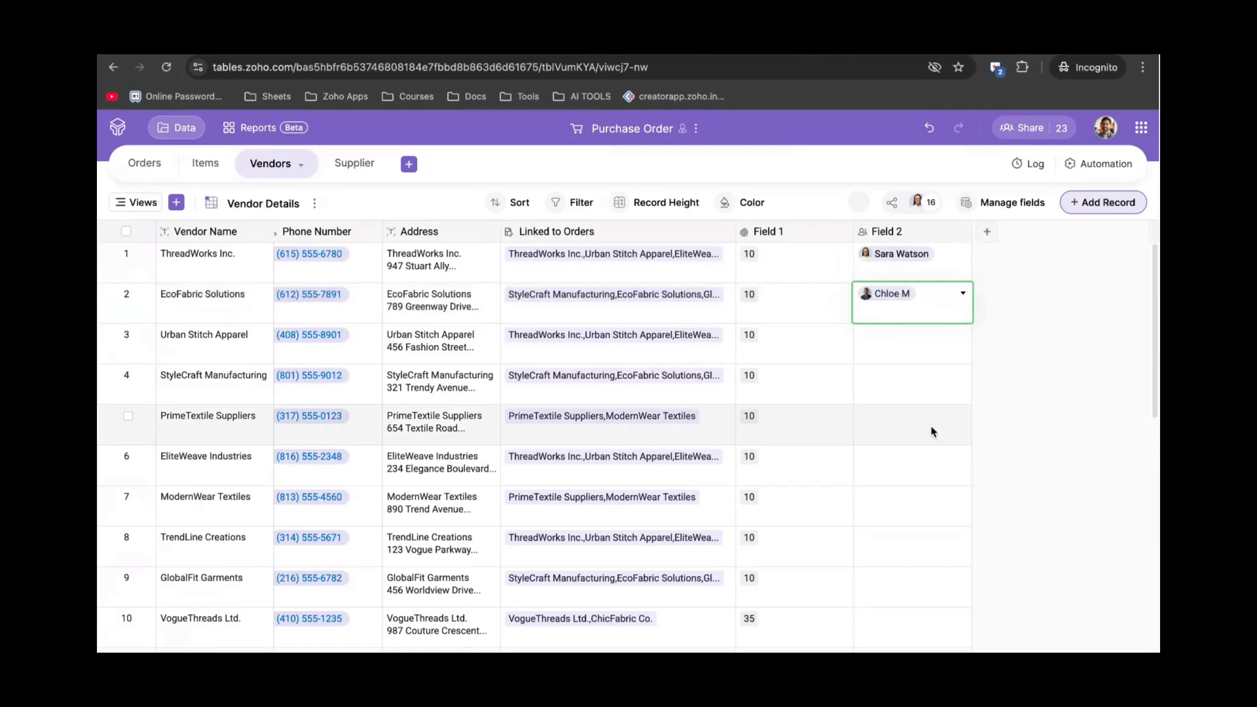
click(920, 378)
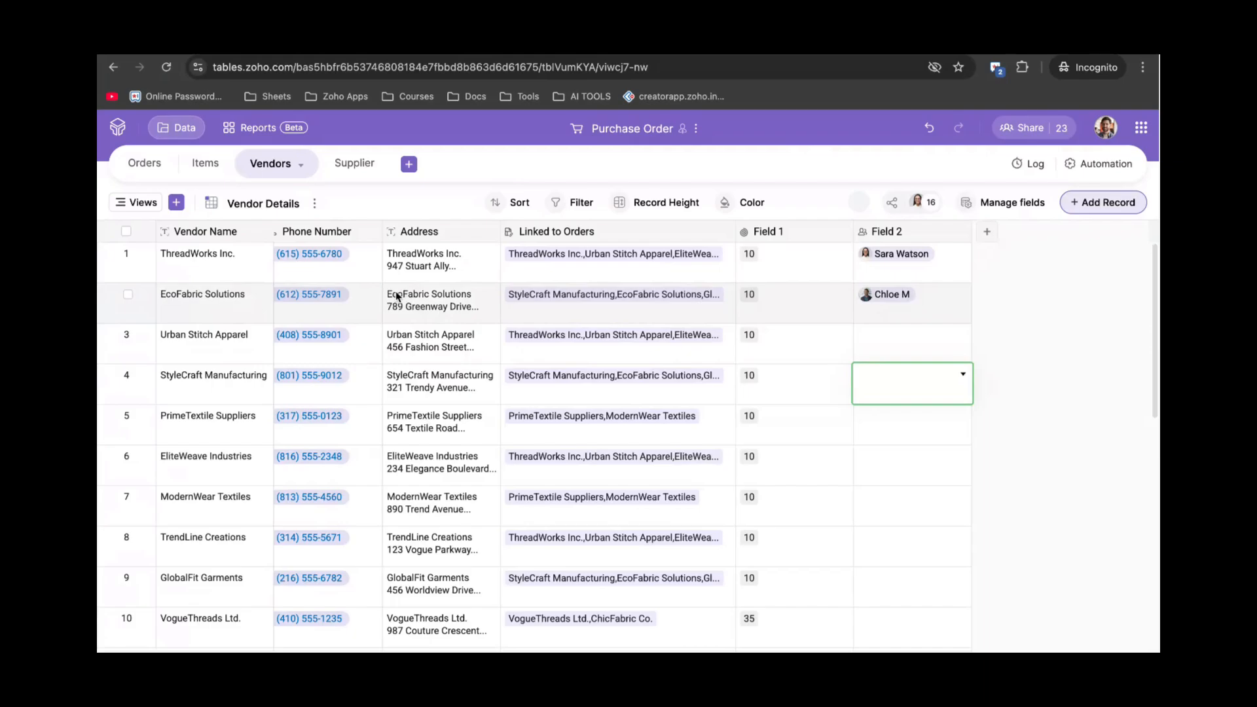
scroll(398, 297, left, 2)
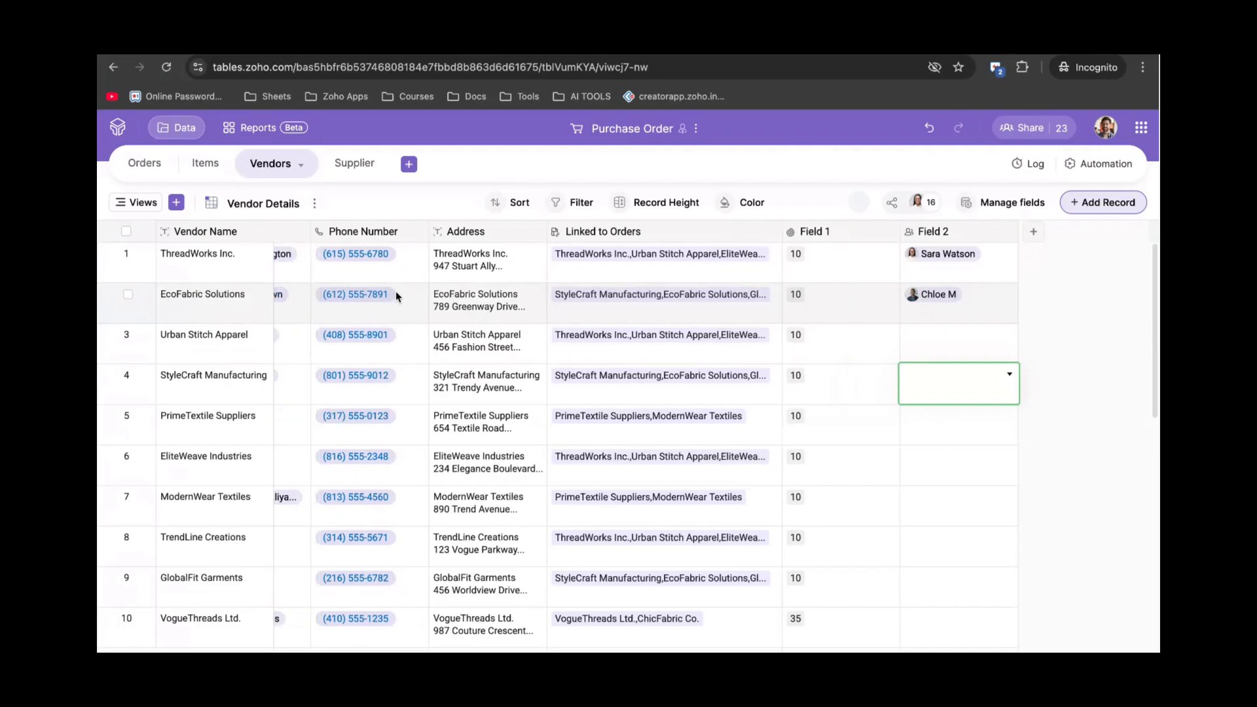
click(967, 358)
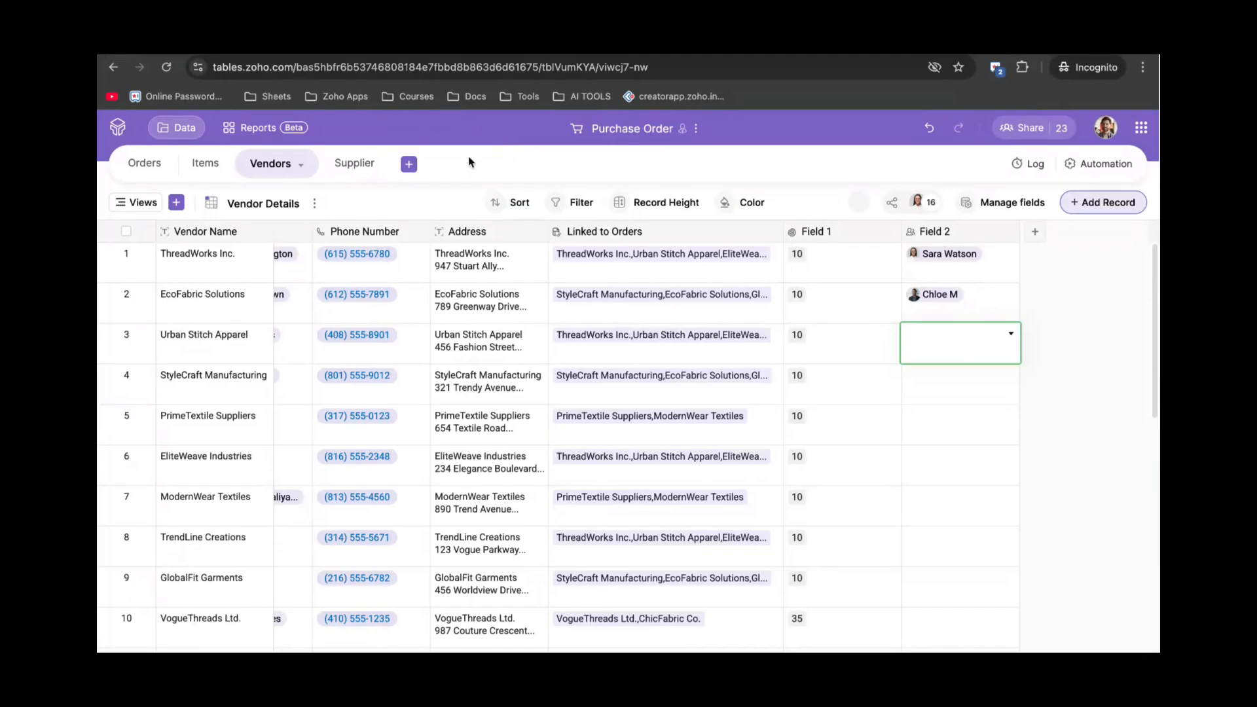
Open the Orders table, scroll across its columns to Status and Assignee, and start a gallery view.
click(159, 164)
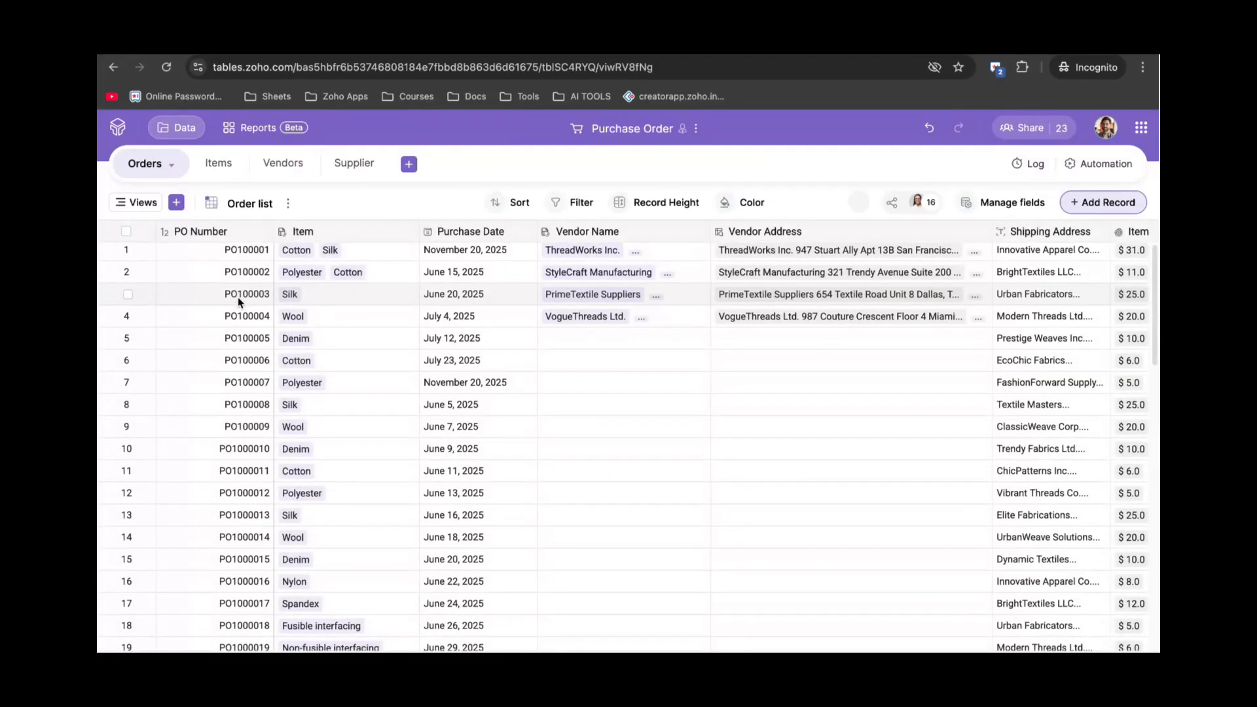
click(175, 202)
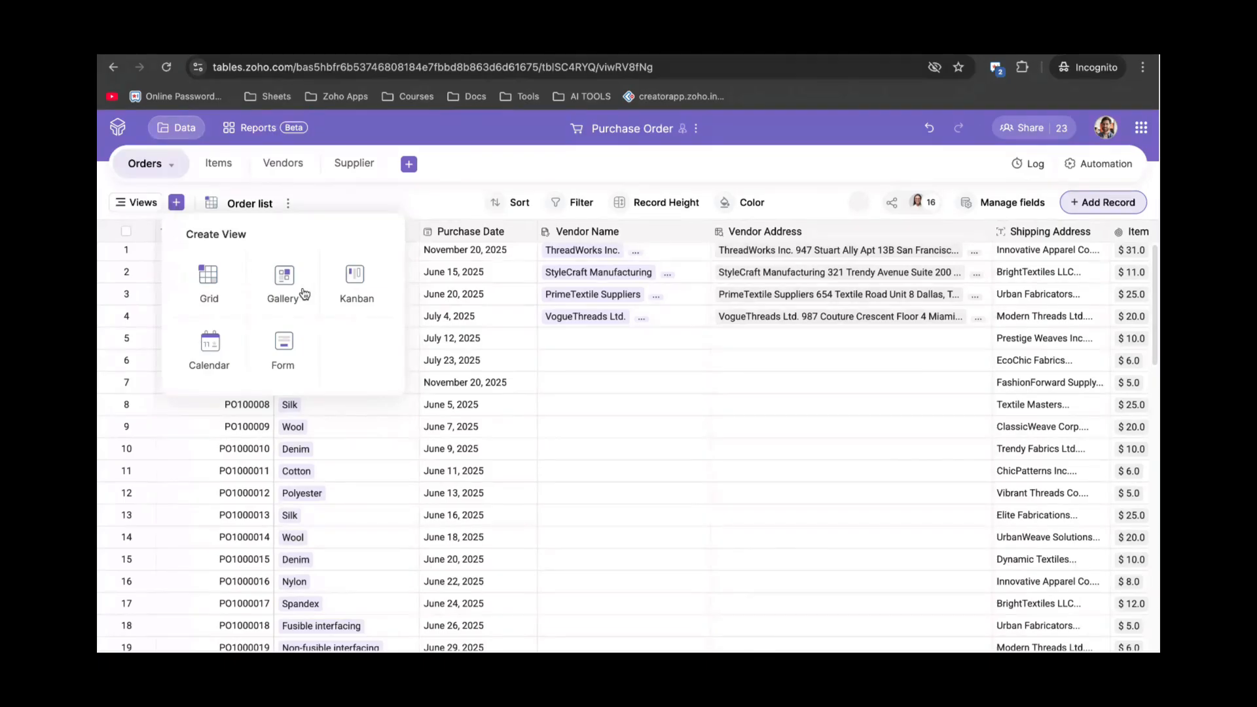
click(444, 203)
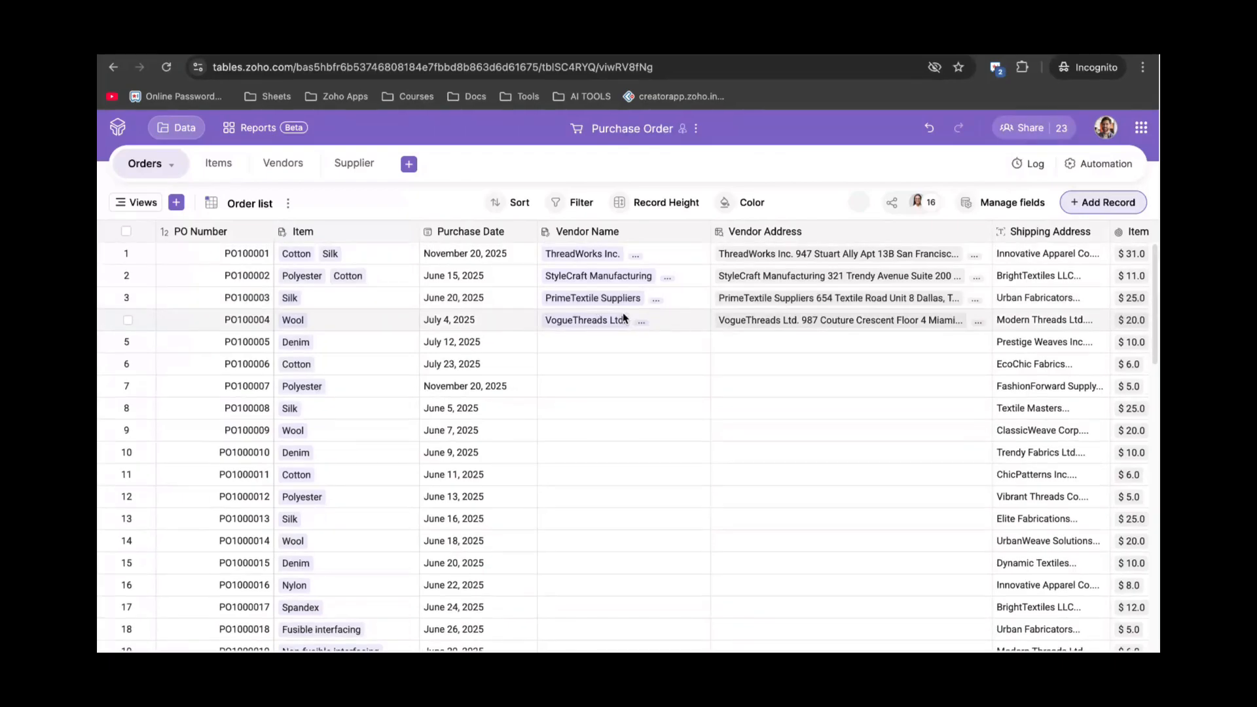
scroll(533, 356, right, 8)
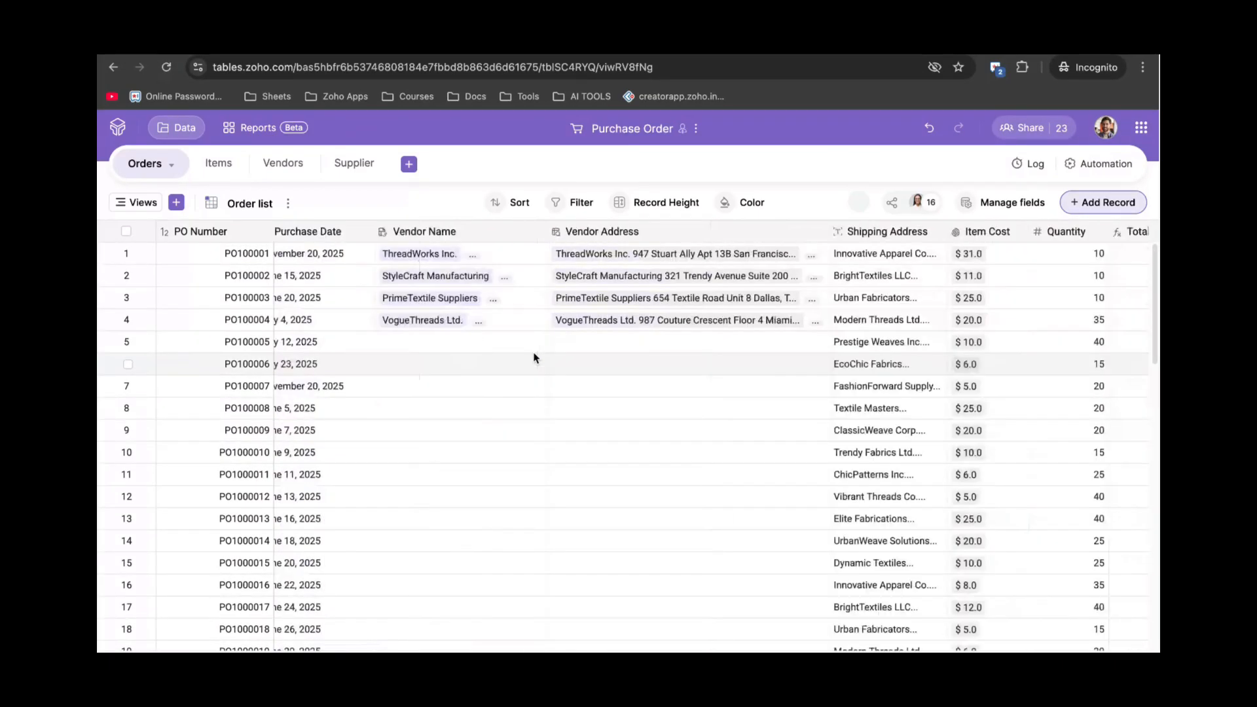
scroll(533, 357, right, 4)
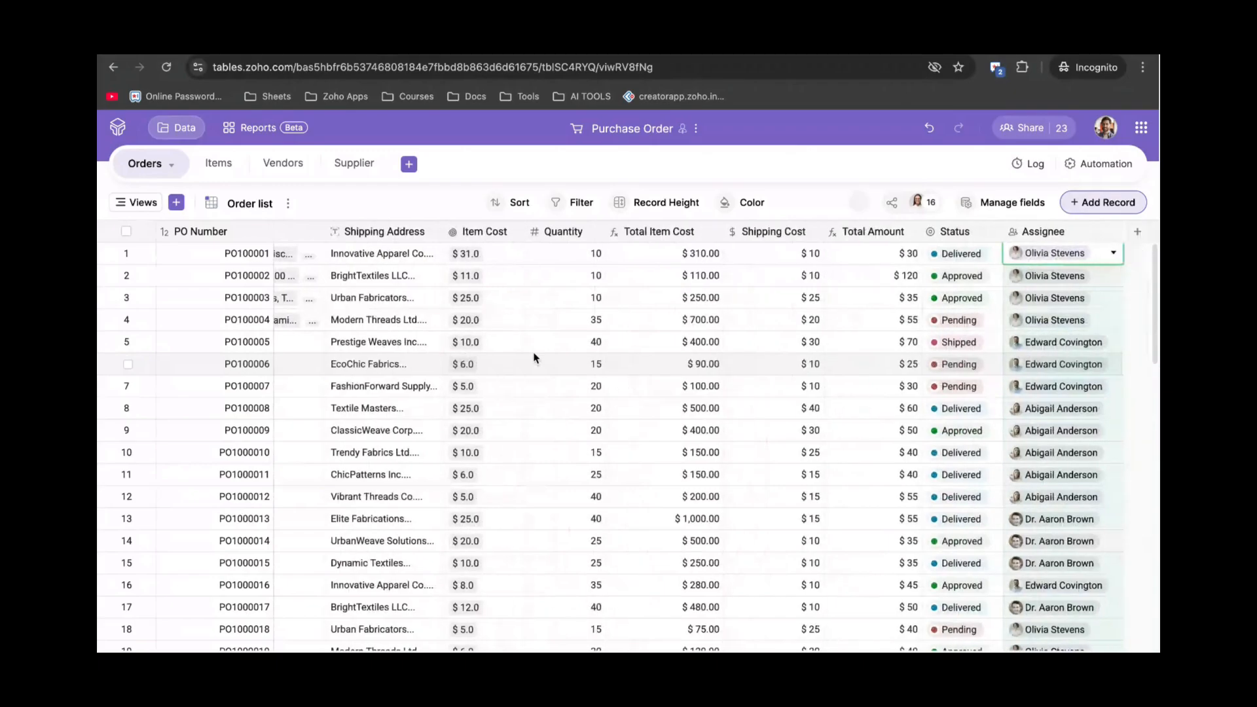
click(176, 202)
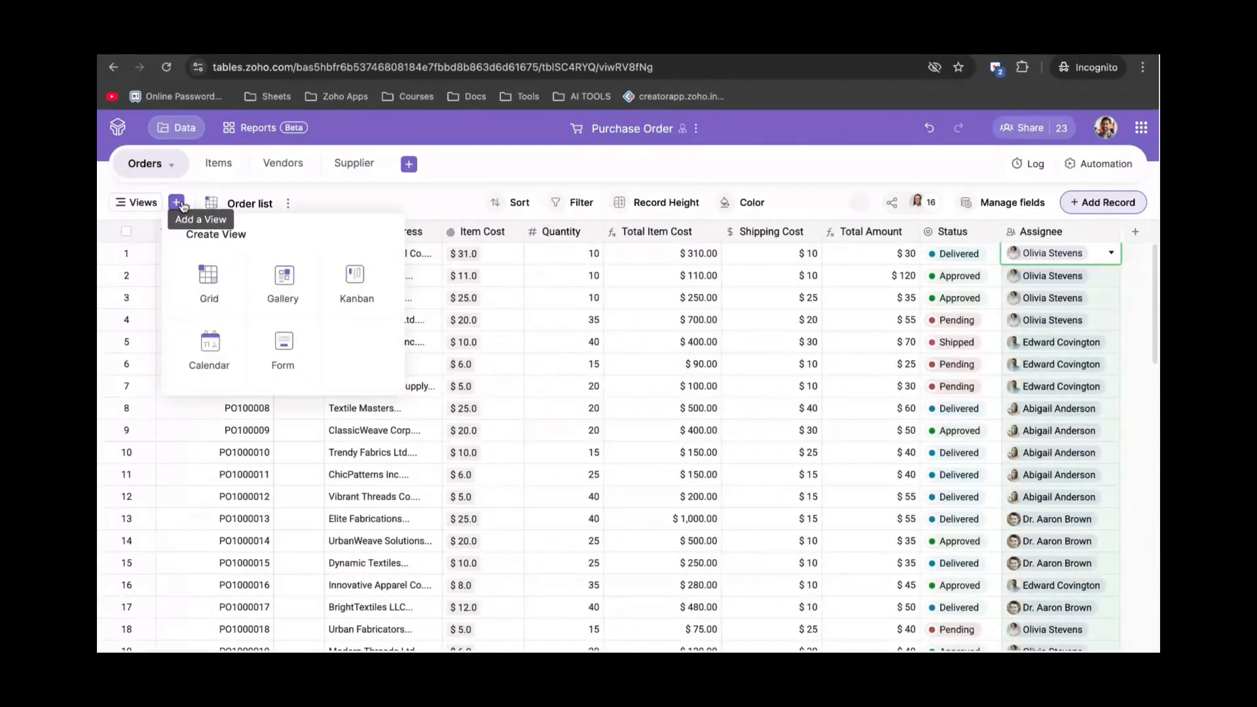
click(290, 294)
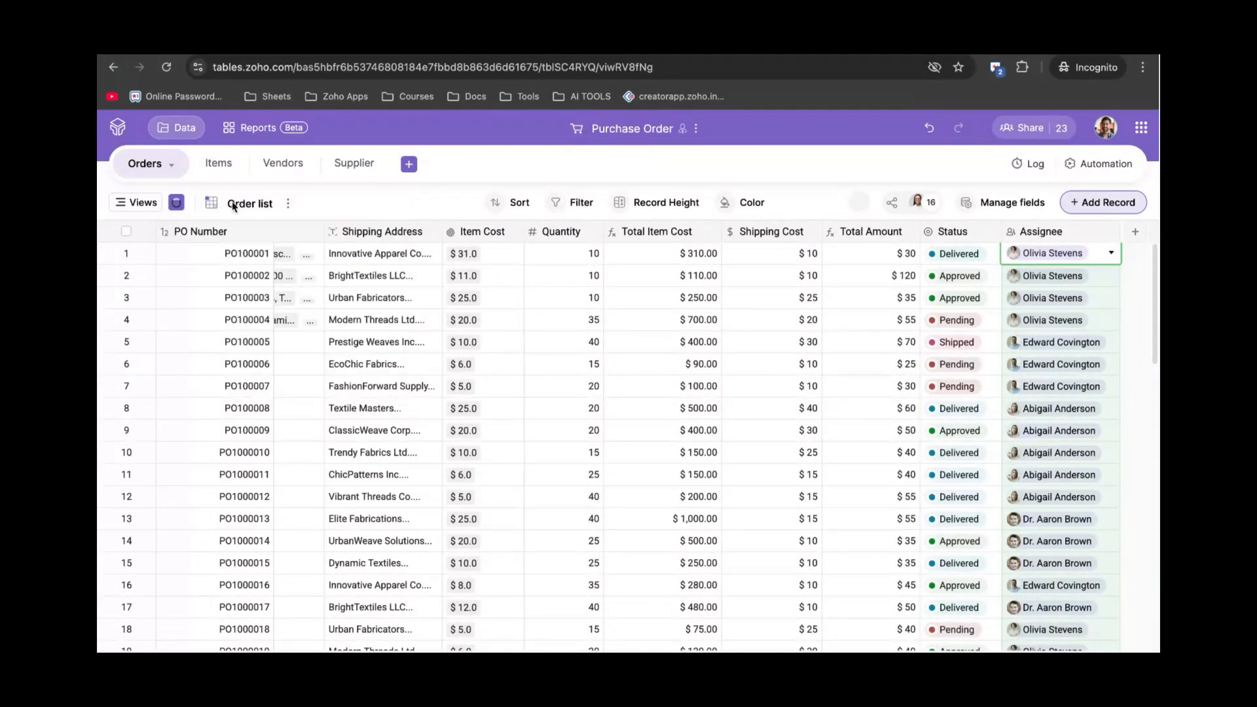
Create gallery view View 26 of Orders, with cards showing purchase date and vendor name.
click(219, 169)
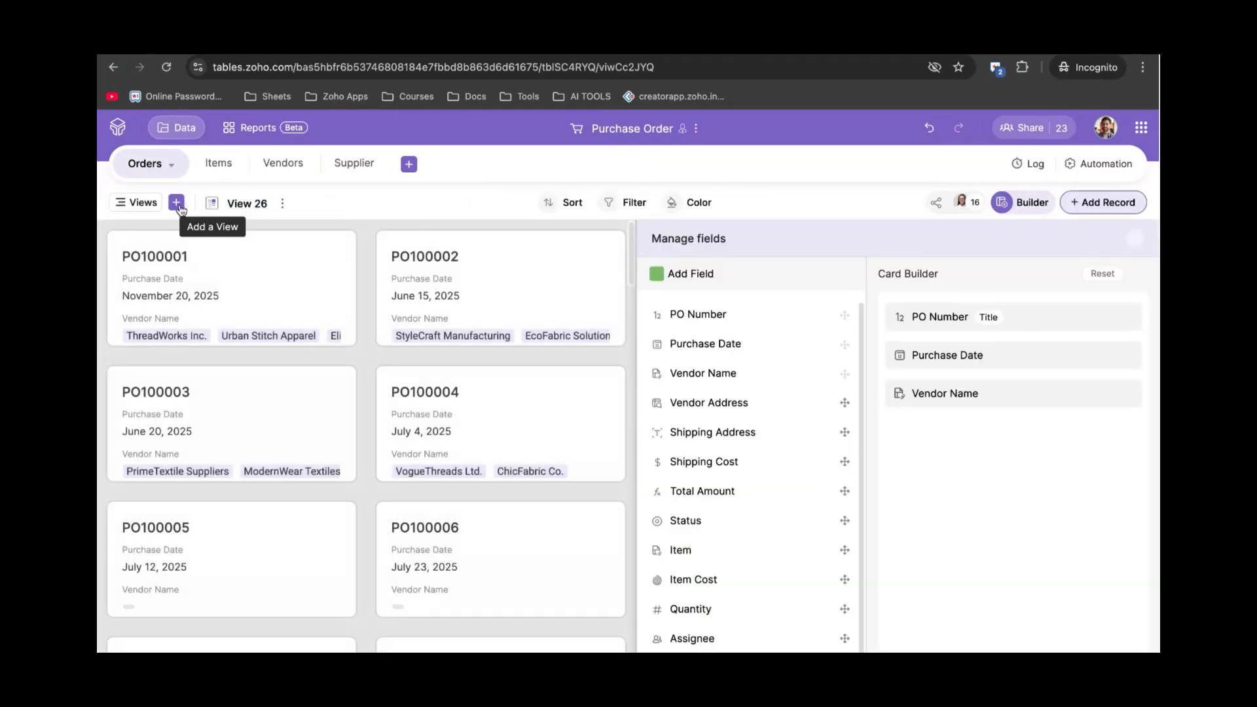
click(177, 203)
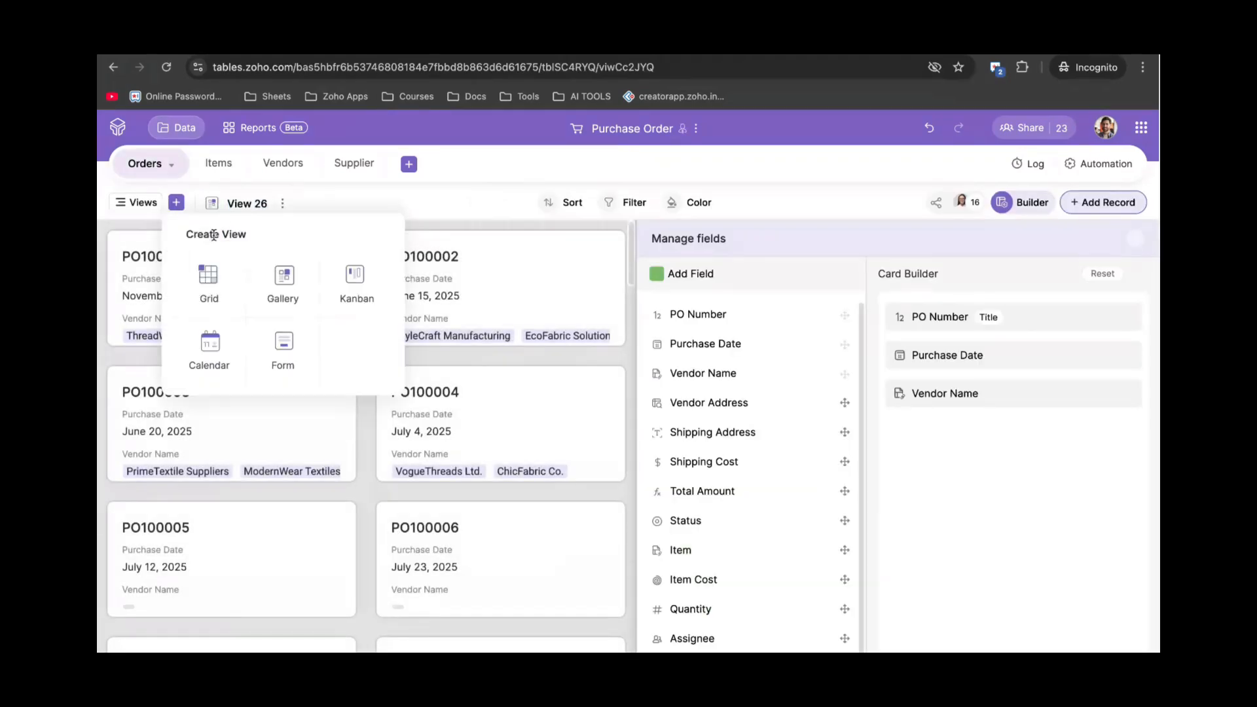
click(282, 285)
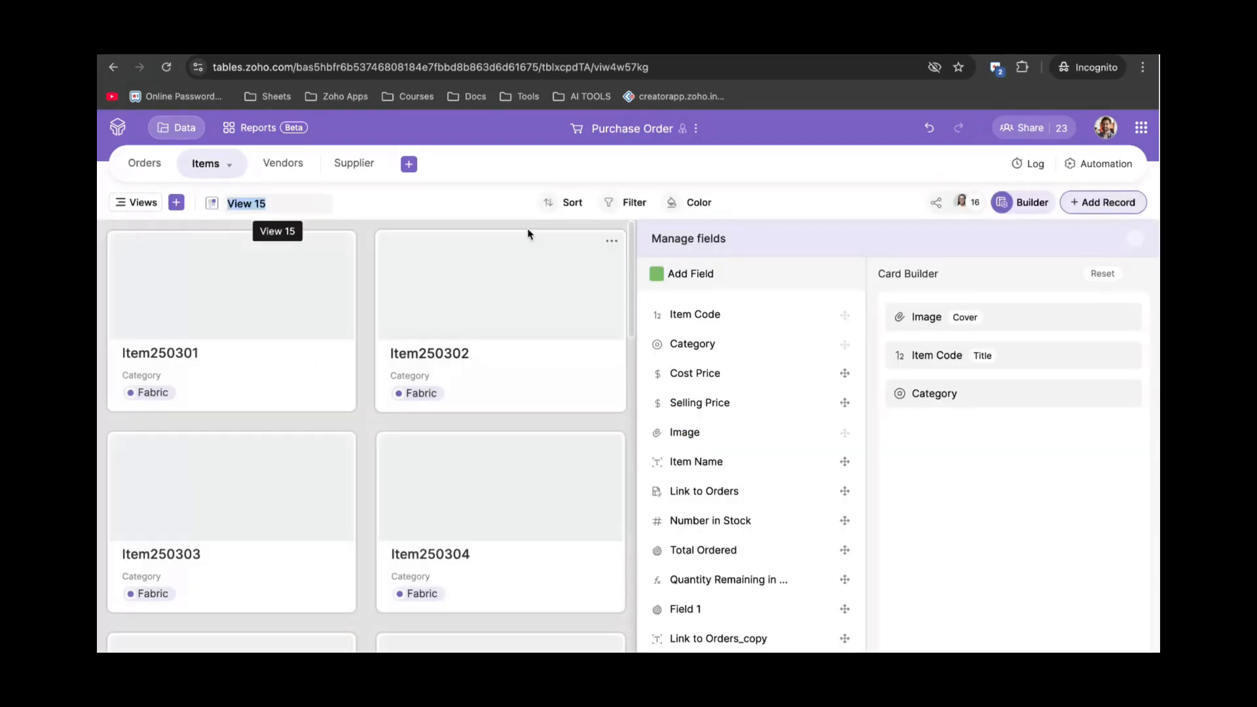
click(1133, 245)
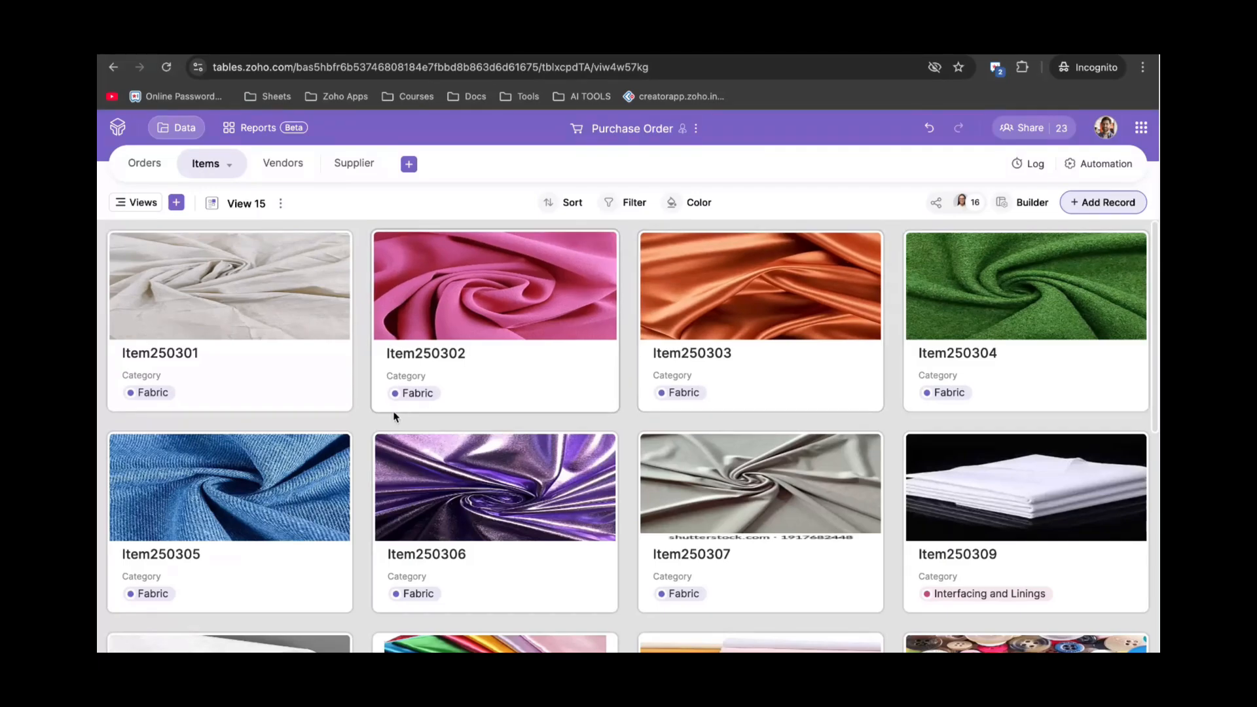
scroll(376, 414, down, 5)
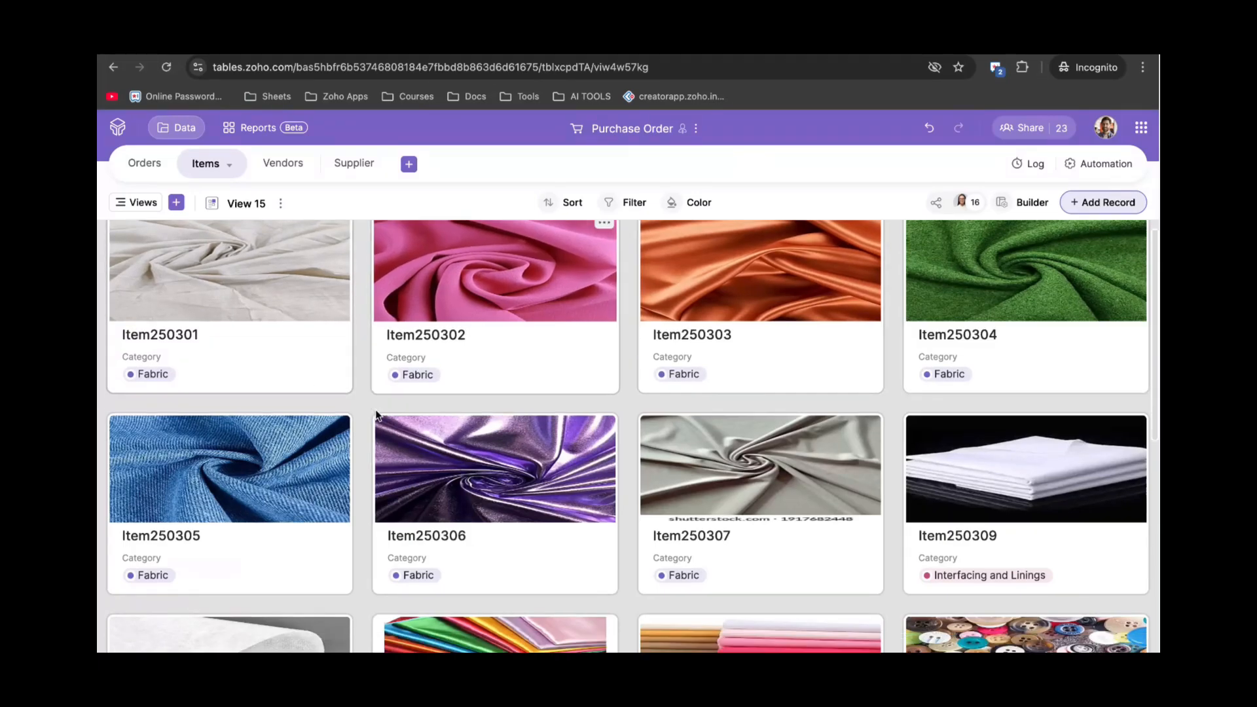
scroll(377, 414, down, 1)
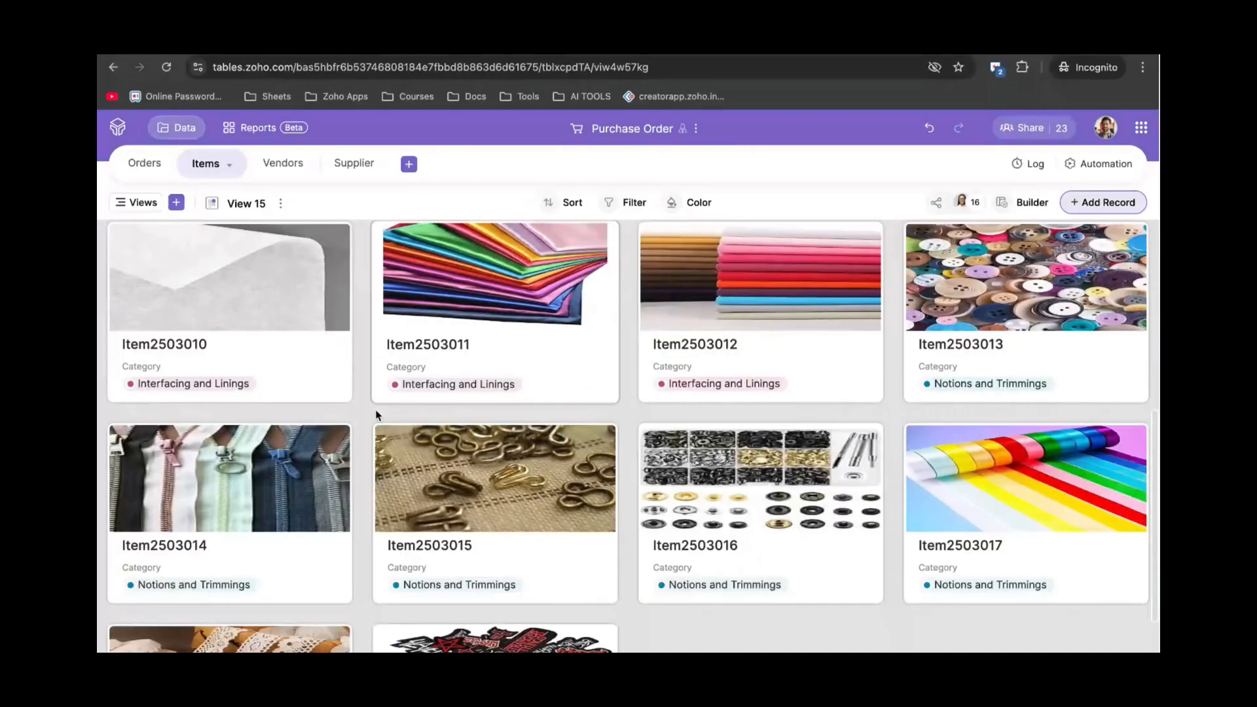
click(163, 182)
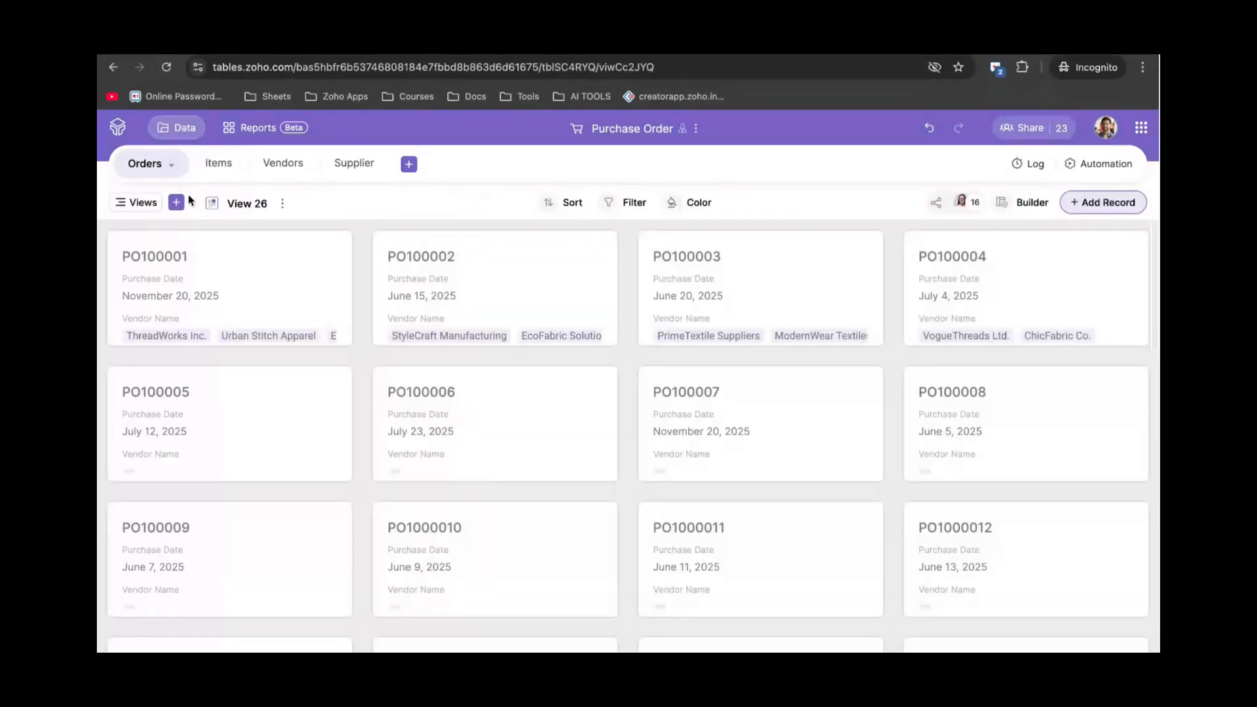
click(176, 204)
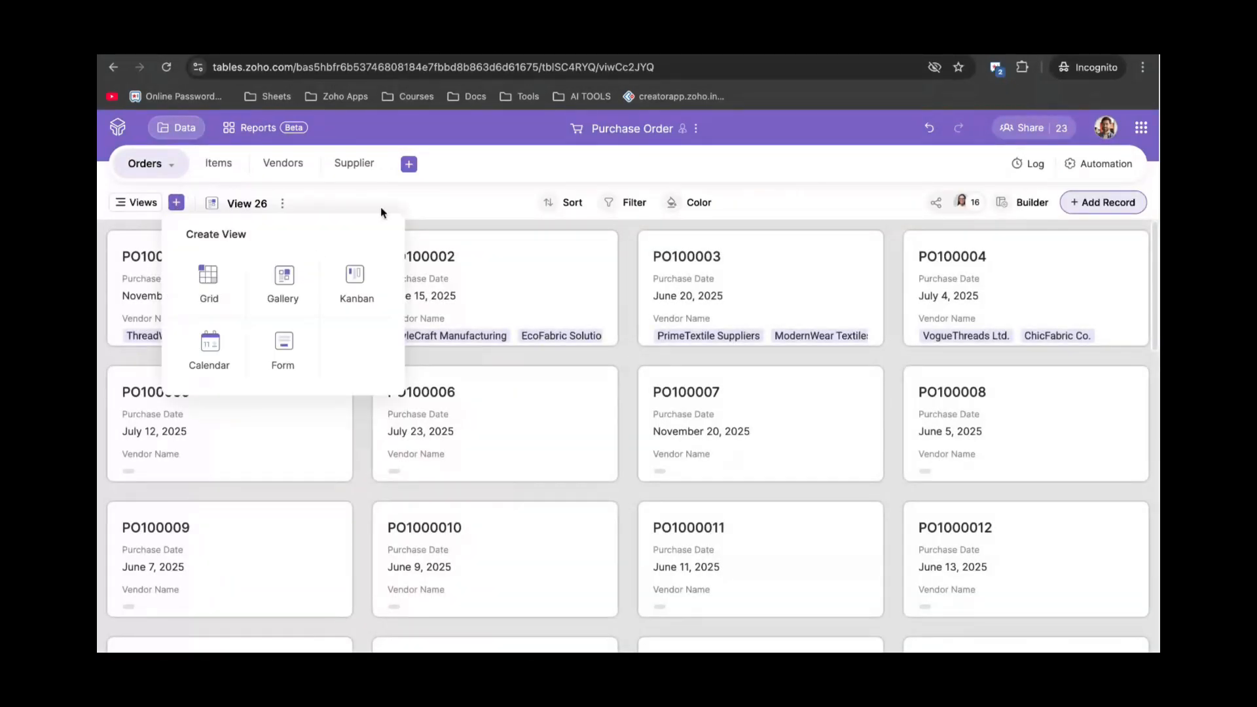
click(380, 206)
click(176, 203)
click(341, 285)
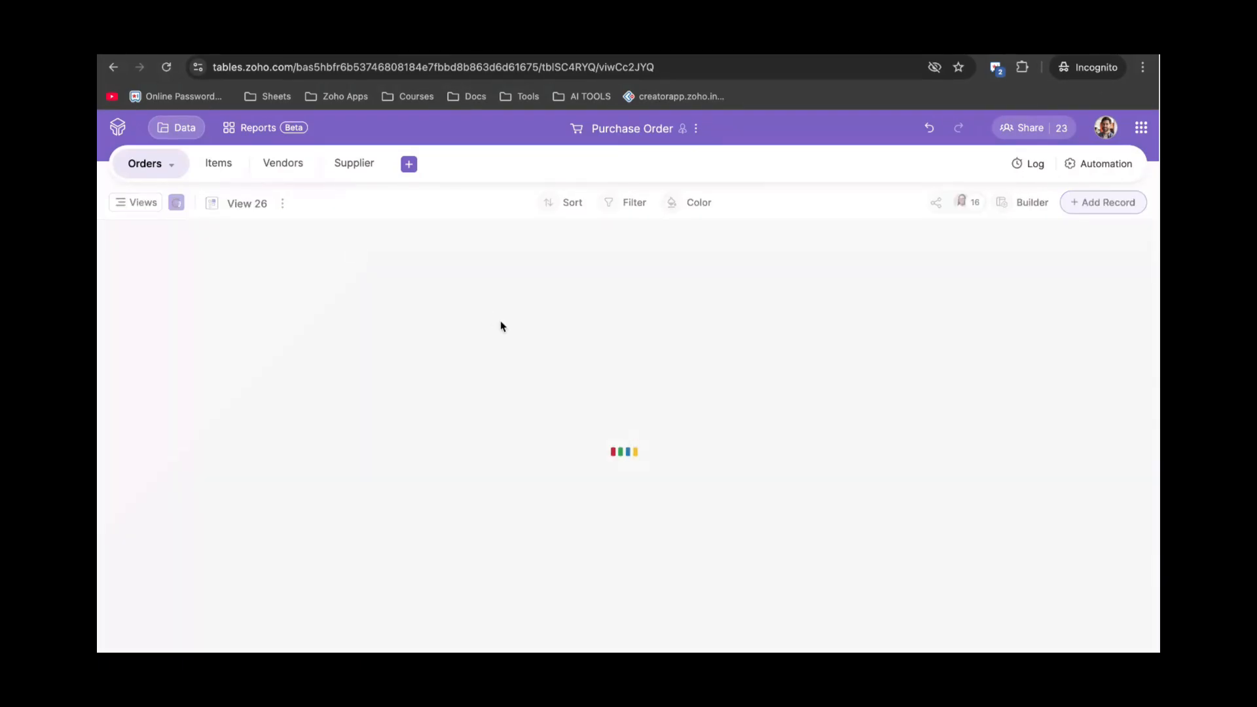
click(598, 476)
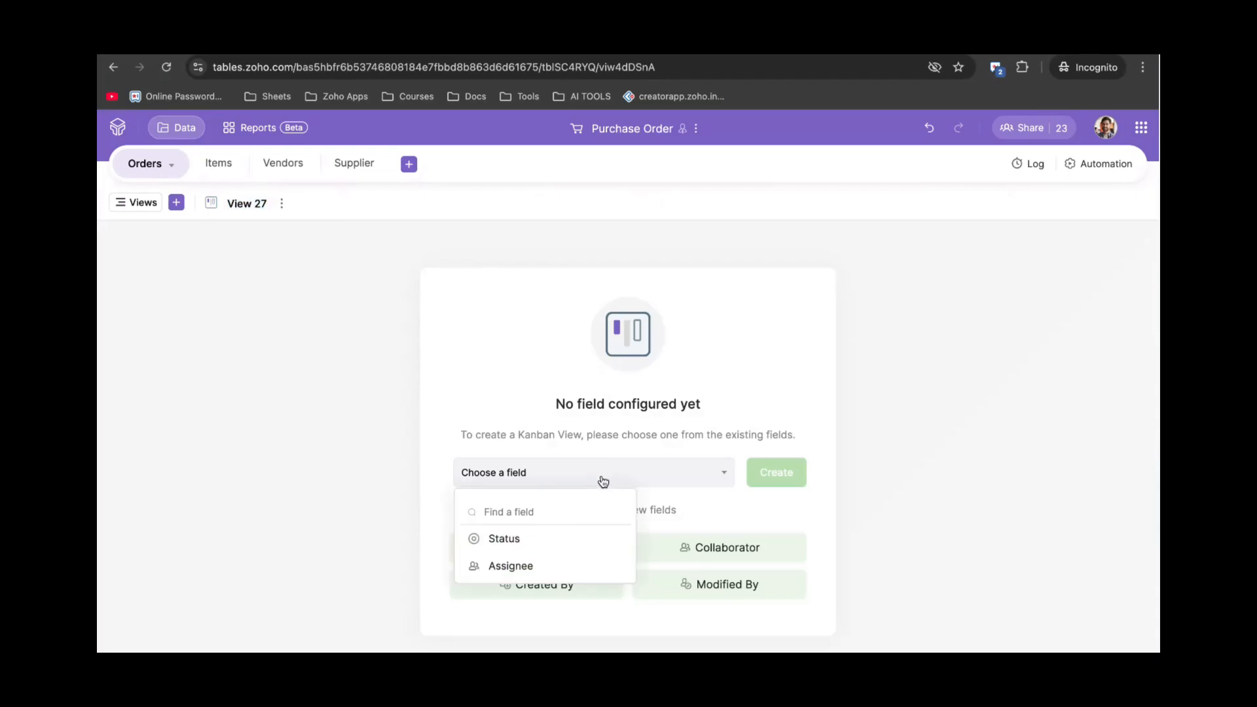
click(554, 546)
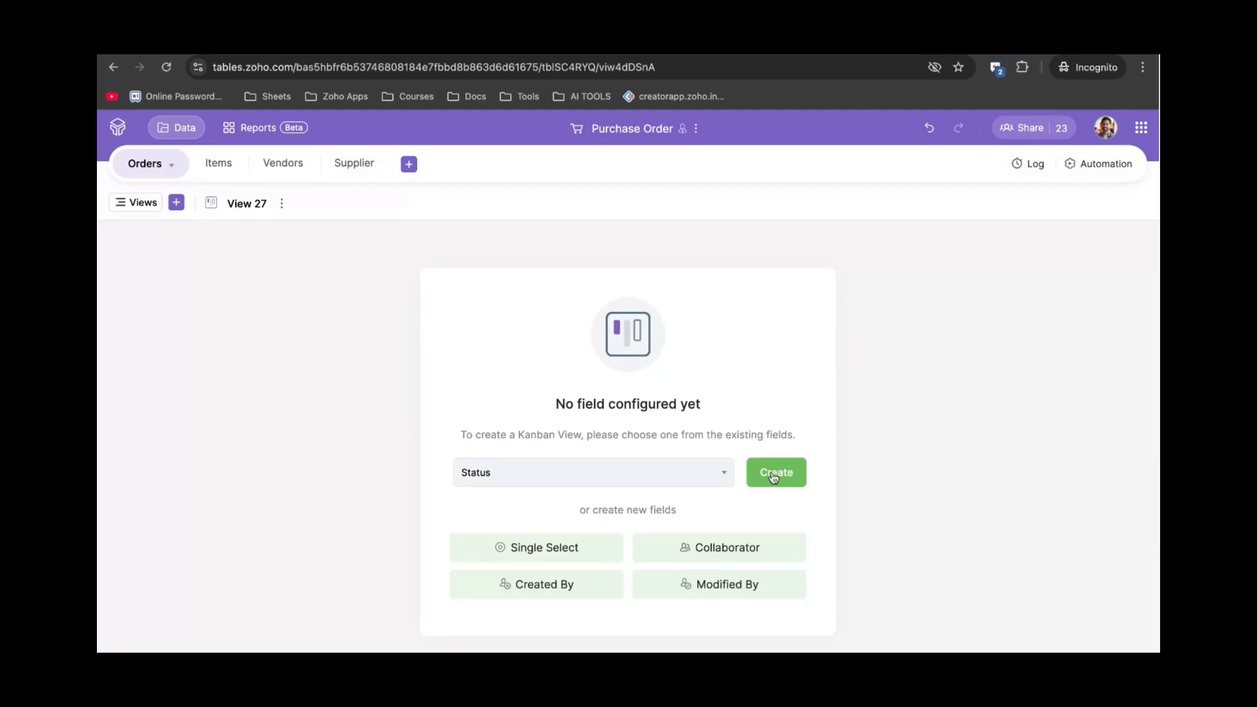
click(773, 476)
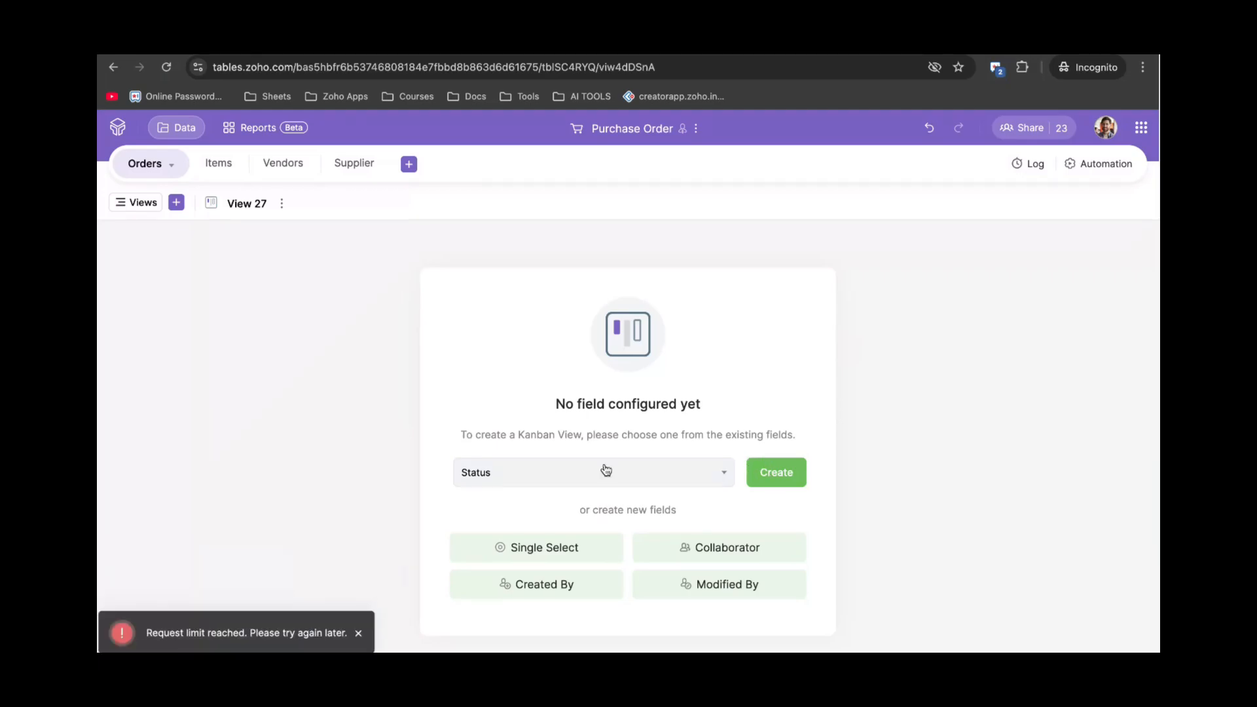
click(219, 163)
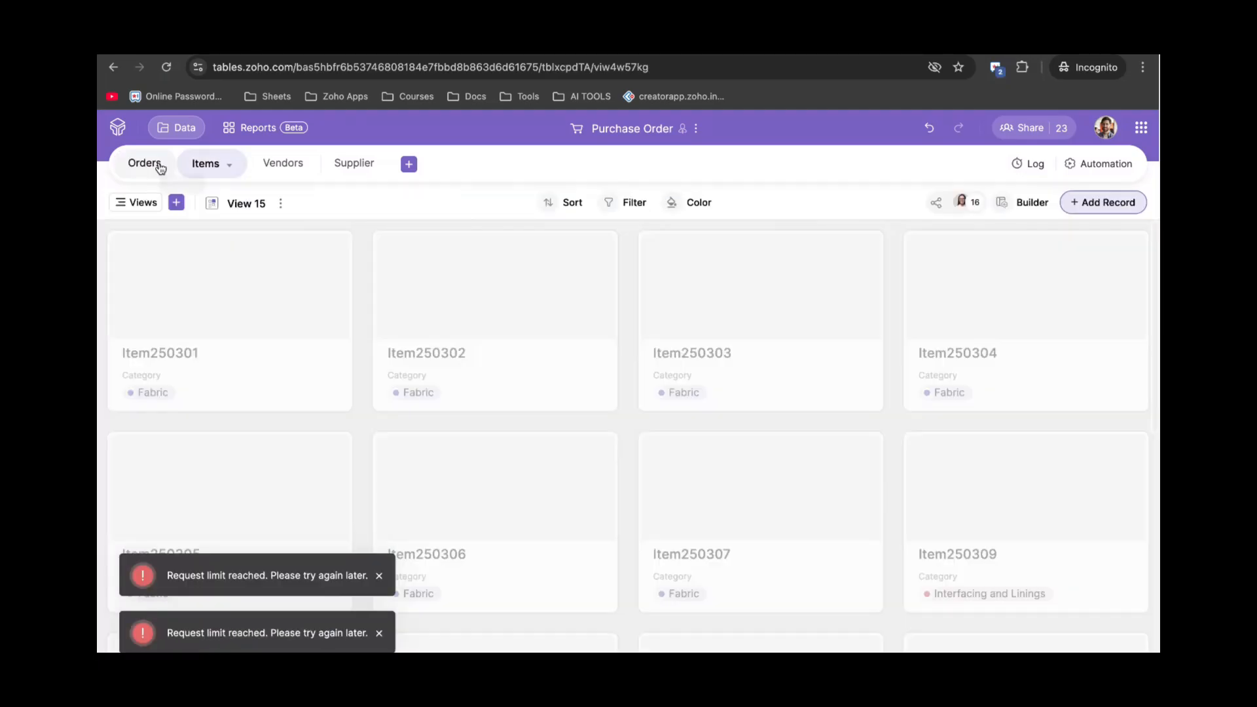
click(145, 163)
click(134, 204)
scroll(187, 373, down, 10)
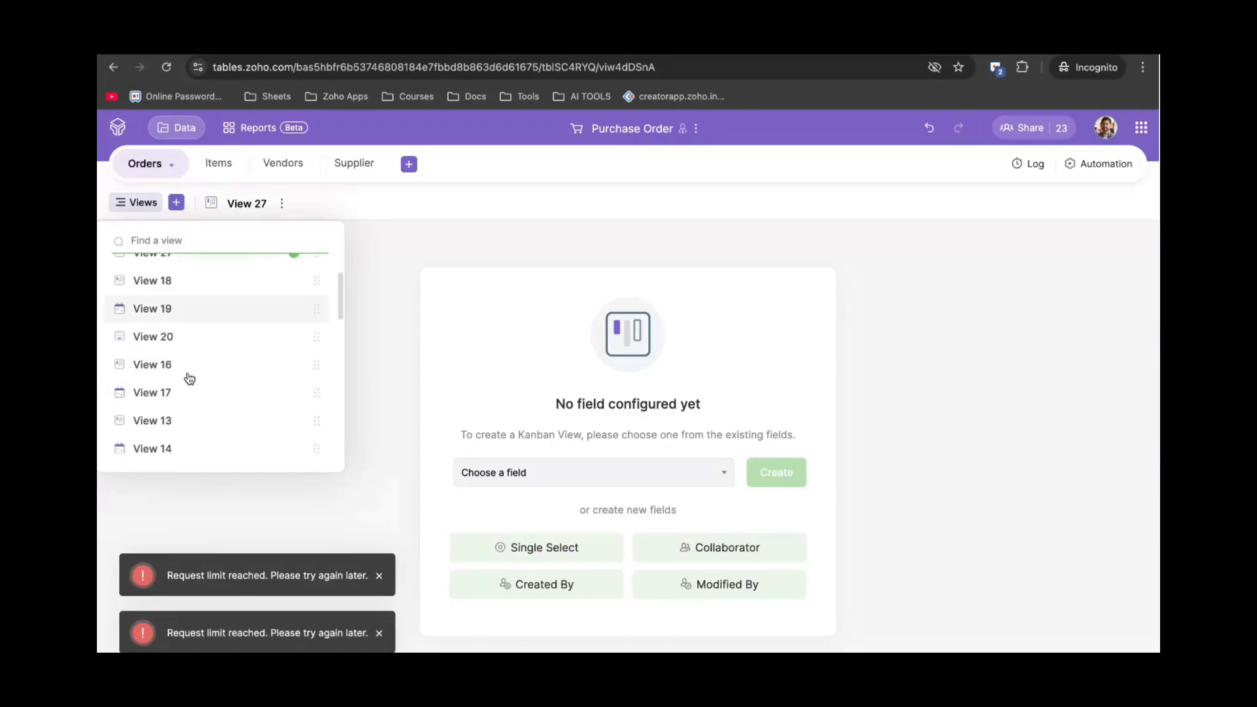
scroll(189, 378, down, 3)
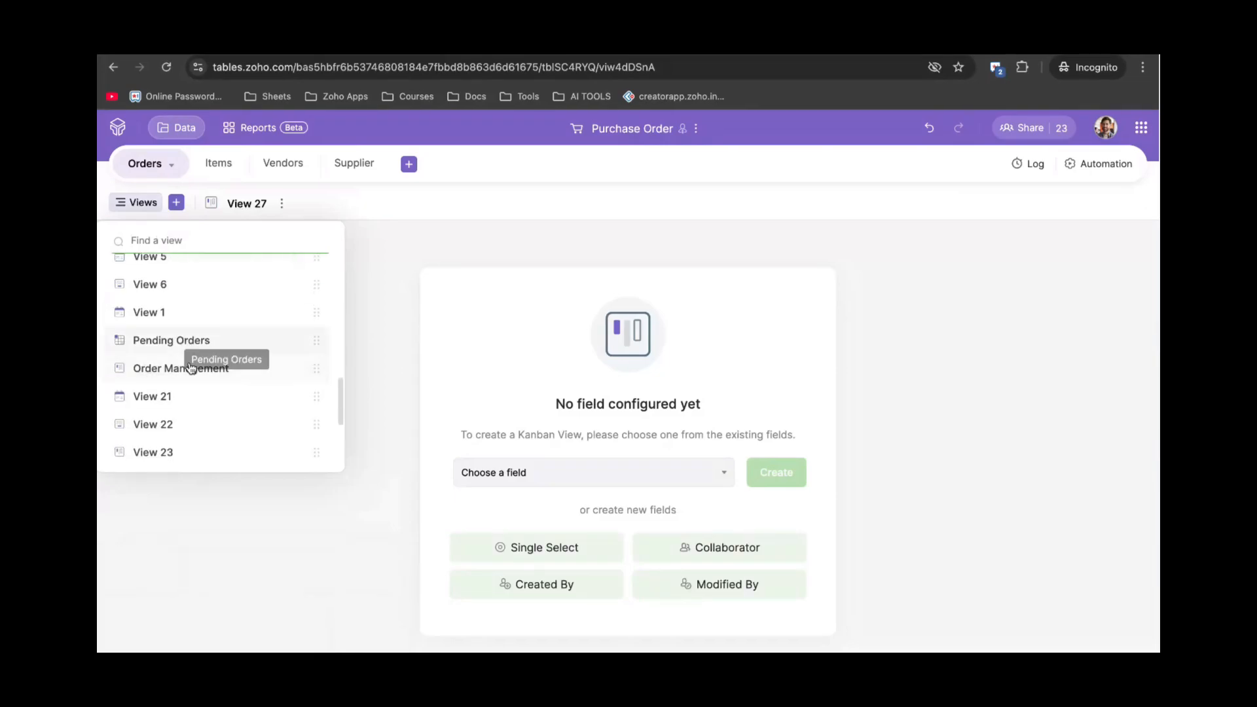
click(190, 368)
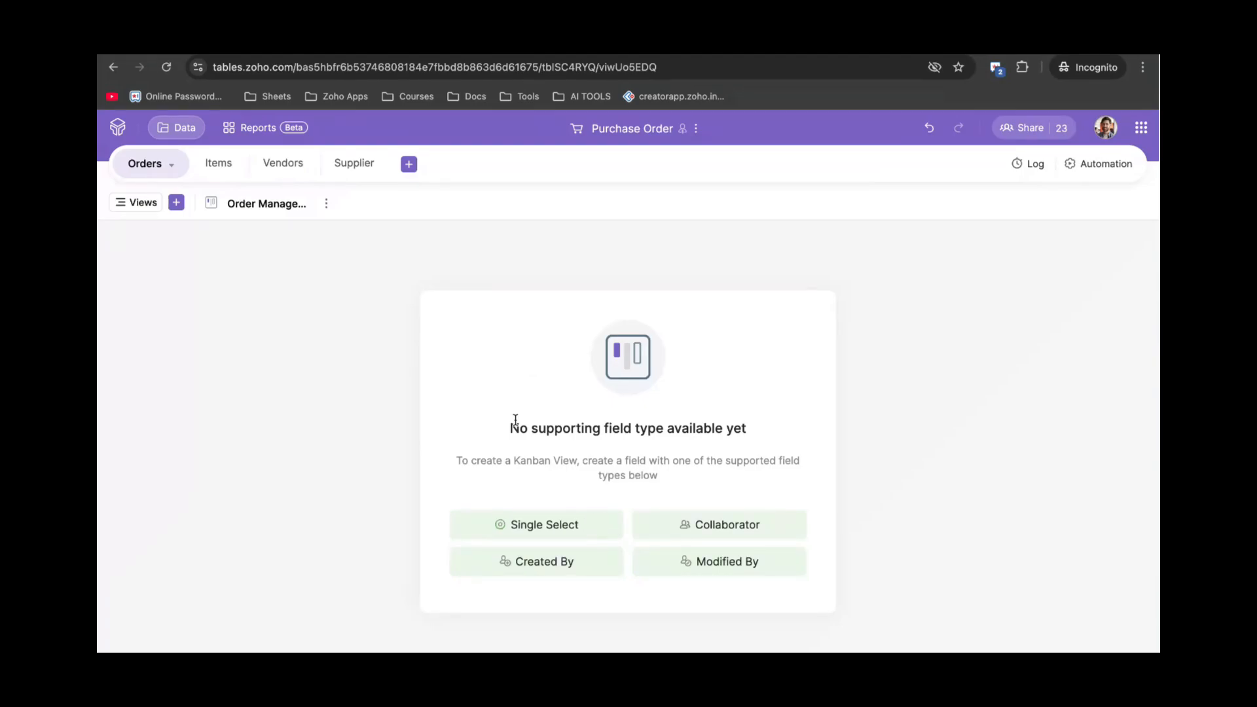
click(144, 205)
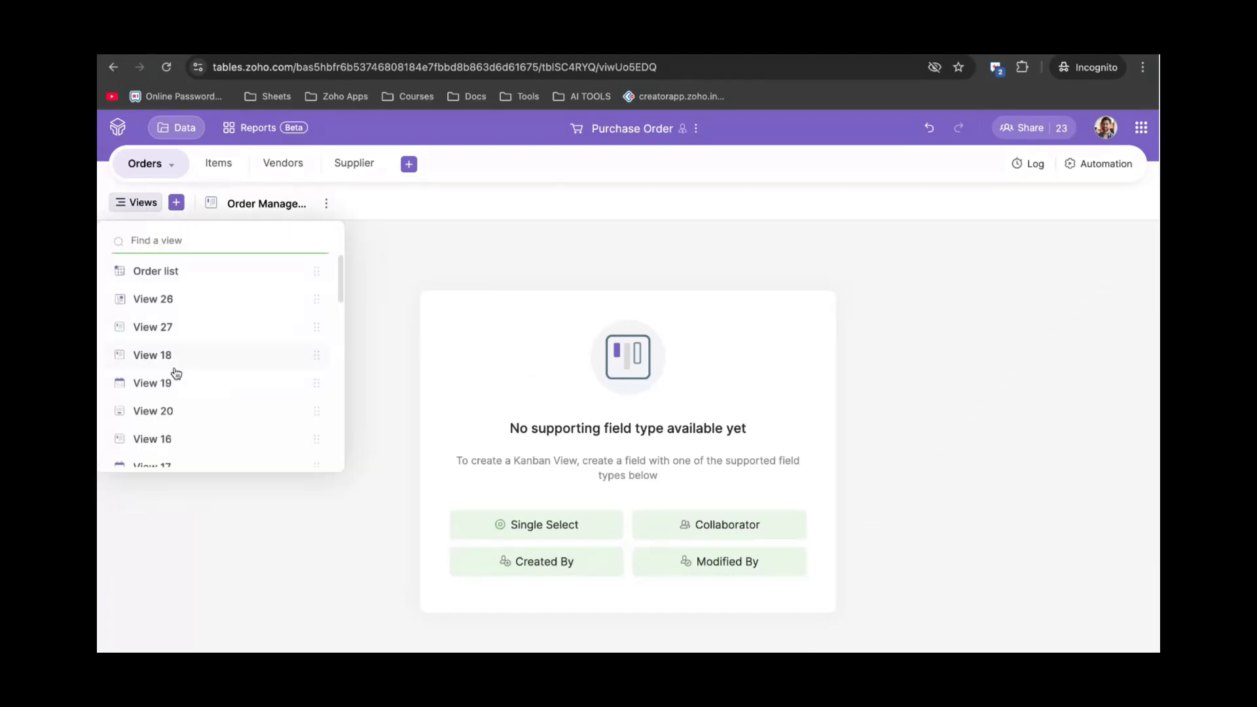
scroll(174, 373, down, 10)
scroll(175, 373, down, 1)
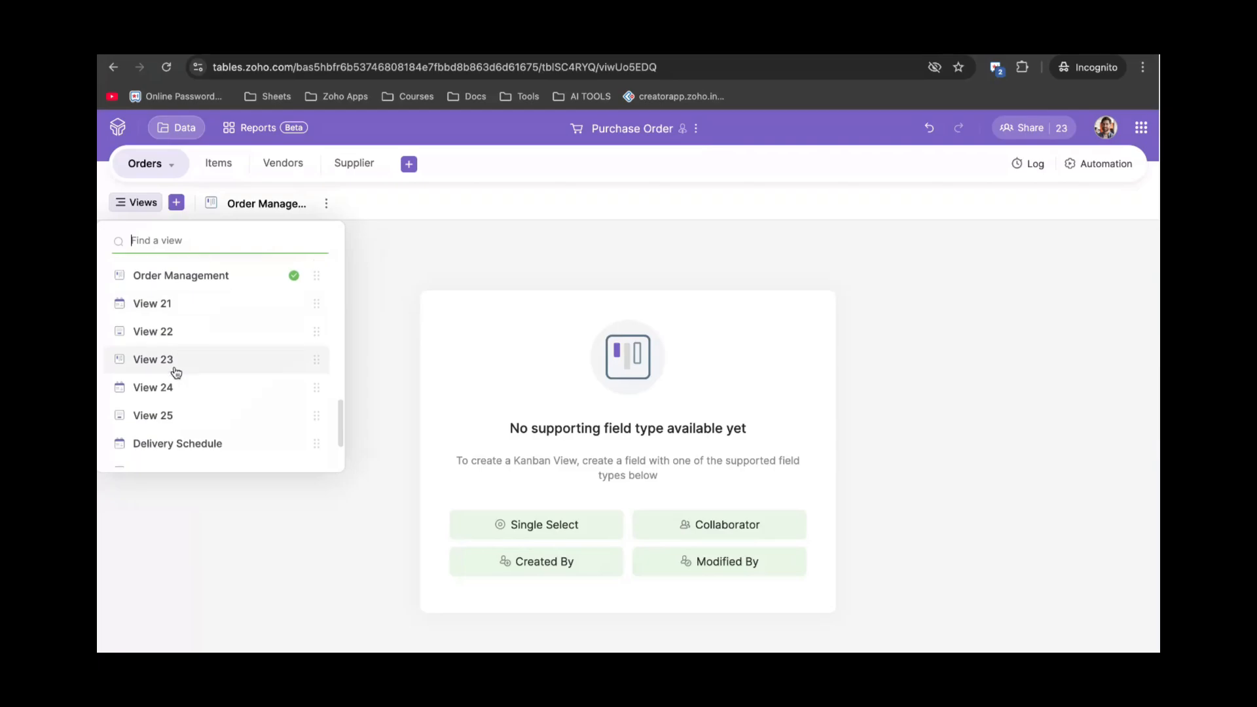
click(583, 530)
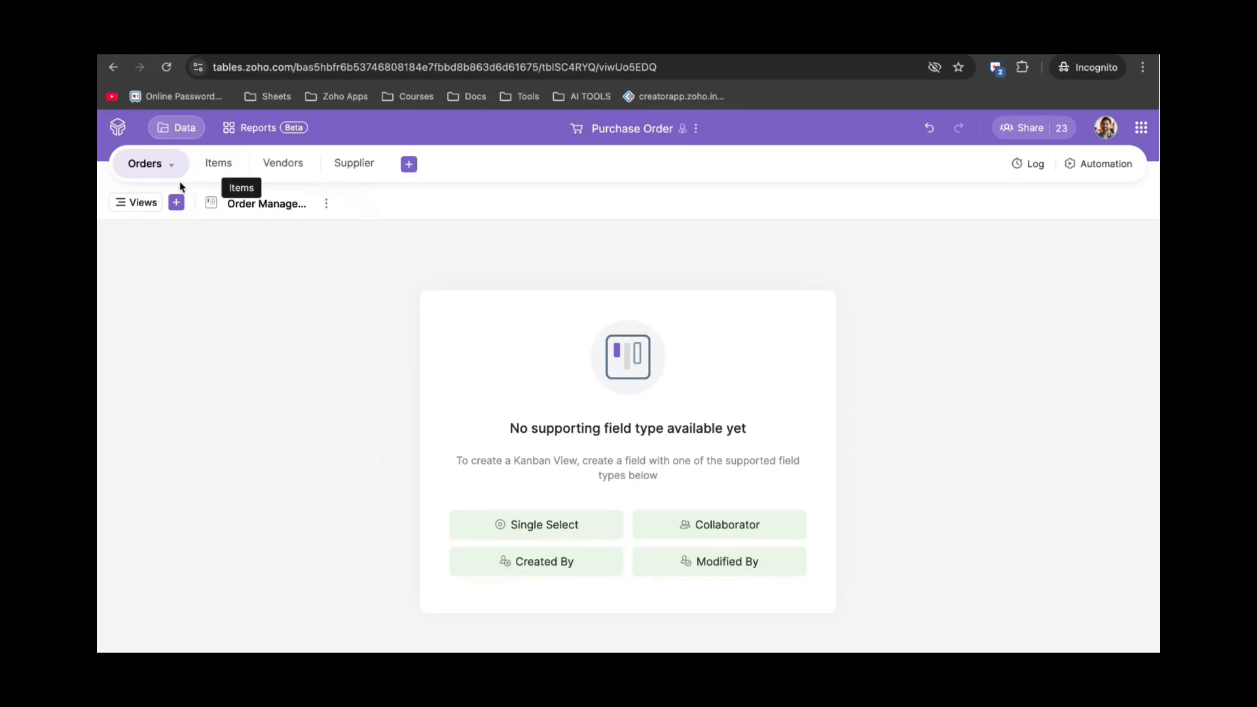
Create calendar view View 28 of Orders, showing purchase orders by date in July 2025.
click(177, 202)
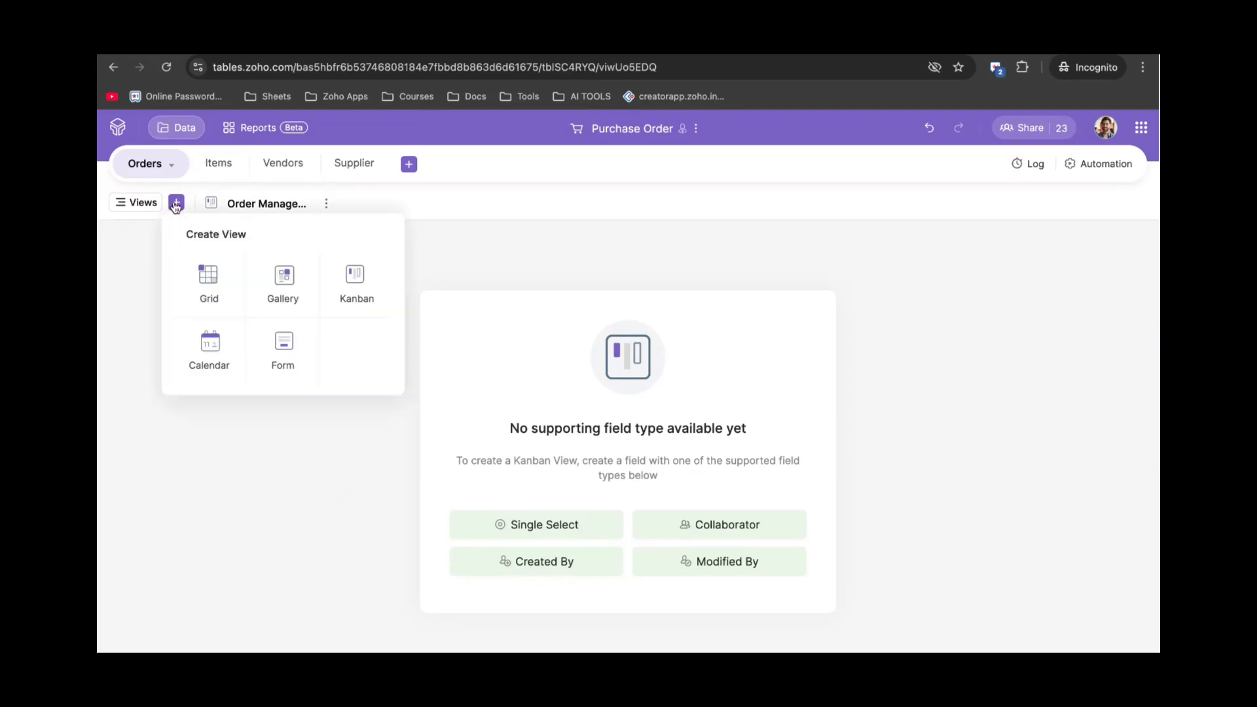
click(213, 354)
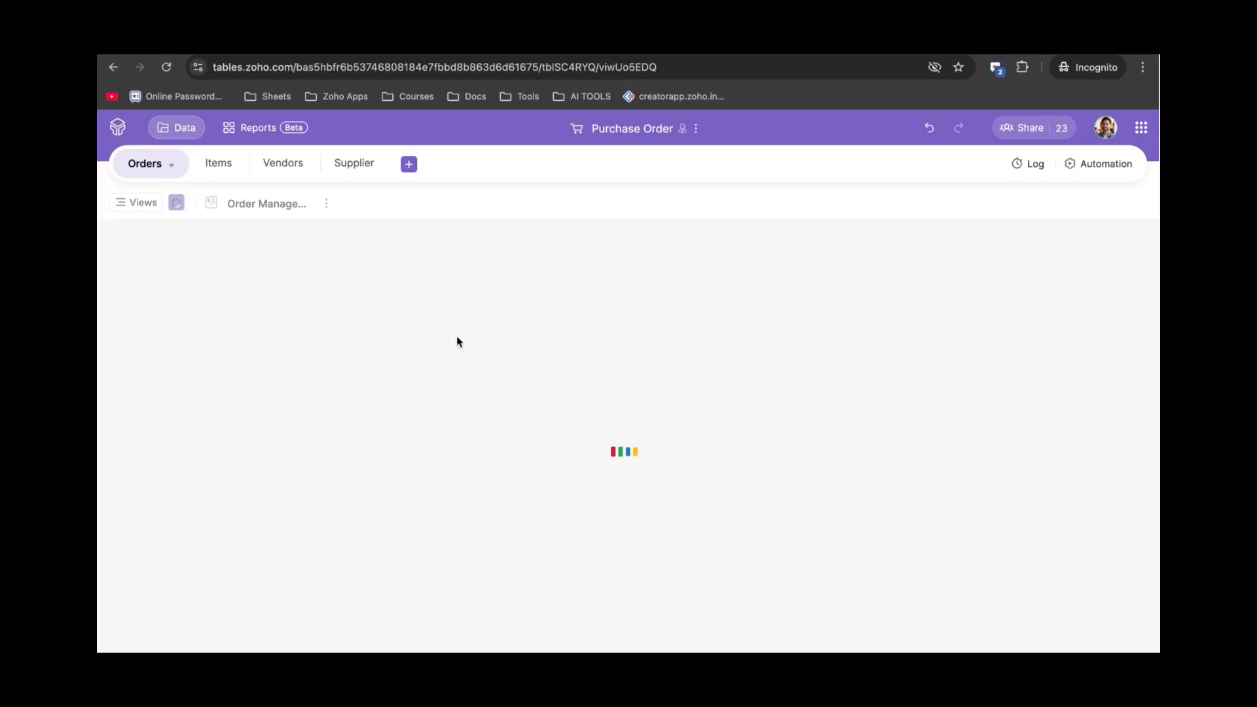
scroll(478, 357, up, 8)
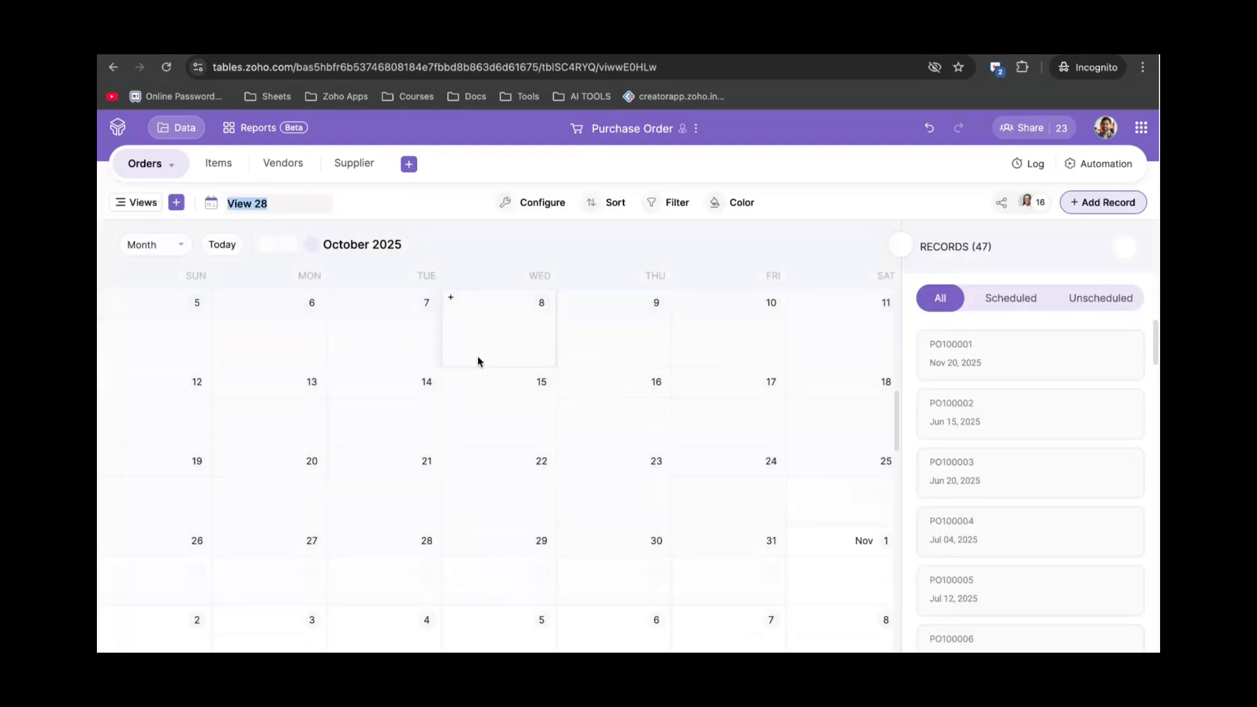
scroll(477, 360, up, 10)
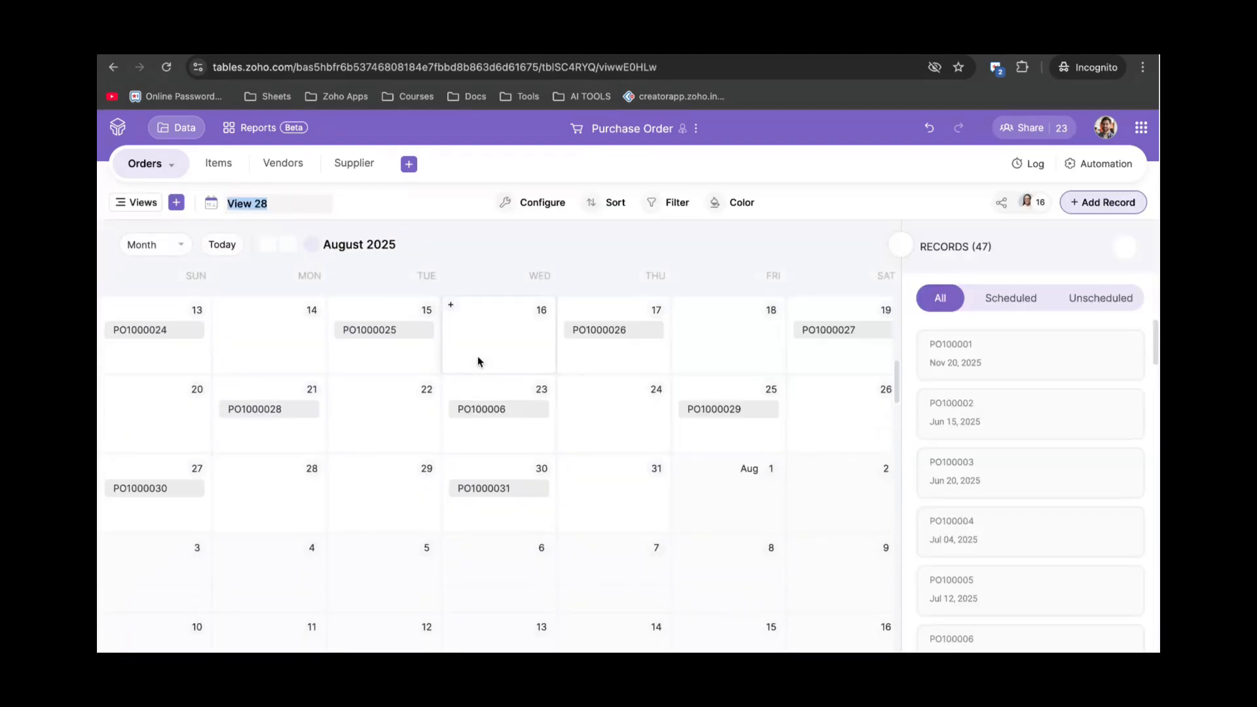
scroll(477, 356, up, 3)
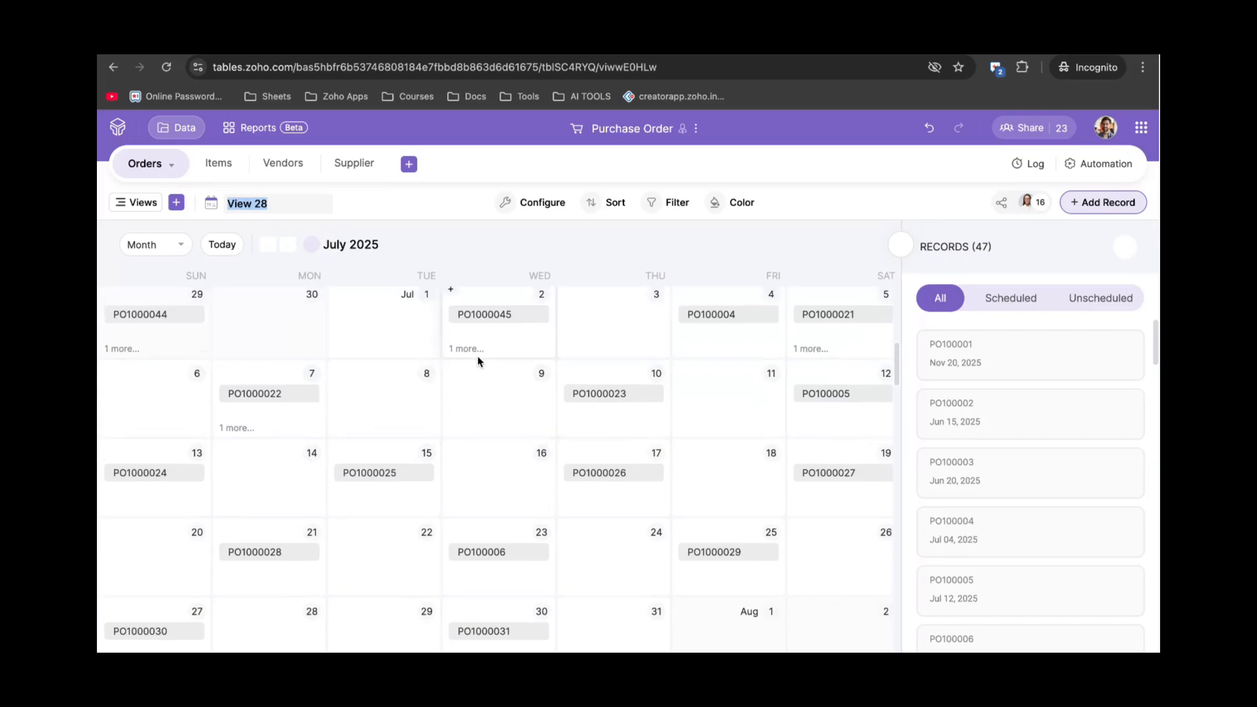
scroll(466, 408, down, 1)
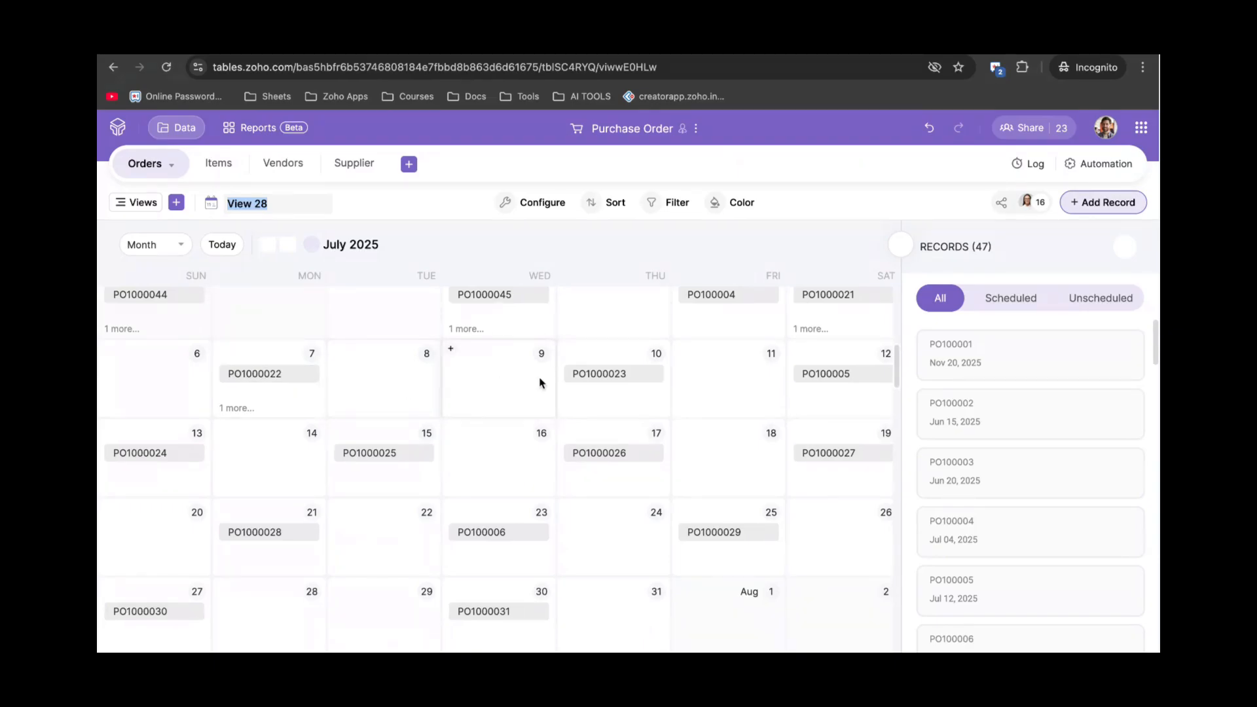
click(169, 246)
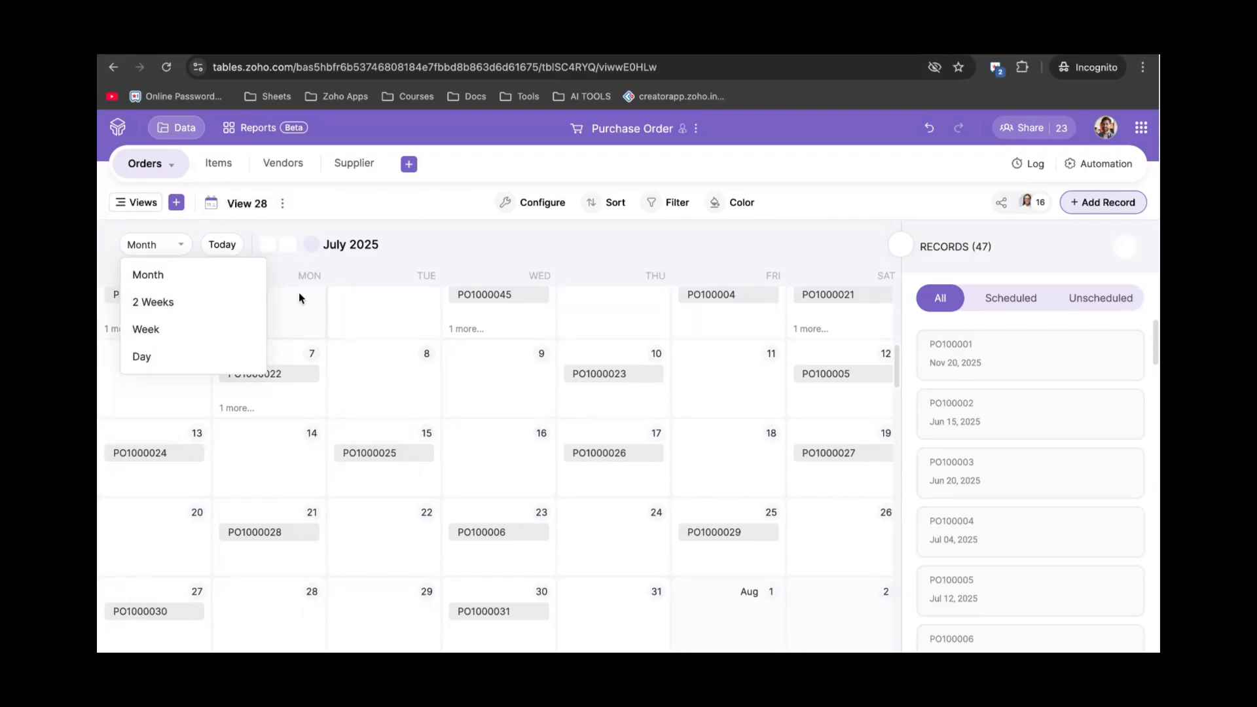
click(363, 274)
click(176, 204)
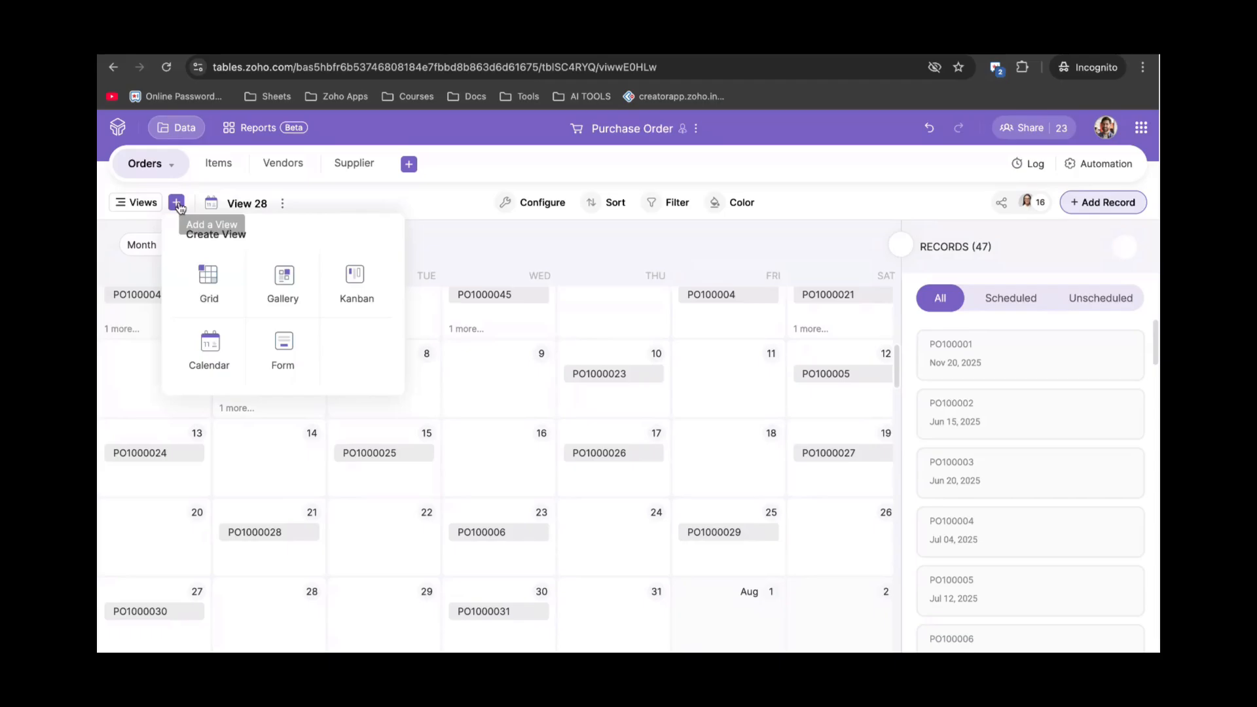
Create form view View 29 on Orders, starting with Purchase Date and Vendor Name fields.
click(284, 345)
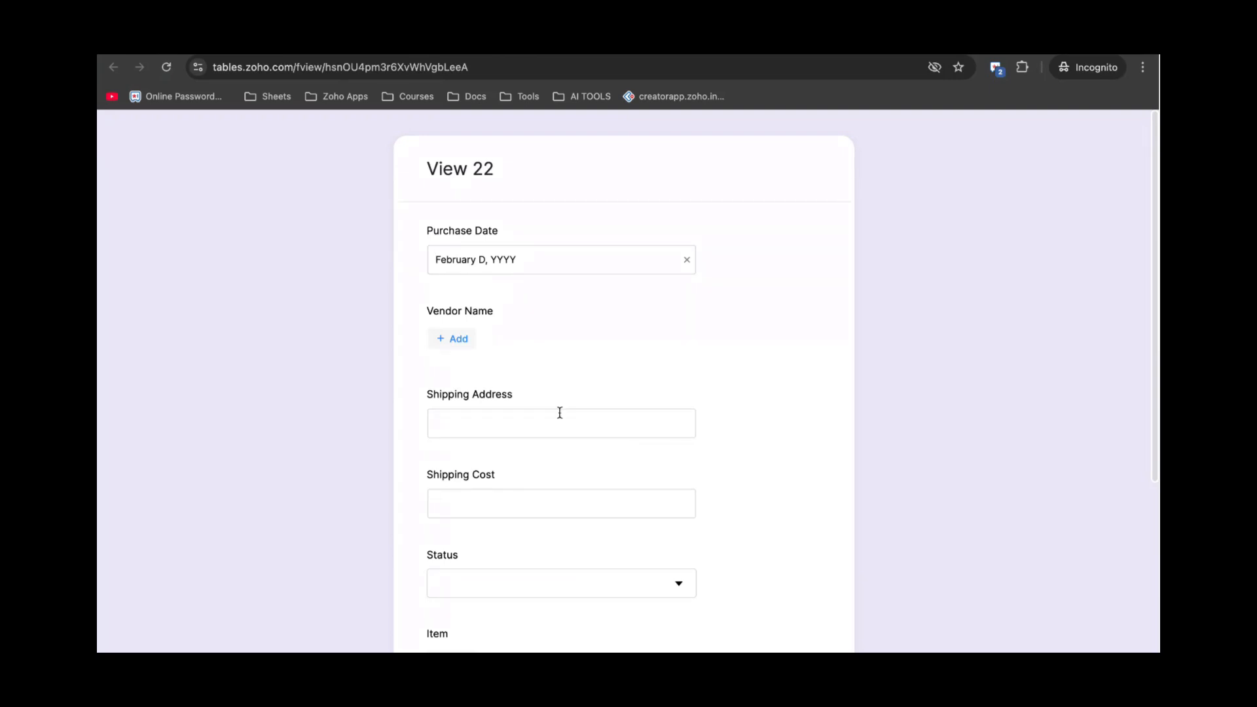
scroll(560, 413, down, 1)
scroll(560, 413, up, 1)
double_click(496, 393)
click(461, 393)
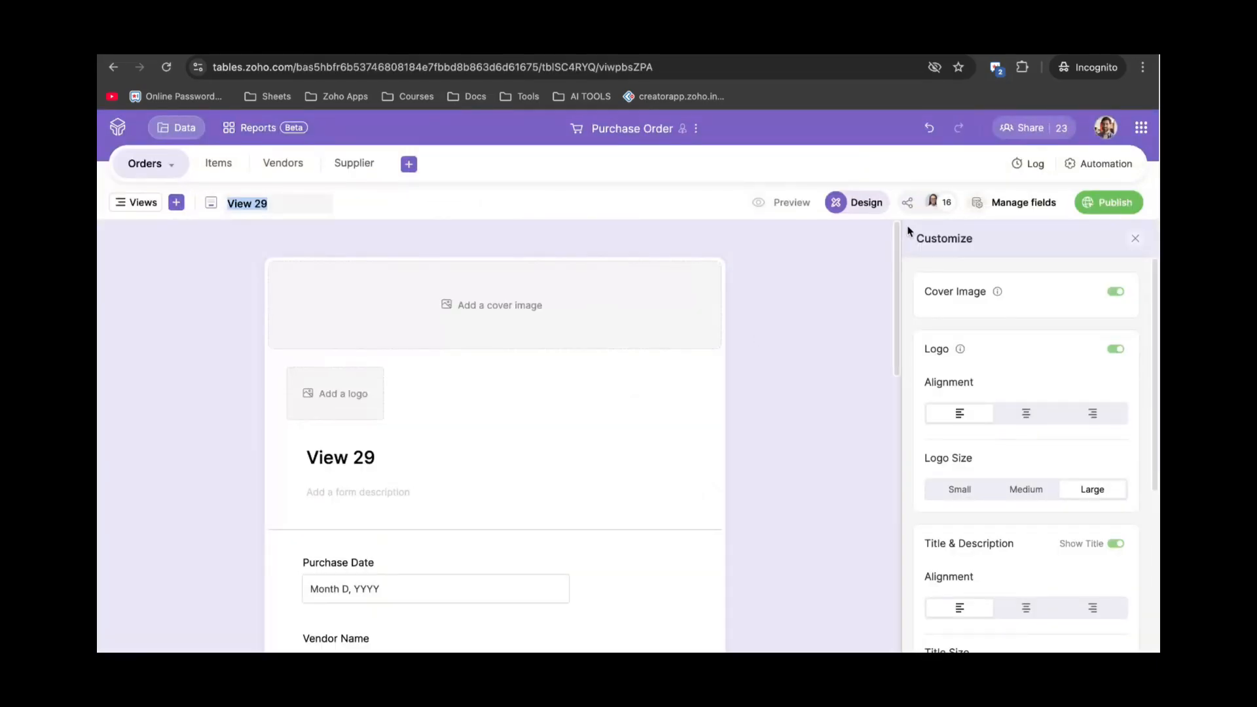
Show the View 29 form's field list and open the Shipping Address field settings.
click(1005, 203)
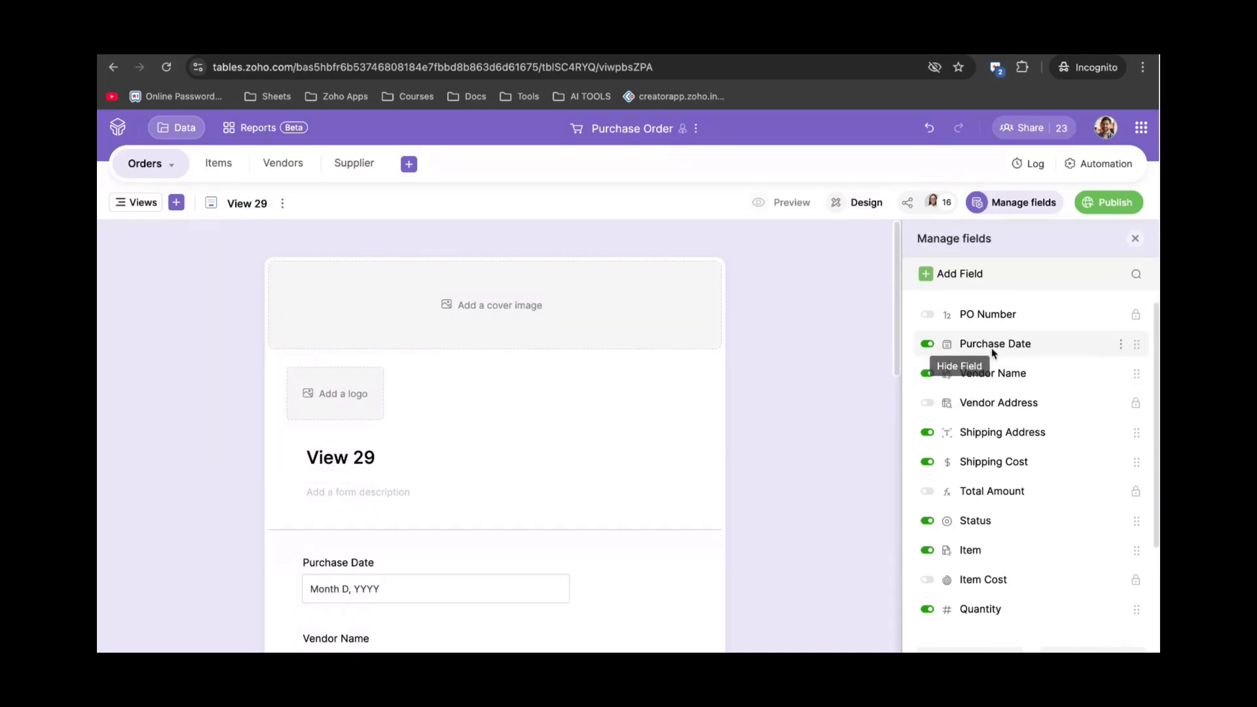
scroll(547, 468, down, 3)
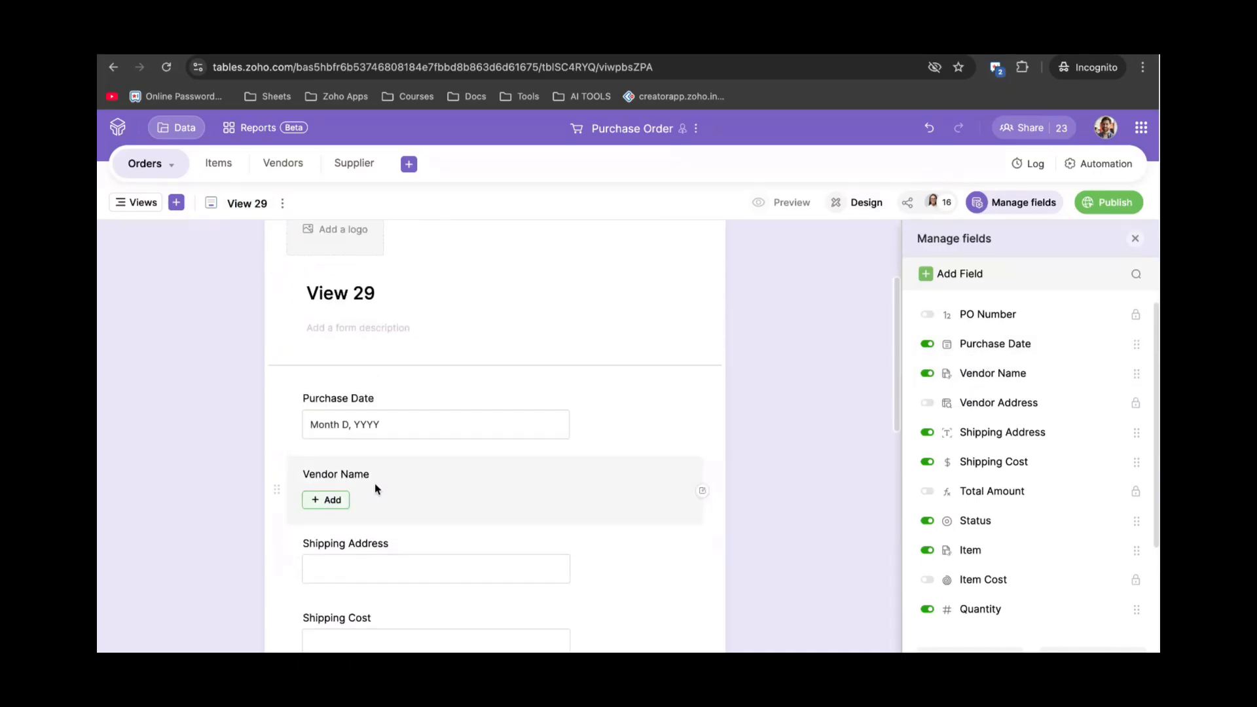
scroll(377, 483, down, 1)
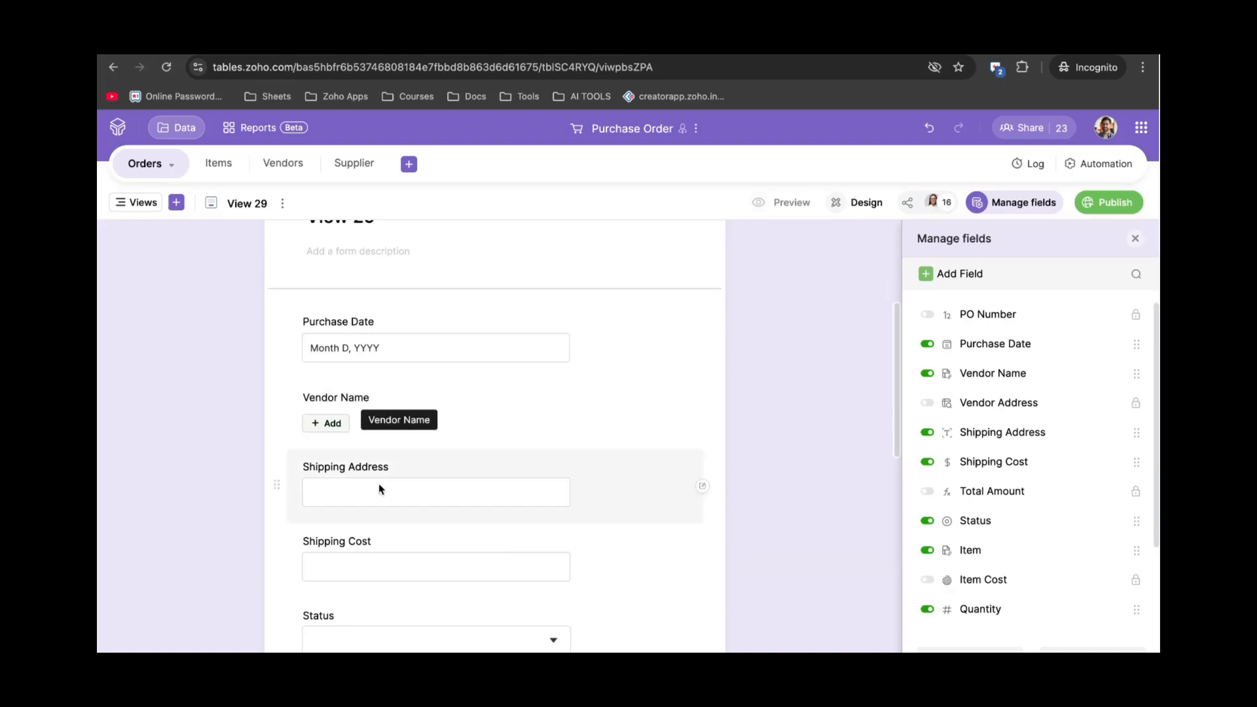
click(407, 492)
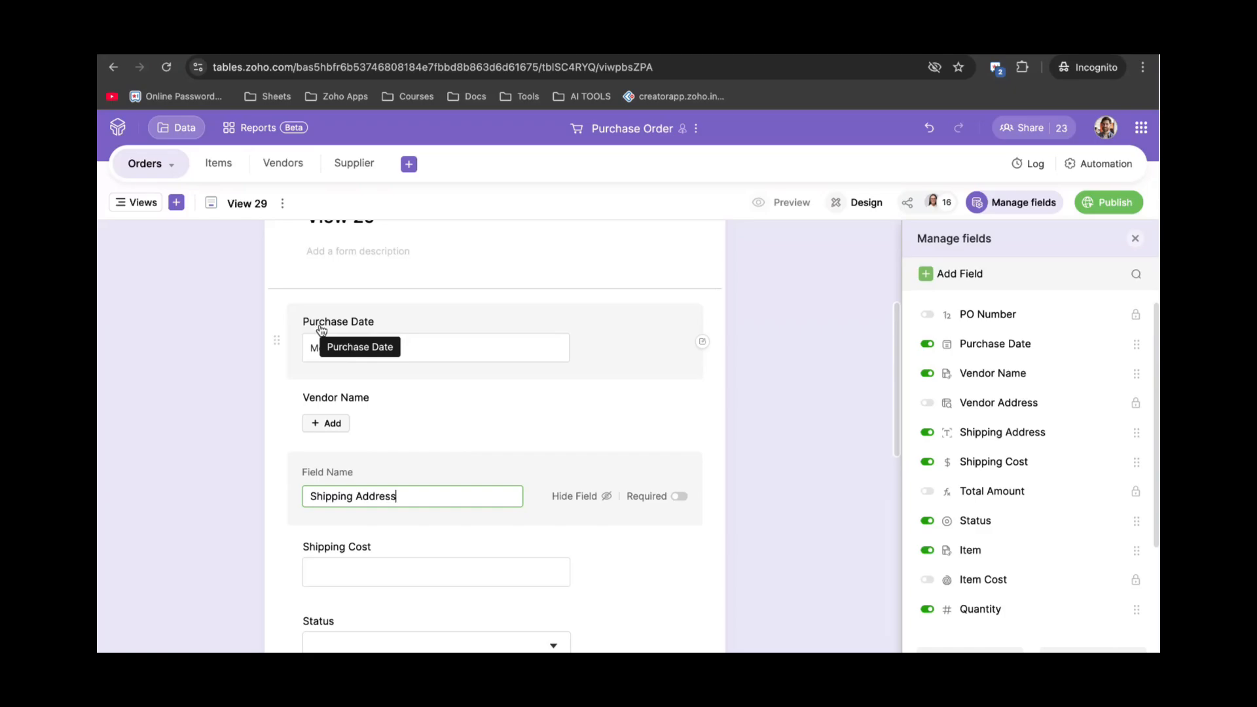
scroll(409, 398, down, 1)
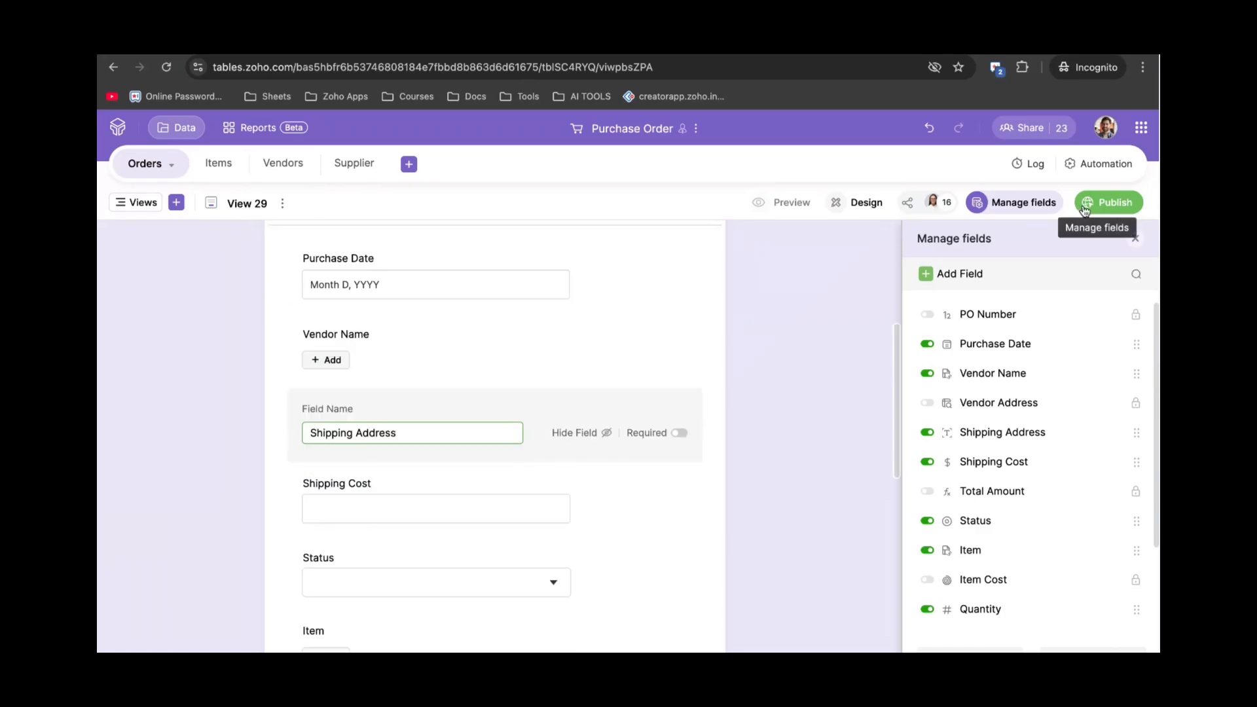
click(1124, 207)
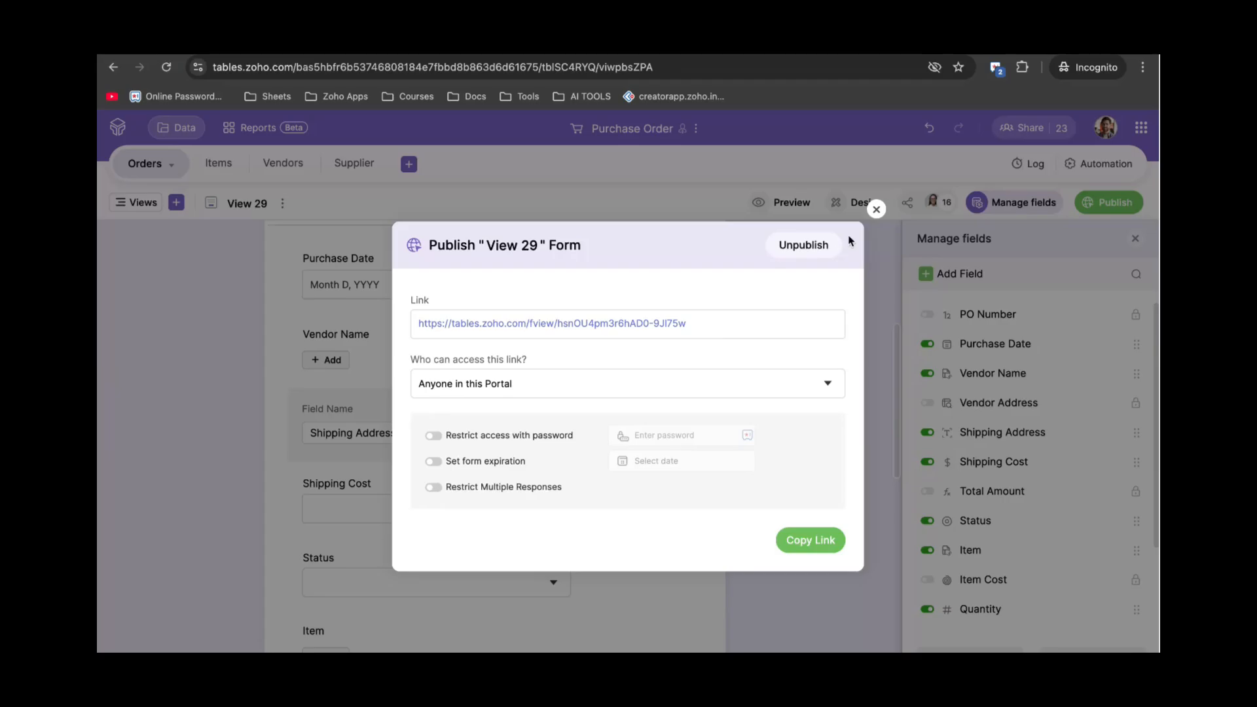
Close the View 29 publish dialog with the portal-wide link, then dismiss the Create View popup.
click(876, 209)
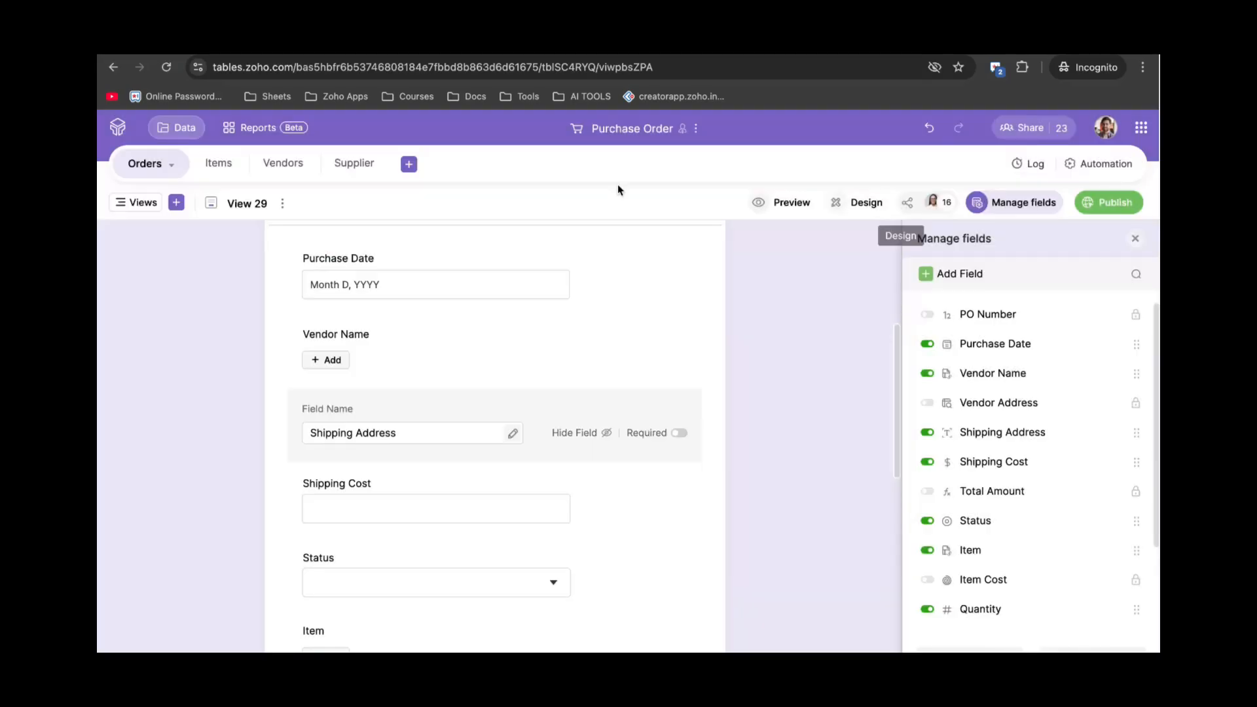
click(176, 203)
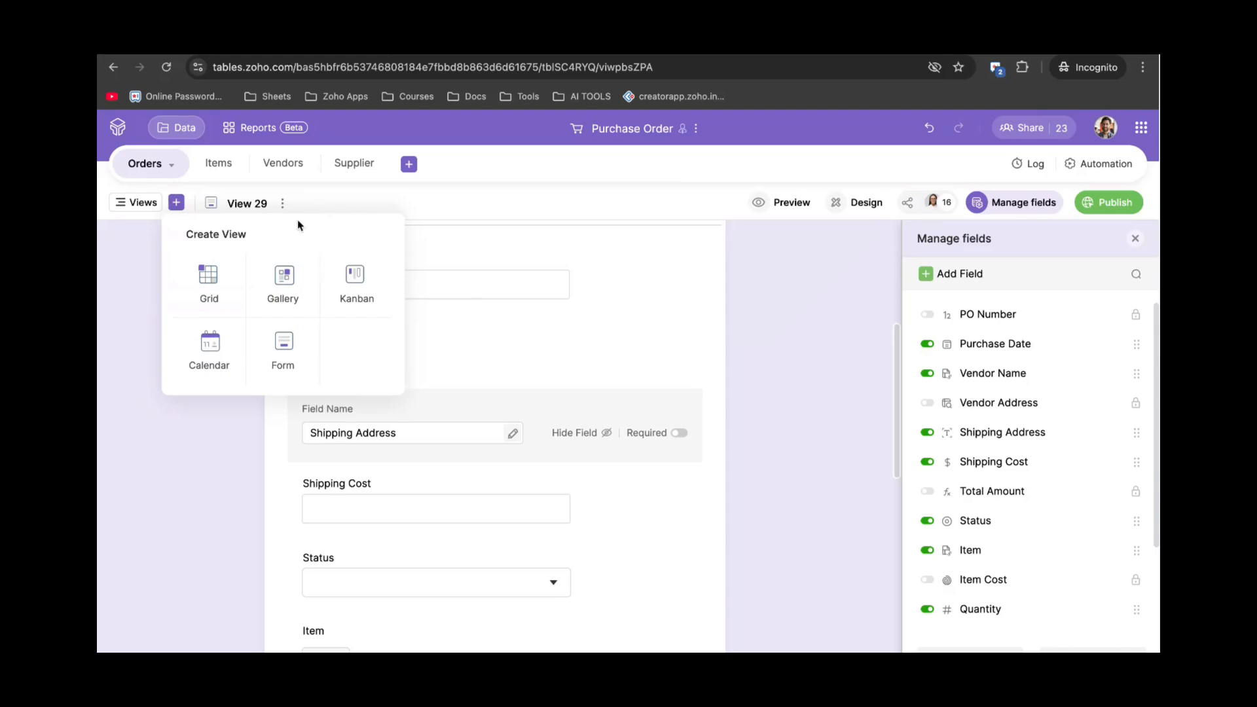
click(339, 197)
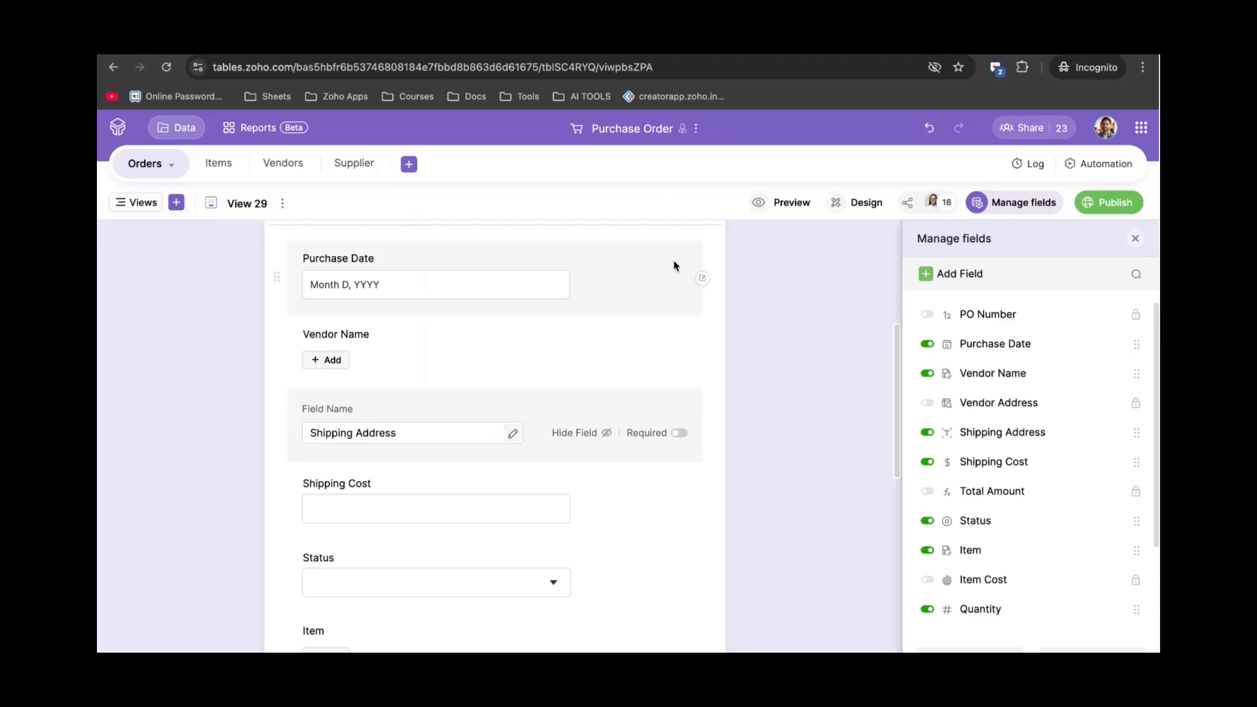
Set up Automation 8 on Orders with a 'When a record is created' trigger, then close it.
click(1103, 164)
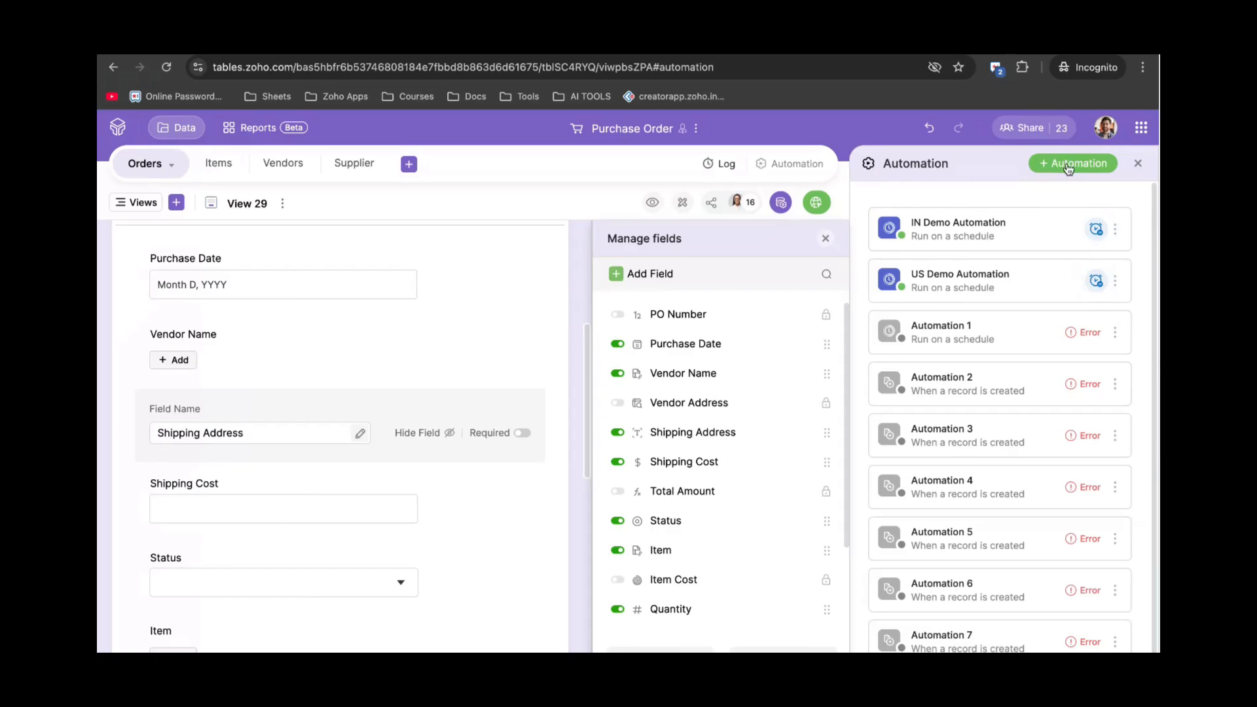
click(1069, 169)
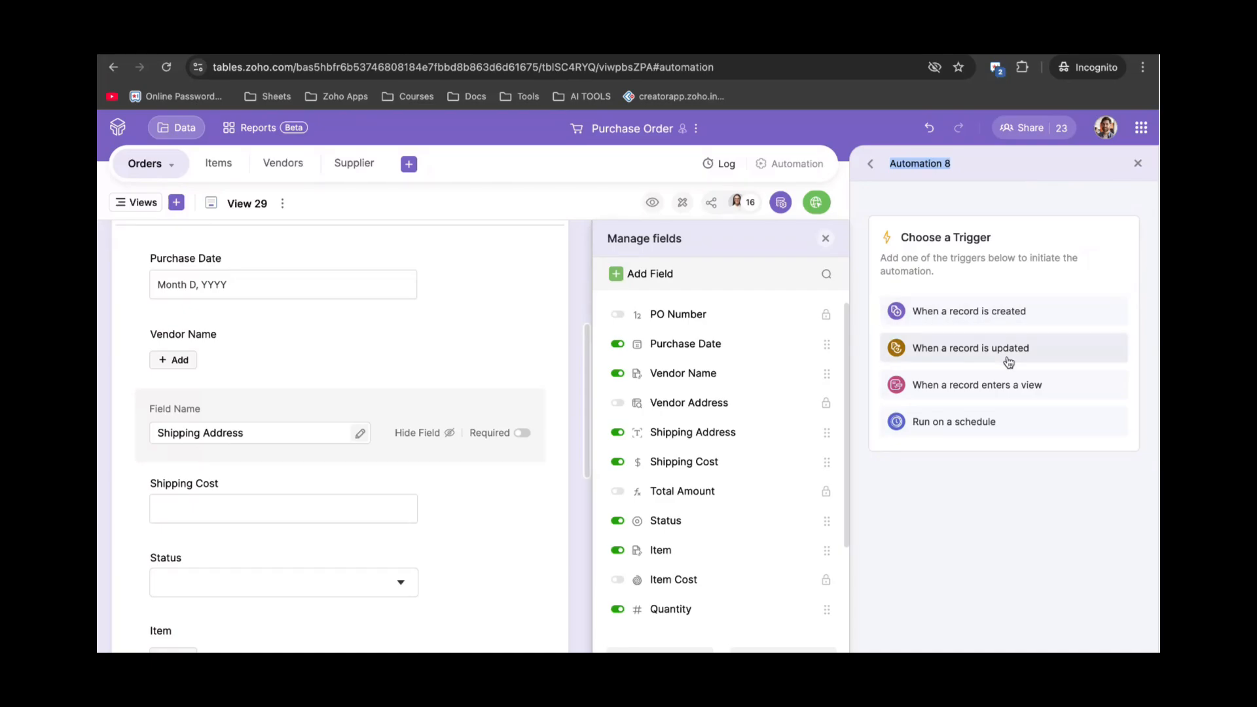
click(977, 312)
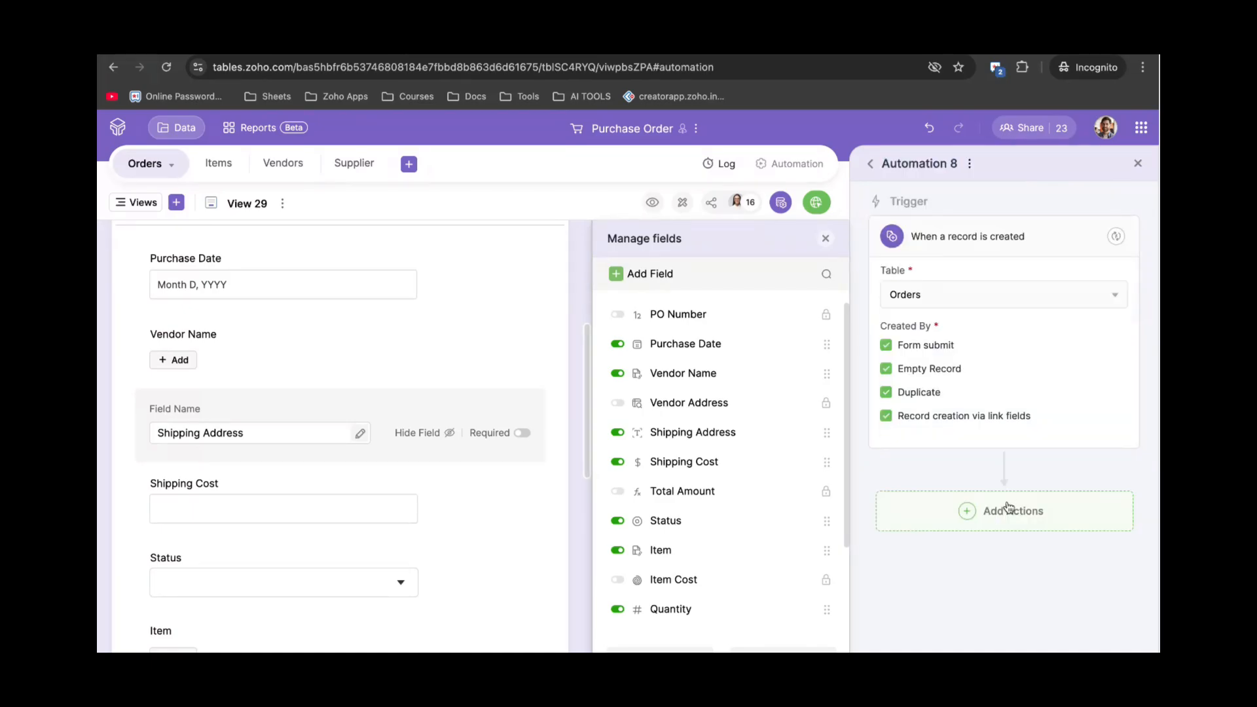
click(1008, 510)
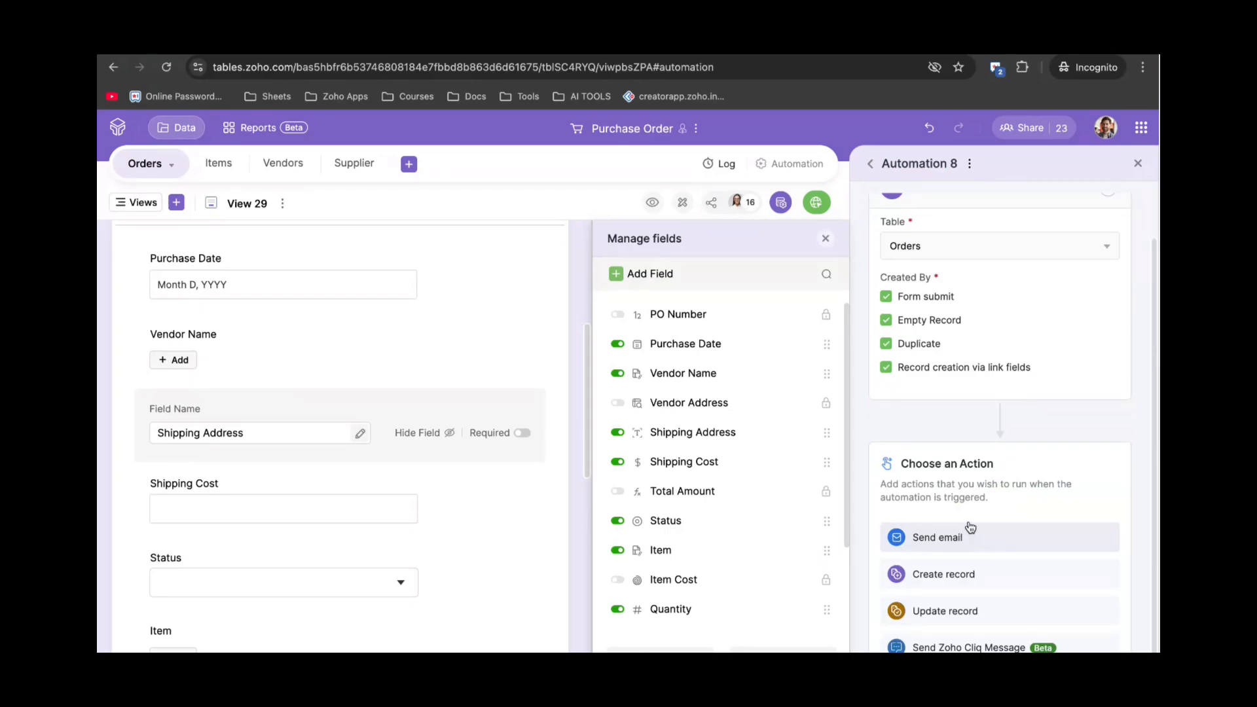
scroll(971, 436, up, 1)
scroll(972, 436, up, 1)
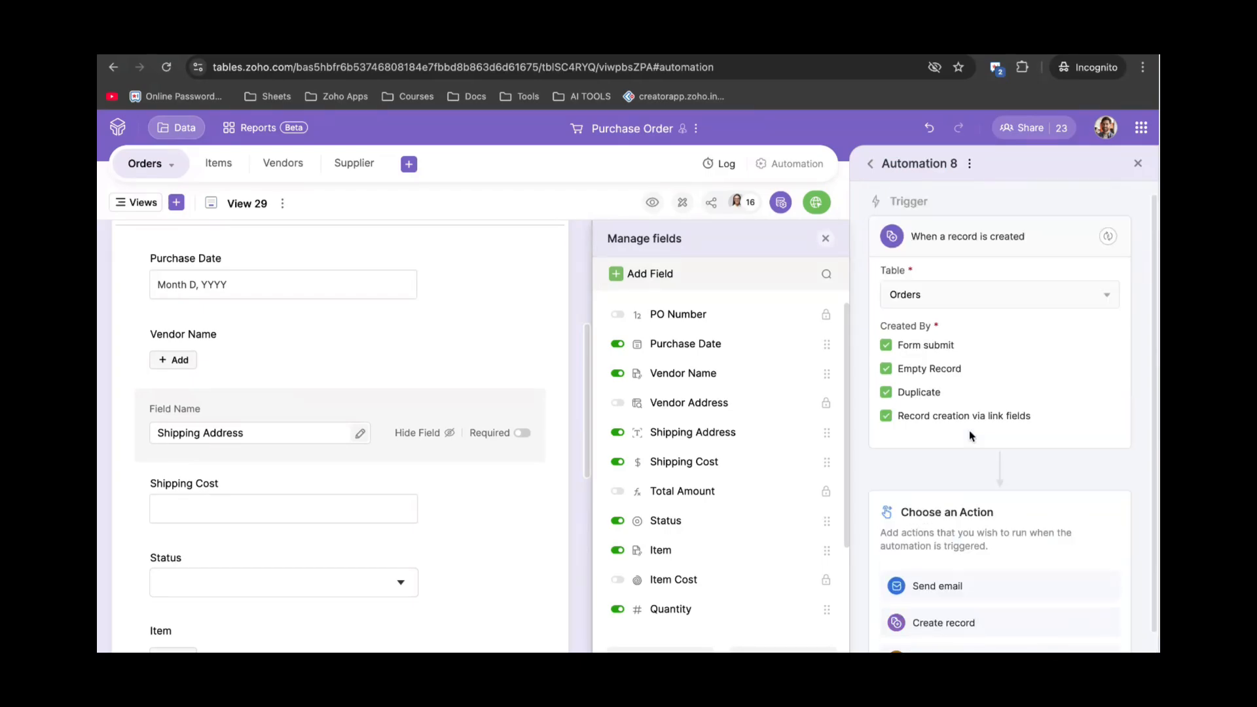
scroll(968, 490, down, 1)
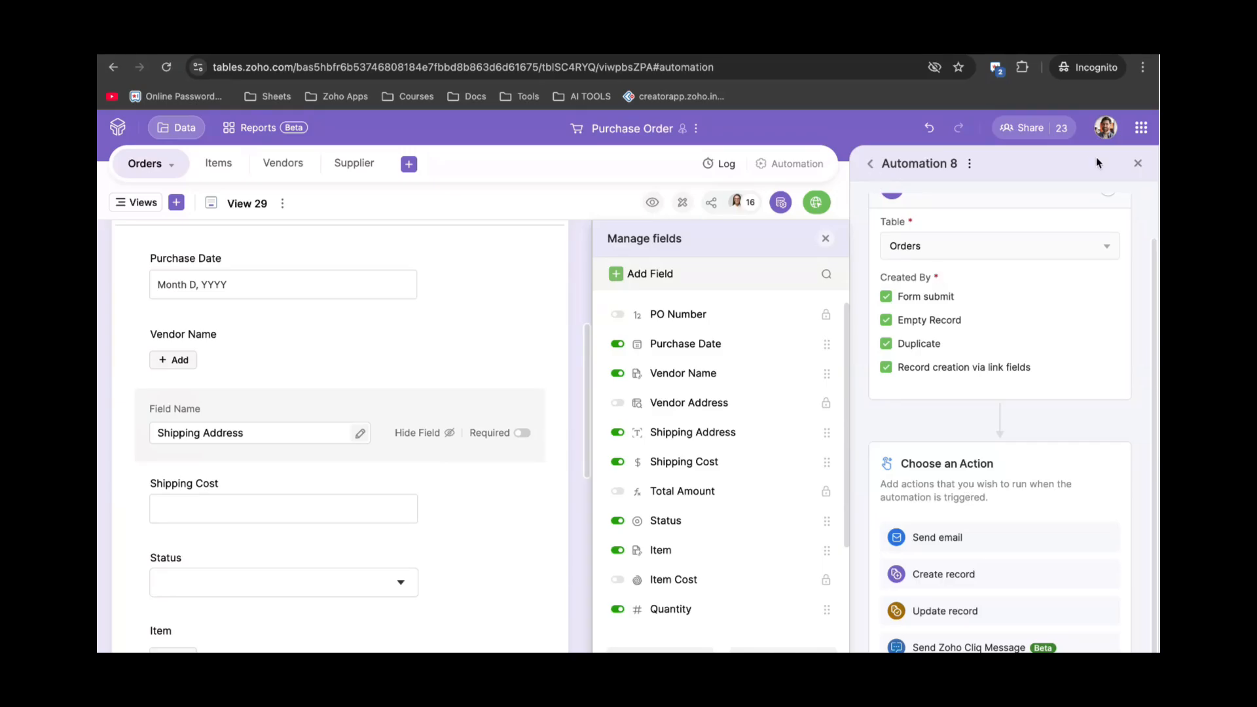
click(1136, 164)
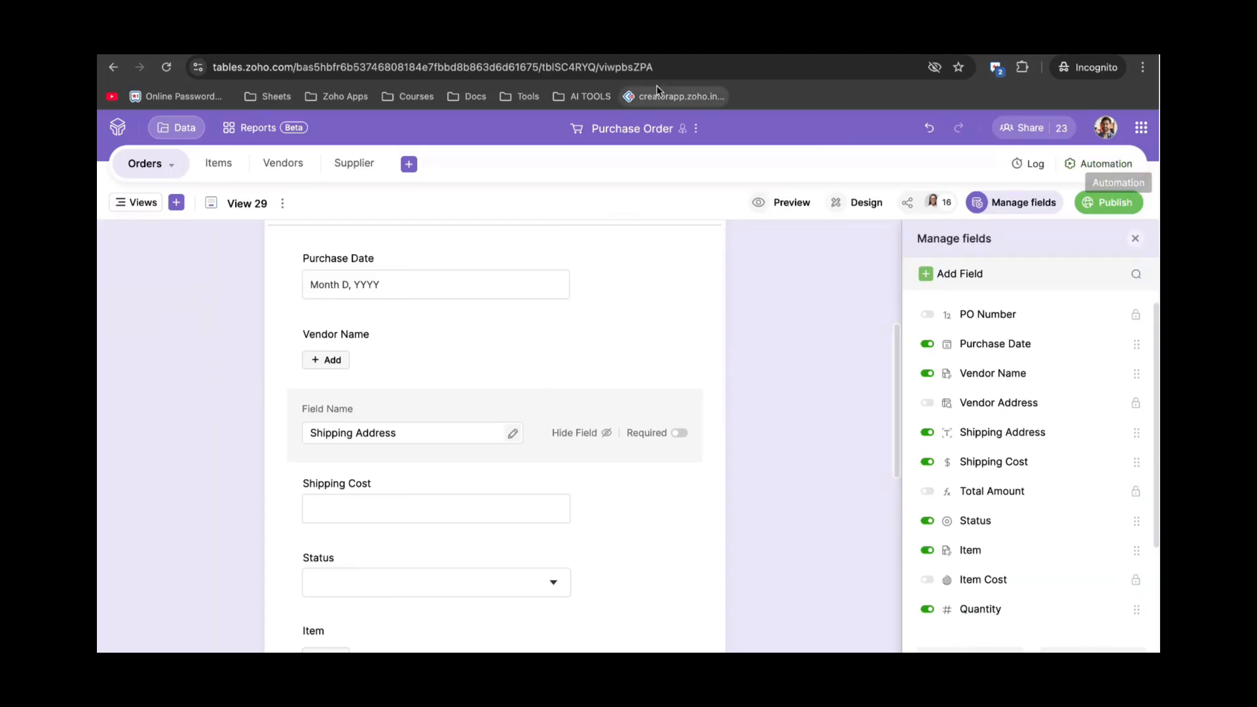
scroll(374, 242, up, 4)
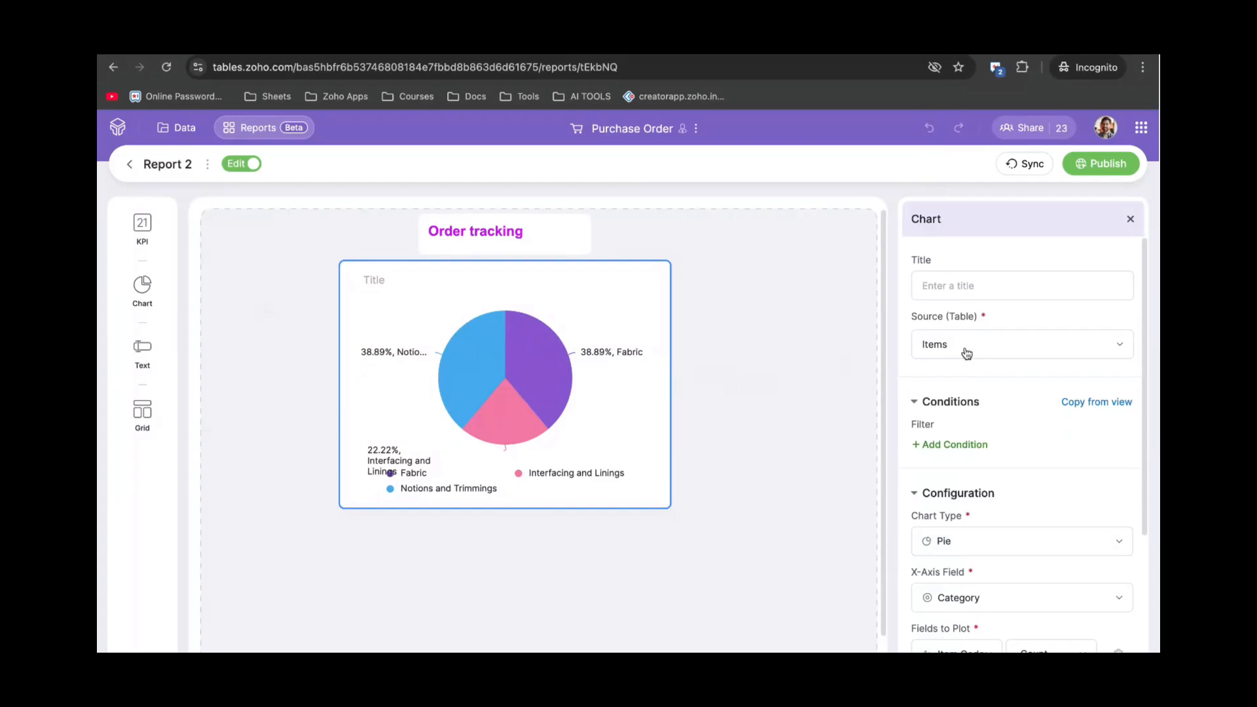
click(1006, 346)
click(1008, 441)
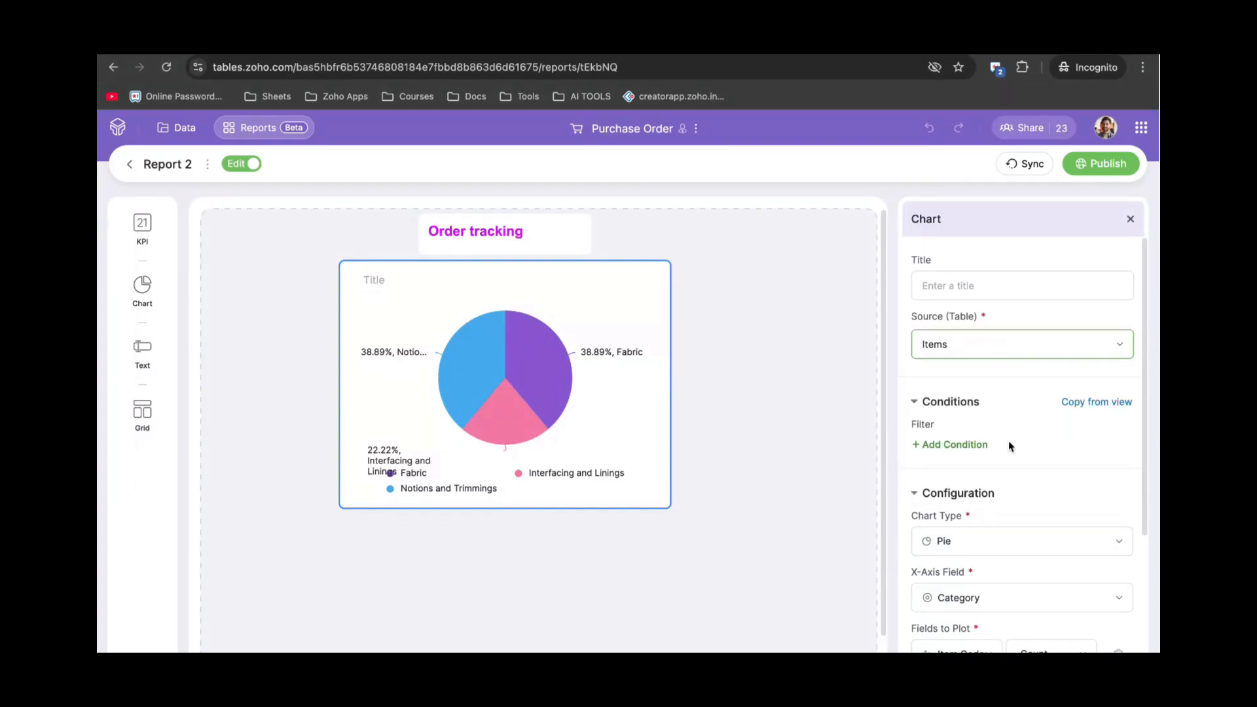
scroll(1008, 441, down, 2)
scroll(1008, 441, down, 1)
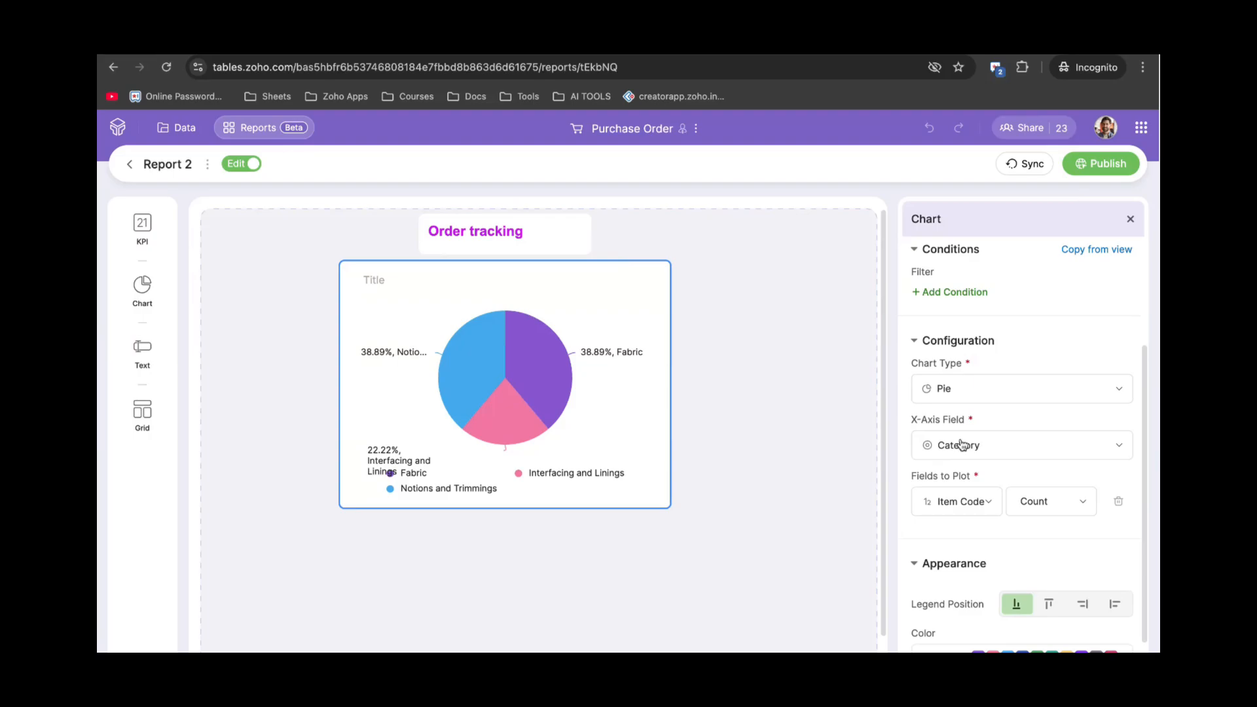
Check Report 2's public link in the Publish dialog, then return to Zoho Flow's My Flows.
mouse_move(611, 415)
click(1100, 165)
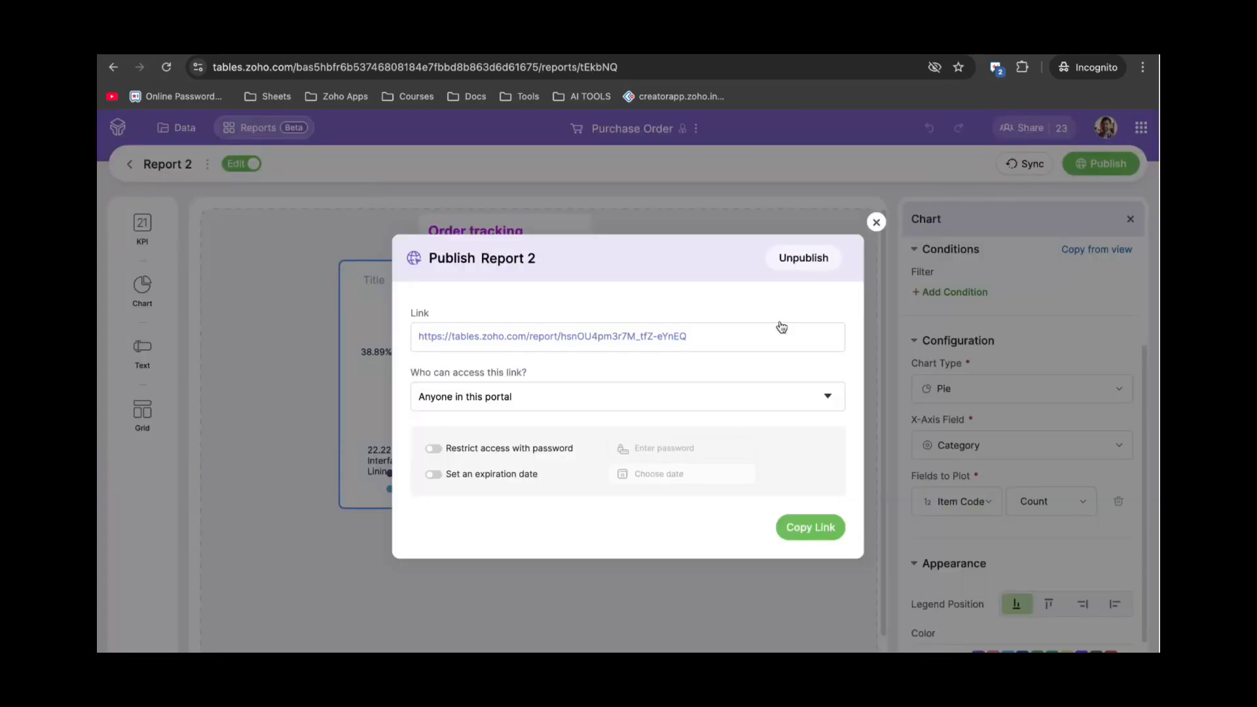
click(876, 223)
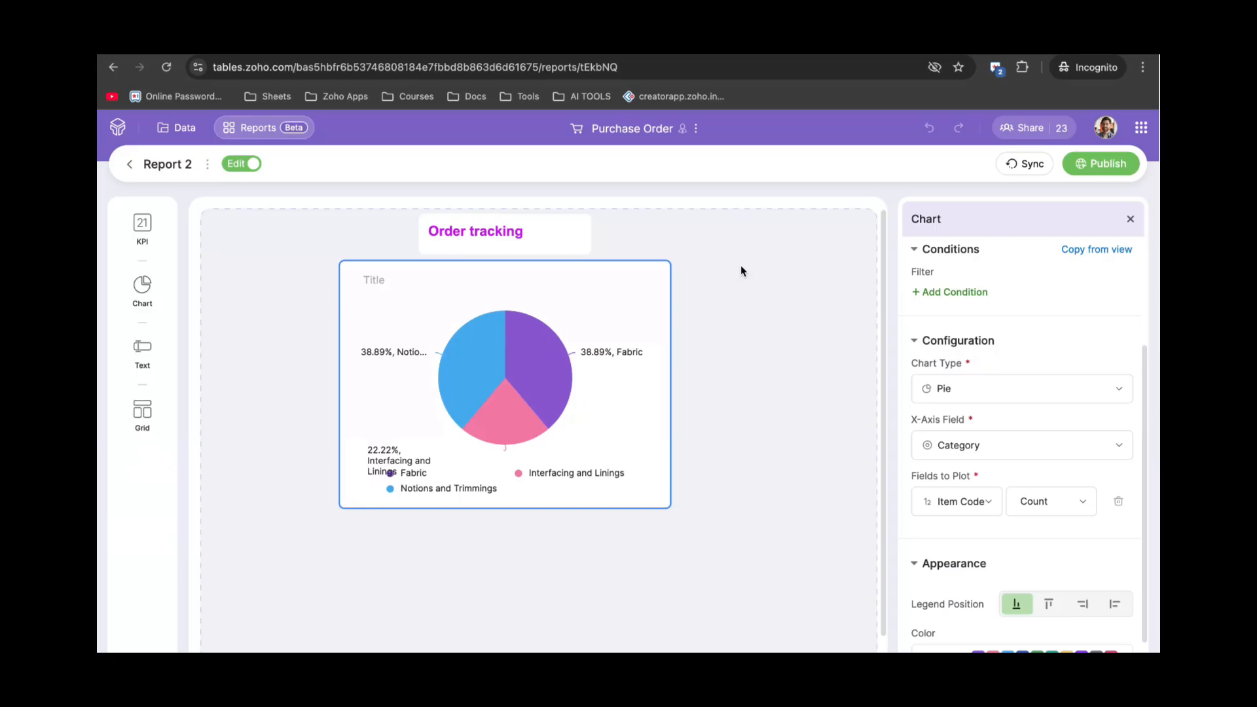
key(ctrl+Tab)
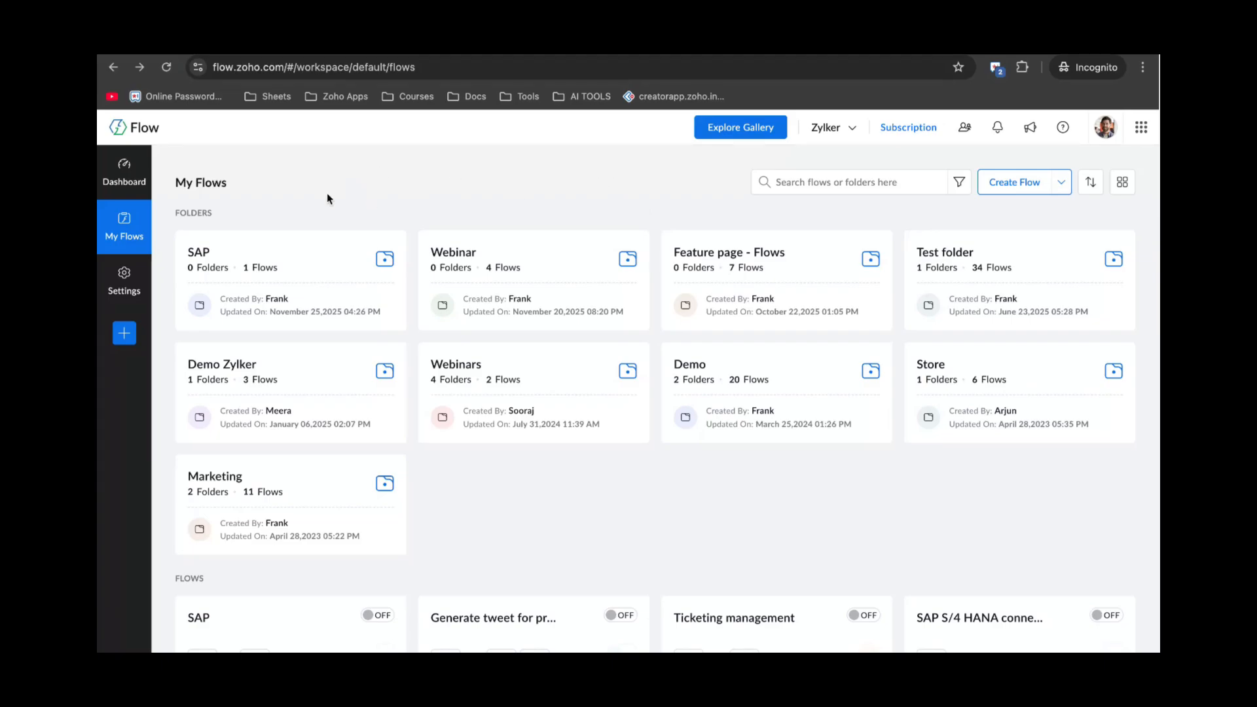
Look over the flow execution Dashboard, then scan the My Flows folders and flows.
click(124, 171)
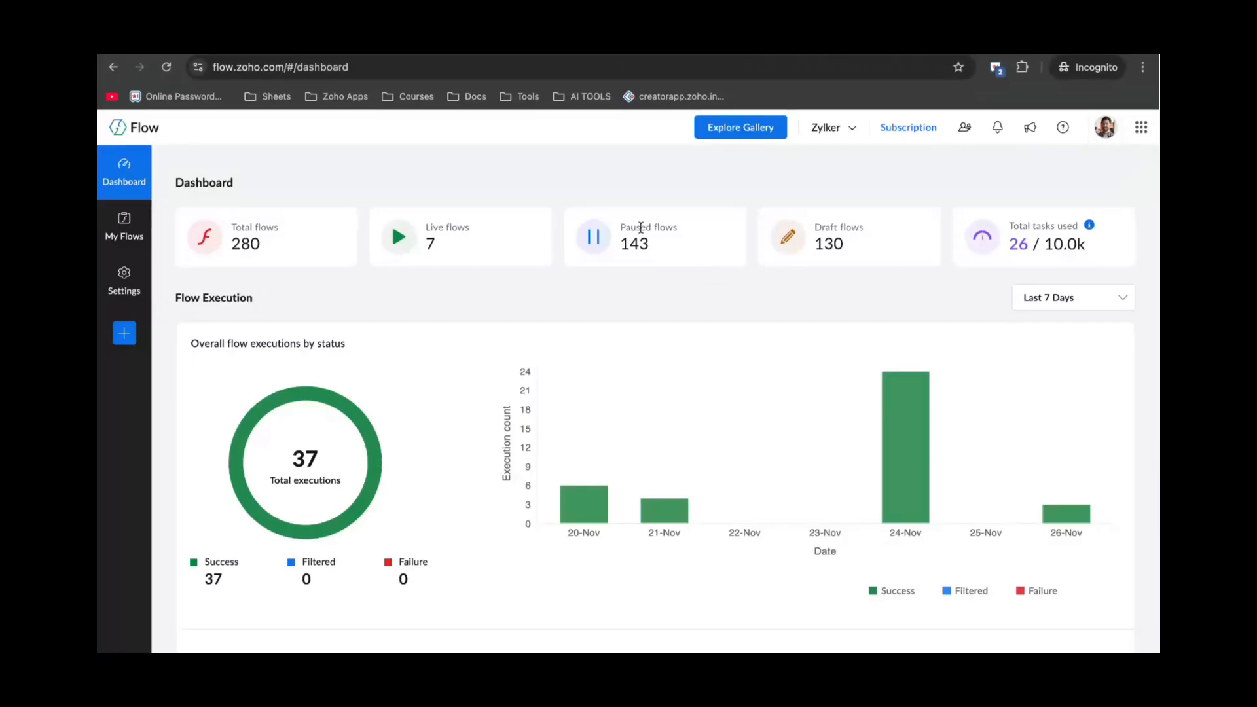
click(127, 231)
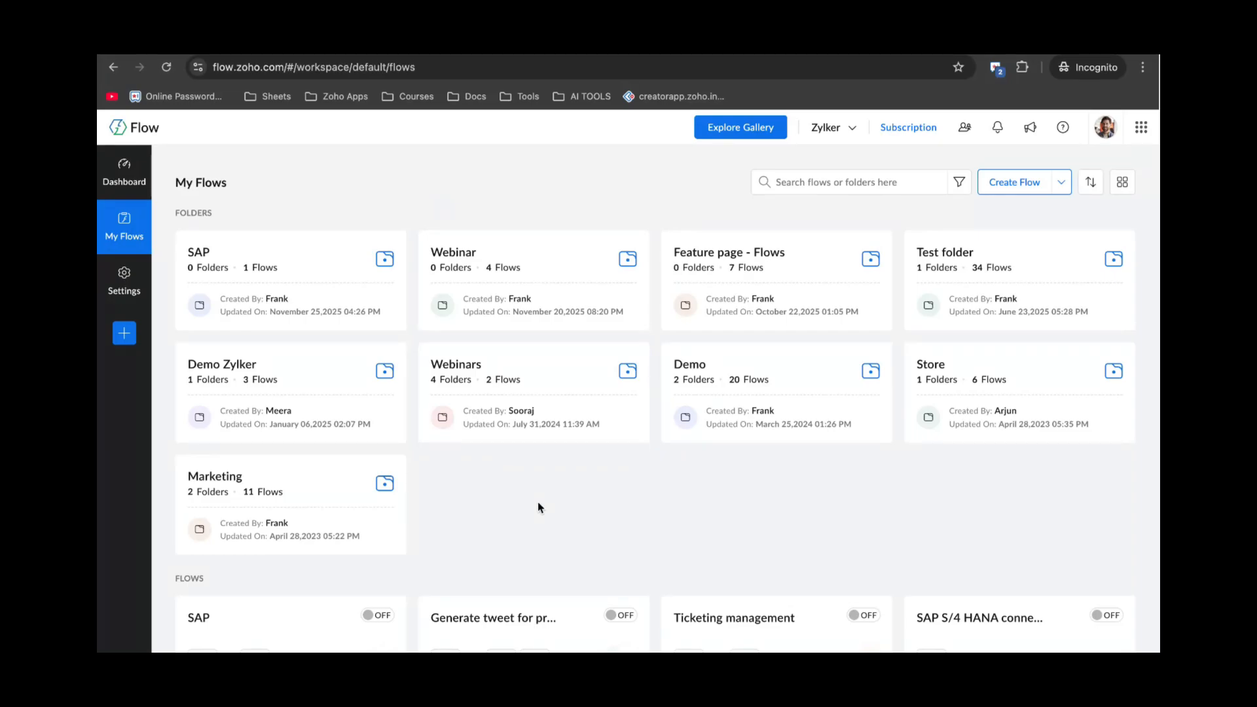
scroll(538, 503, down, 1)
scroll(538, 504, up, 1)
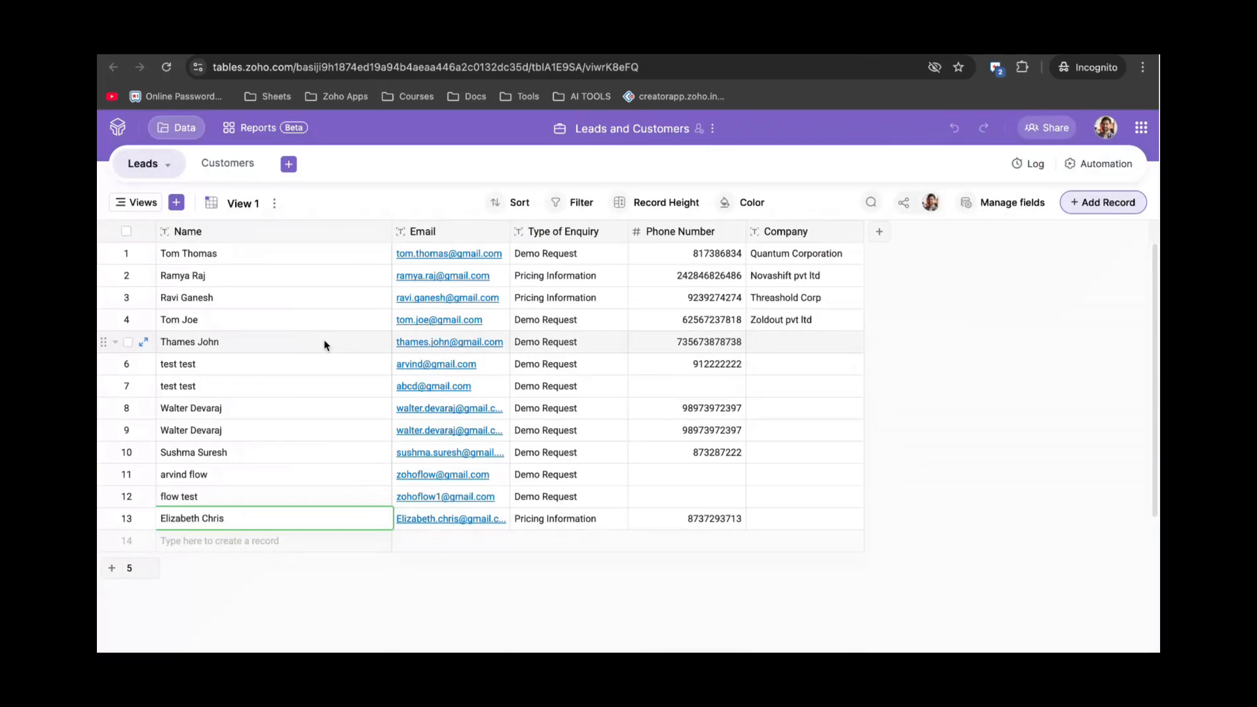
Scroll through the Leads table records, then return to Zoho Flow's flow list.
scroll(325, 345, down, 1)
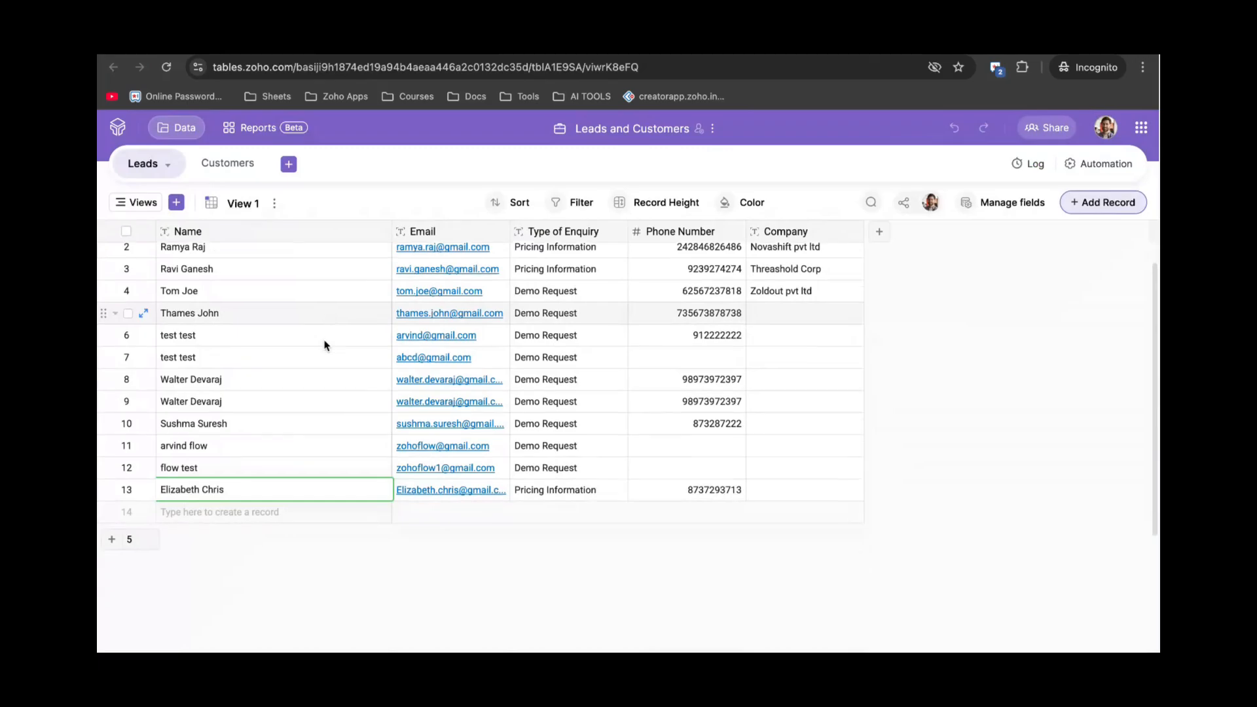
scroll(327, 345, down, 1)
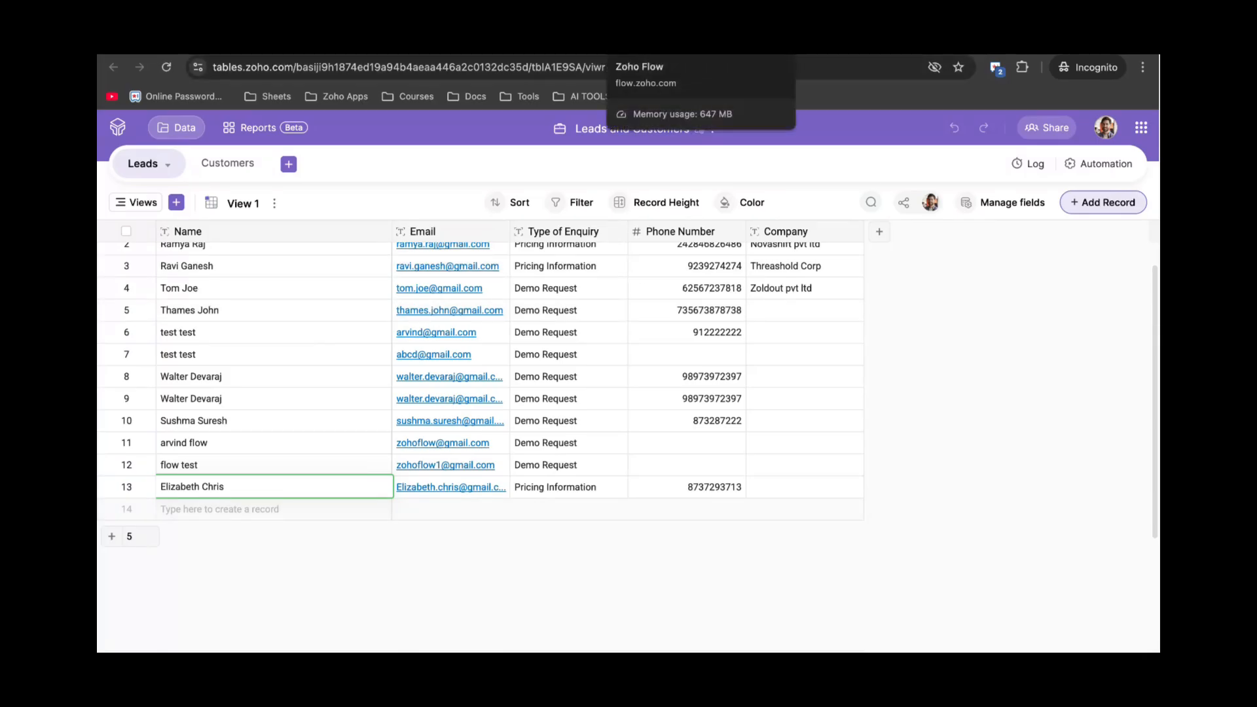
click(662, 45)
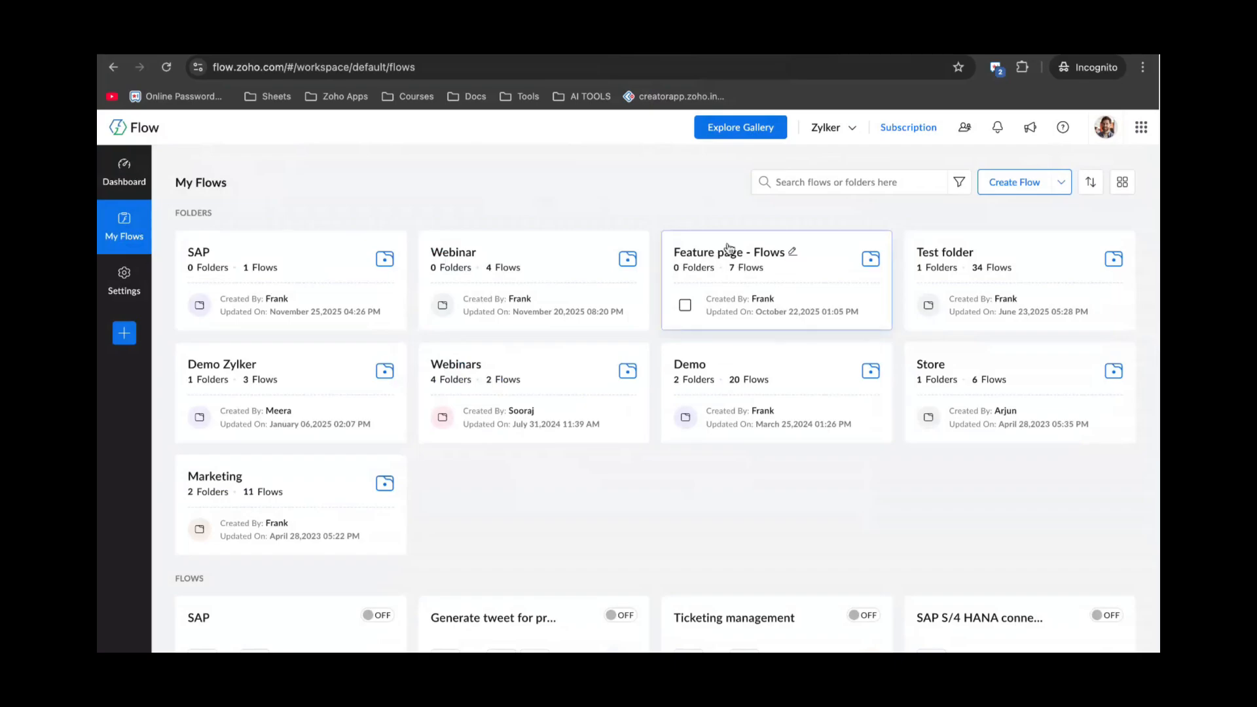
Create a flow named 'Zoho Forms to Zoho Tables' in the My Flows folder.
click(1032, 185)
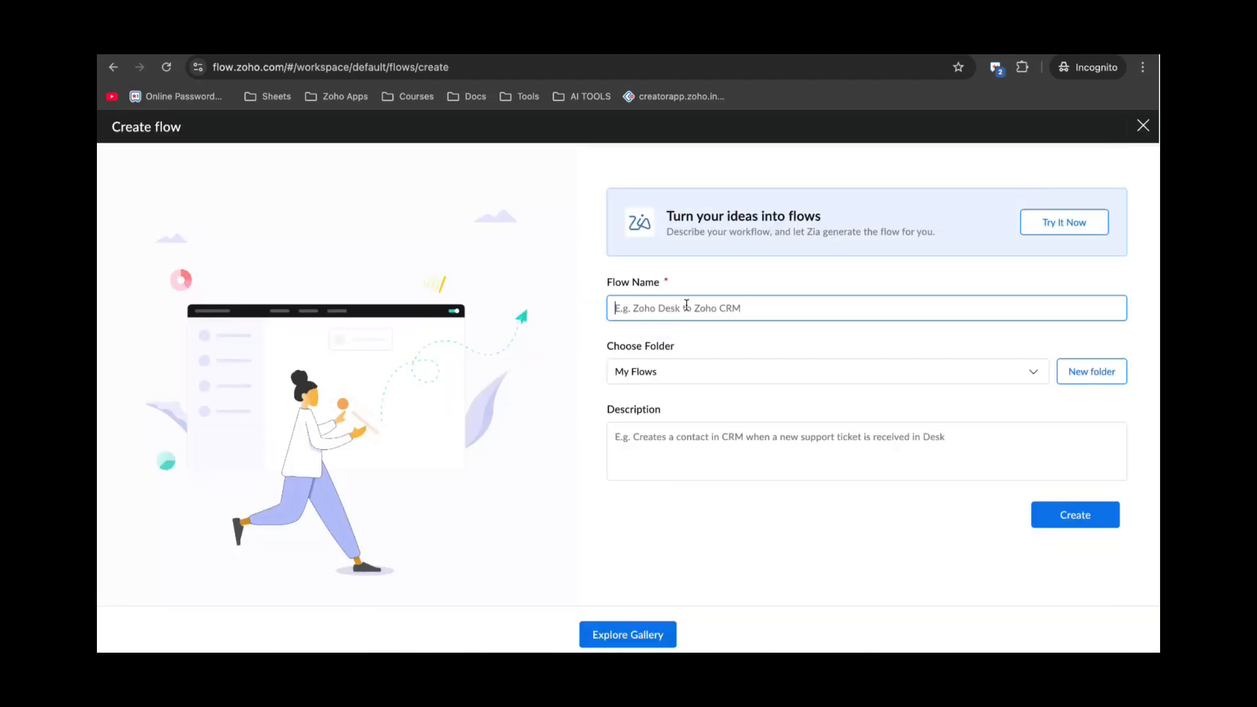
text(Zoho Forms )
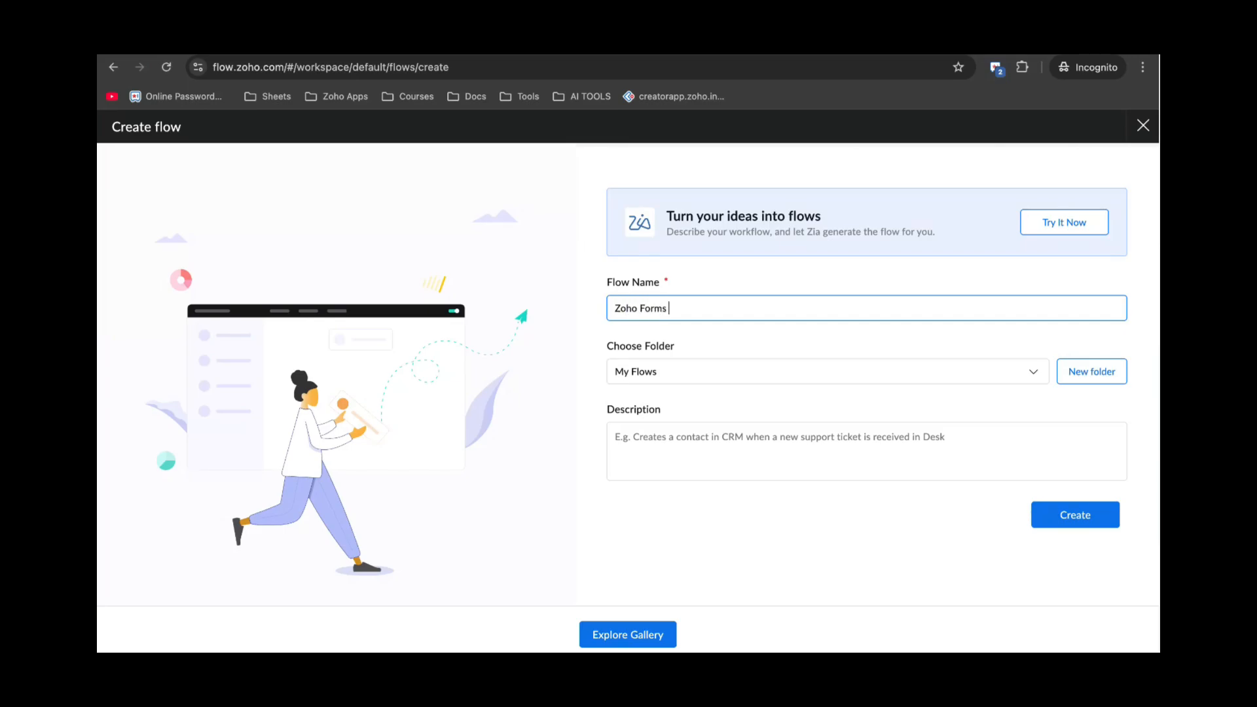
text(to Zoho Tables)
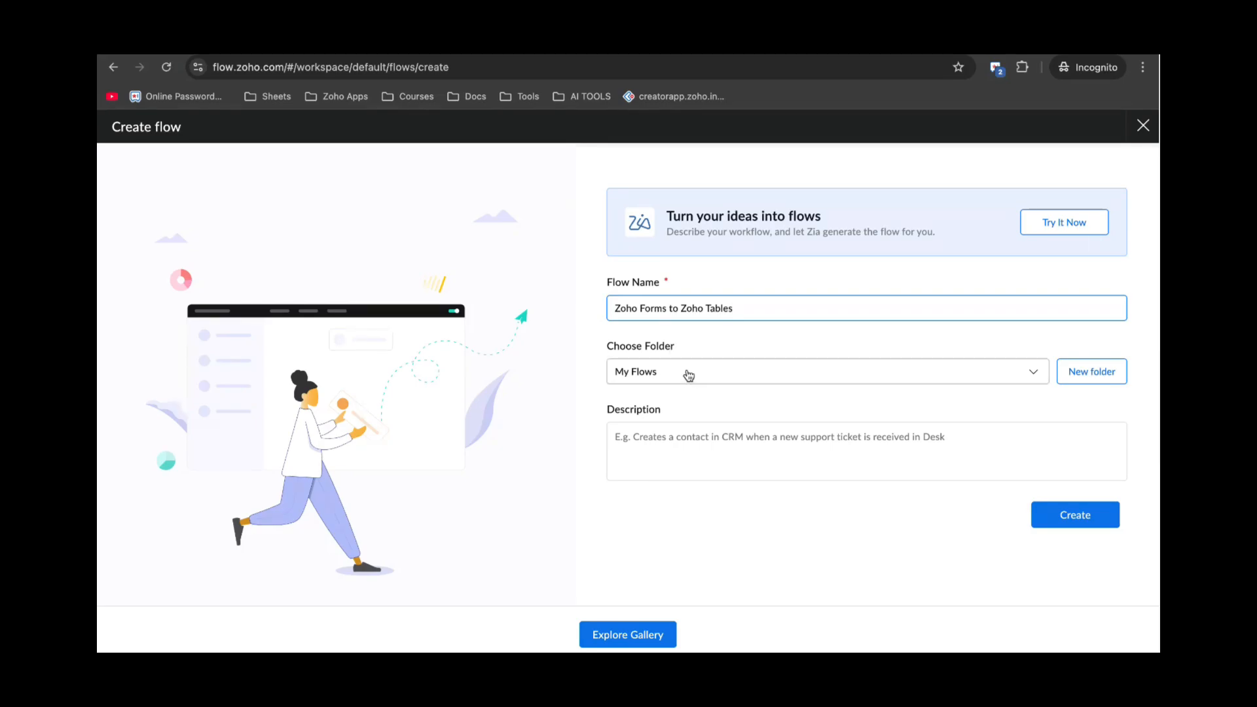
click(667, 443)
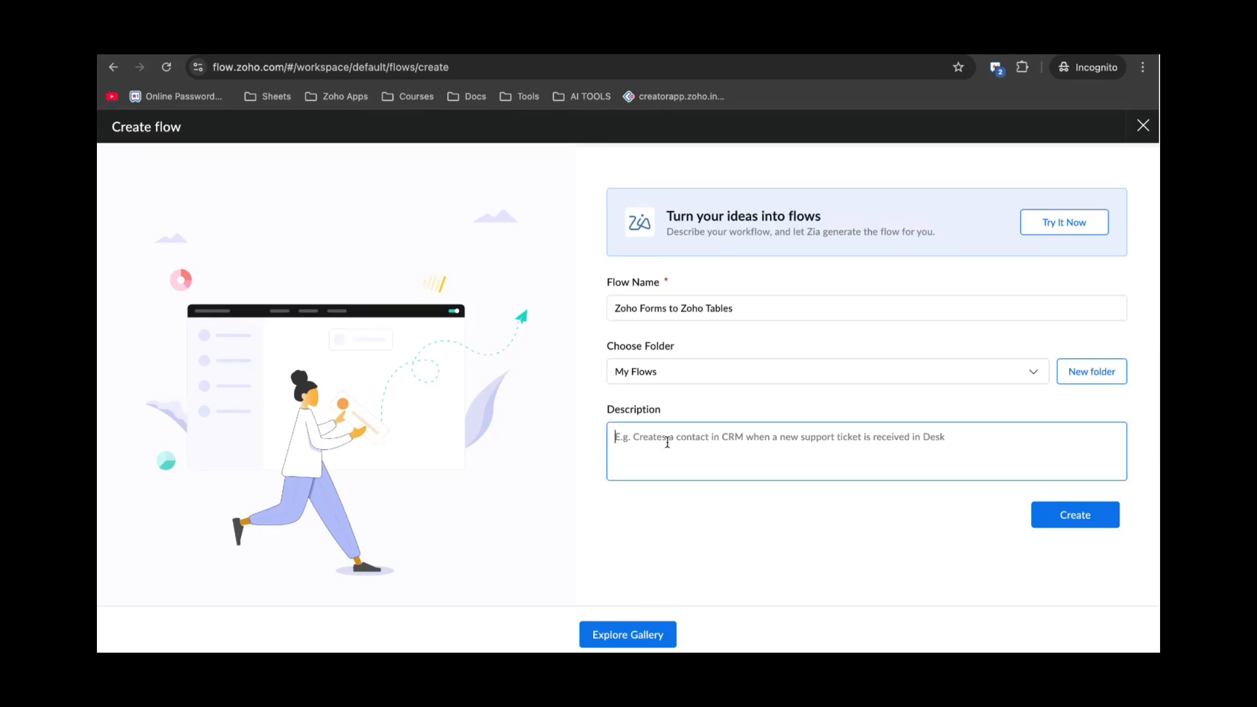
click(1063, 516)
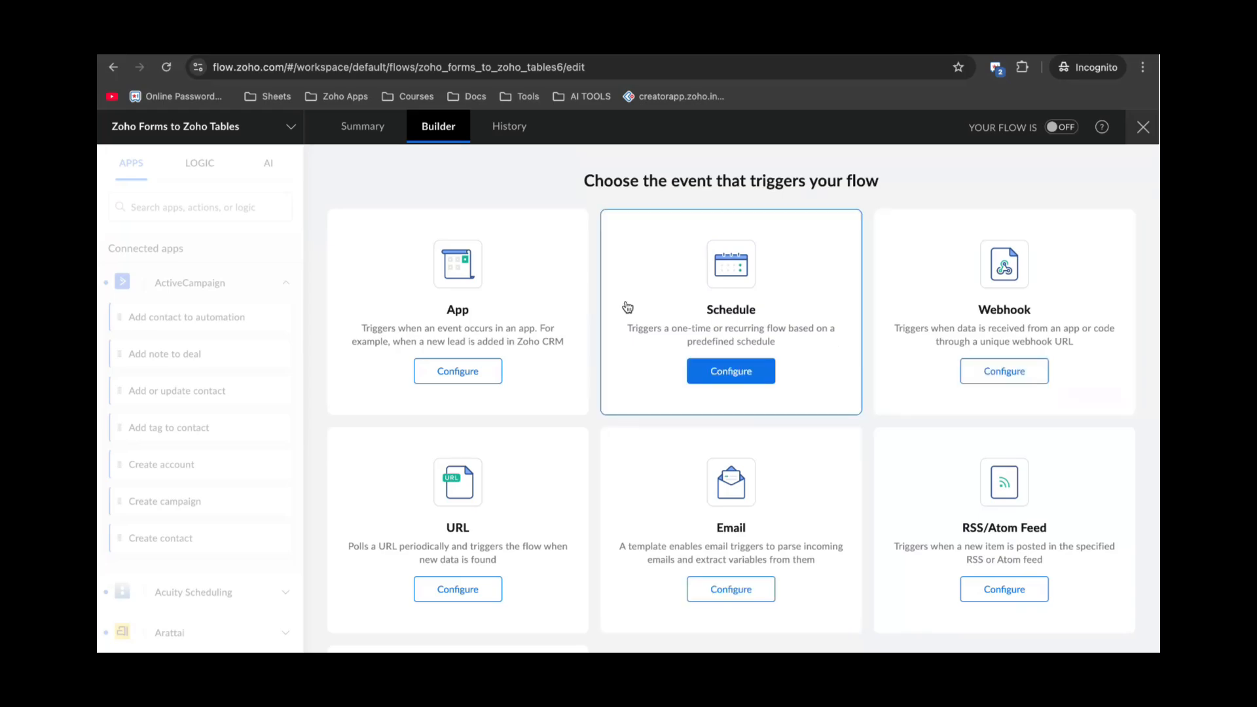
Set an app-event trigger, searching 'Zoho forms' and selecting Zoho Forms as the app.
click(477, 372)
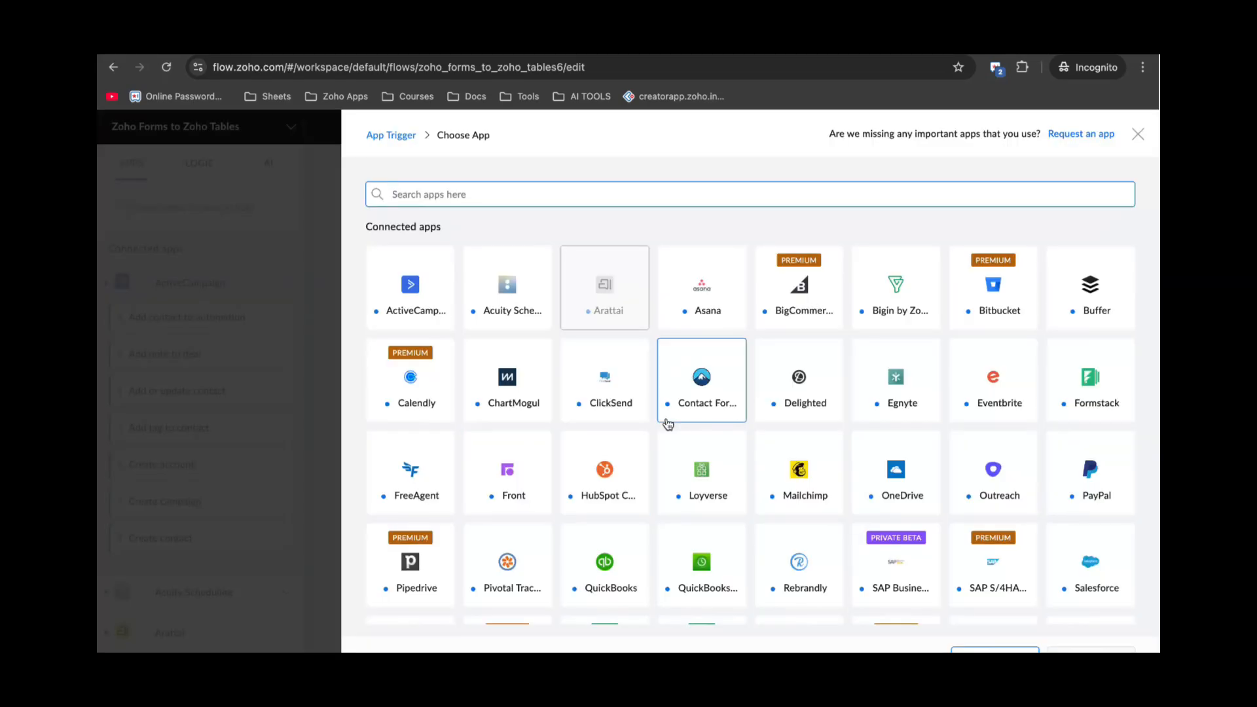
scroll(657, 521, down, 3)
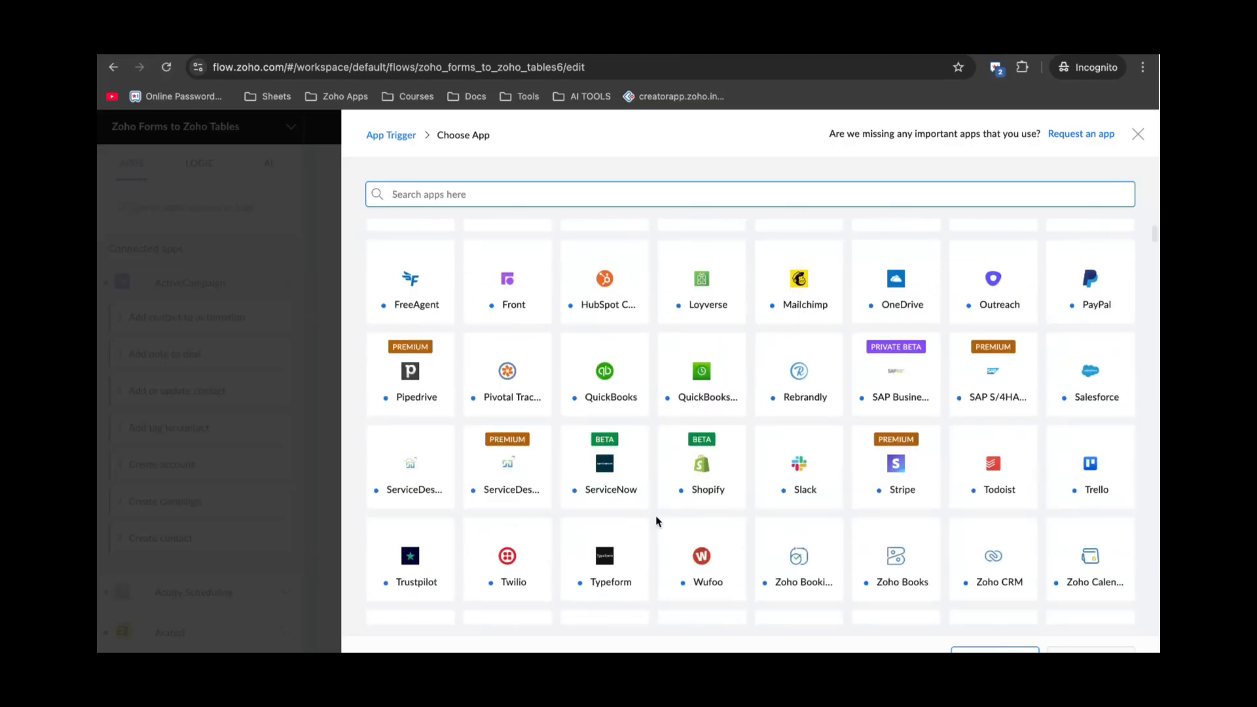
scroll(656, 517, down, 4)
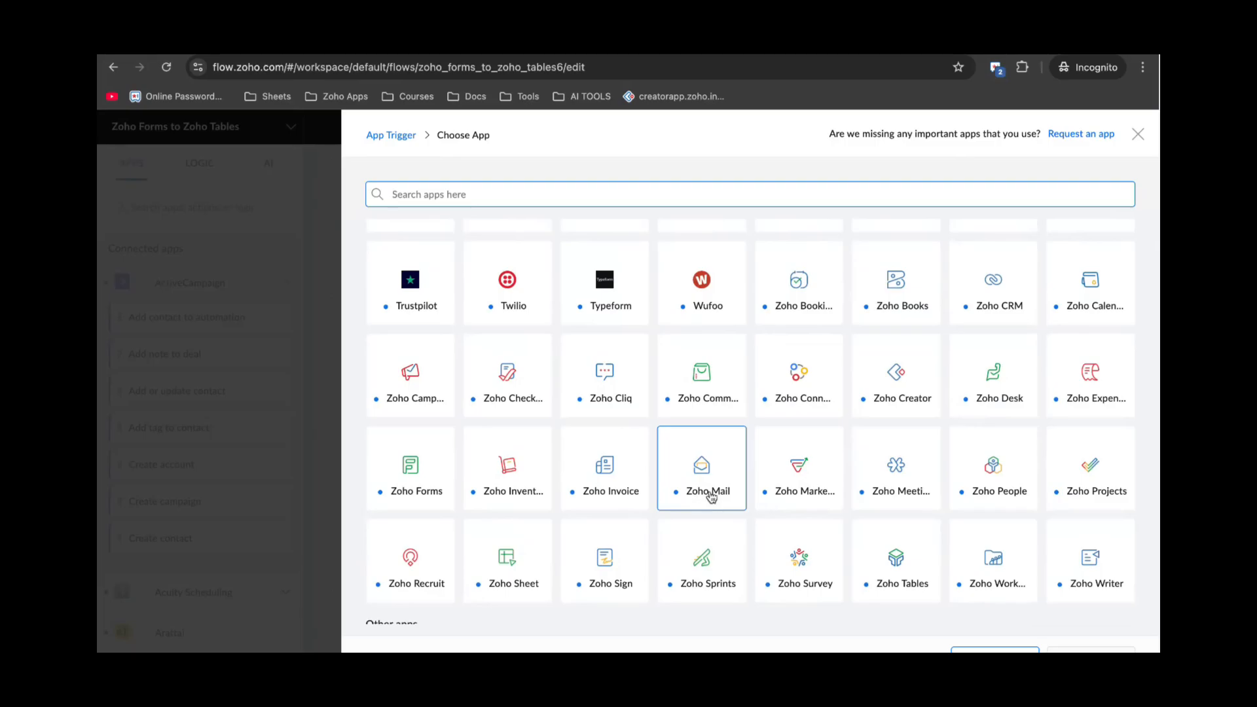
scroll(710, 497, down, 4)
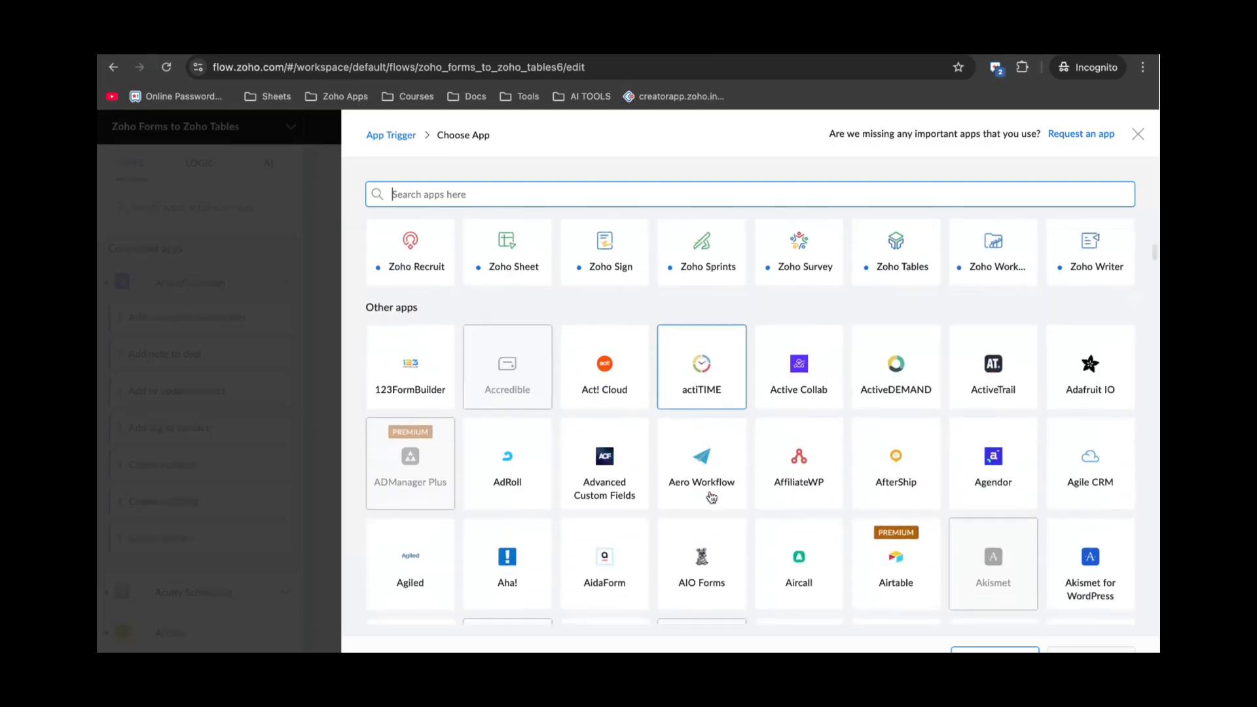
scroll(589, 393, up, 15)
click(426, 201)
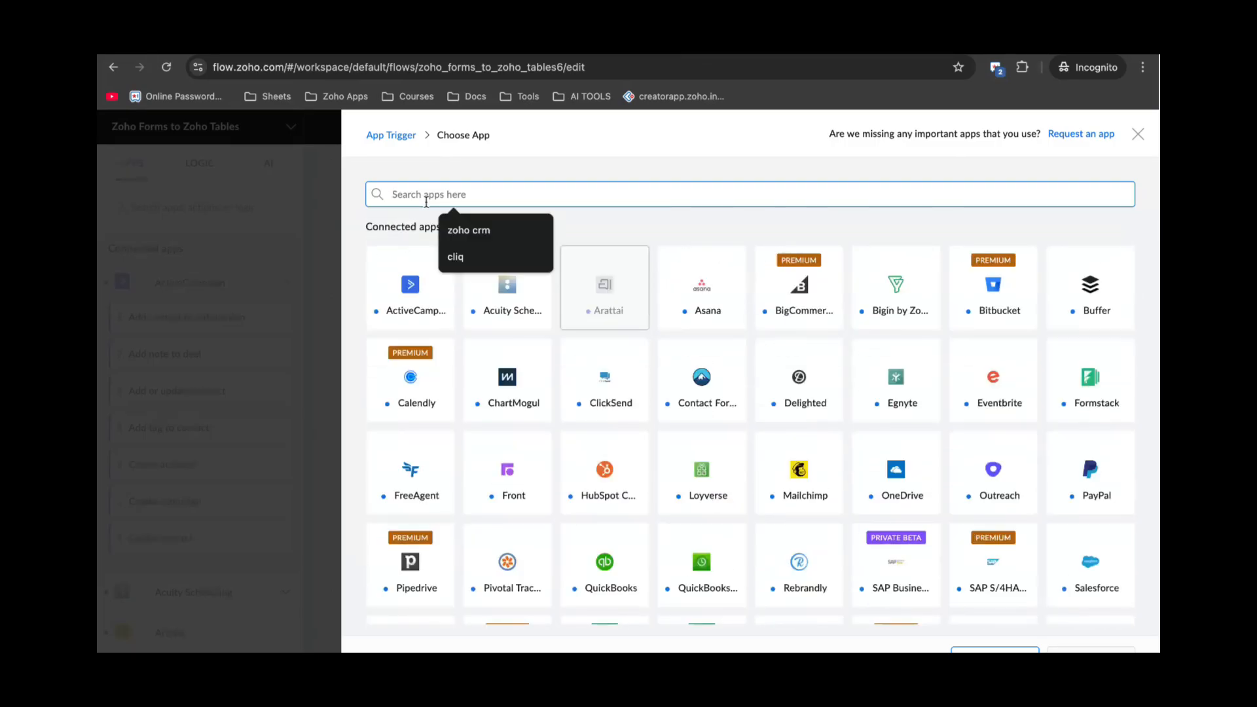
text(Zoho f)
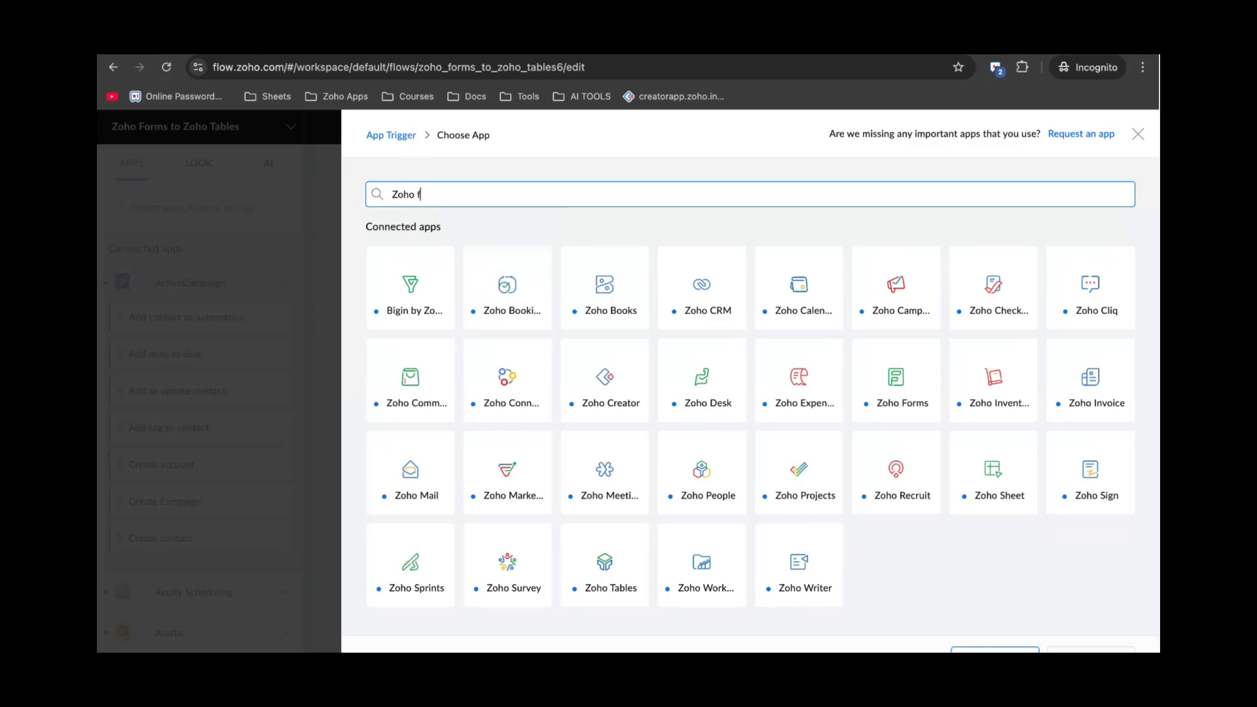
text(orms)
click(410, 288)
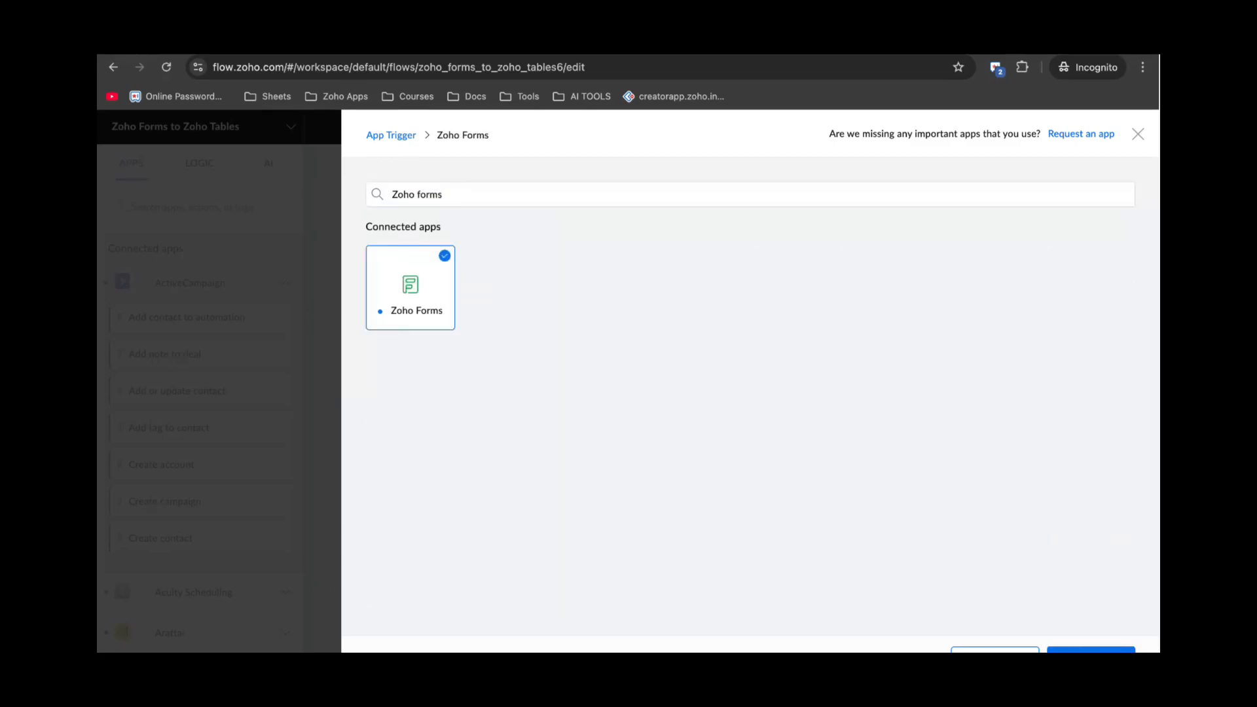
click(1091, 649)
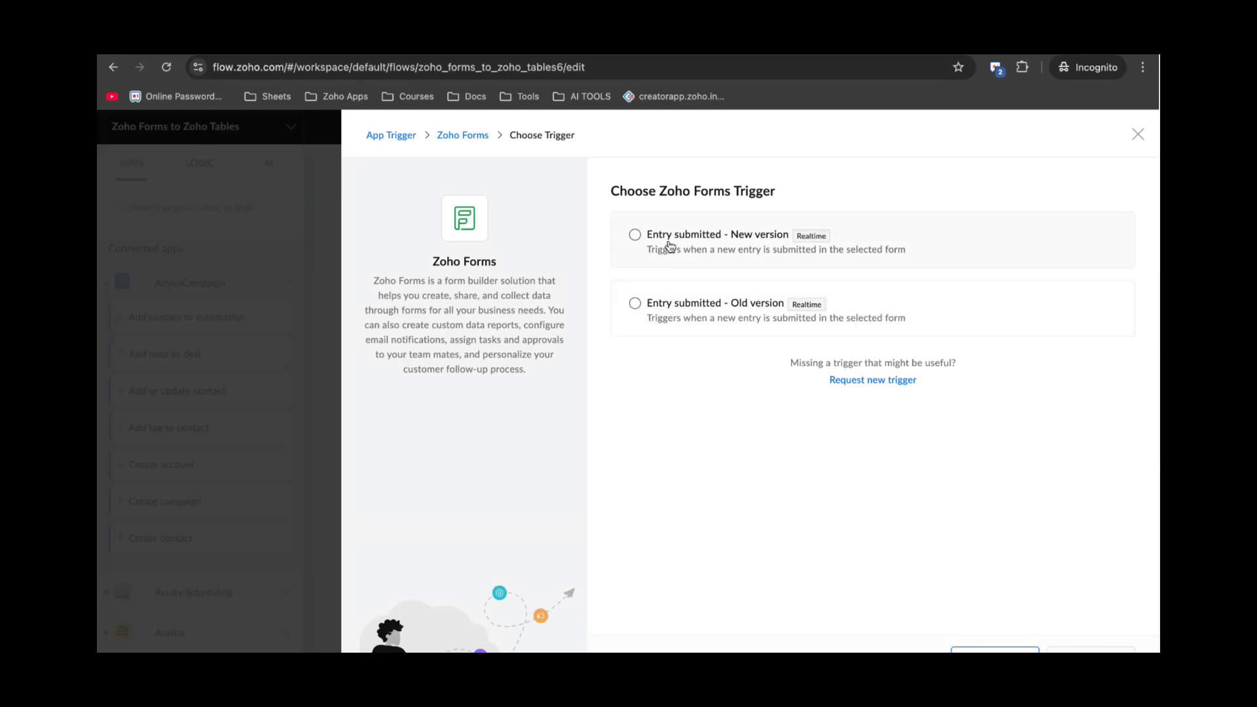
Choose the Entry submitted – New version trigger and review the Zoho Forms connection options.
click(635, 237)
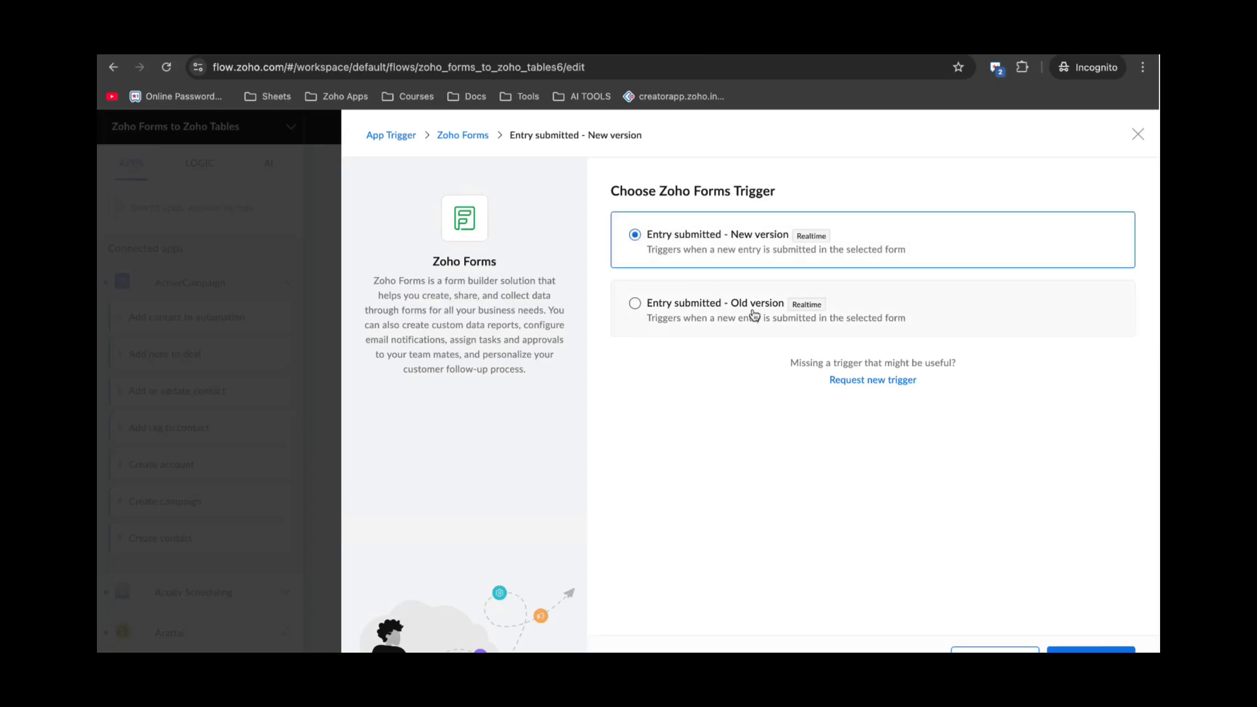
click(1090, 651)
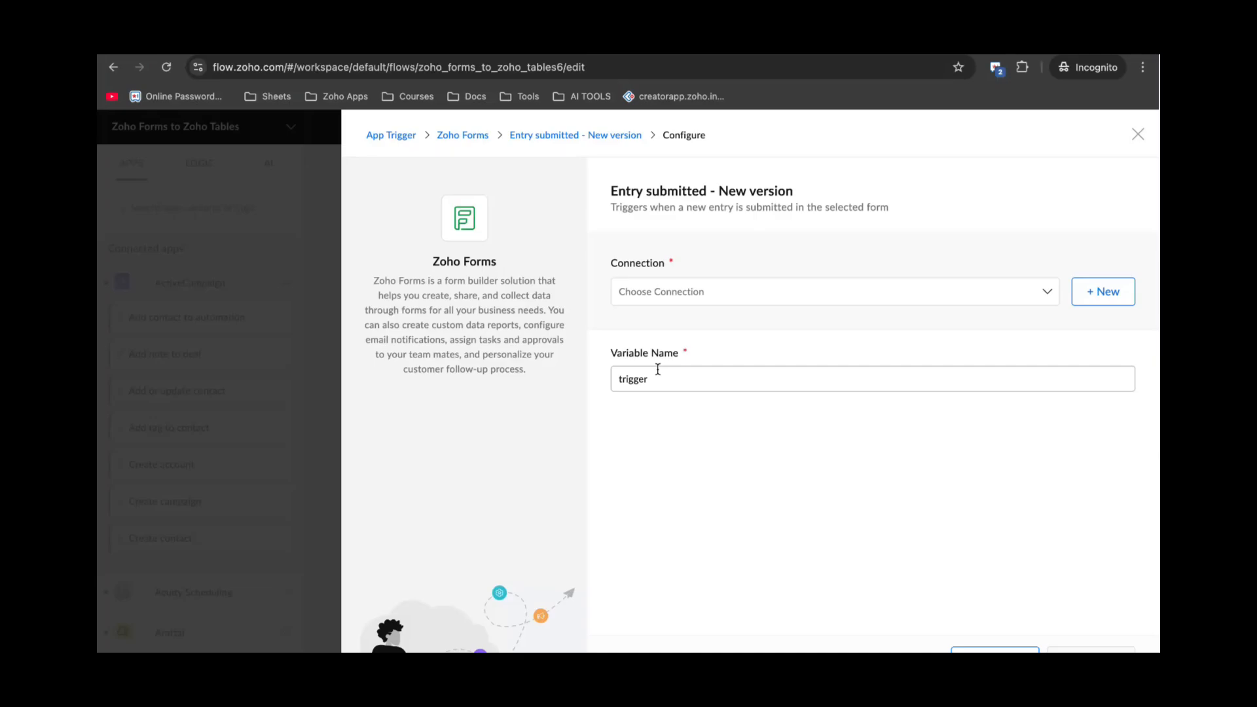
click(663, 291)
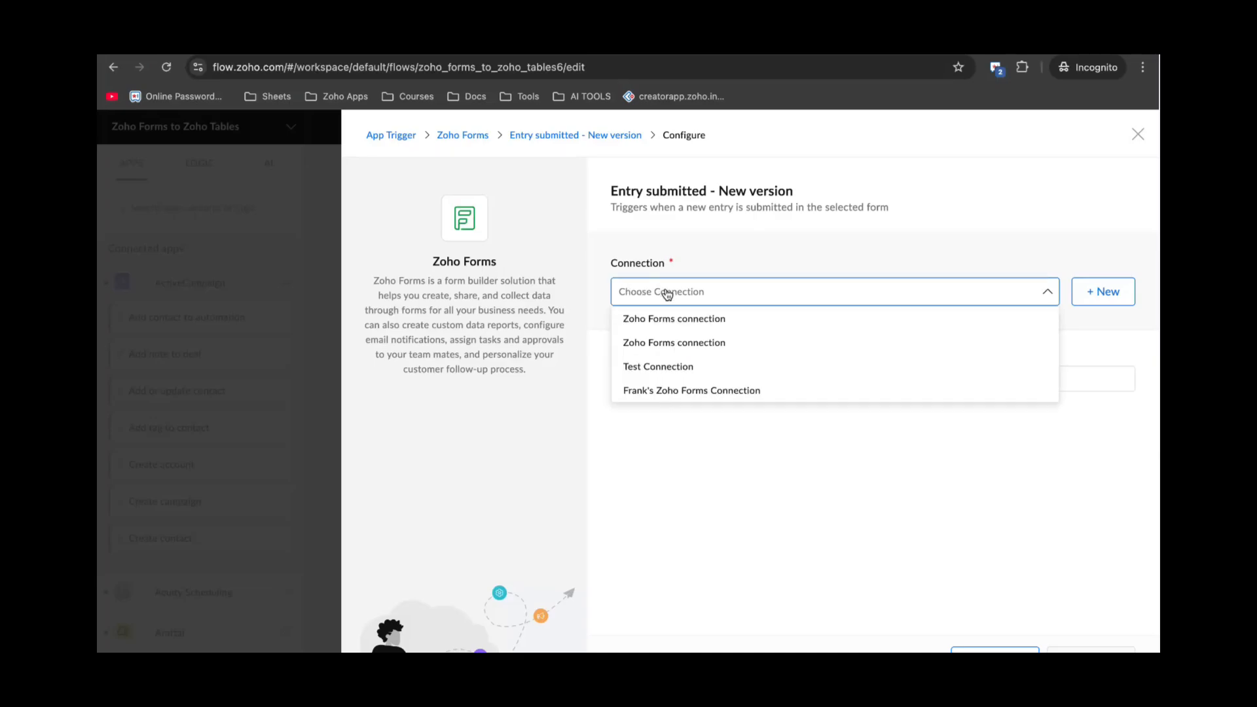
click(705, 296)
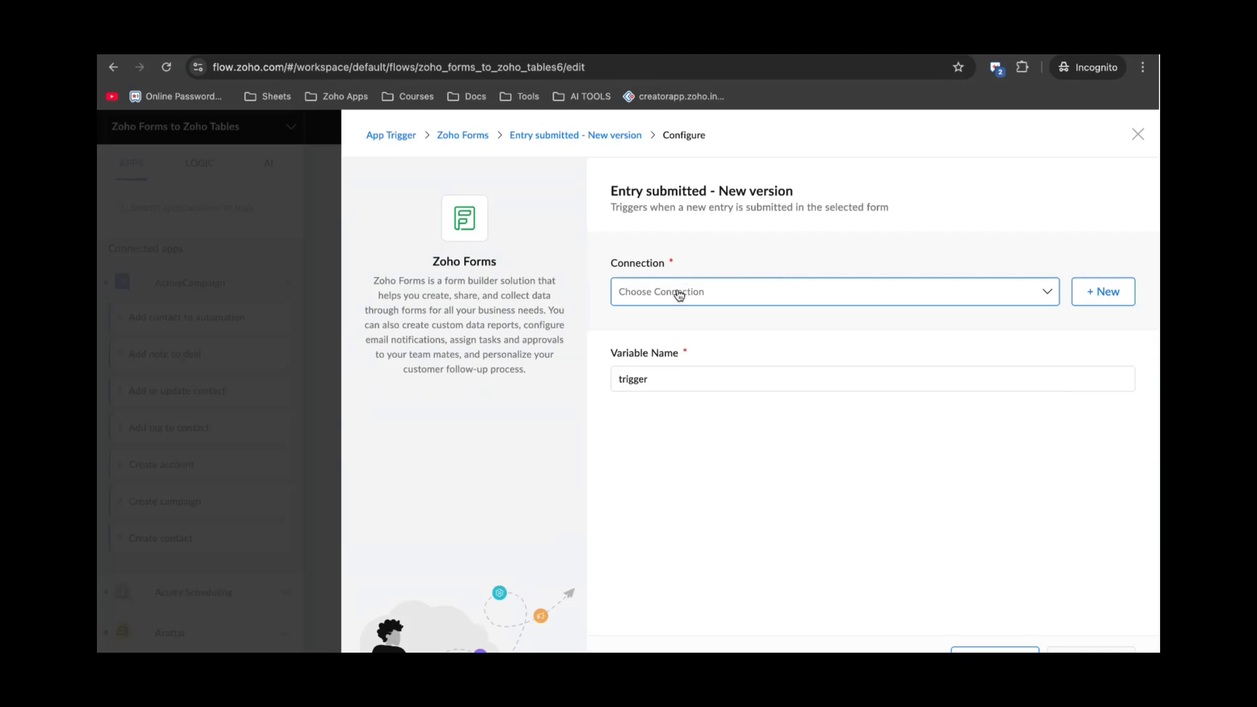
click(738, 292)
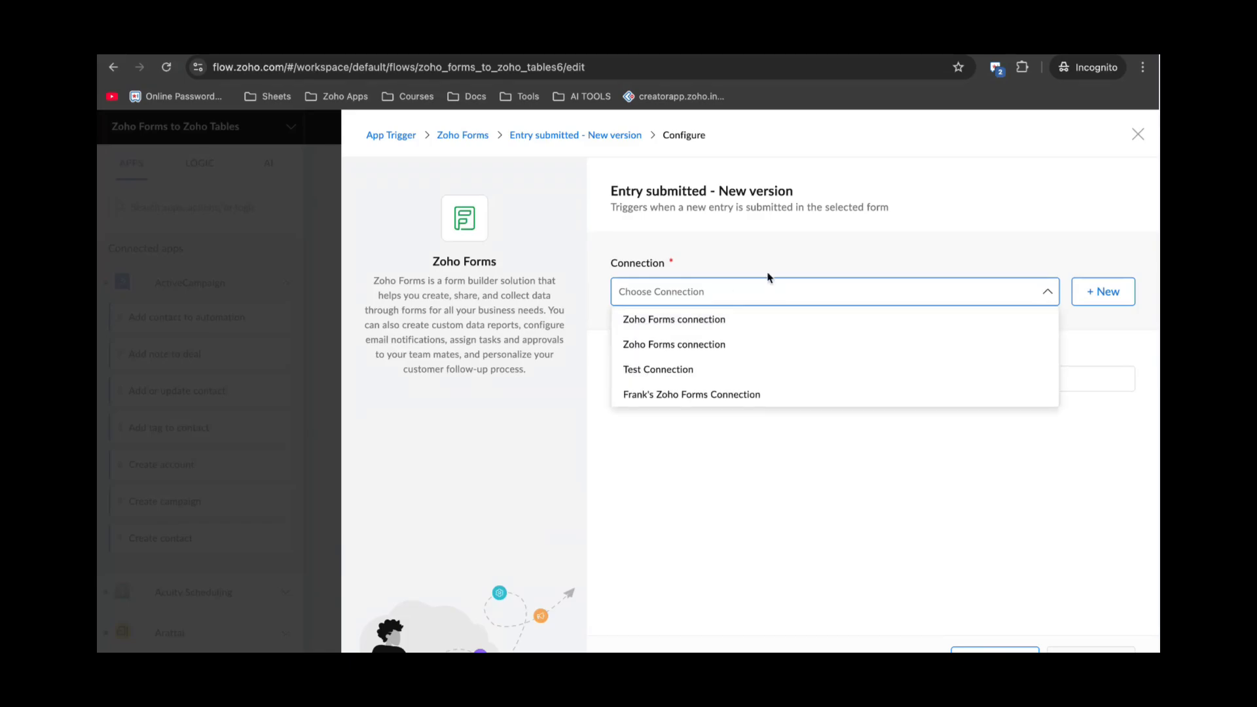
click(830, 274)
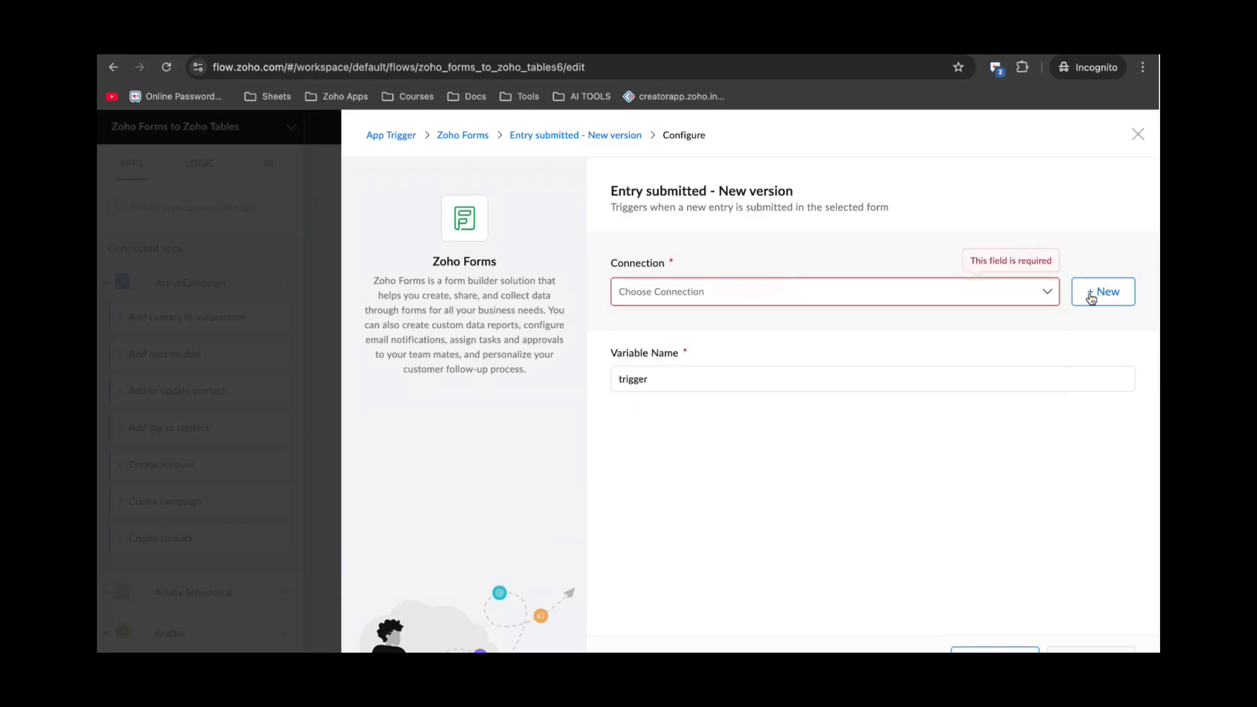
click(1109, 294)
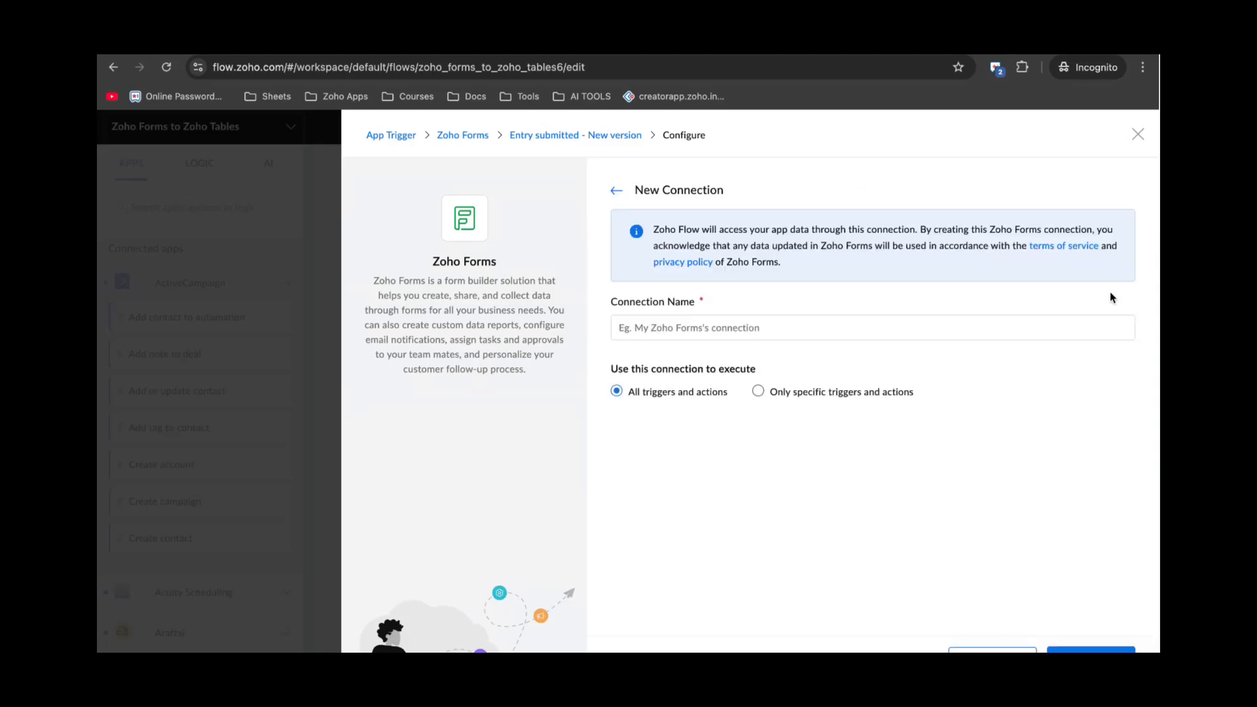
click(730, 318)
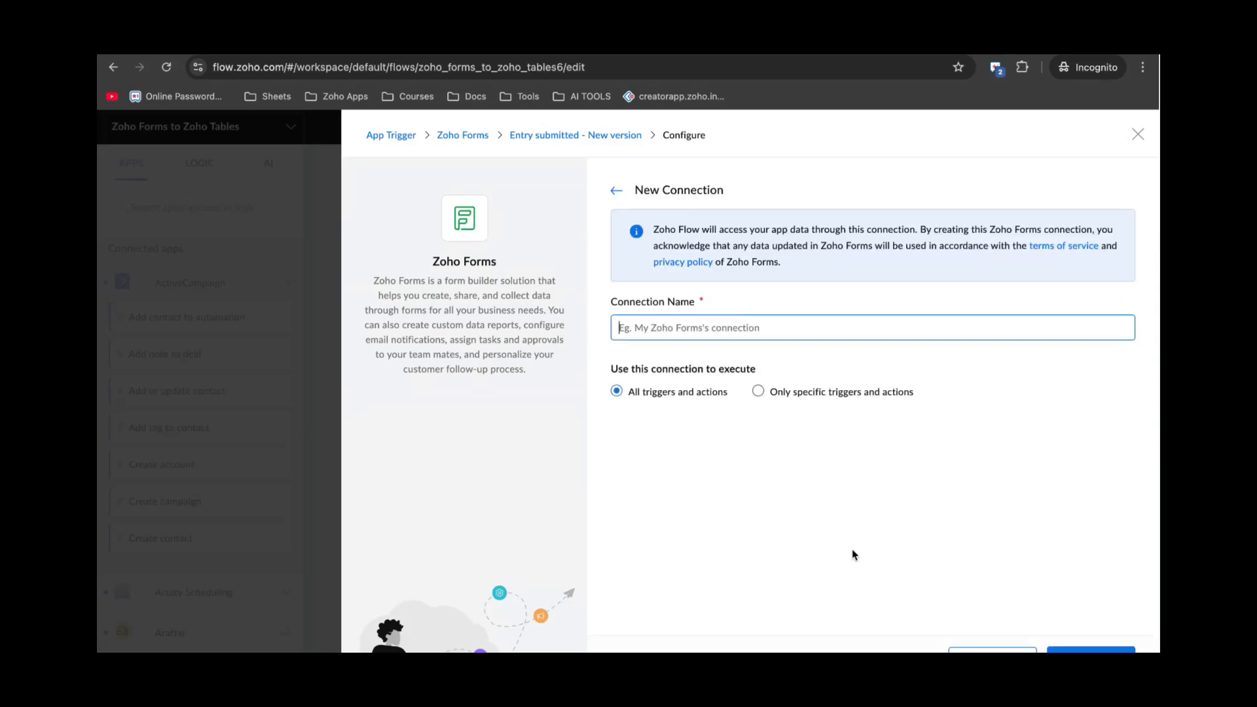
Select the Zoho Forms connection and the Contact Us Form, then save the trigger.
click(621, 194)
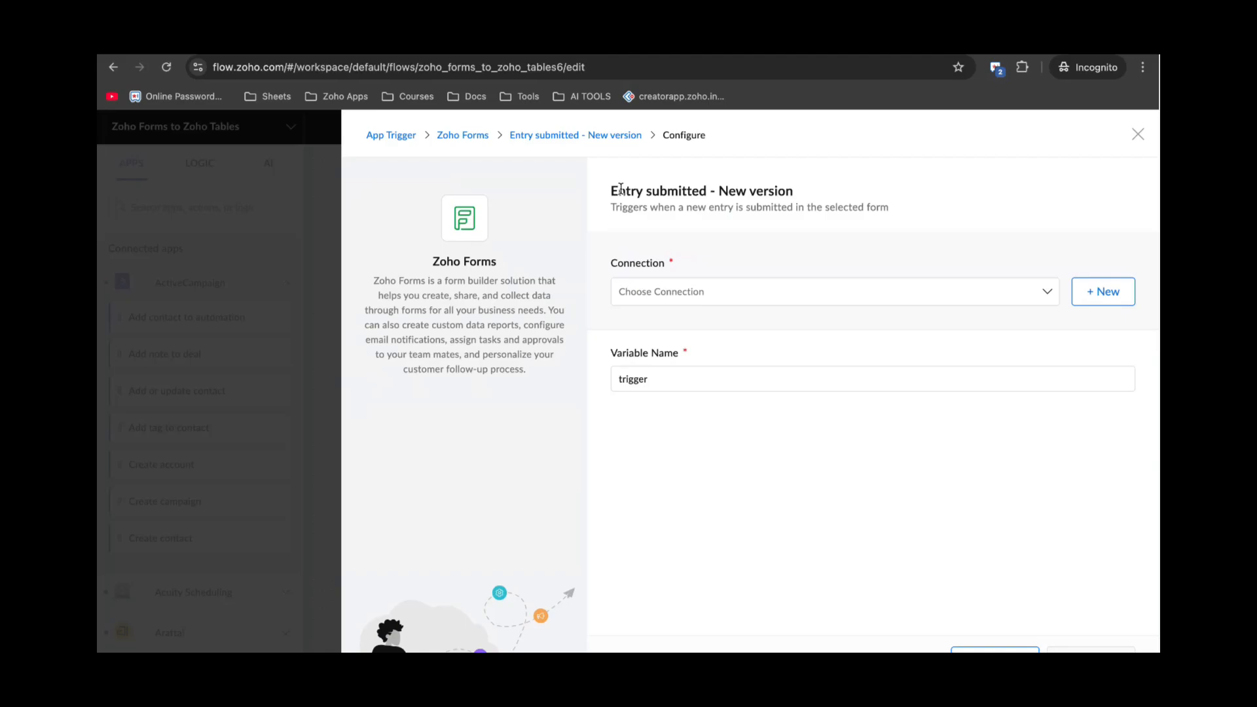
click(668, 304)
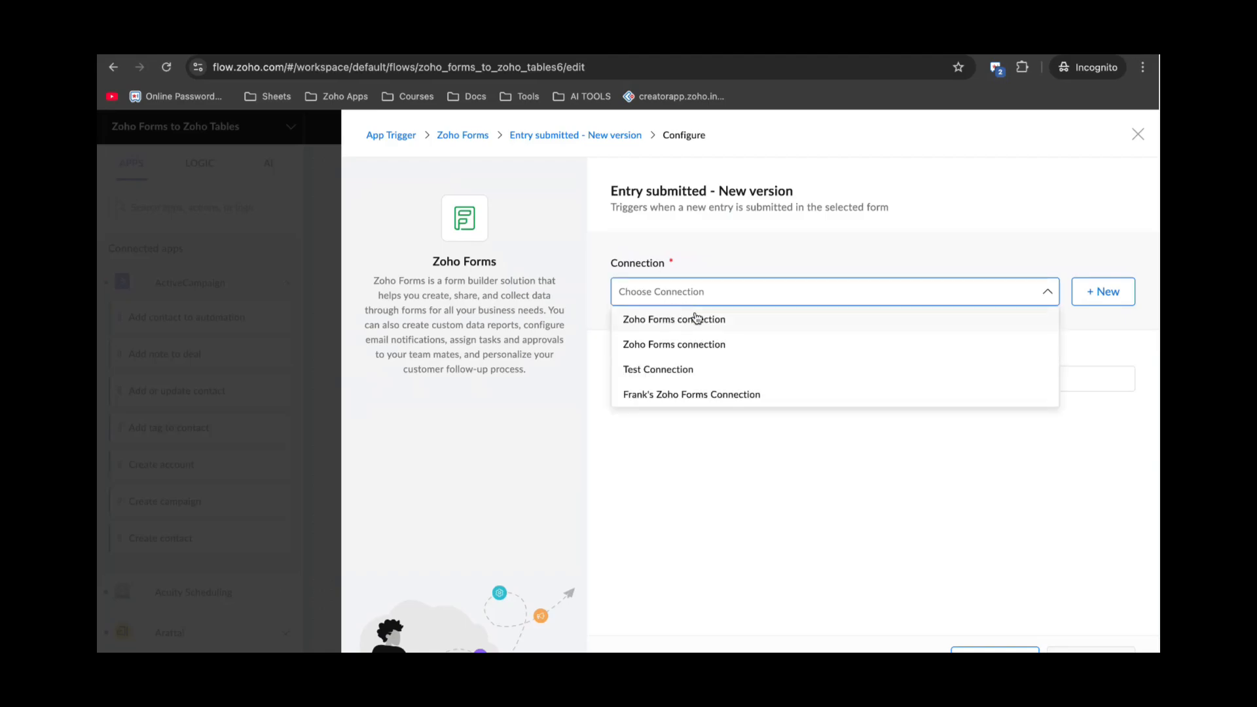
click(724, 320)
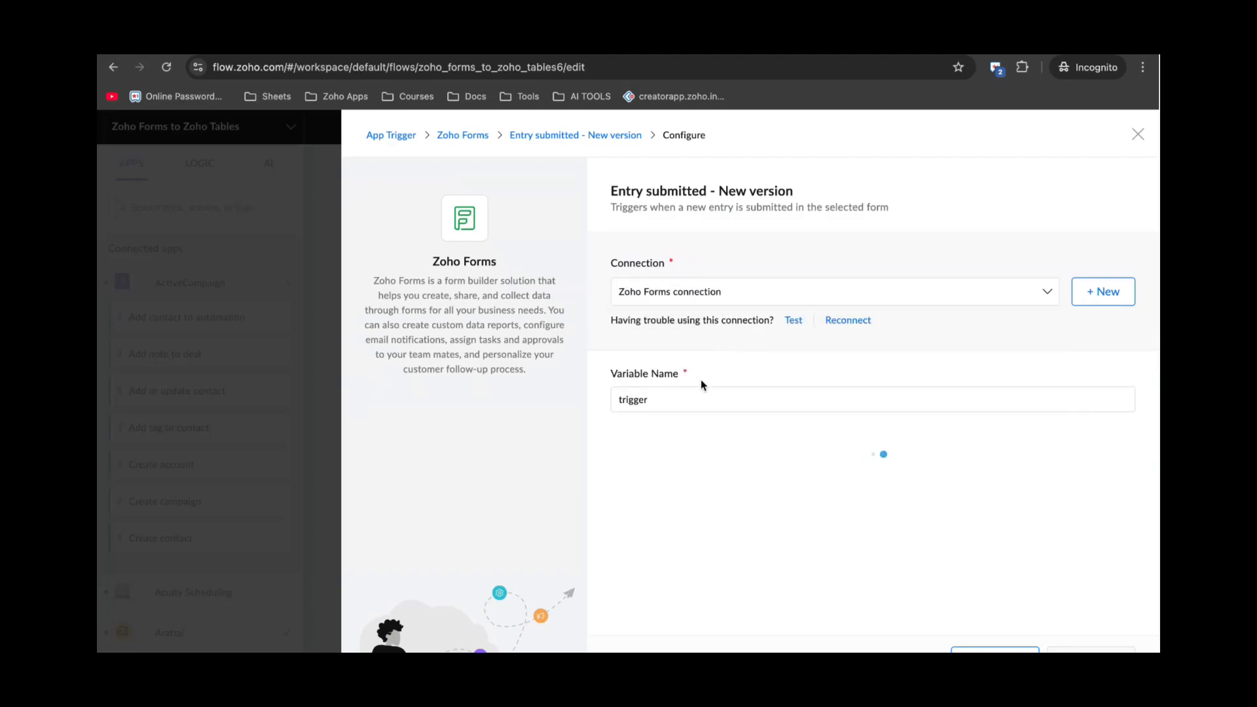
click(678, 469)
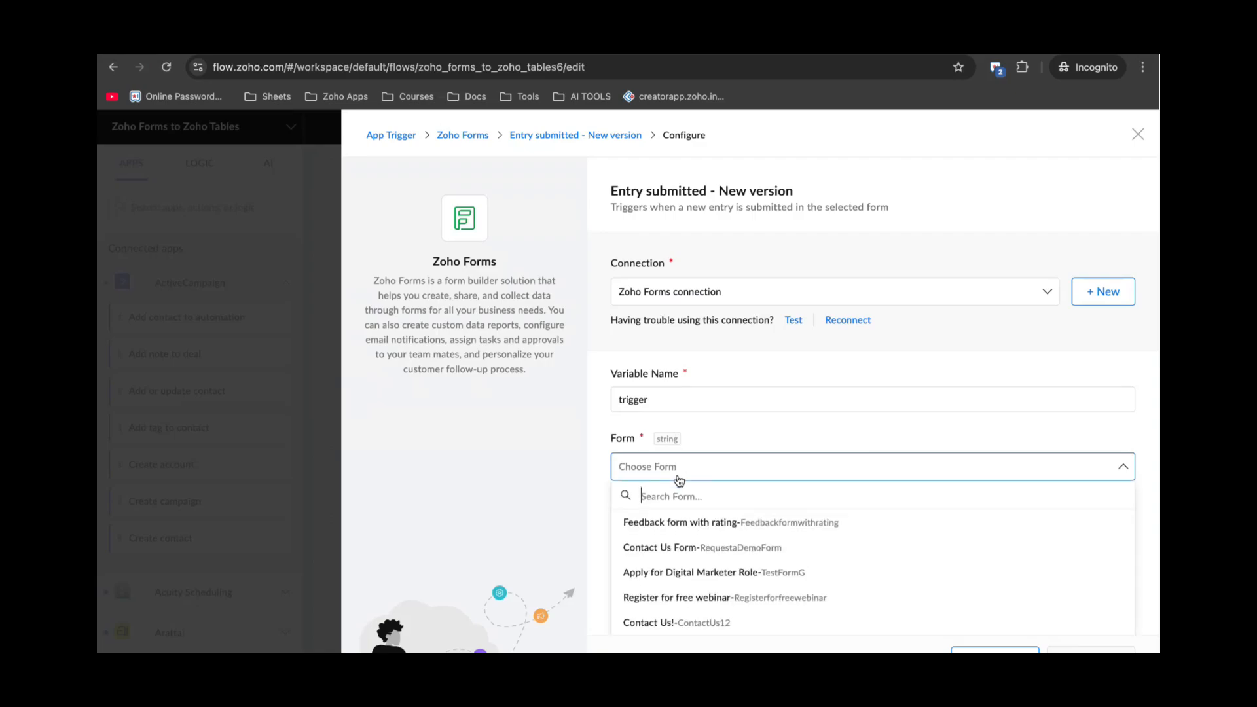
click(686, 549)
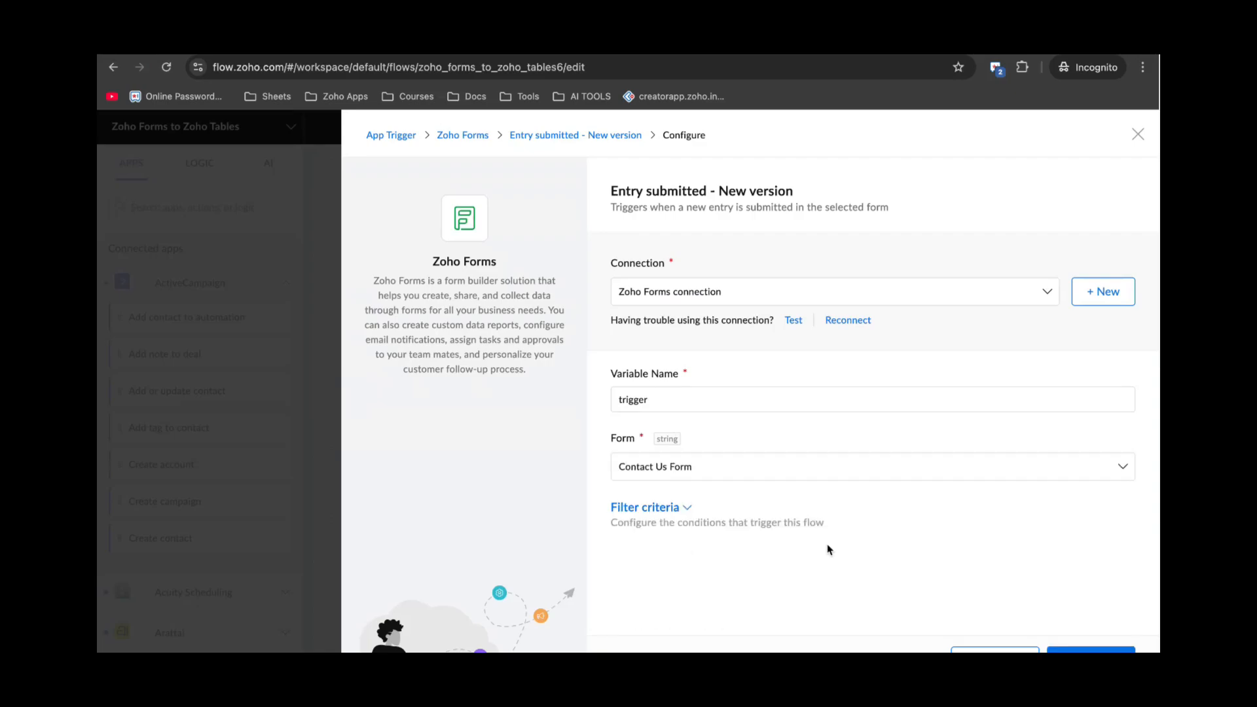
click(1080, 648)
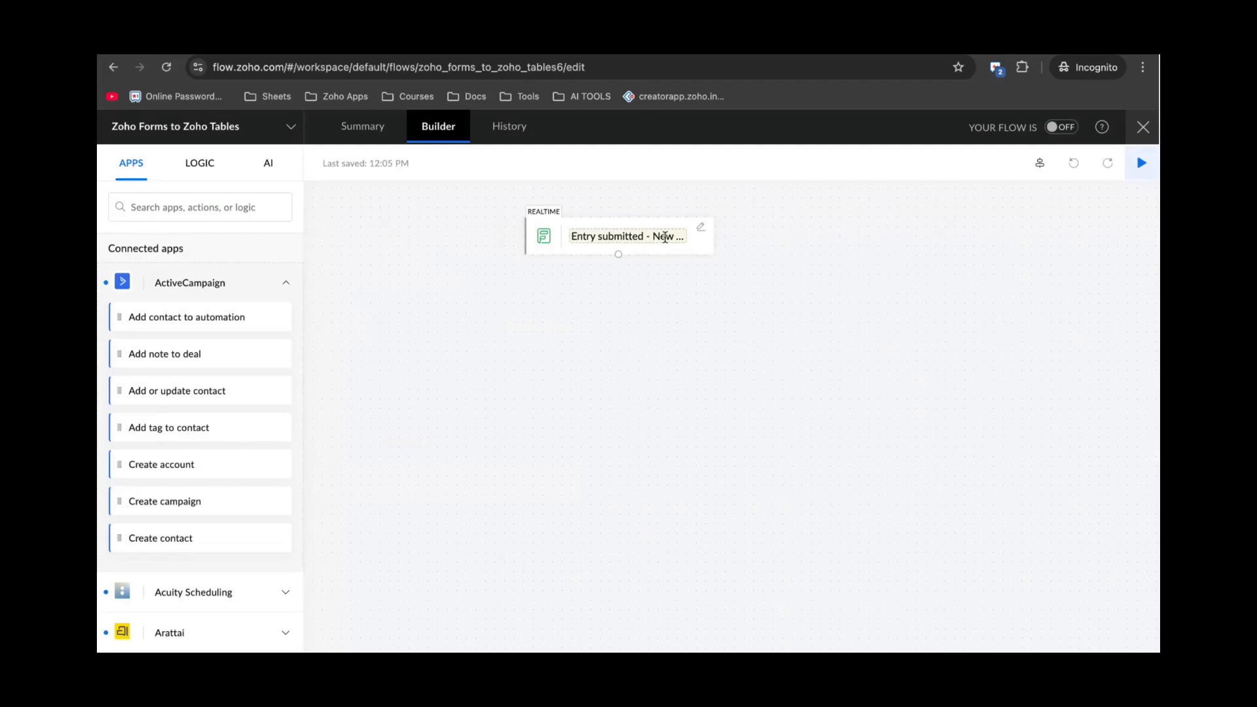
Replace the trigger step's label with 'New entry'.
click(664, 237)
key(ctrl+a)
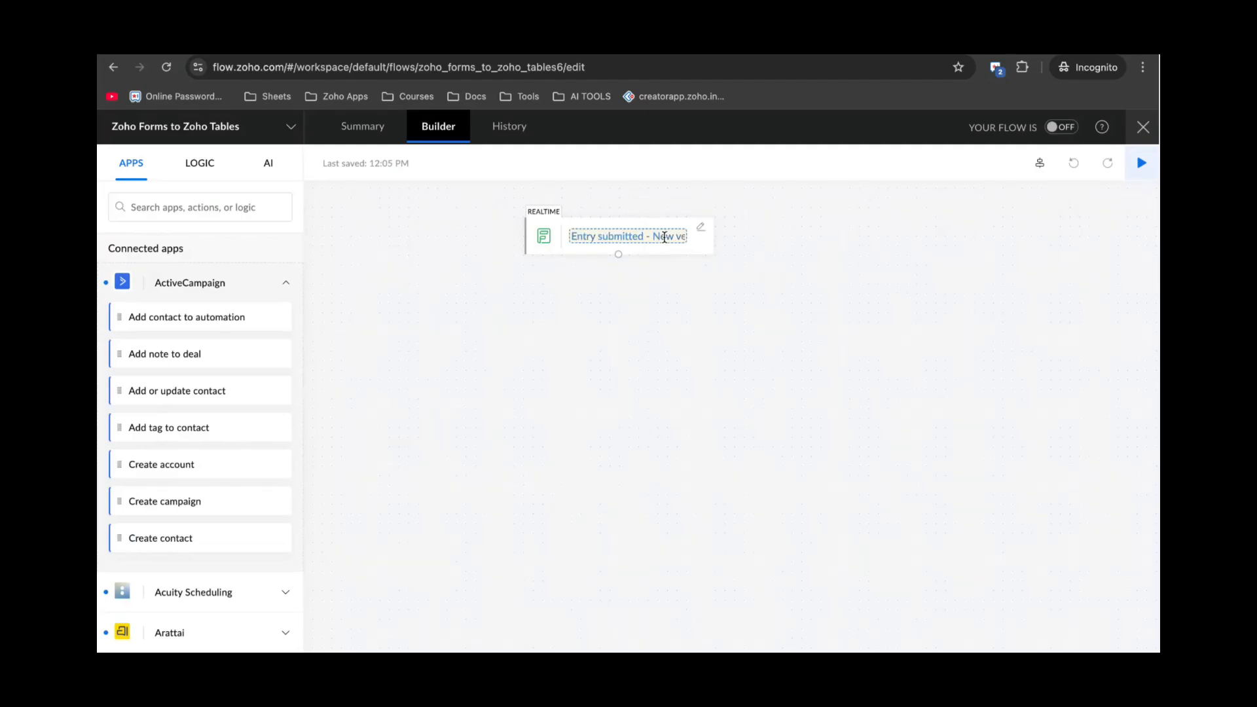
key(BackSpace)
key(ctrl+l)
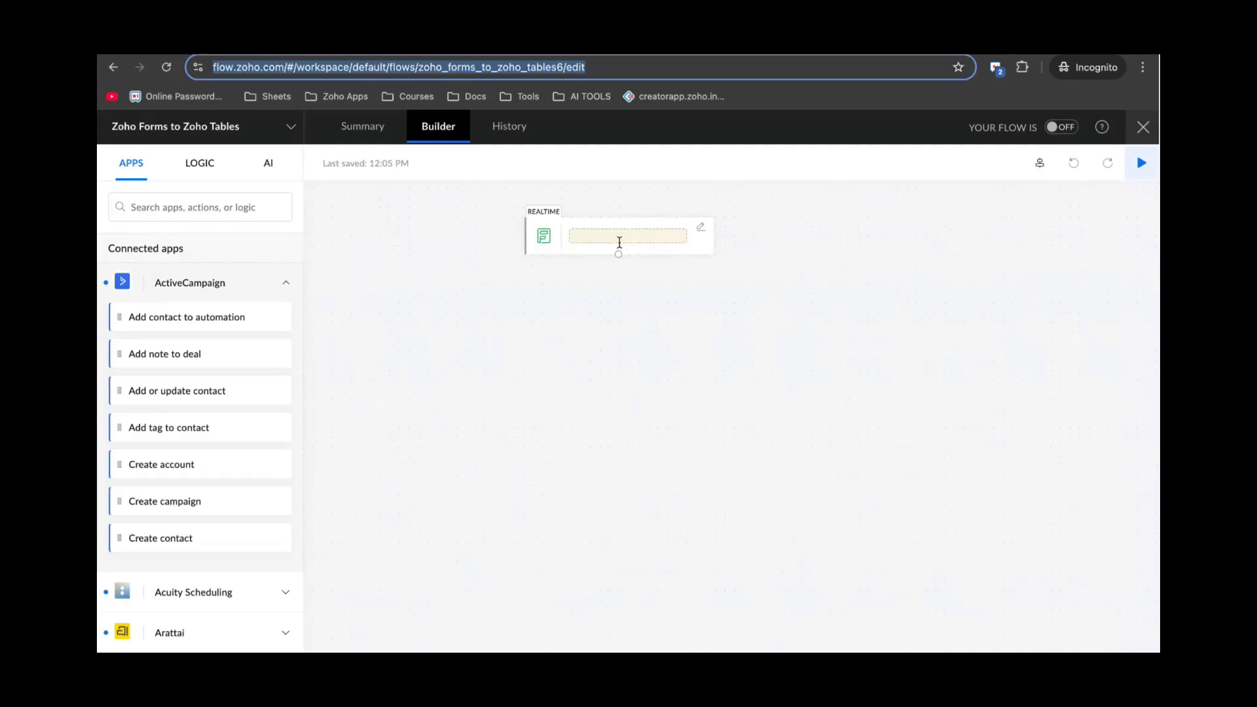
click(618, 237)
text(New enty)
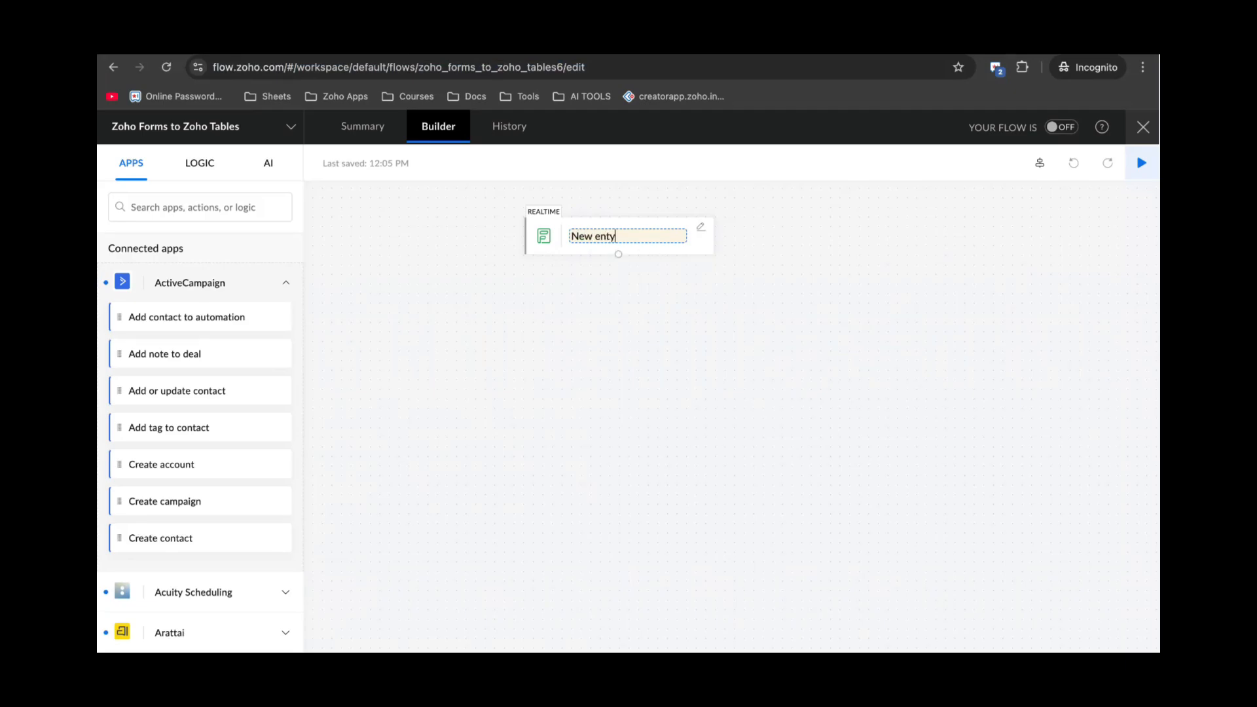
key(BackSpace)
text(ry)
click(642, 303)
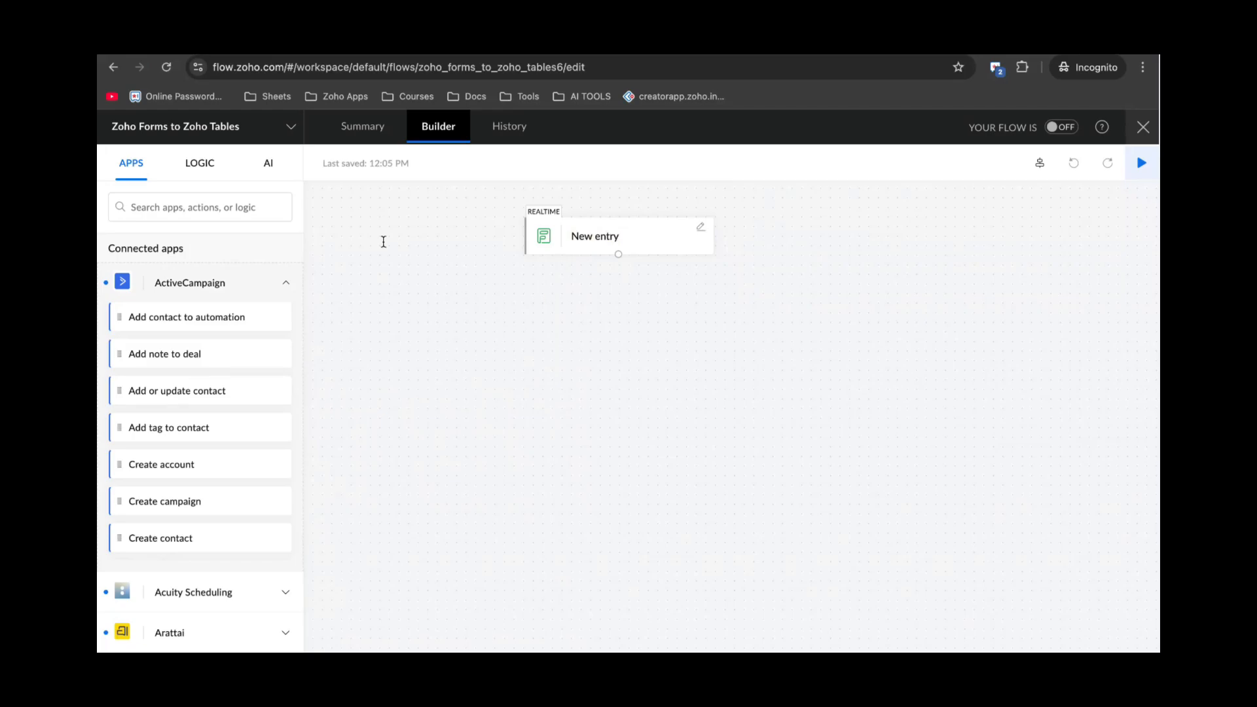
click(185, 202)
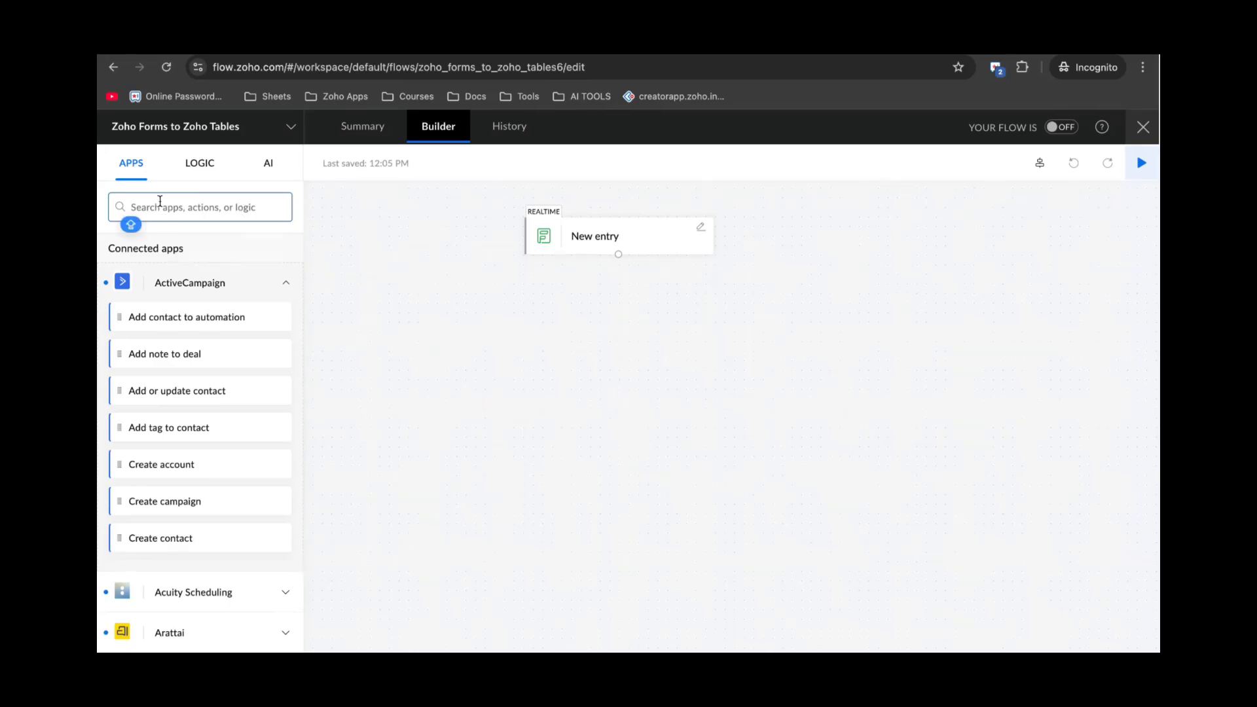
Search 'Zoho table' and add a Zoho Tables Create record step below New entry.
text(Zoho table)
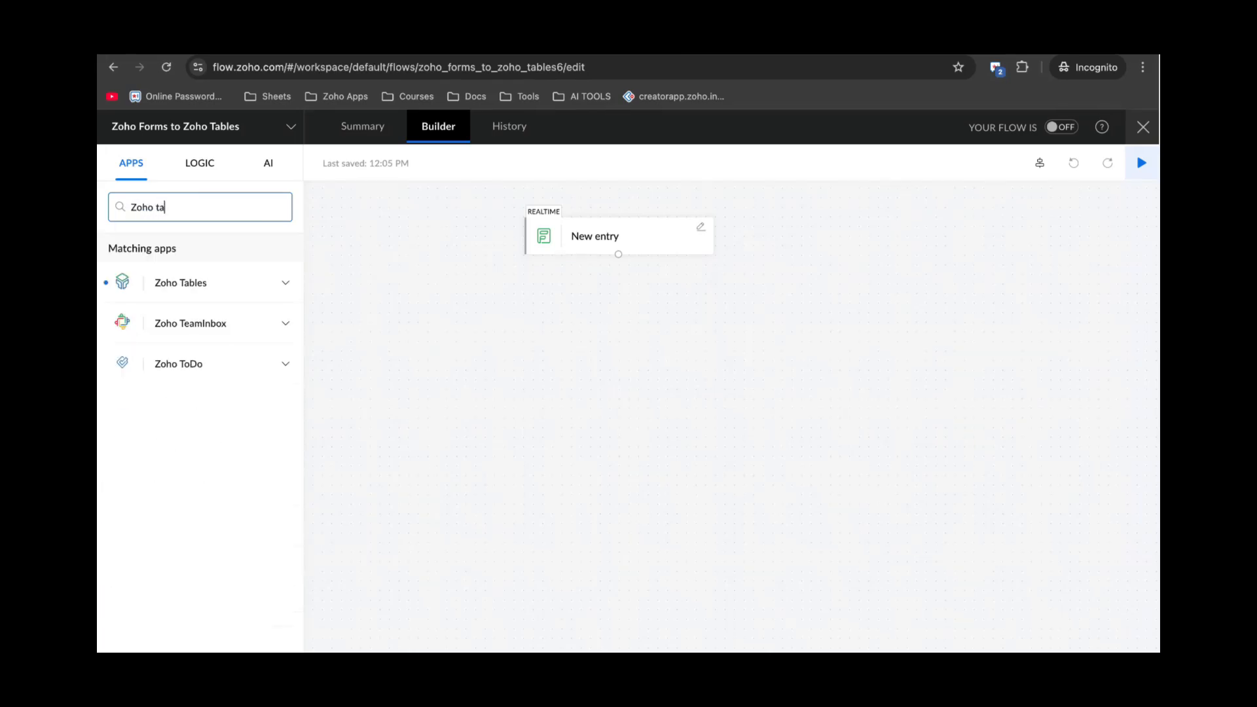
click(244, 282)
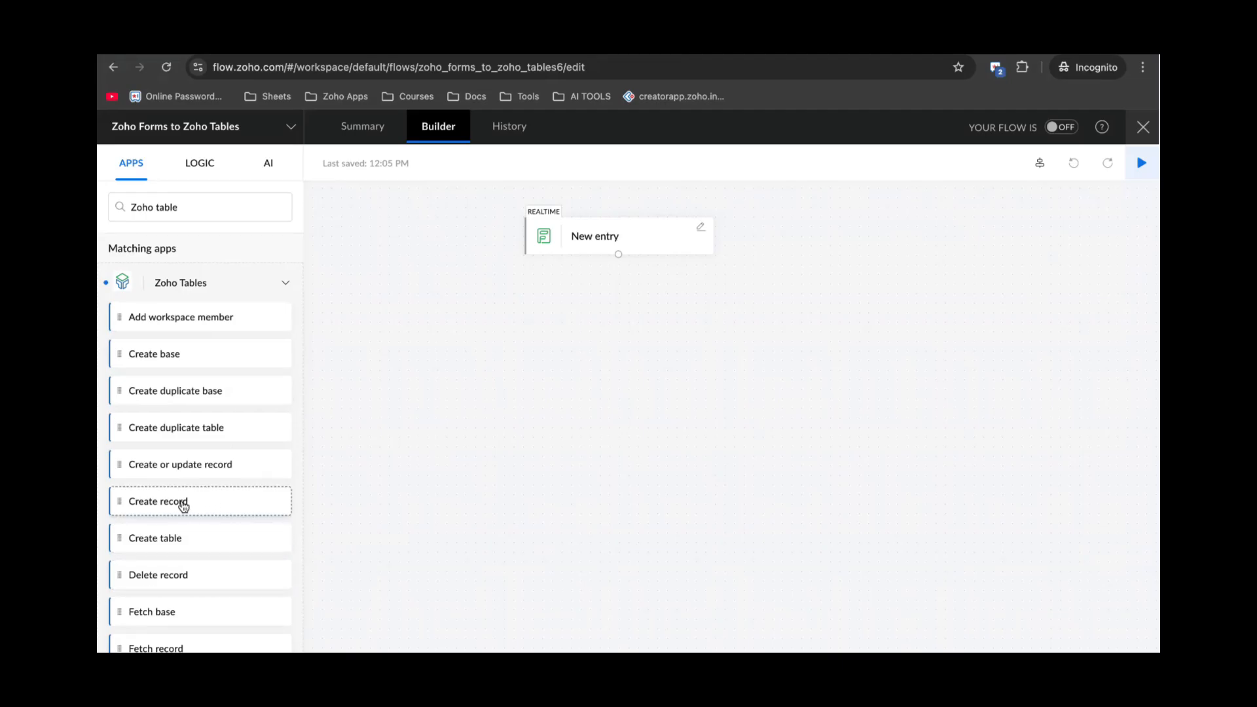
drag(176, 501, 605, 319)
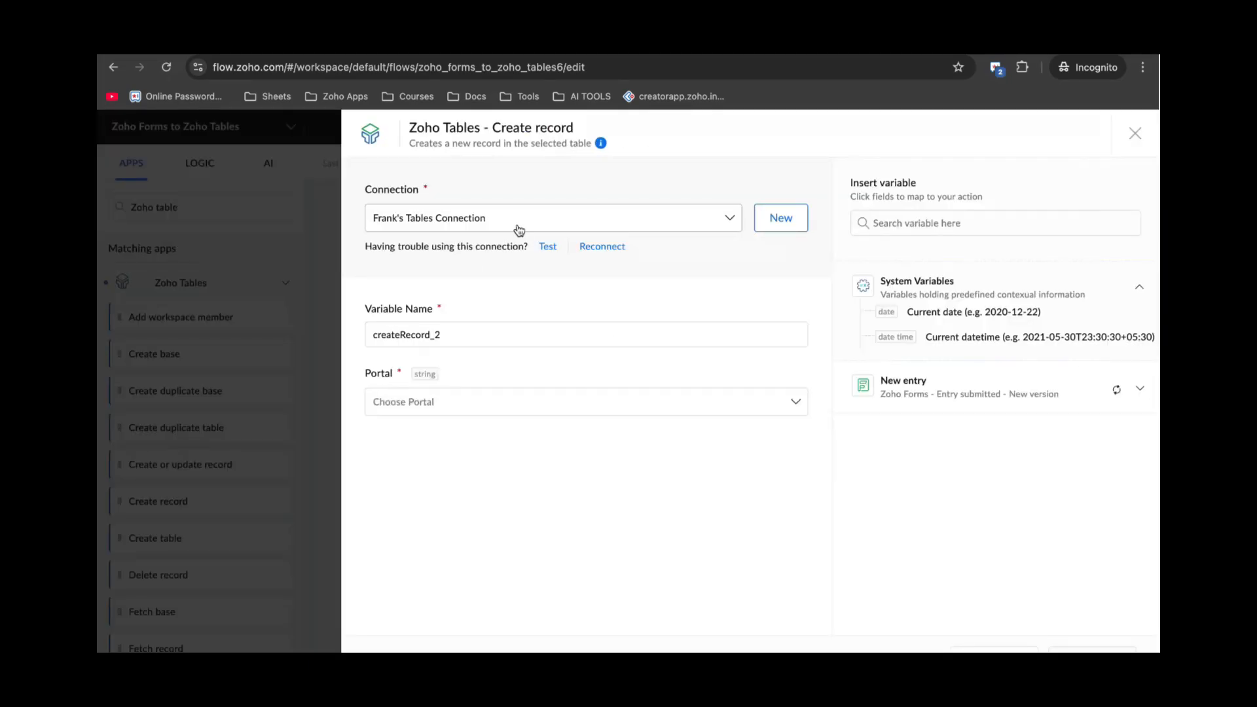
Point Create record at the Tables connection, own portal, Sales workspace, Leads and Customers base, Leads table.
click(556, 225)
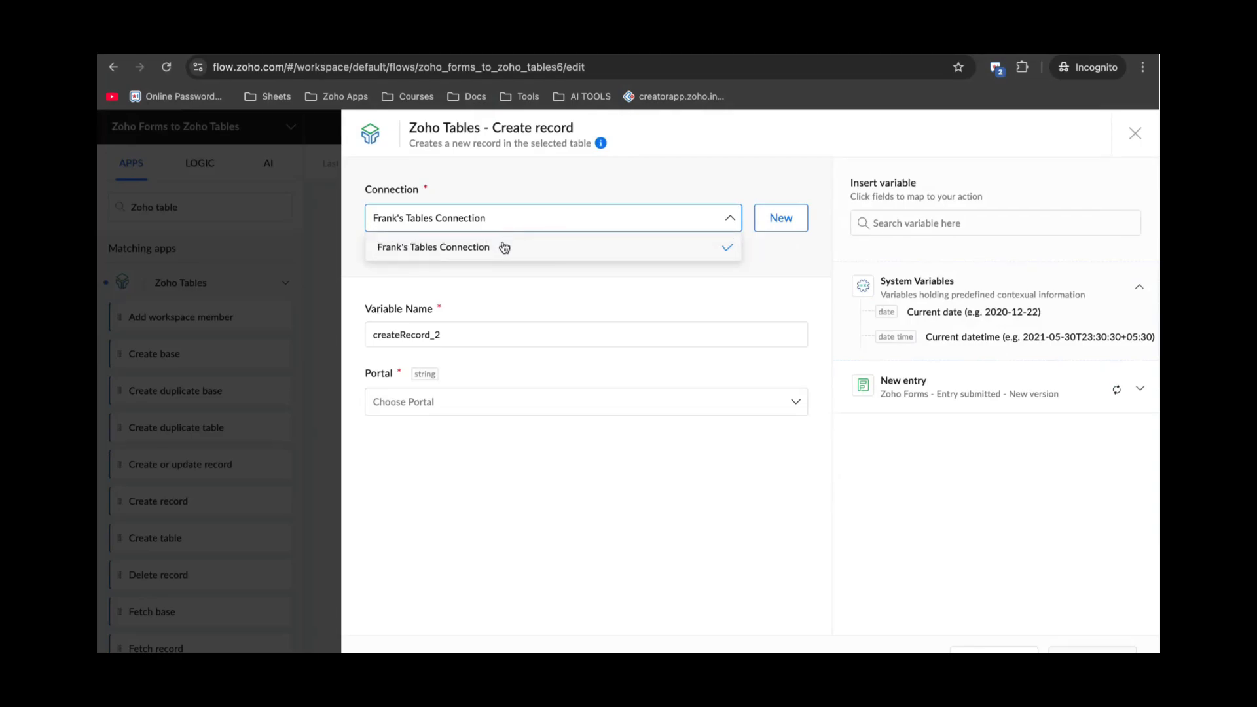
click(474, 252)
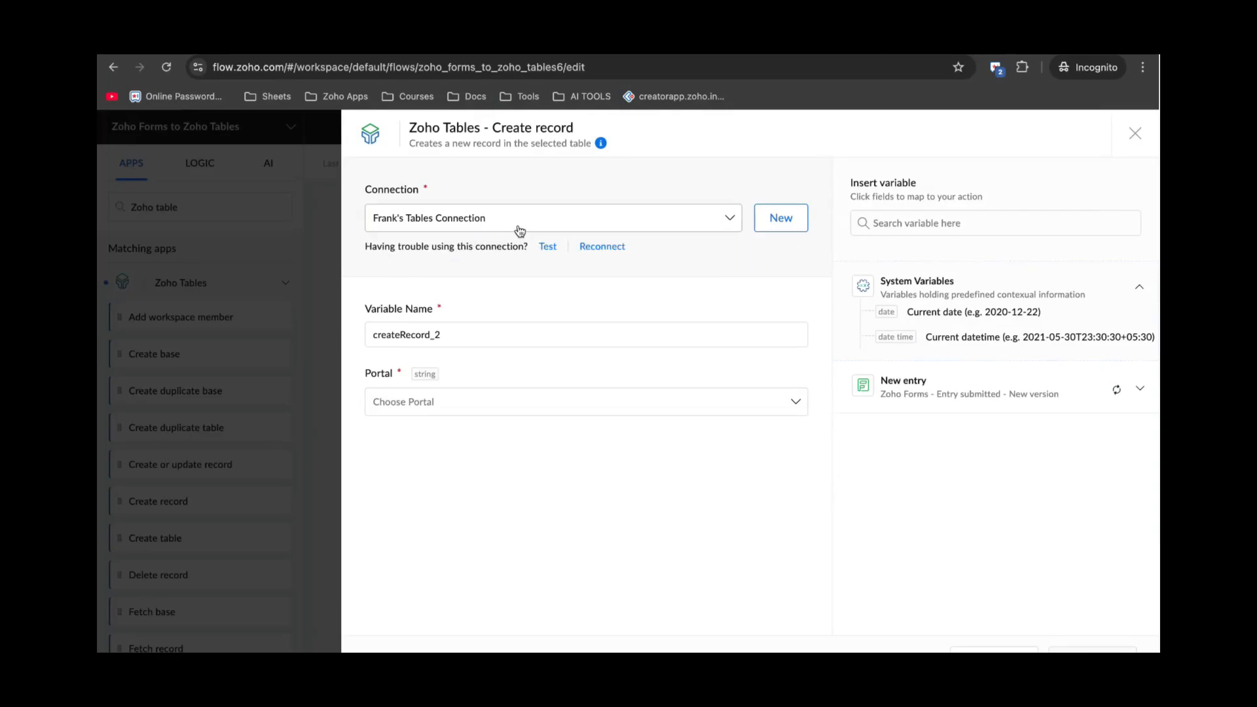
click(449, 405)
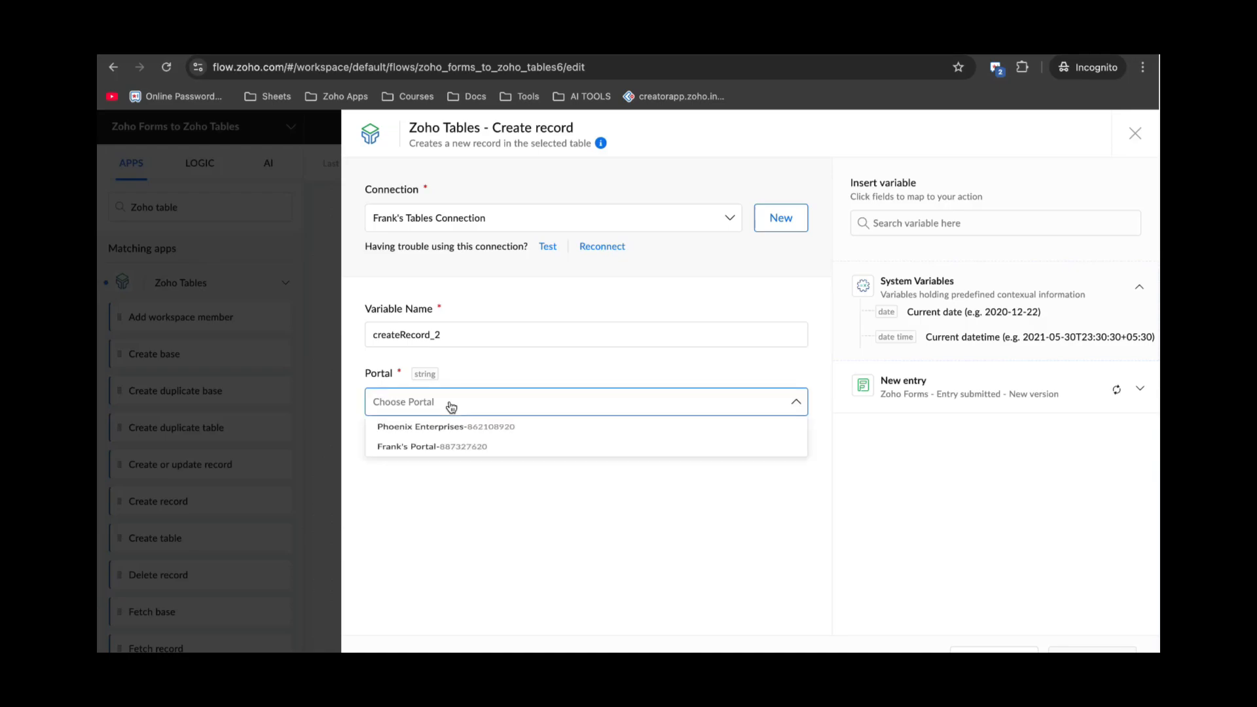
click(449, 453)
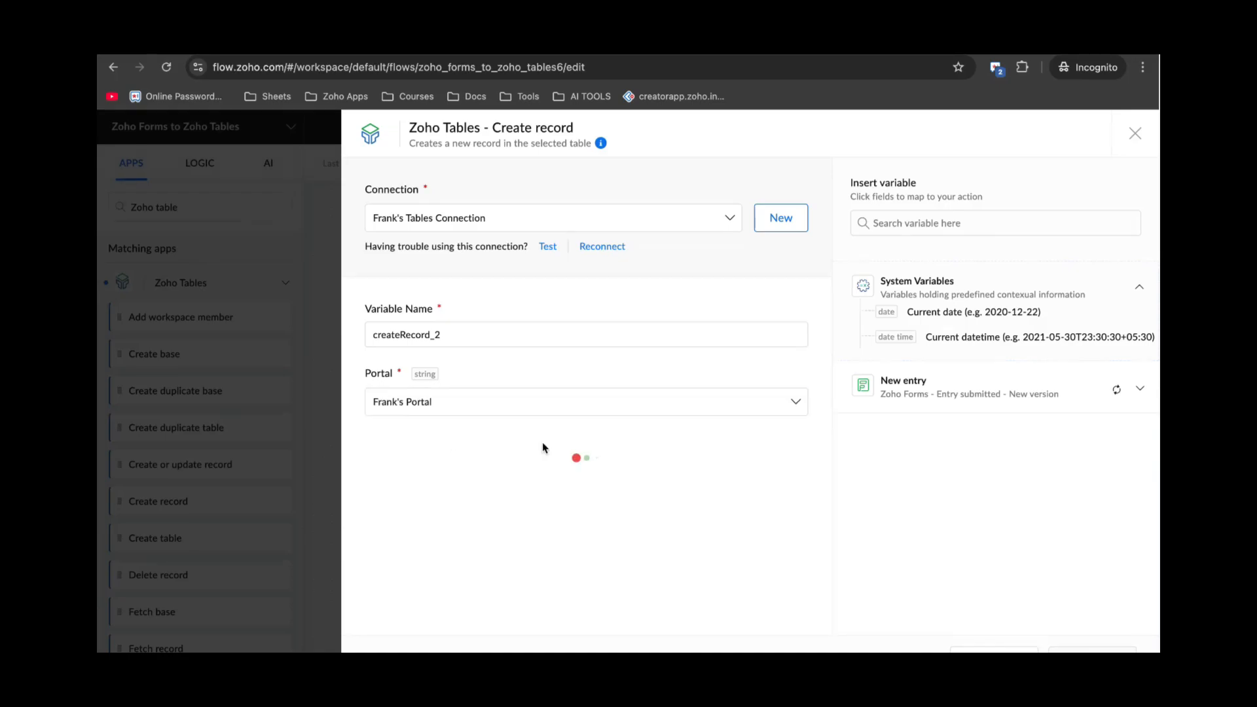
click(463, 473)
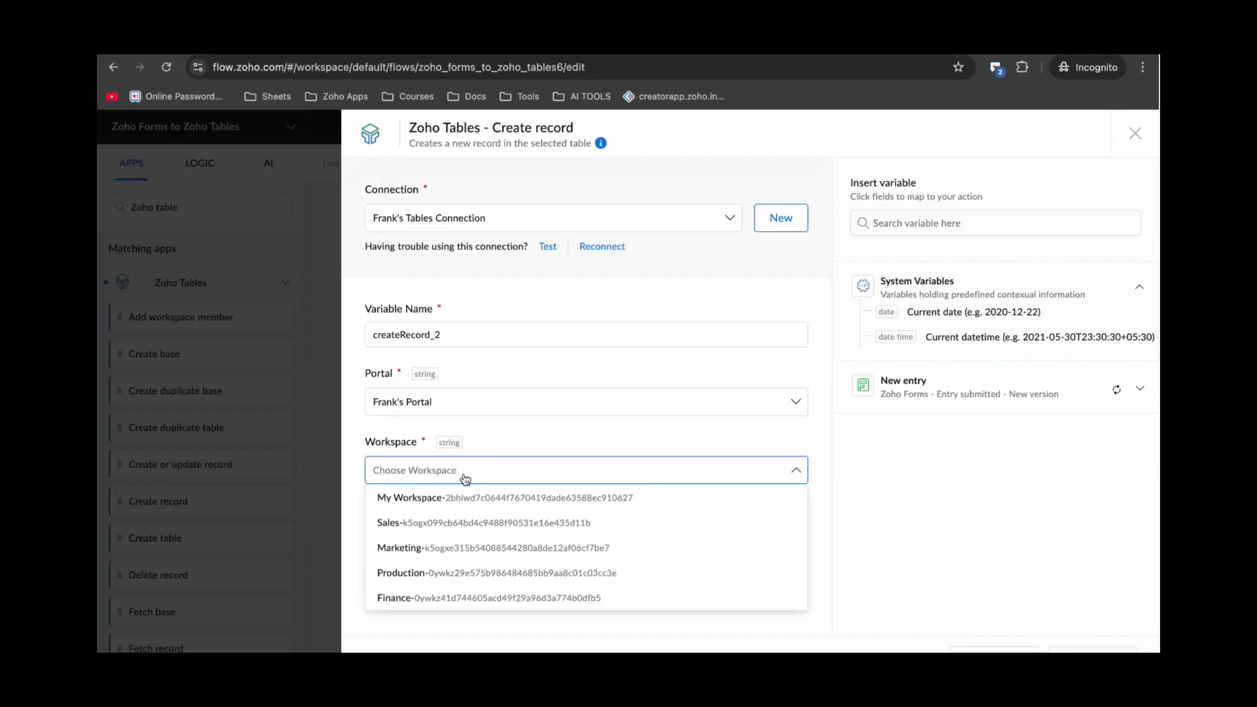
click(425, 524)
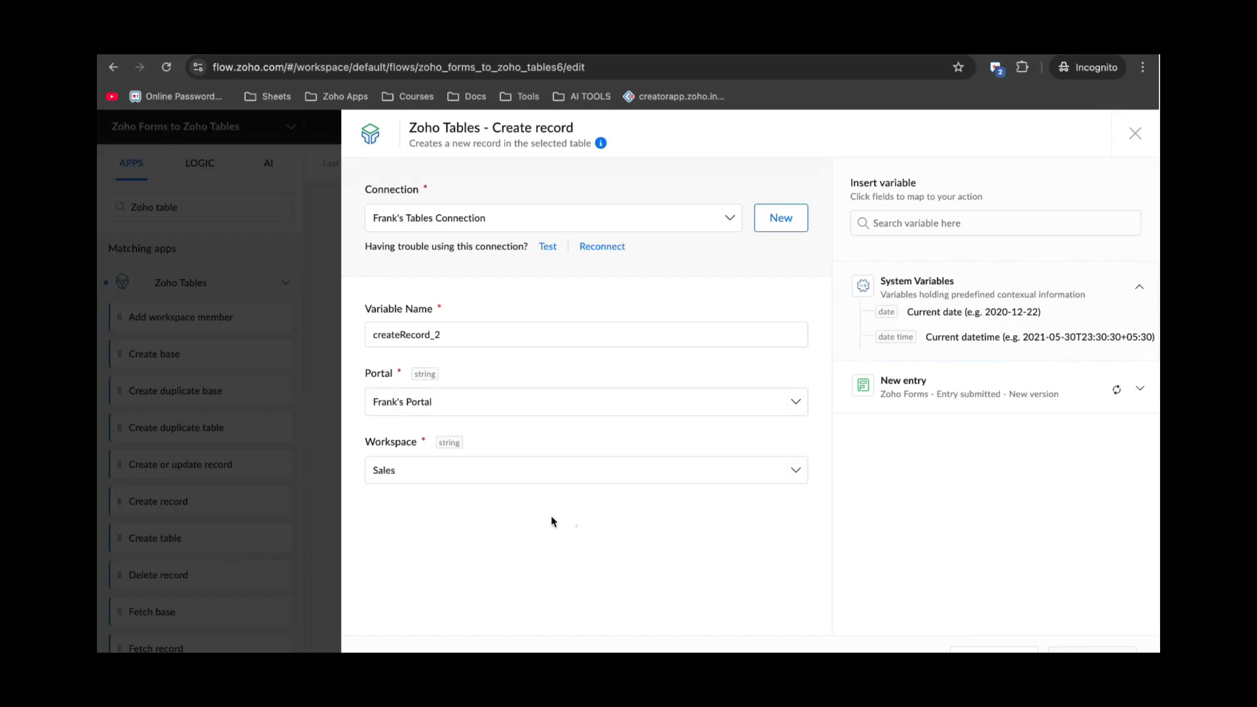
click(443, 543)
click(438, 567)
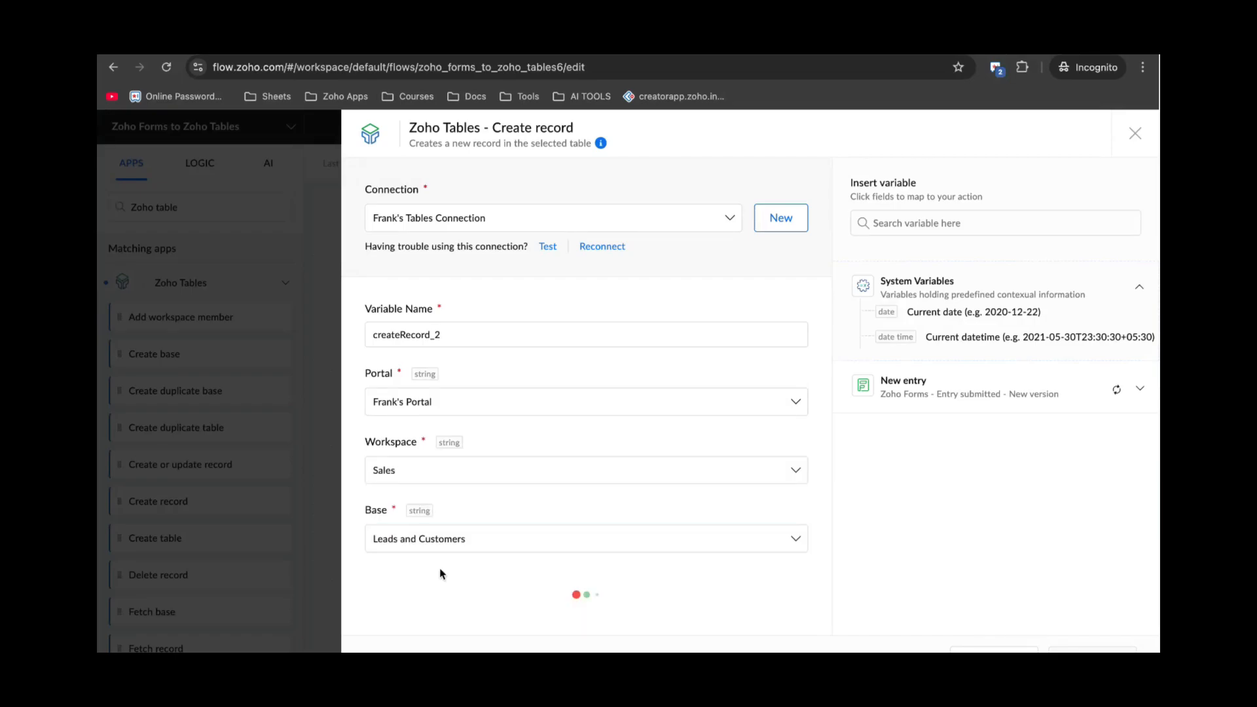
click(474, 573)
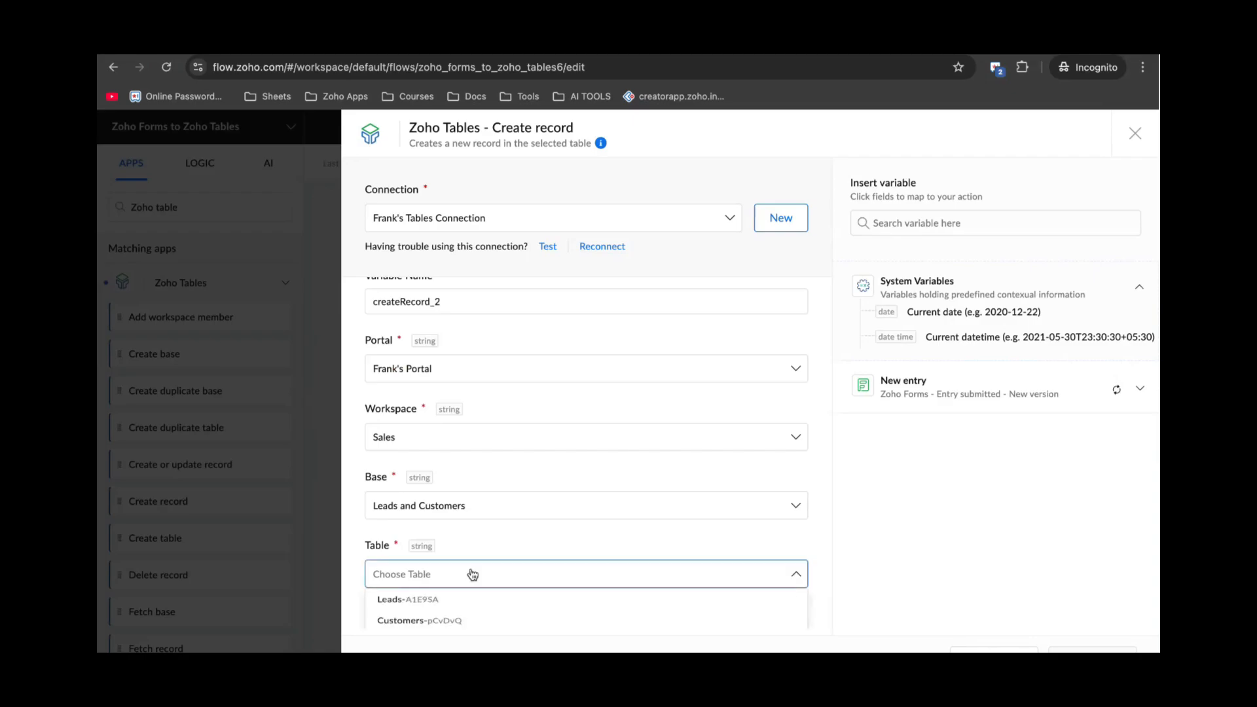
click(436, 597)
scroll(589, 568, down, 3)
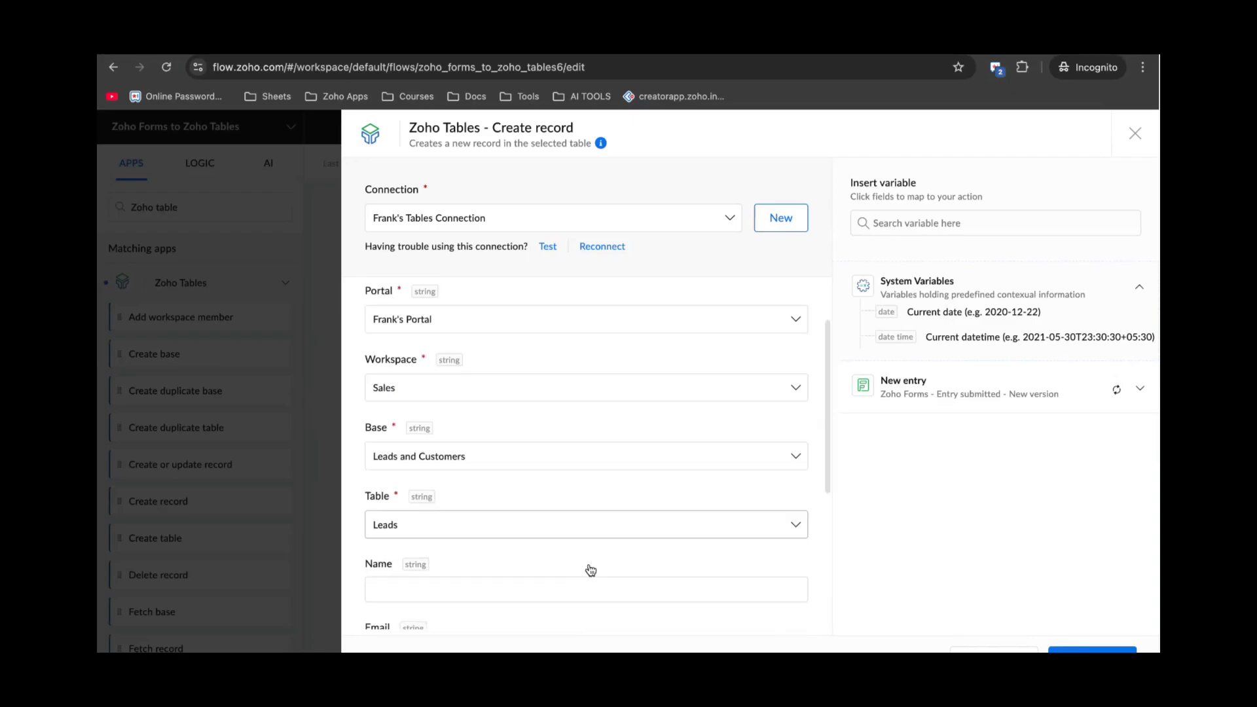
scroll(590, 570, down, 1)
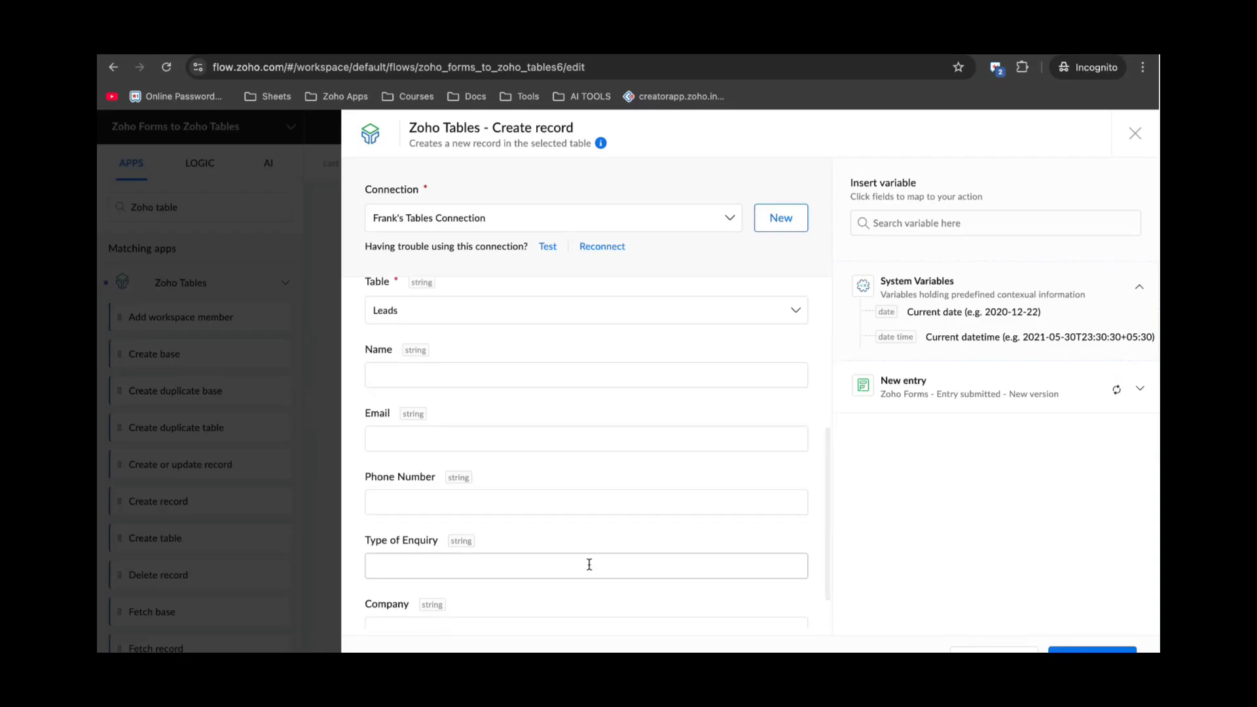
Map the submitter's first and last name into Name and their email into Email.
click(558, 368)
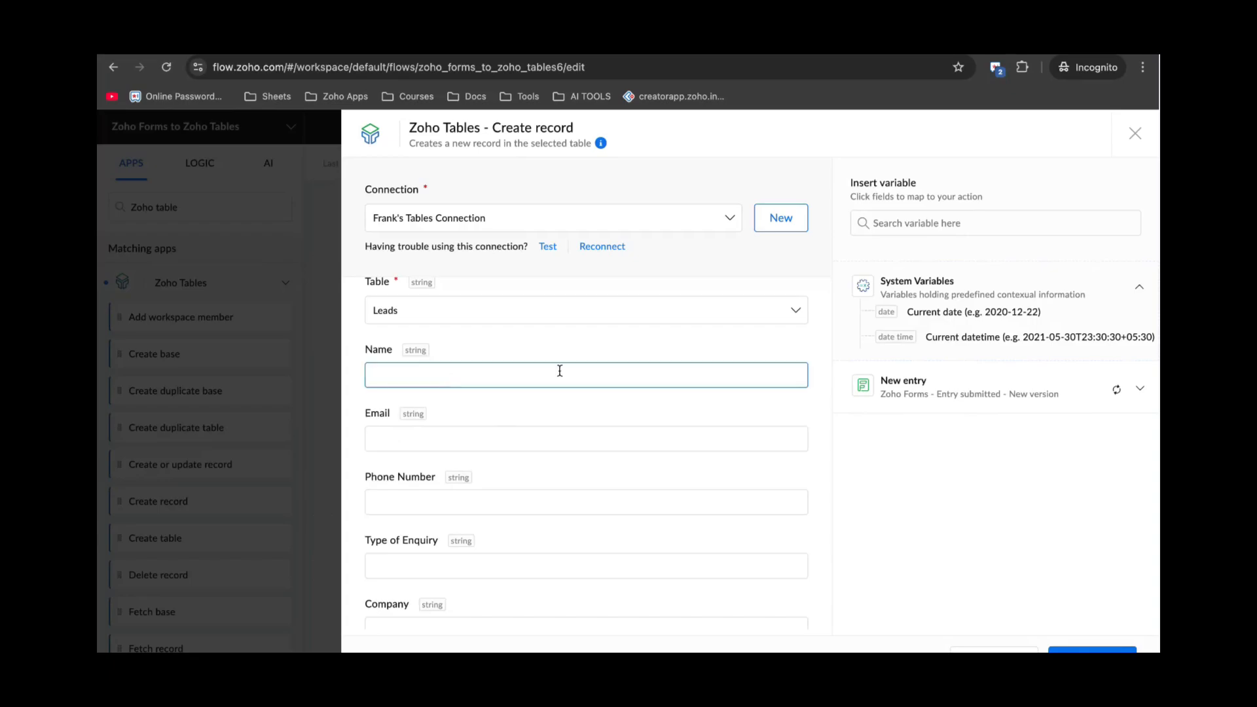
scroll(726, 410, down, 1)
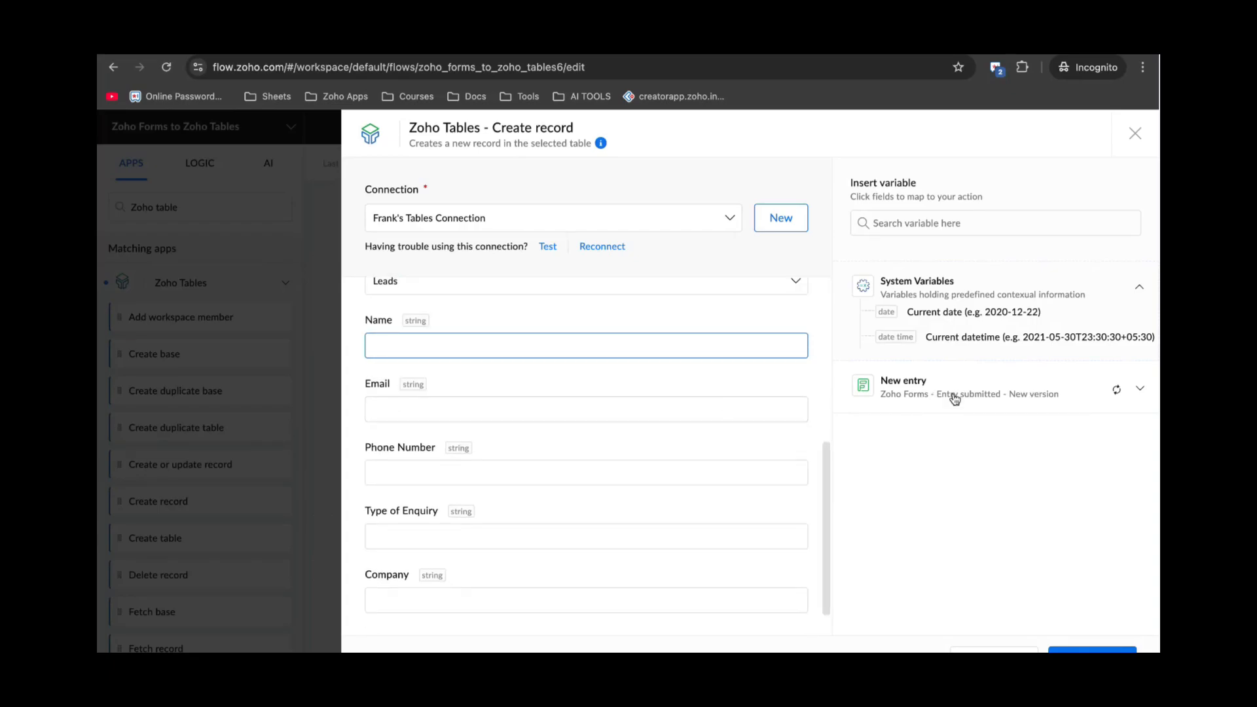
click(1132, 386)
click(504, 345)
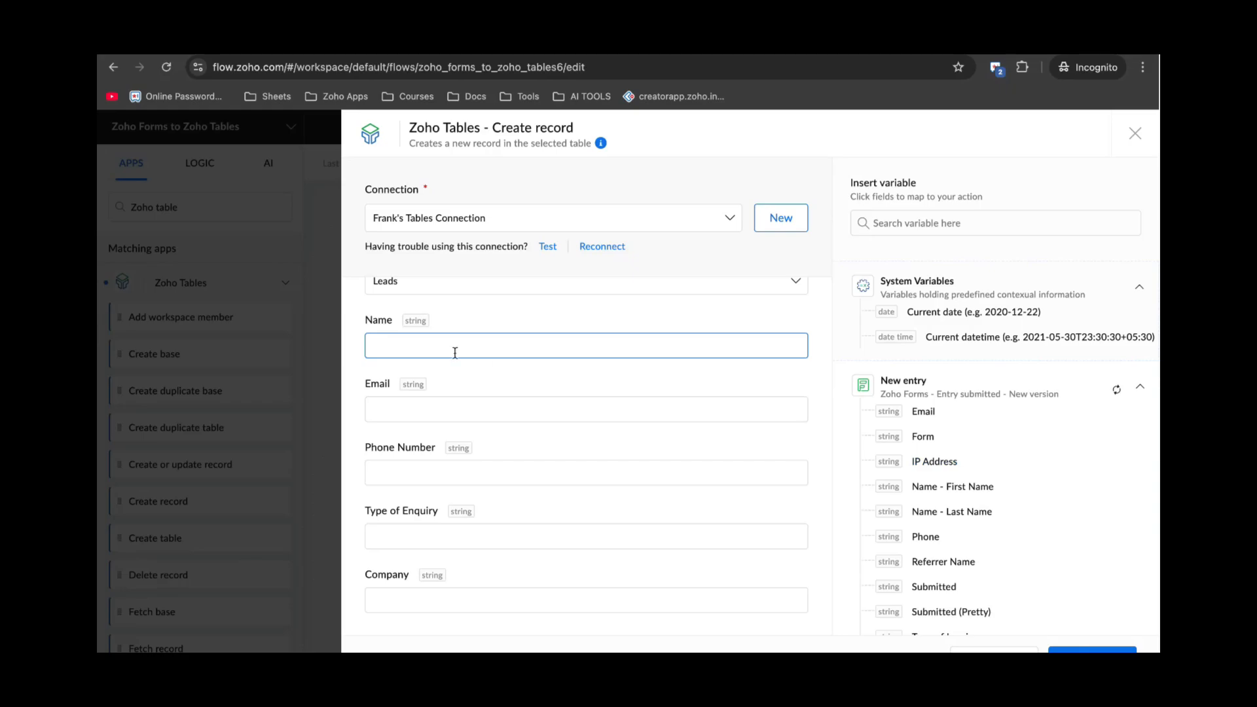
scroll(948, 447, down, 1)
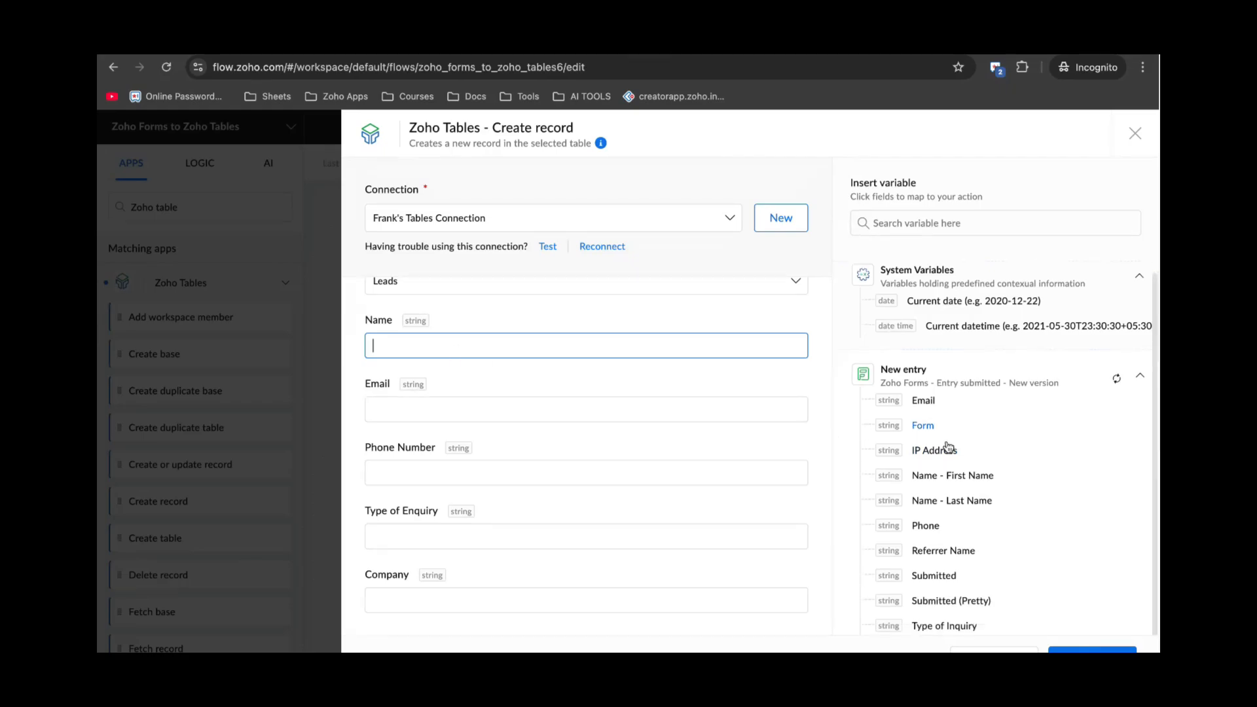
click(946, 476)
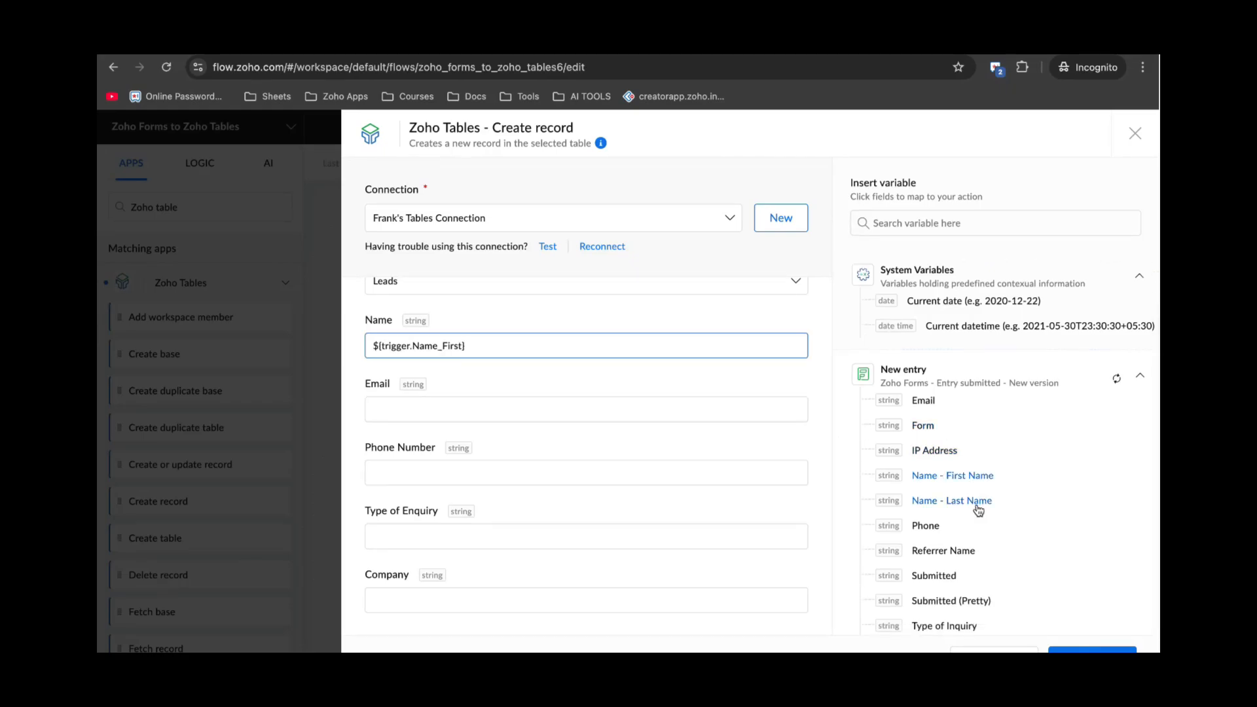
click(951, 501)
click(488, 406)
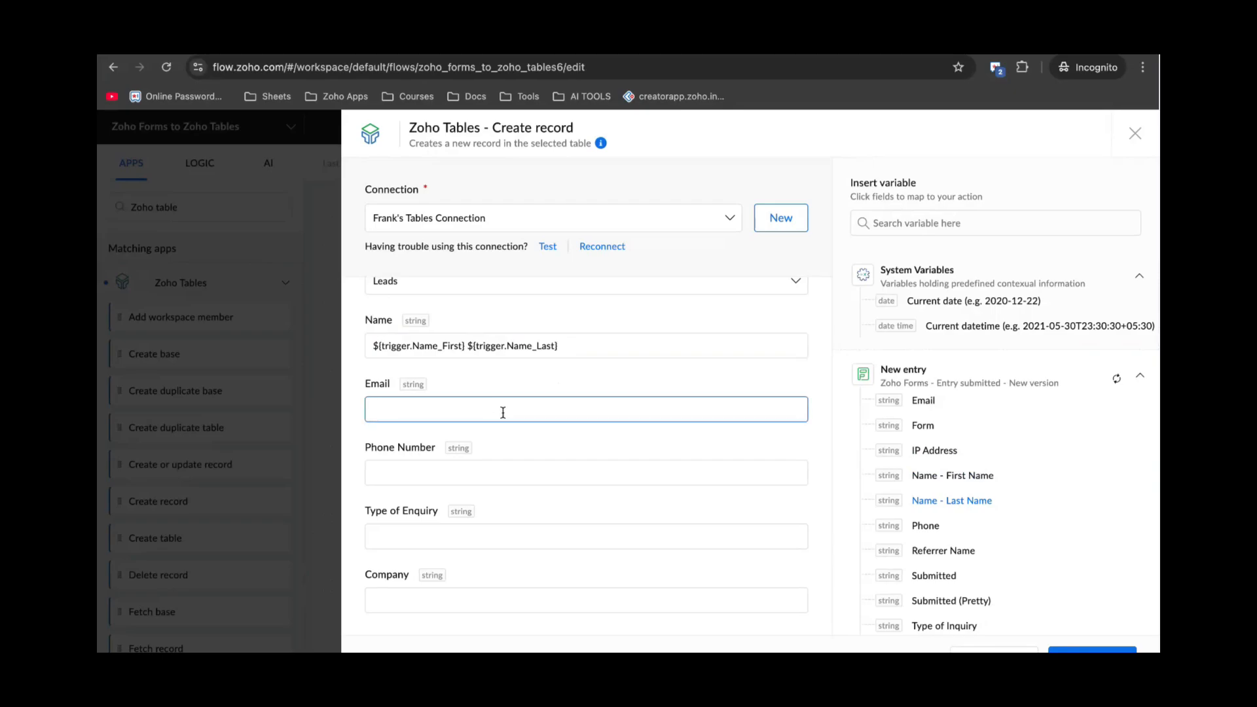
scroll(921, 412, up, 1)
click(922, 411)
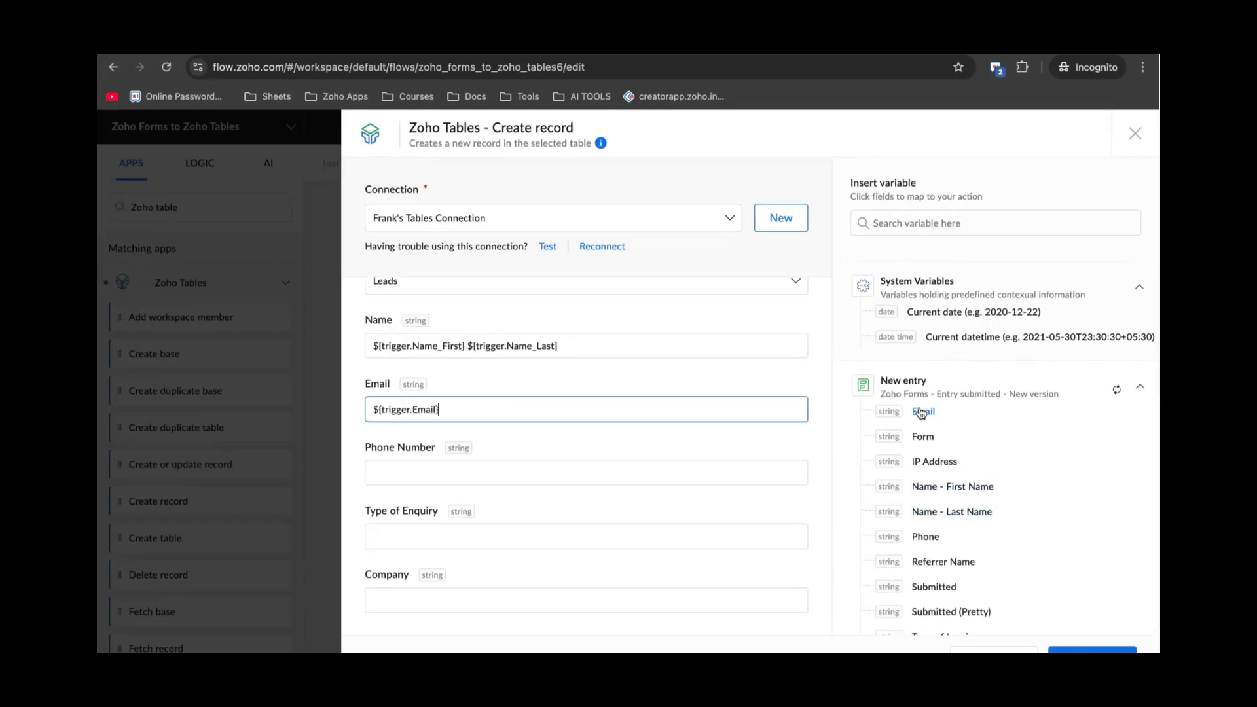
Map the form's Phone into Phone Number and Type of Inquiry into Type of Enquiry.
scroll(478, 442, down, 1)
click(413, 445)
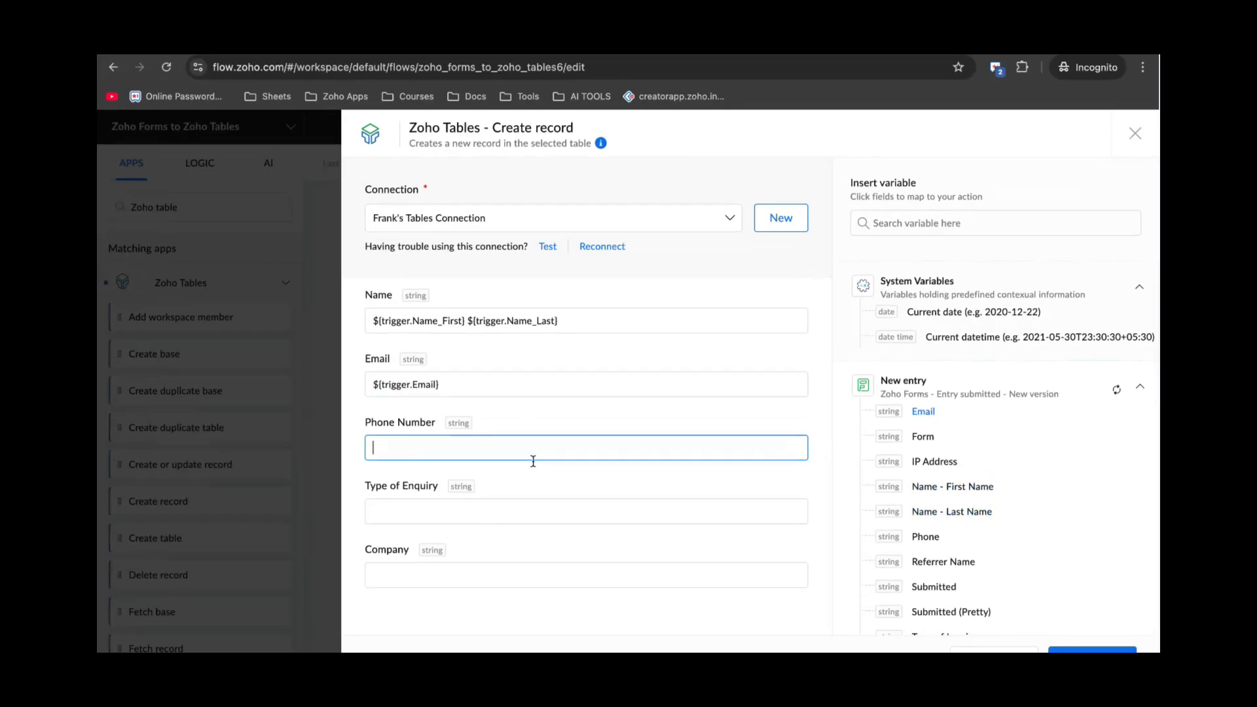
scroll(949, 517, down, 1)
click(949, 524)
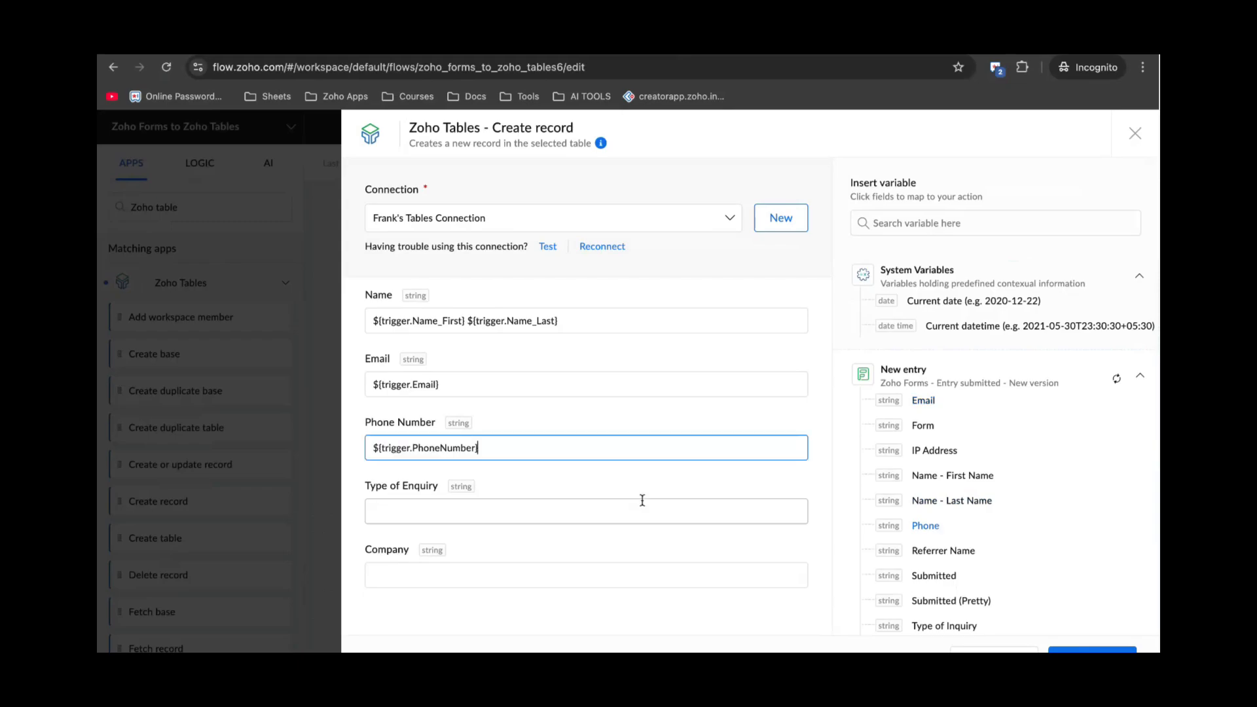
click(477, 513)
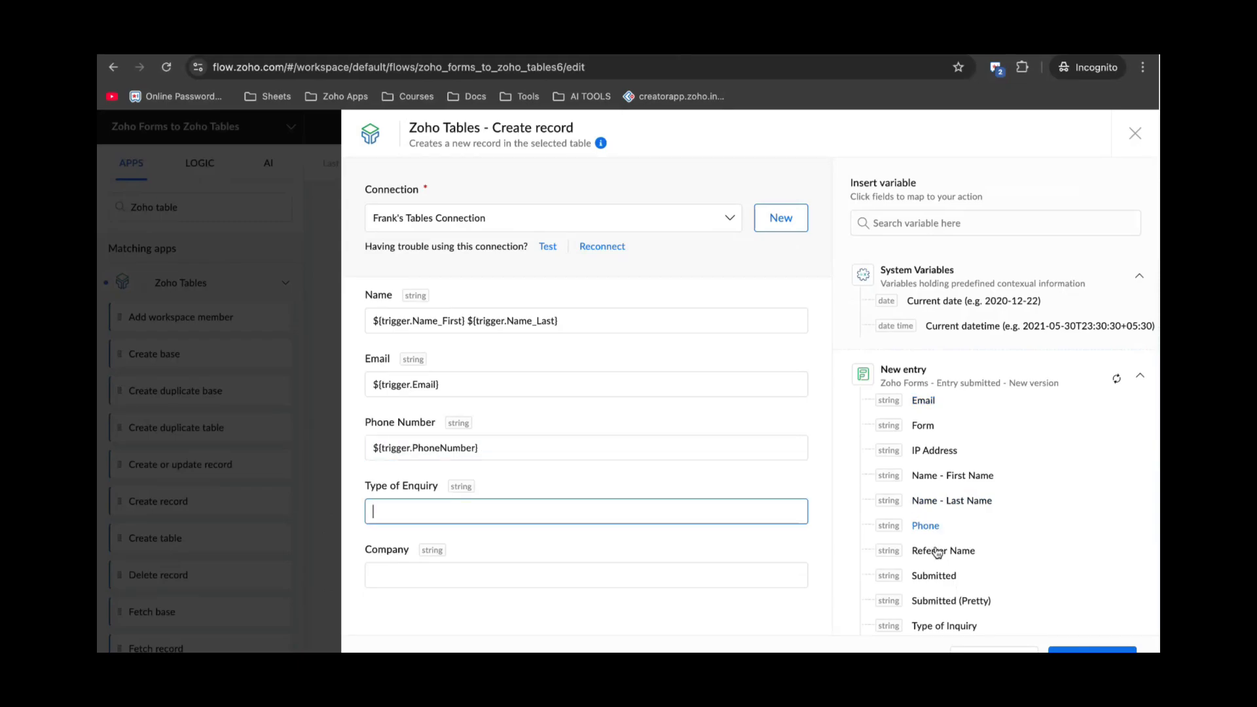
click(952, 623)
click(952, 623)
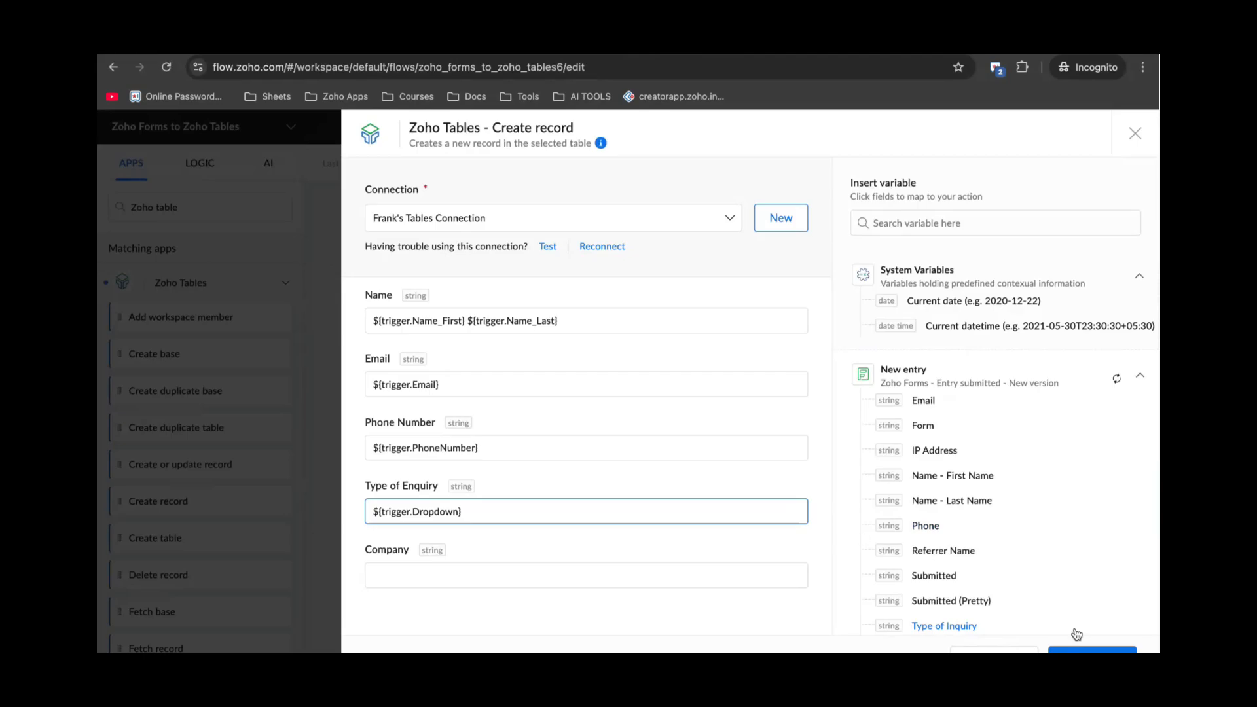
Save the Create record step and toggle 'YOUR FLOW IS' to ON.
click(1092, 650)
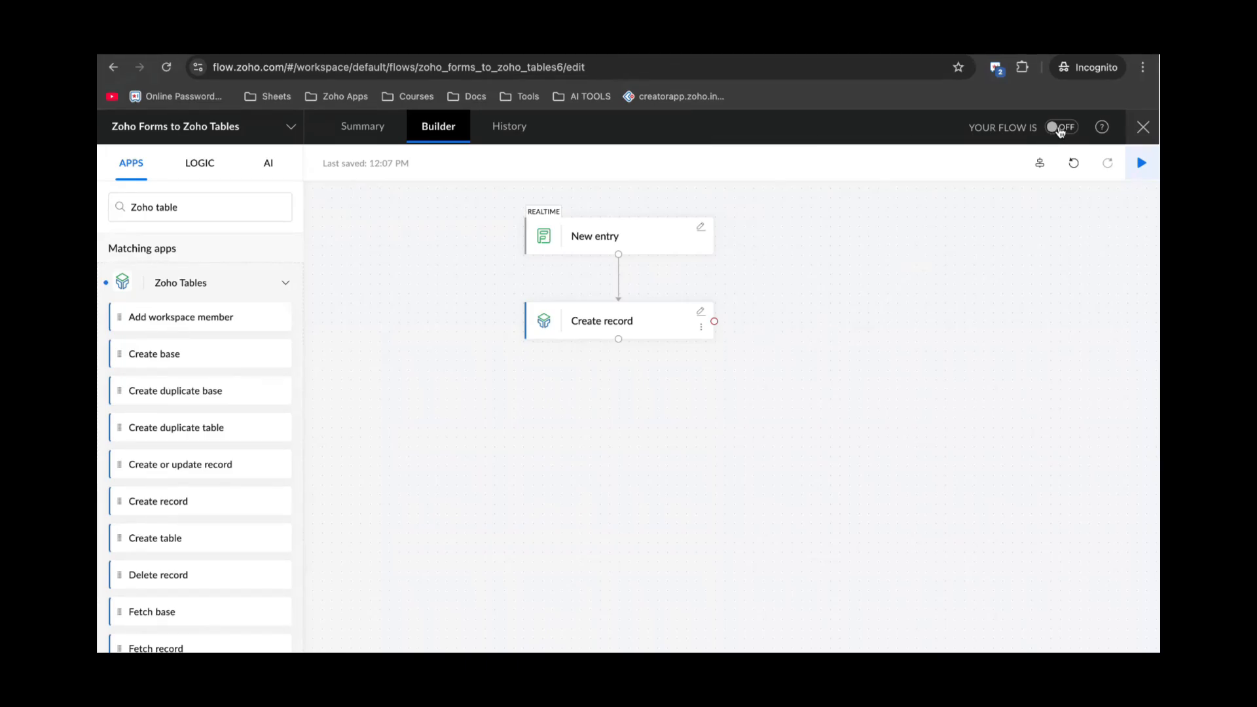
click(1060, 129)
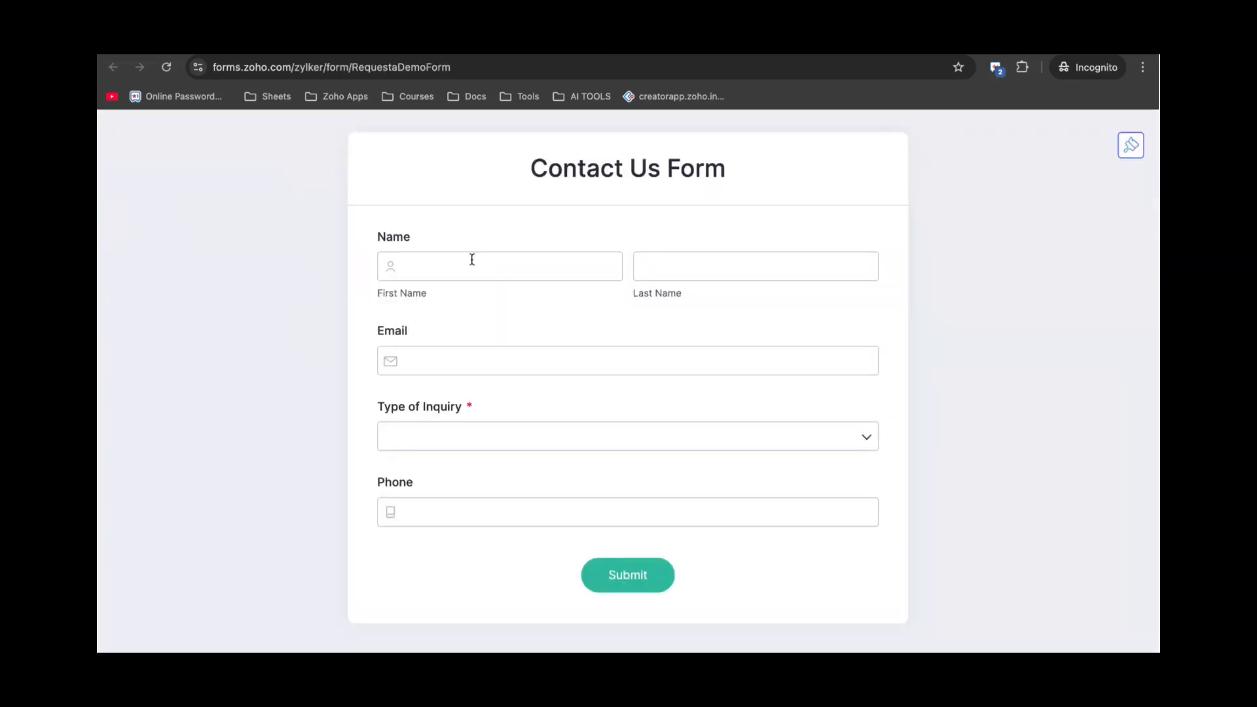
In the Contact Us Form, enter the contact's first name, last name and e-mail address.
click(468, 265)
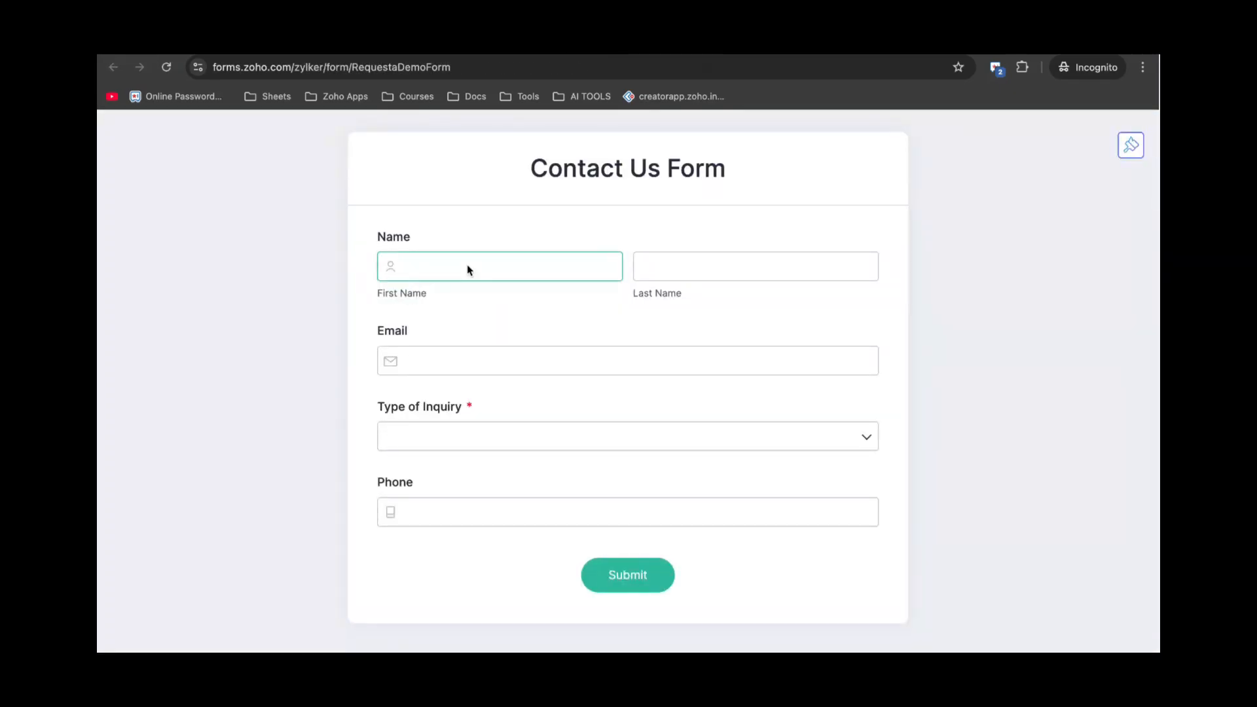
click(663, 263)
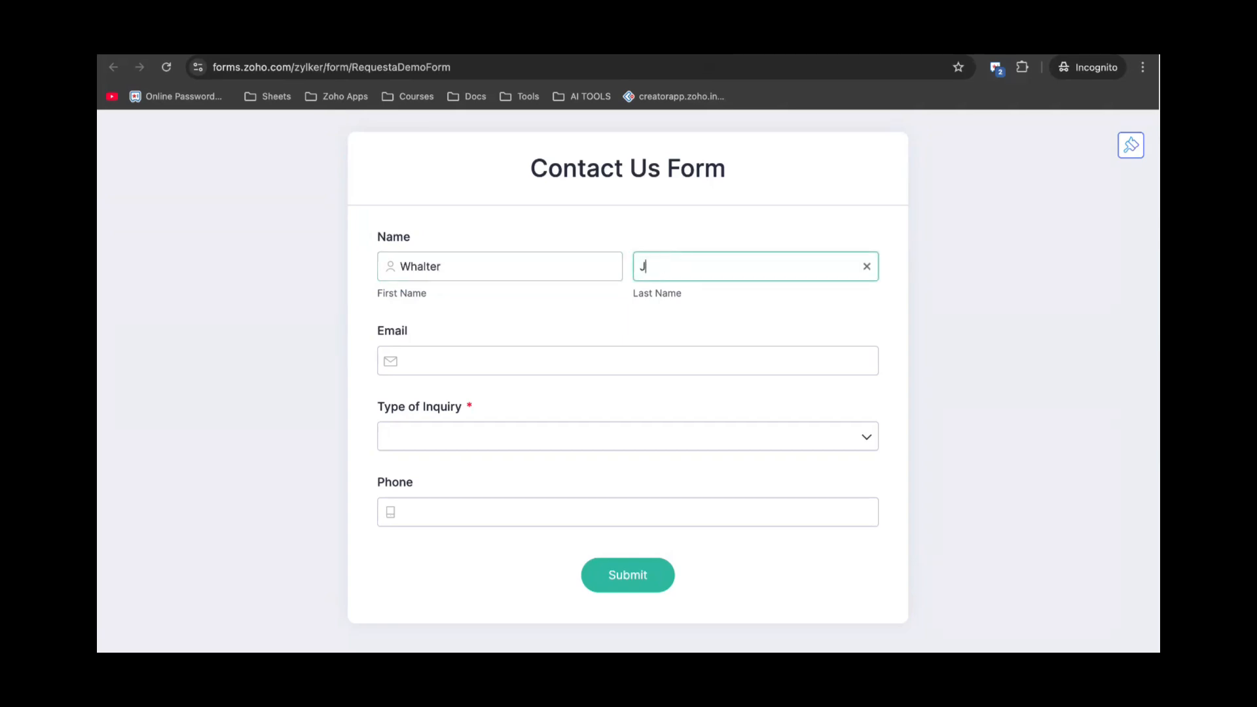
click(520, 350)
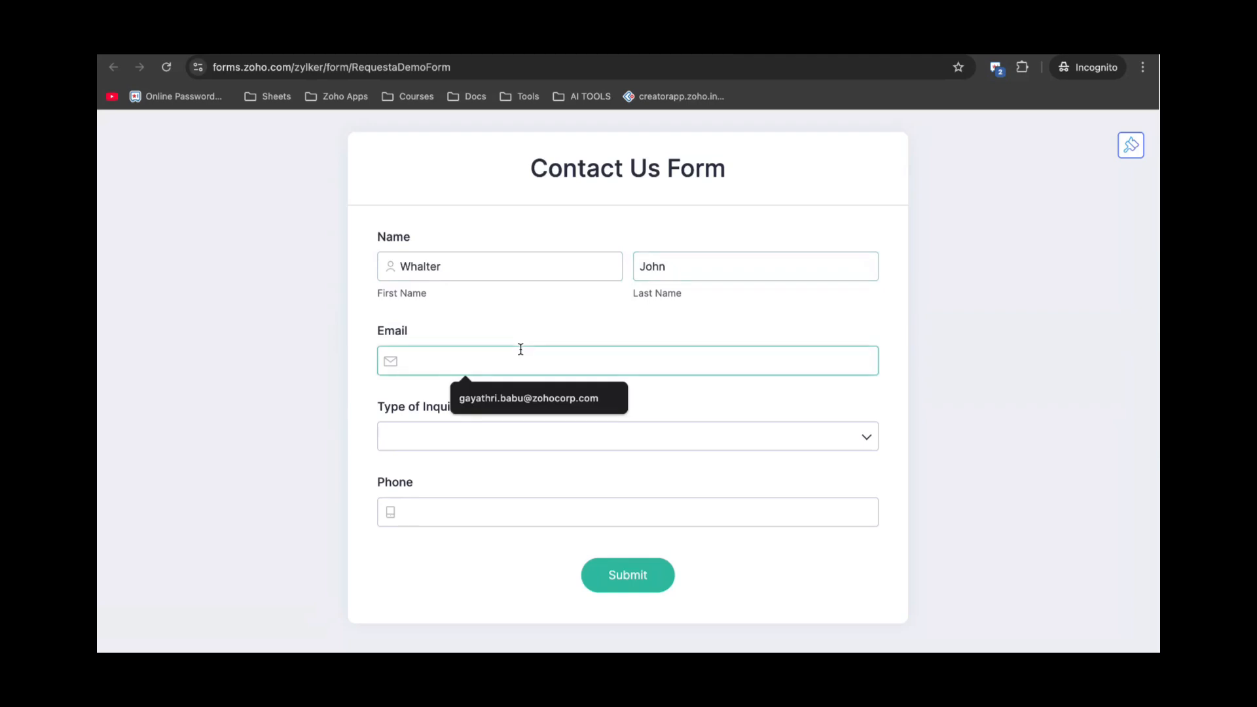
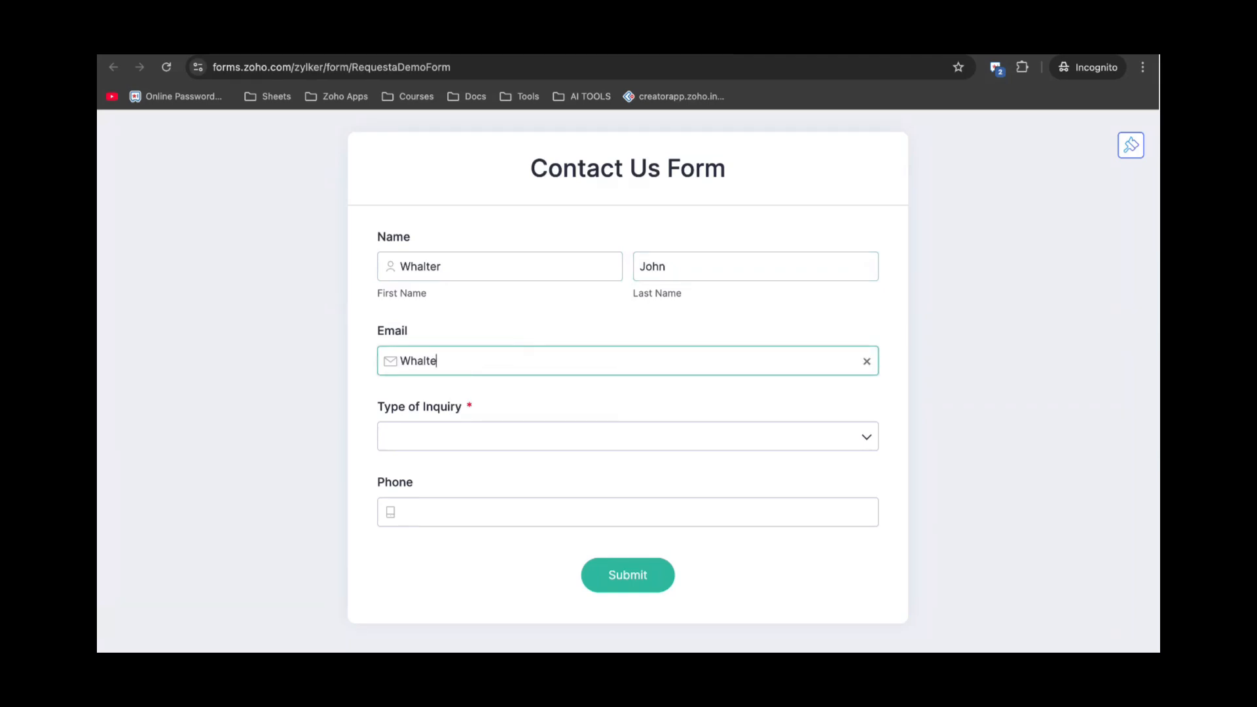
Choose Demo Request as the inquiry type, add the contact's phone number, and submit the entry.
click(460, 436)
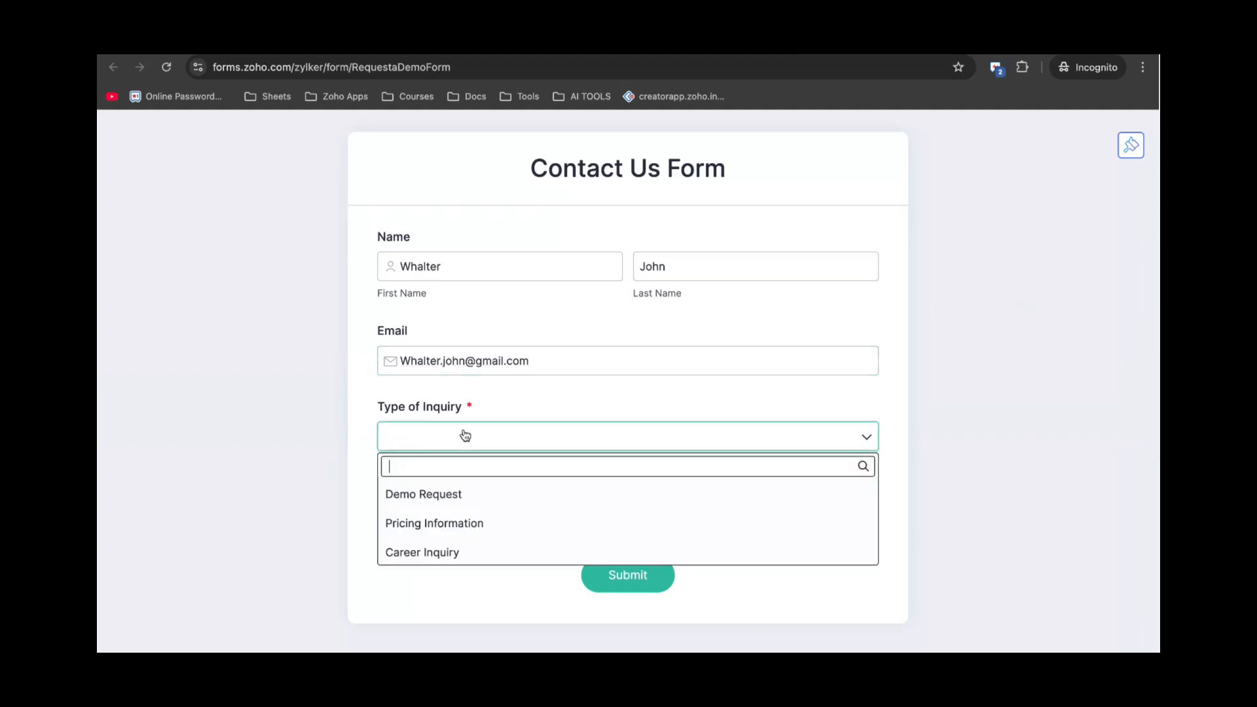
click(463, 492)
click(478, 519)
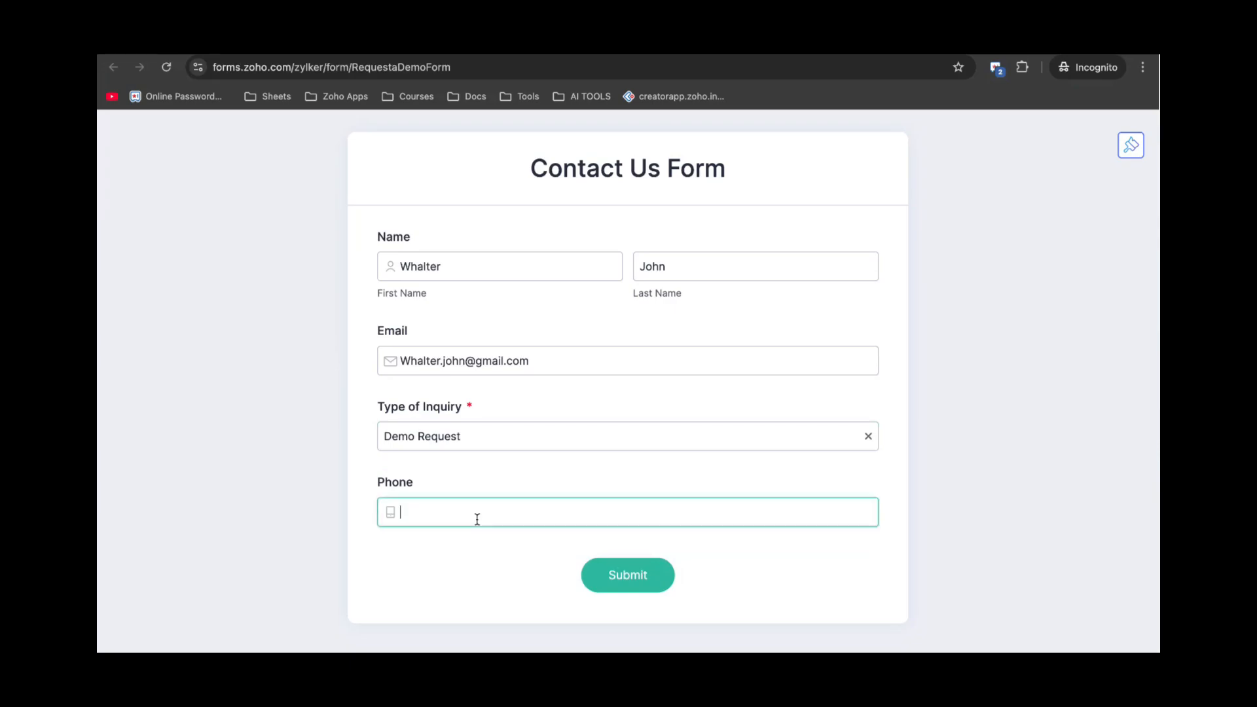
click(627, 576)
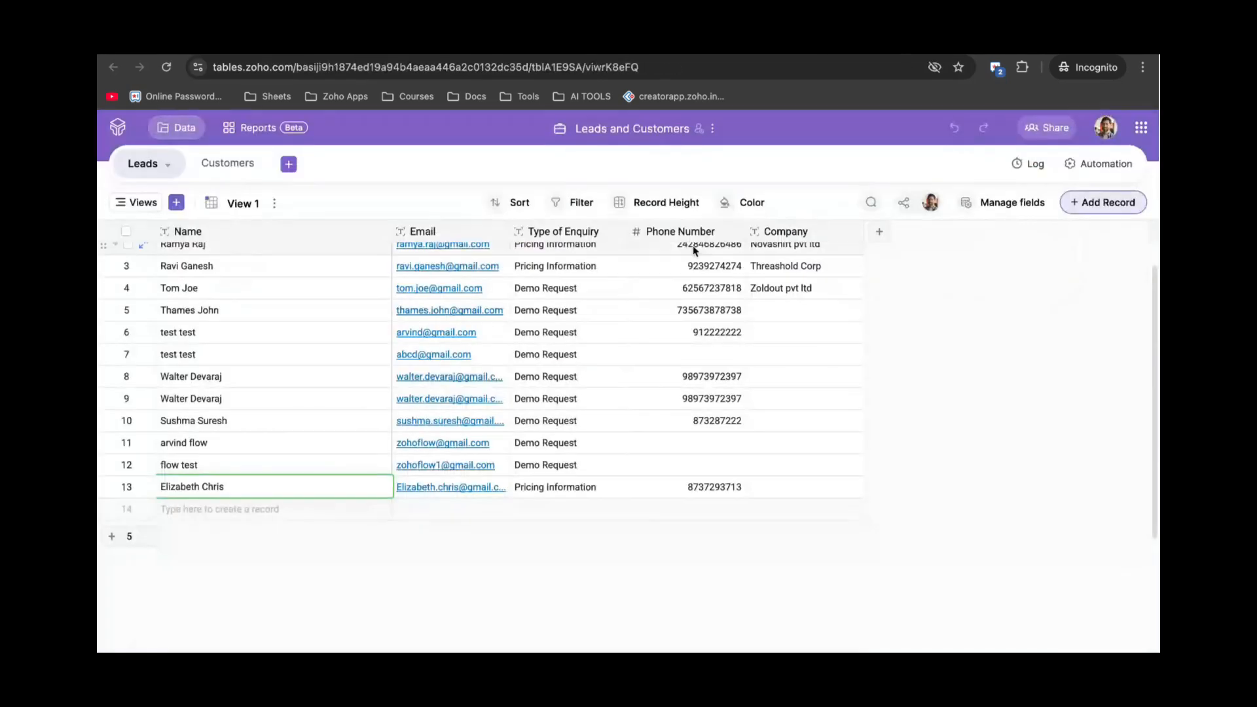
Reload the Leads table and scroll down to the new Demo Request record in row 14.
click(165, 66)
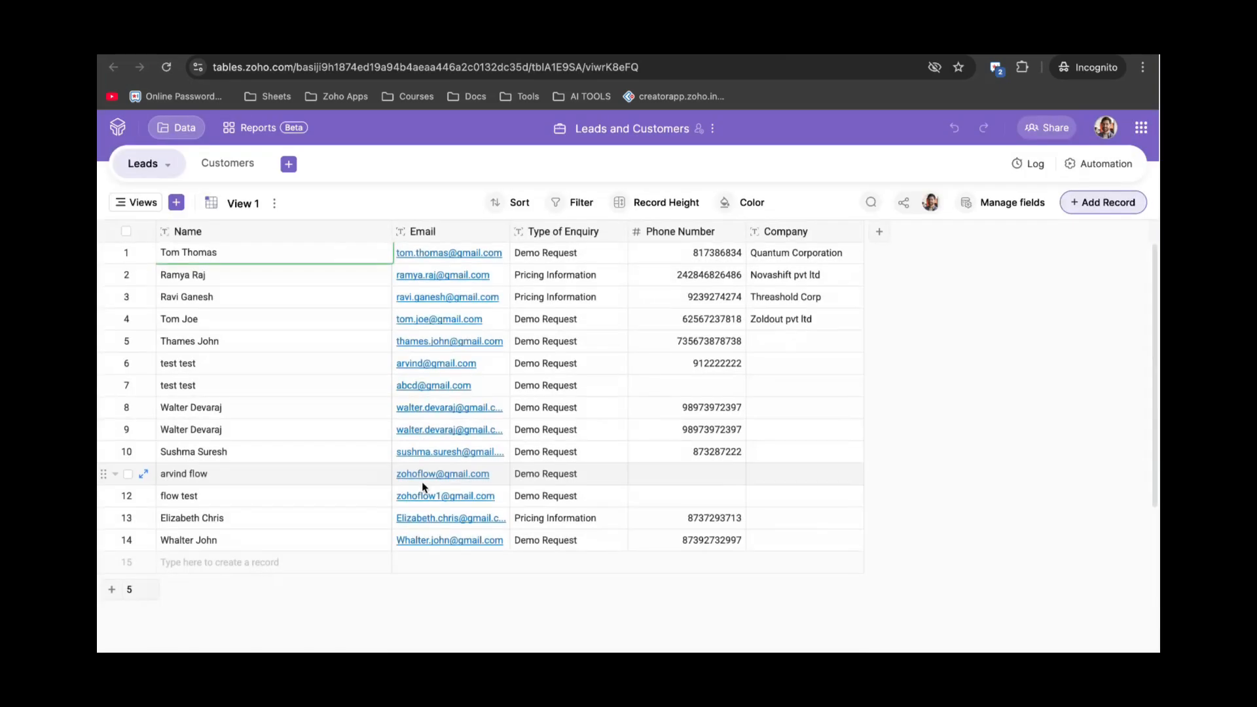
scroll(269, 512, down, 1)
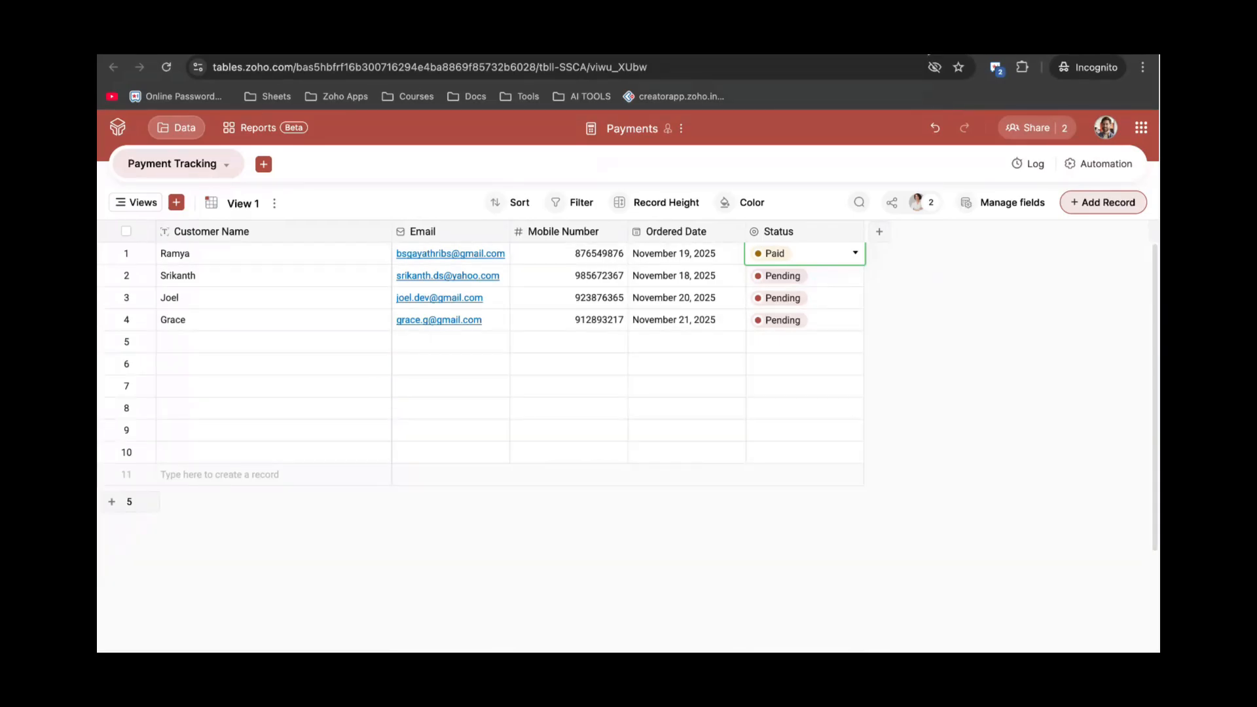
Switch to the Zoho Tables-Payment flow in Zoho Flow.
click(920, 43)
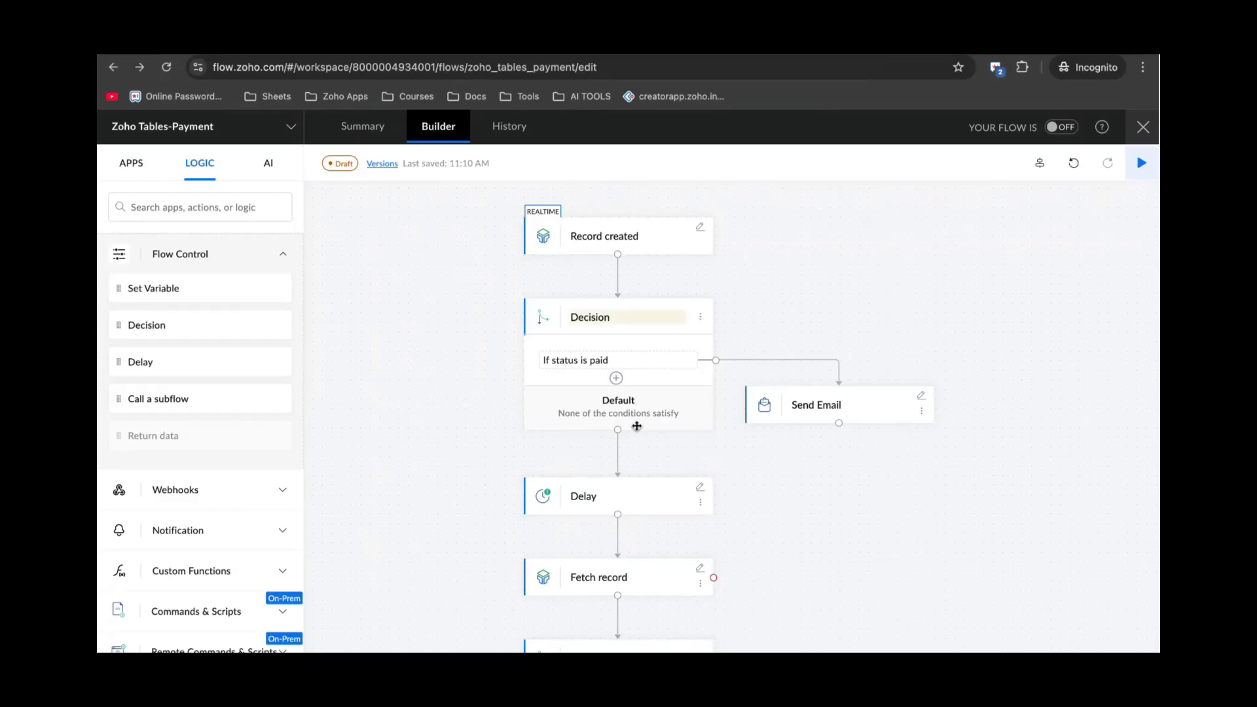
scroll(636, 426, down, 1)
scroll(637, 426, down, 1)
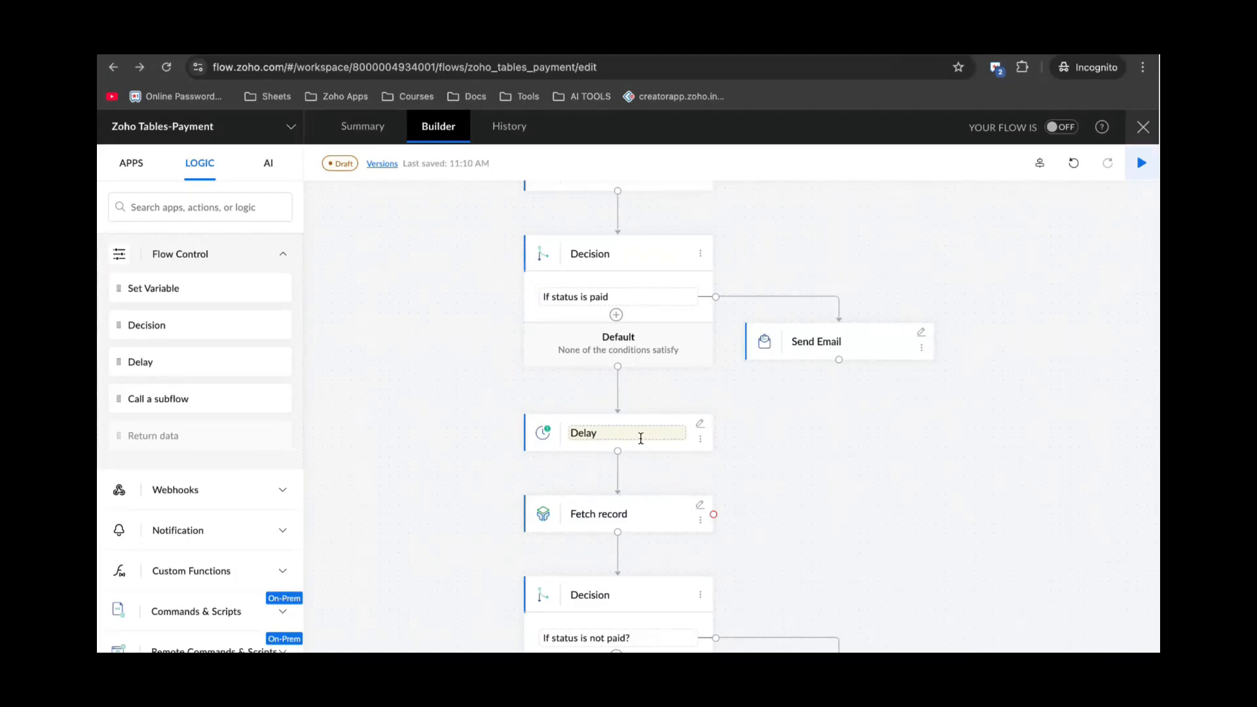
scroll(574, 416, down, 1)
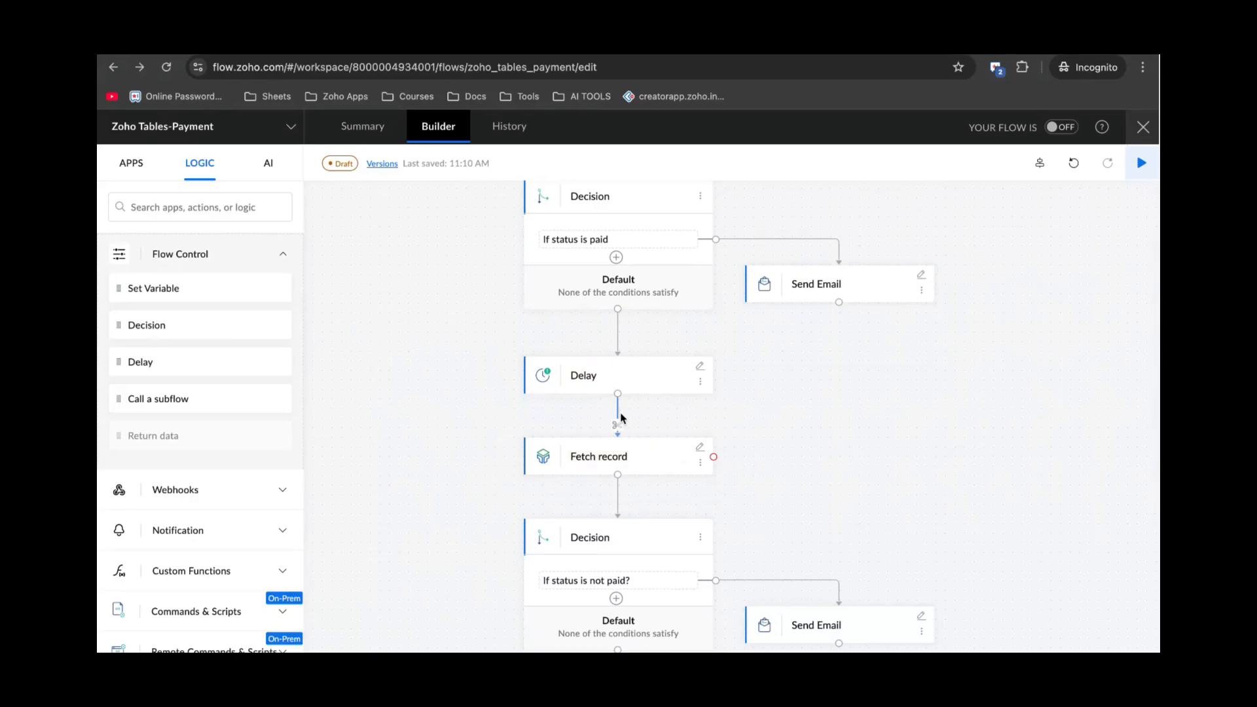
scroll(620, 415, down, 1)
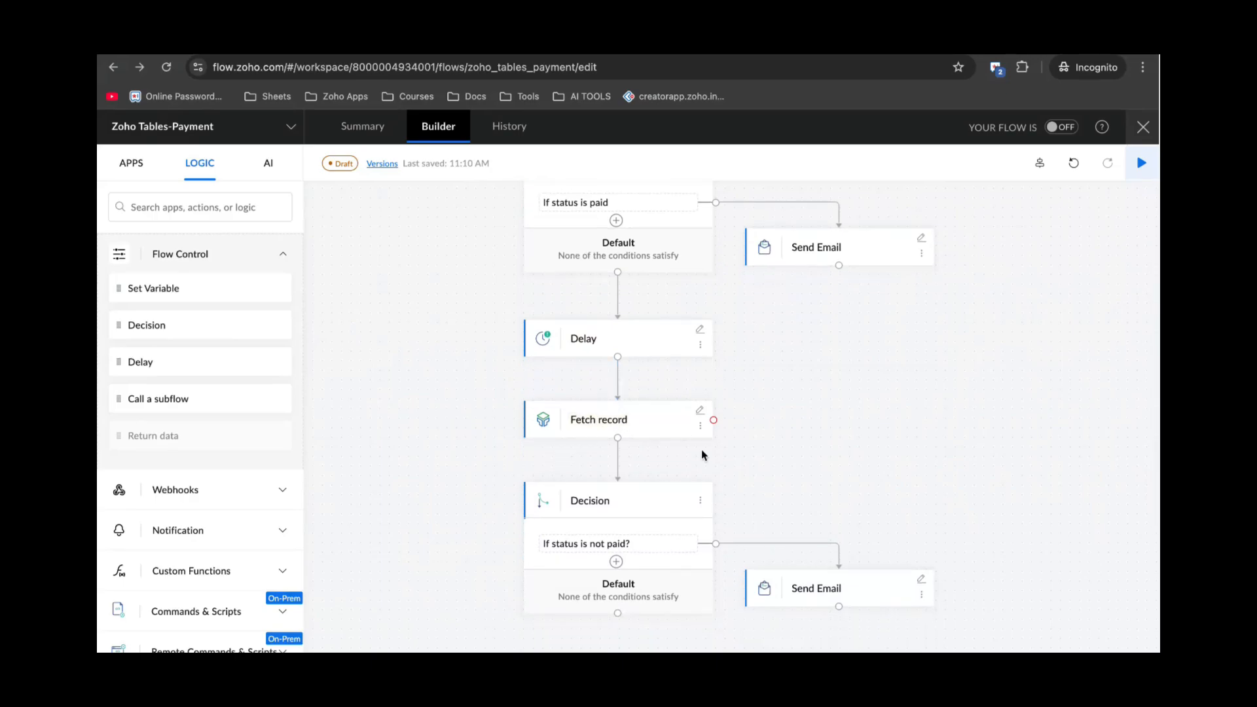
click(699, 410)
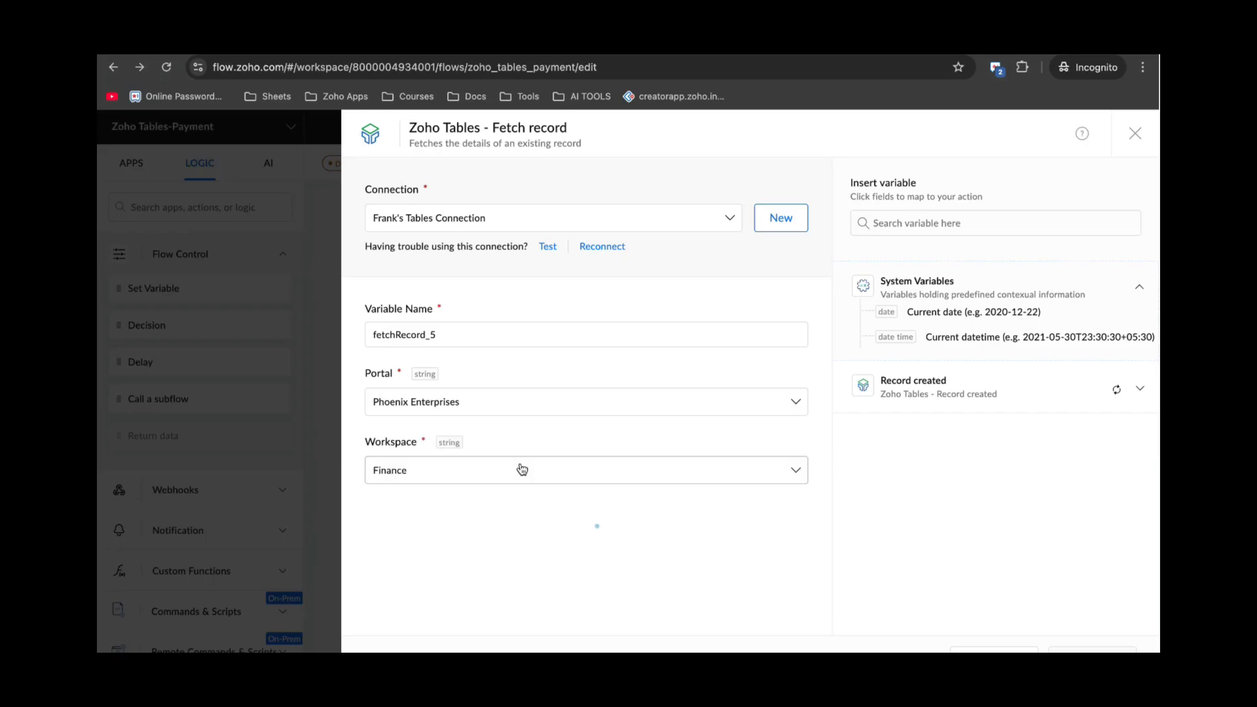
scroll(525, 498, down, 3)
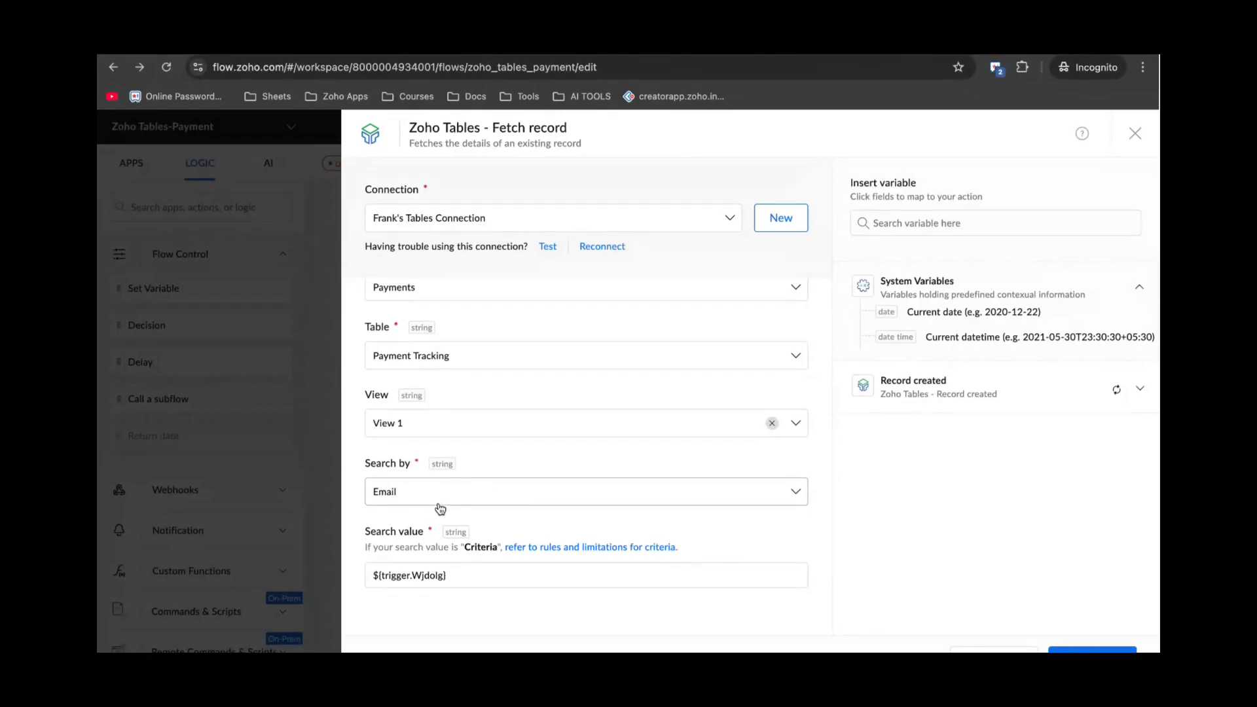
click(475, 577)
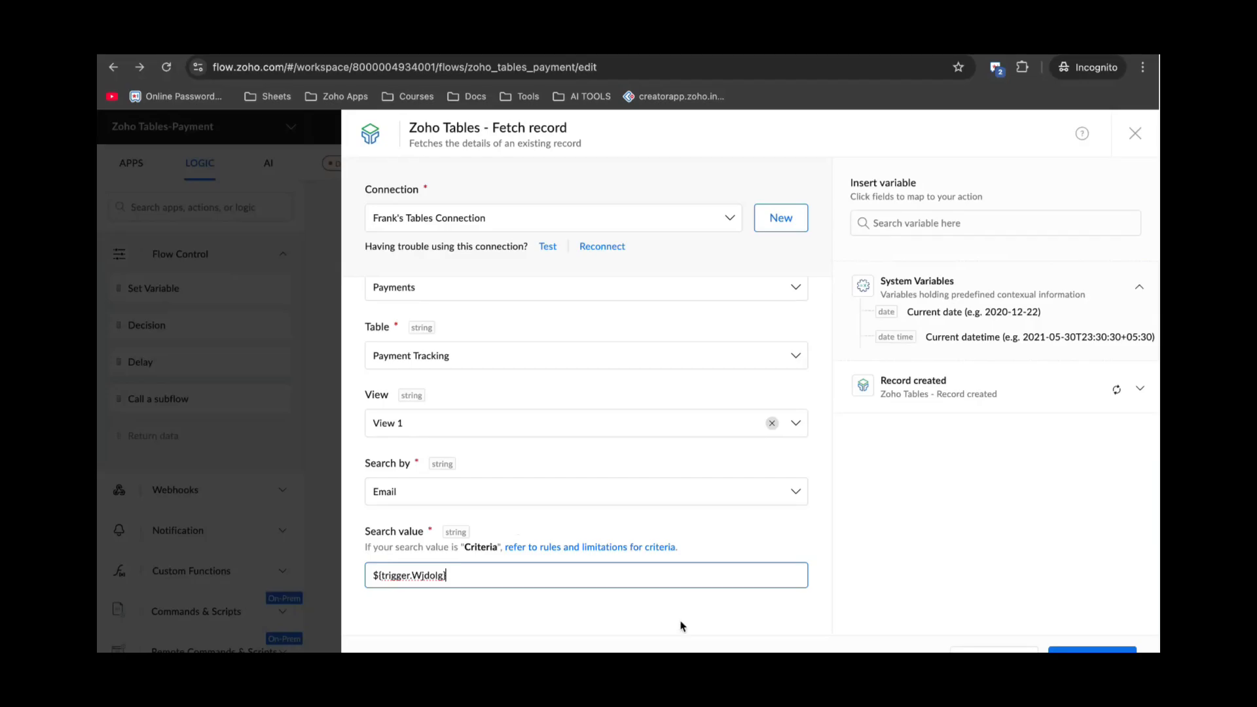
click(1136, 134)
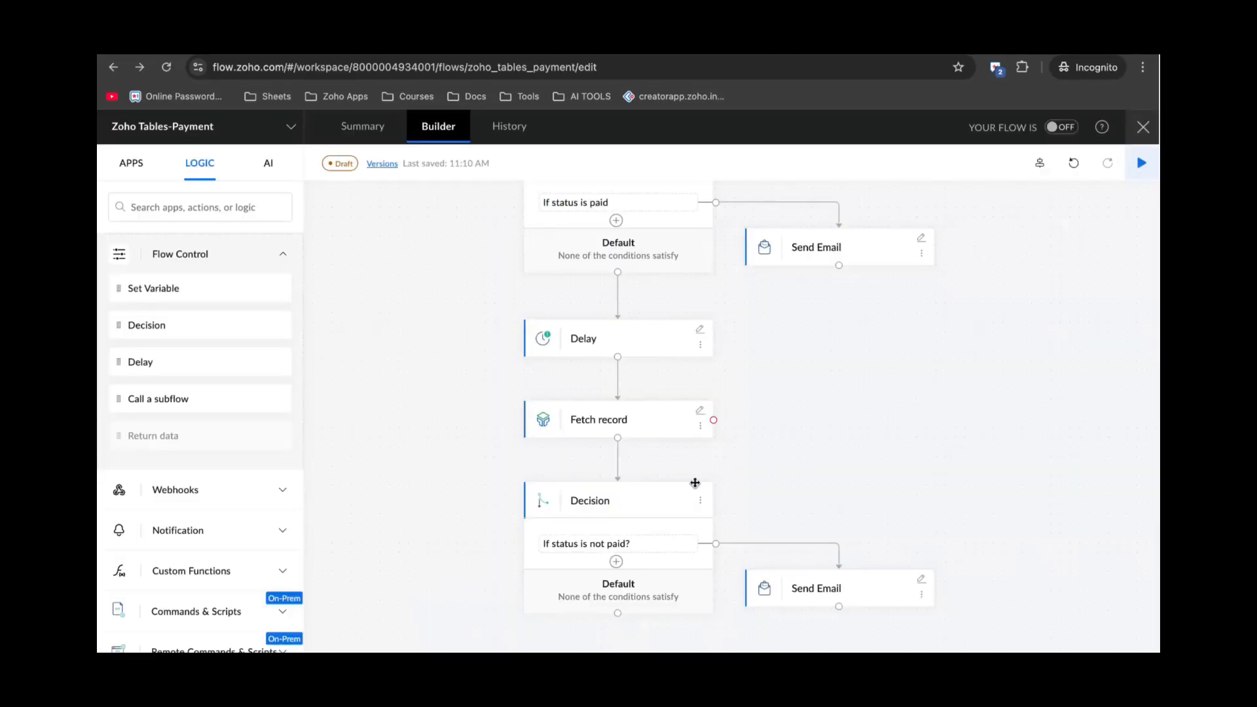
scroll(704, 495, down, 1)
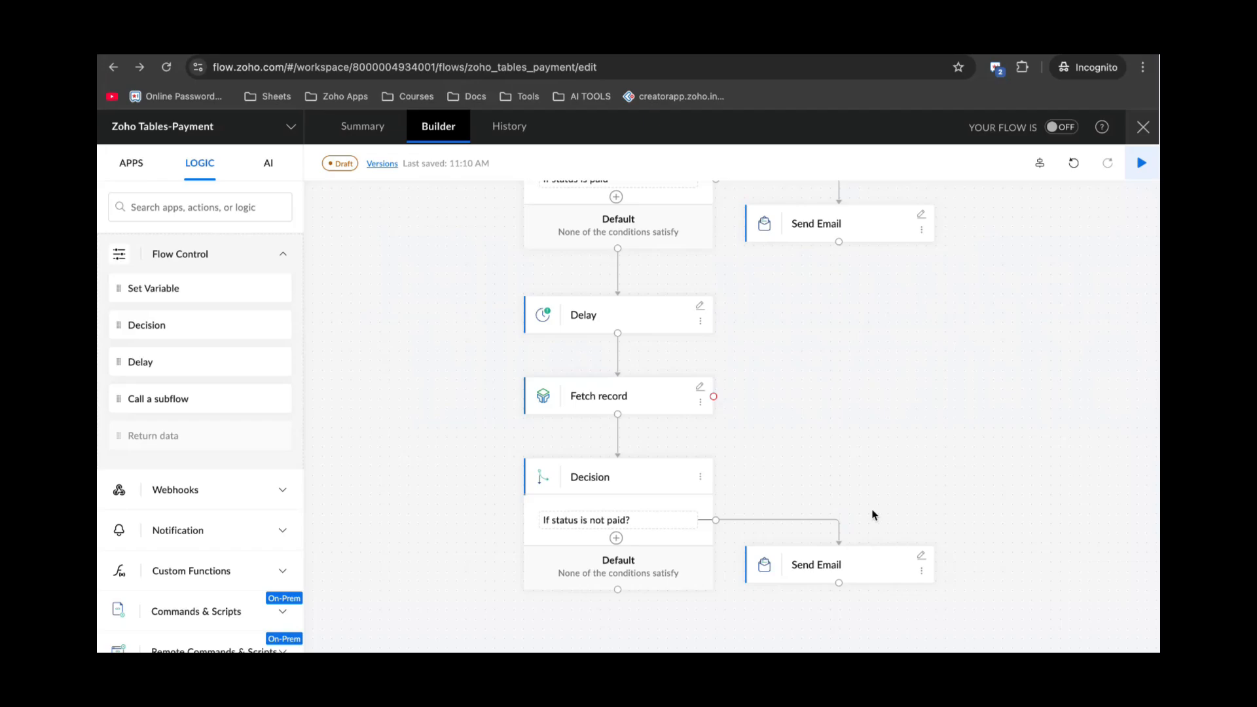
scroll(874, 516, up, 5)
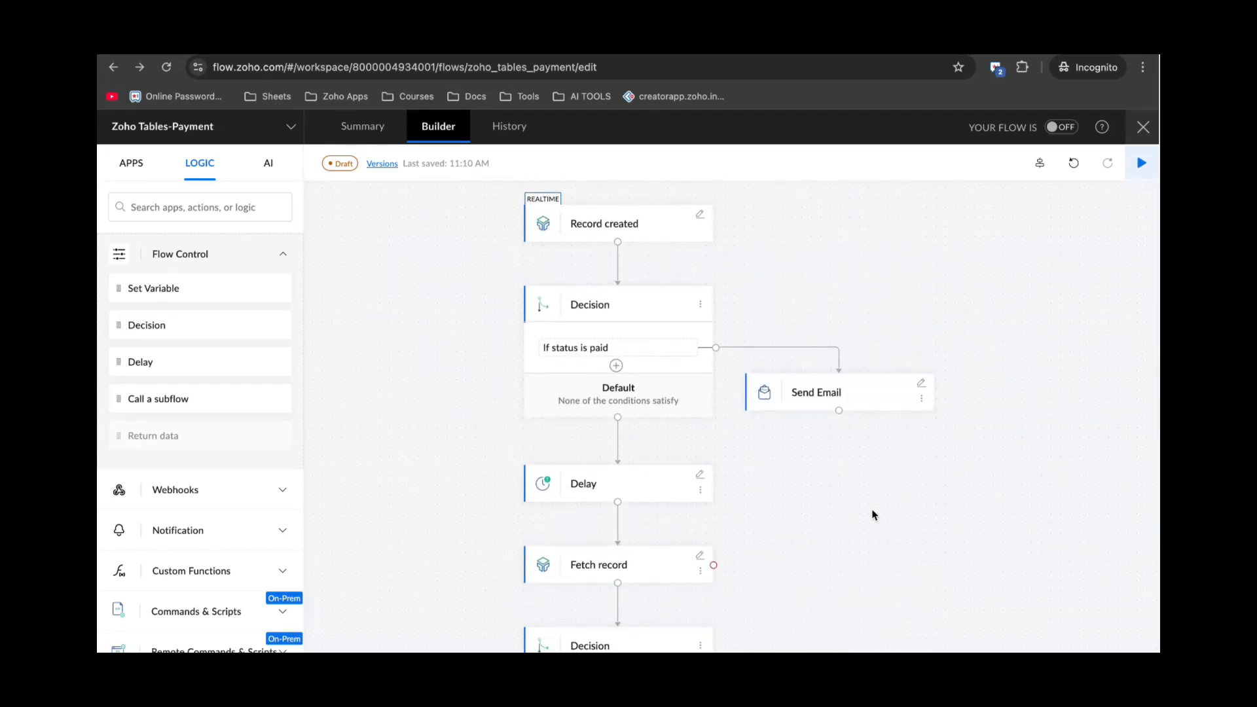
scroll(830, 520, down, 2)
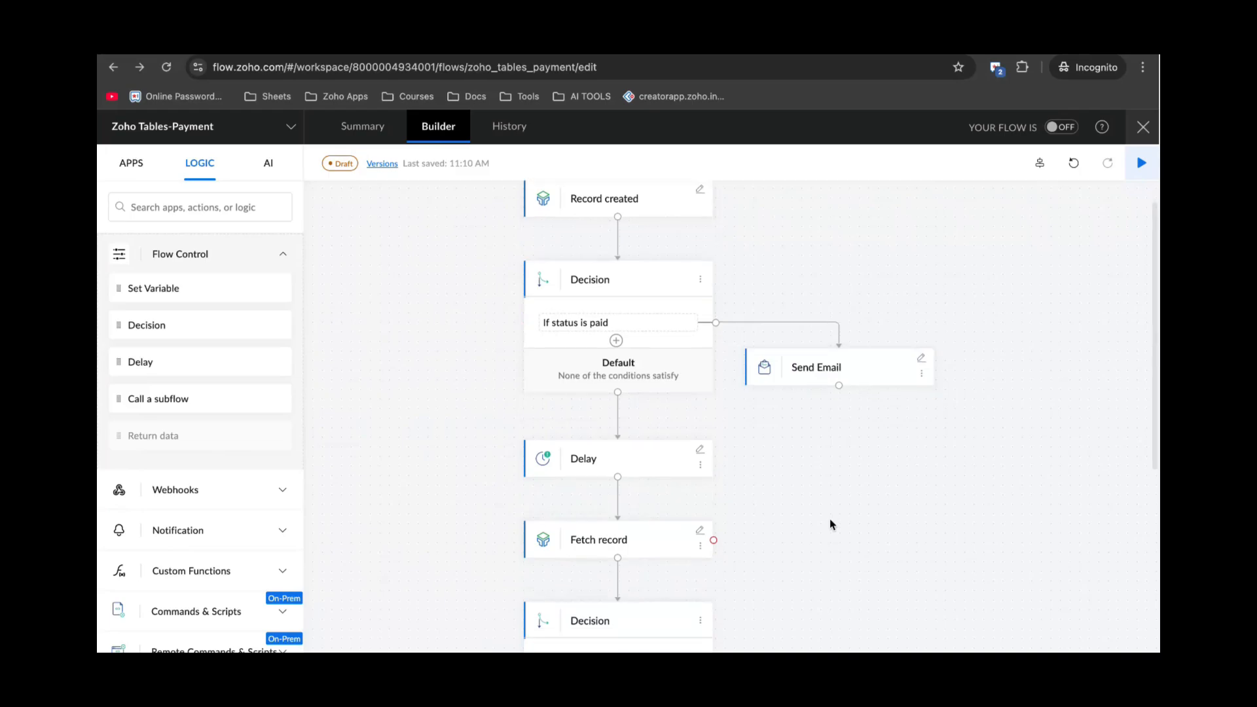
scroll(830, 523, up, 1)
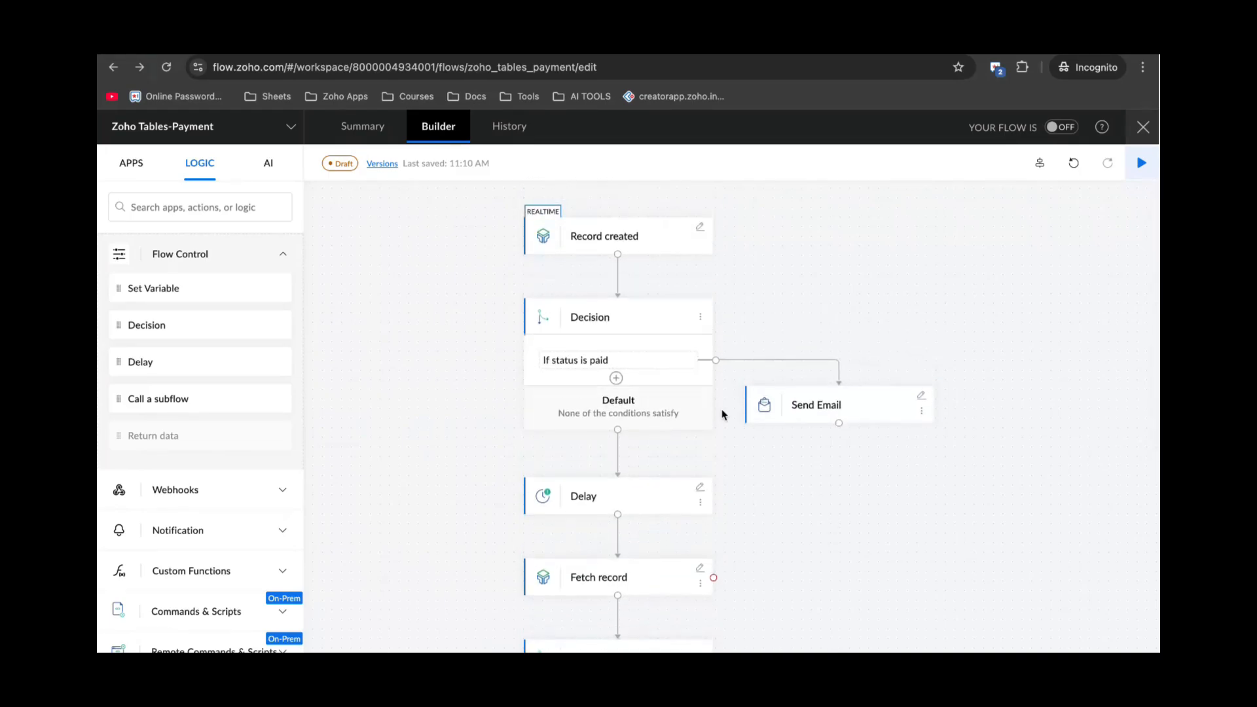